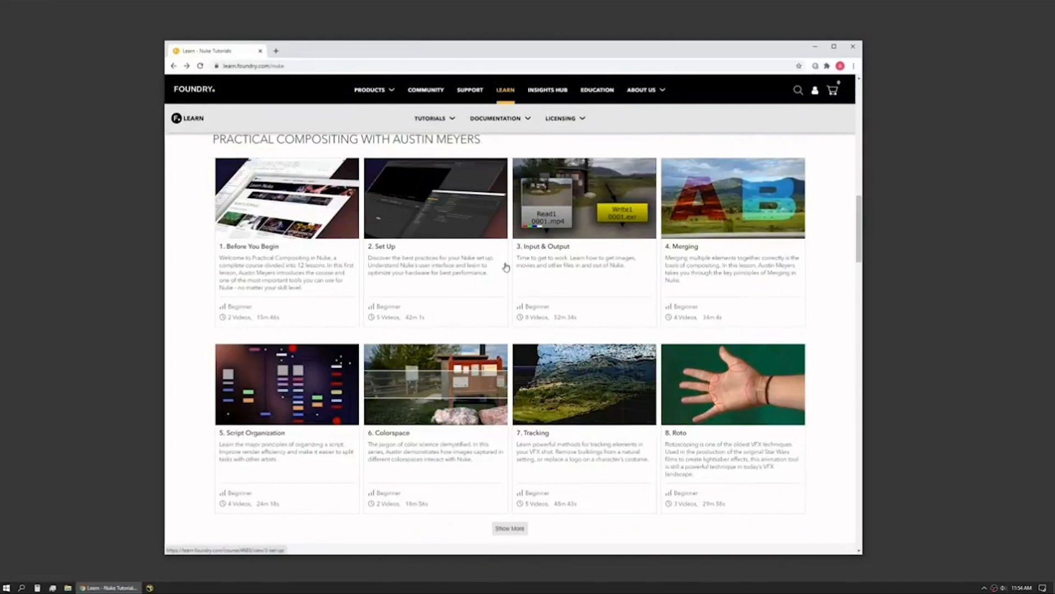
Step: Open the 1. Before You Begin lesson on the Nuke tutorials page and show its downloadable course files
{"action": "left_click", "coordinate": [269, 271]}
{"action": "scroll", "coordinate": [624, 374], "scroll_direction": "down", "scroll_amount": 1}
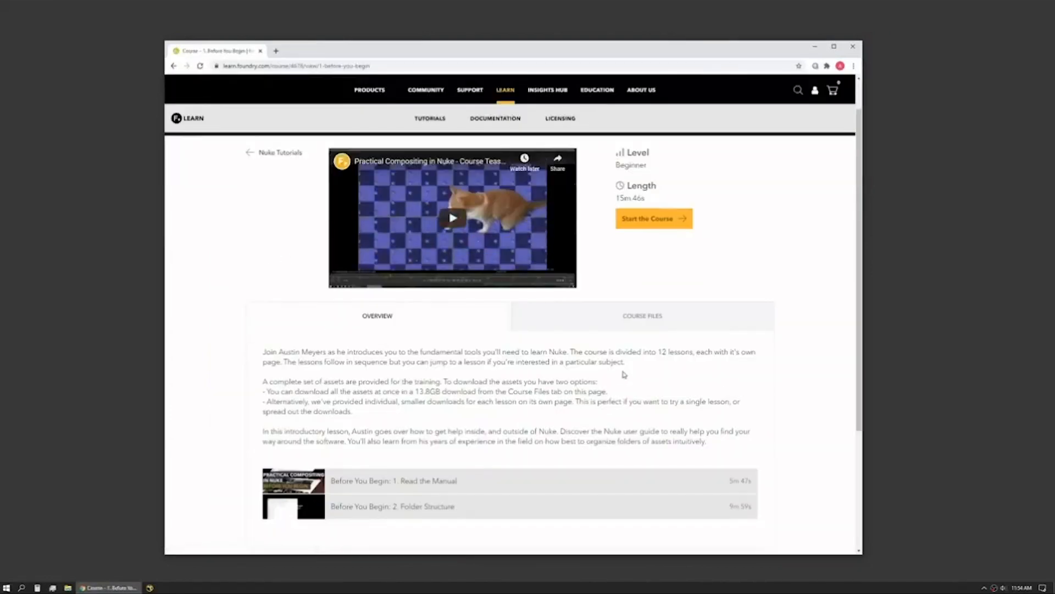
{"action": "left_click", "coordinate": [657, 317]}
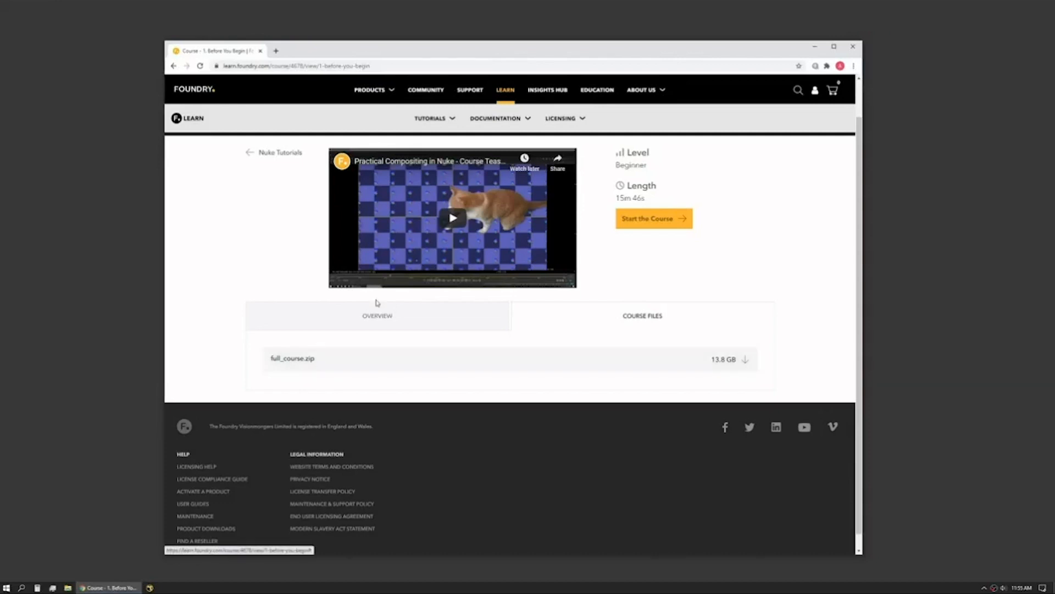
Step: Return to the Nuke Tutorials list, reopen the Before You Begin lesson and start the course
{"action": "left_click", "coordinate": [297, 153]}
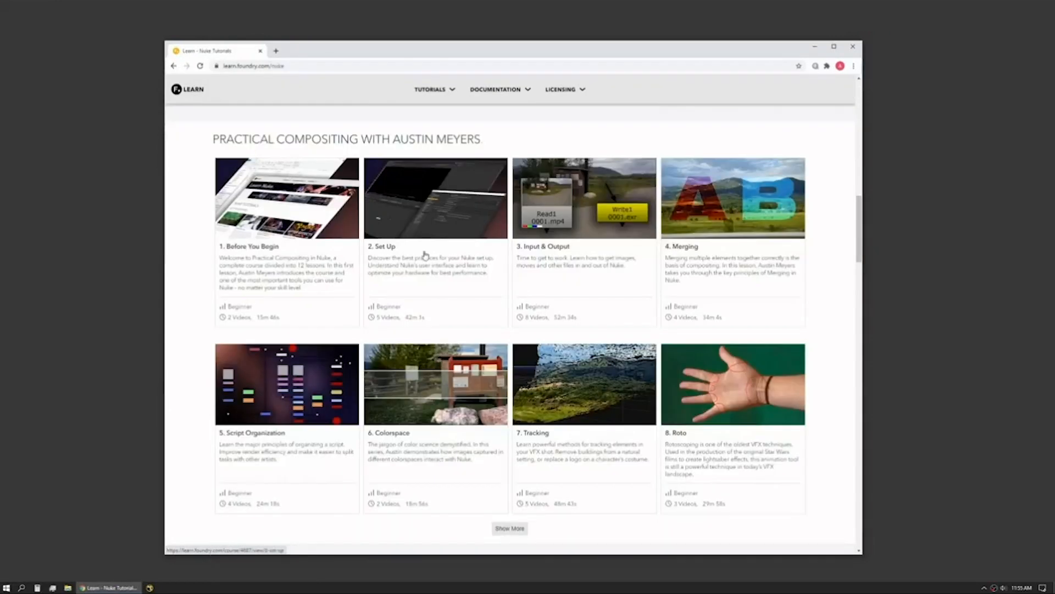
{"action": "left_click", "coordinate": [308, 221]}
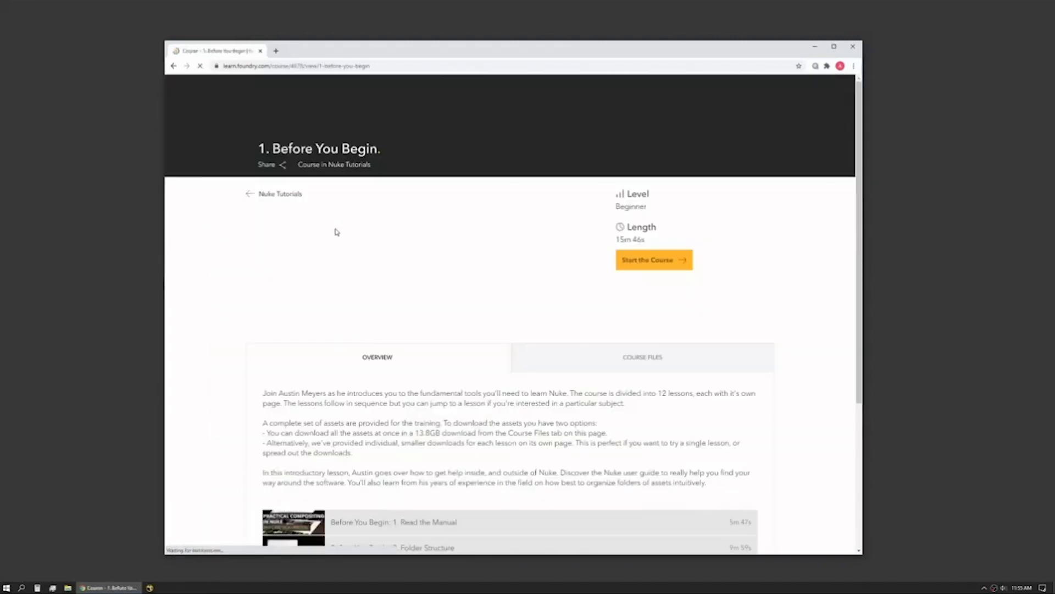
{"action": "left_click", "coordinate": [648, 263]}
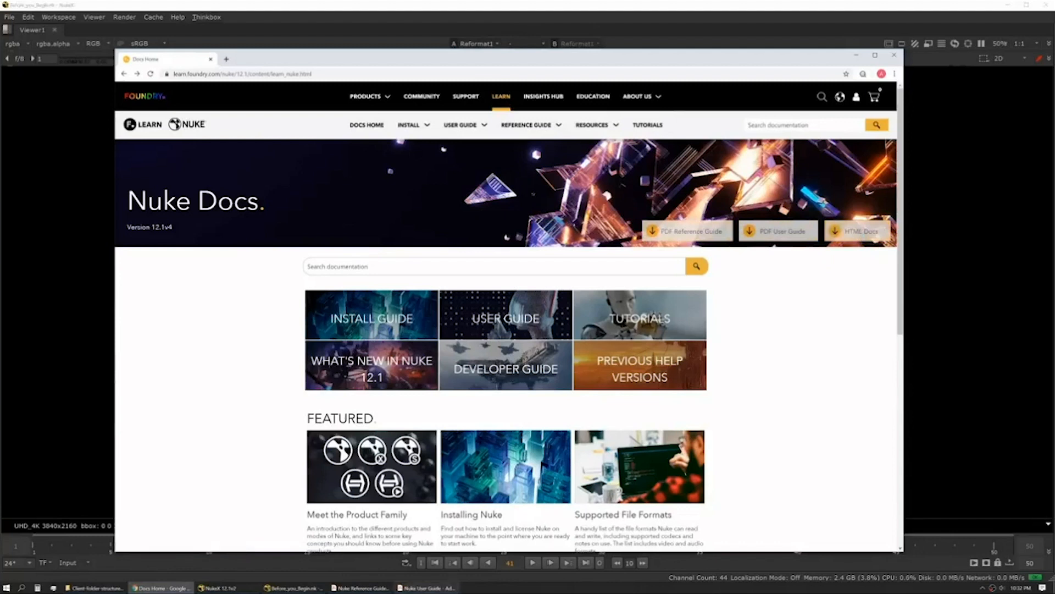
Step: Switch to the open Nuke User Guide PDF
{"action": "left_click", "coordinate": [435, 587]}
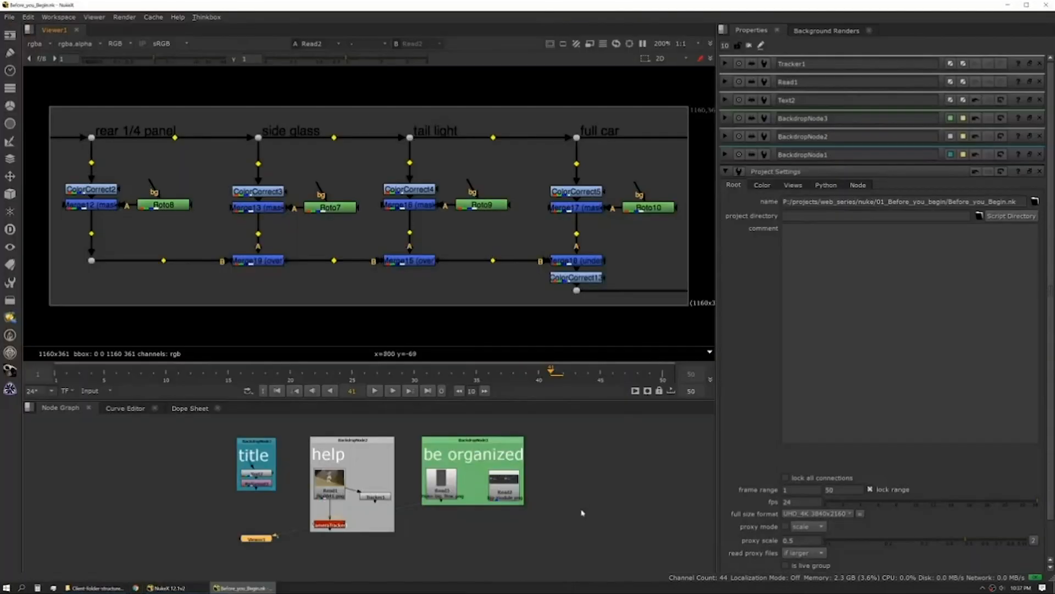
Step: Examine the node tree screenshots in the Viewer, following the large tangled script down through its branches
{"action": "middle_click_drag", "start_coordinate": [565, 497], "coordinate": [460, 502]}
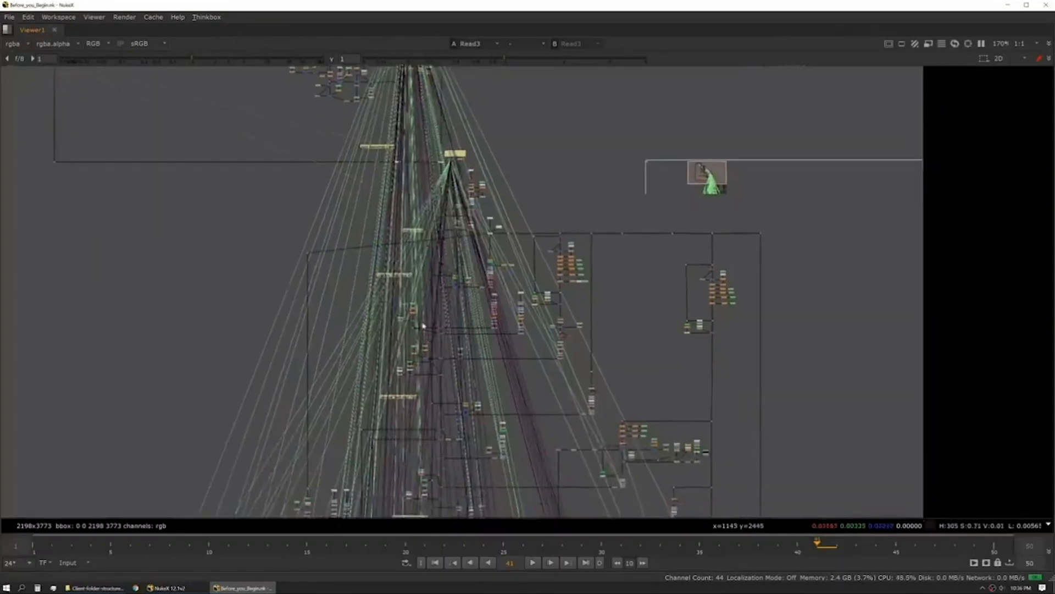
{"action": "mouse_move", "coordinate": [497, 288]}
{"action": "middle_mouse_down"}
{"action": "mouse_move", "coordinate": [480, 332]}
{"action": "mouse_move", "coordinate": [474, 235]}
{"action": "middle_mouse_up"}
{"action": "middle_click_drag", "start_coordinate": [463, 455], "coordinate": [466, 365]}
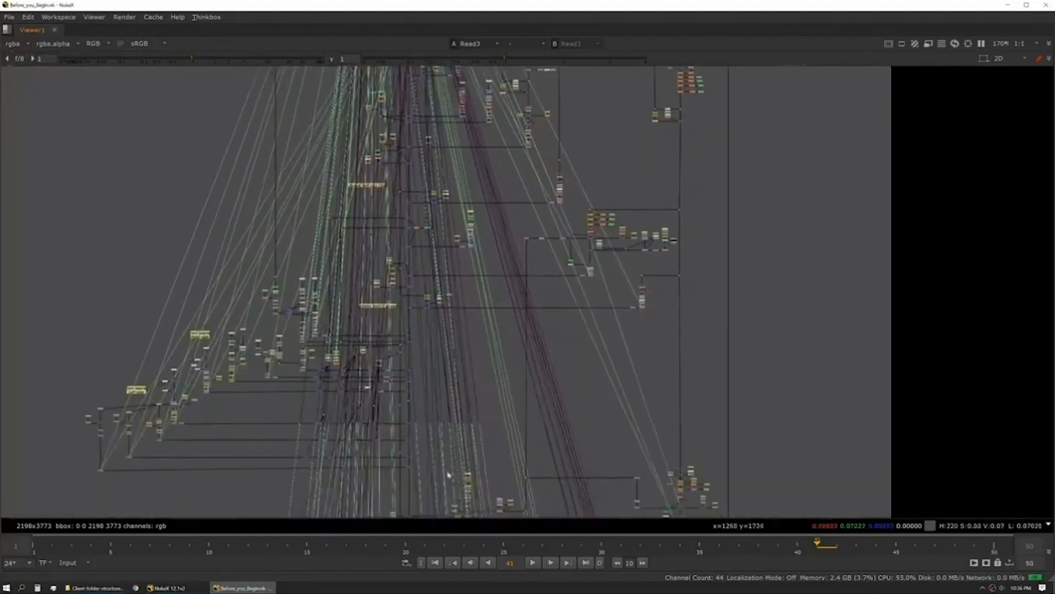
{"action": "middle_click_drag", "start_coordinate": [447, 506], "coordinate": [467, 333]}
{"action": "middle_click_drag", "start_coordinate": [441, 440], "coordinate": [469, 320]}
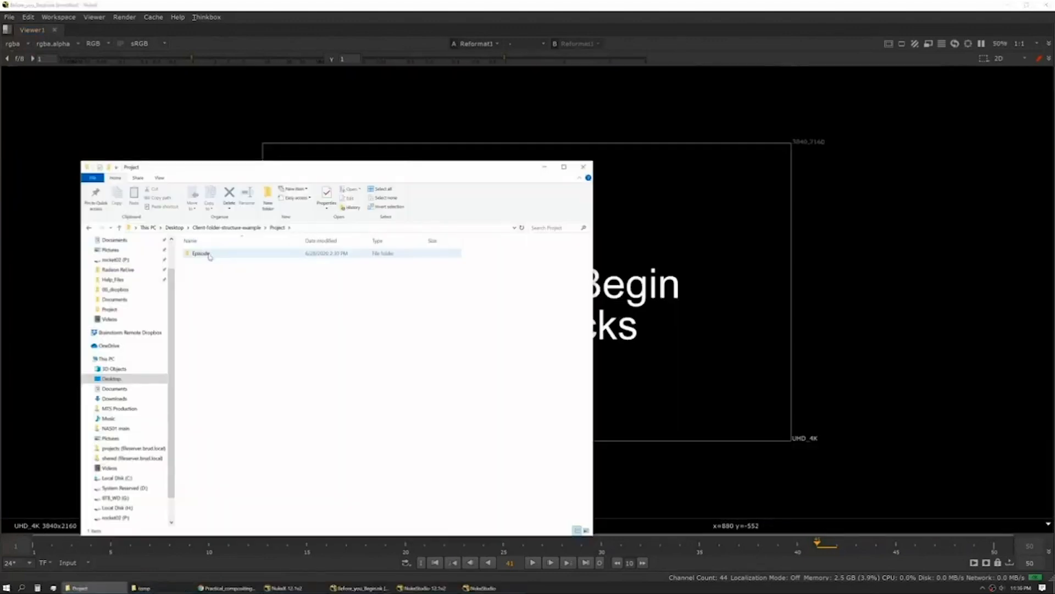
Step: Browse the example project's folder structure through Episode, 03_post, vfx and shots into the sequence-shot_### folder
{"action": "double_click", "coordinate": [201, 254]}
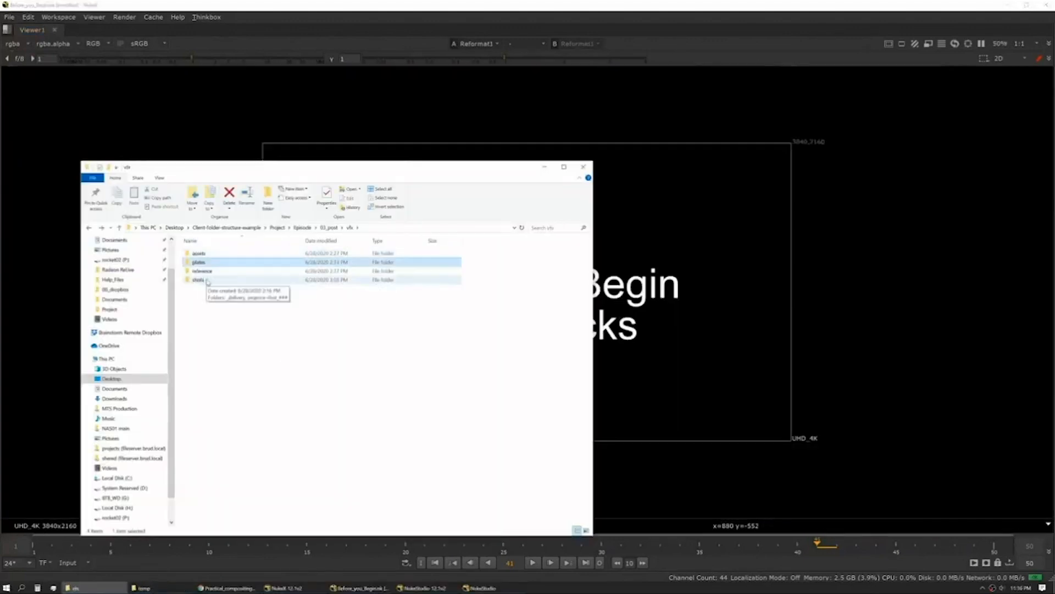
{"action": "double_click", "coordinate": [199, 280]}
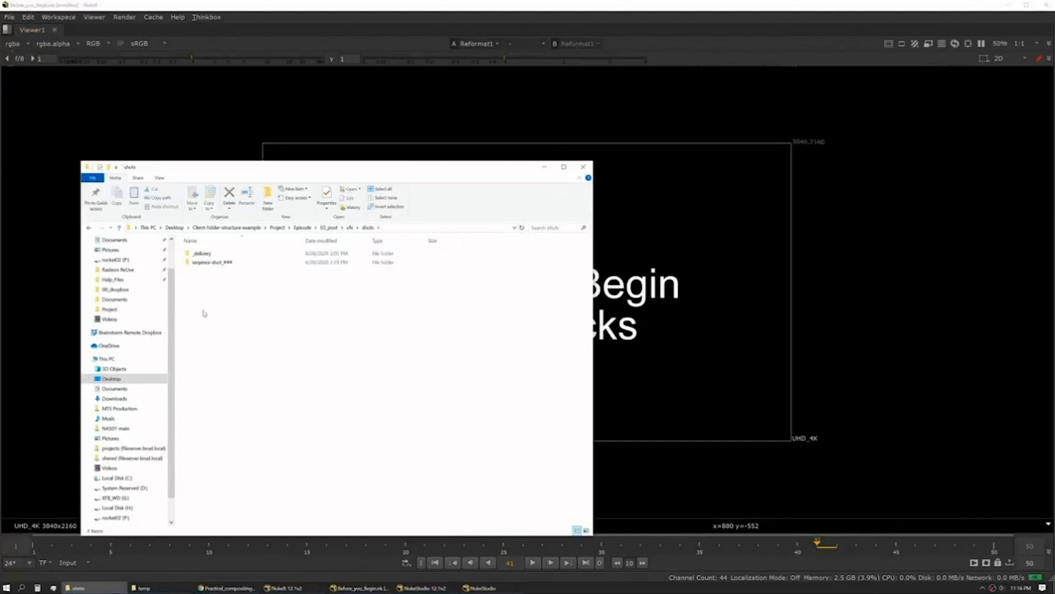
{"action": "double_click", "coordinate": [212, 263]}
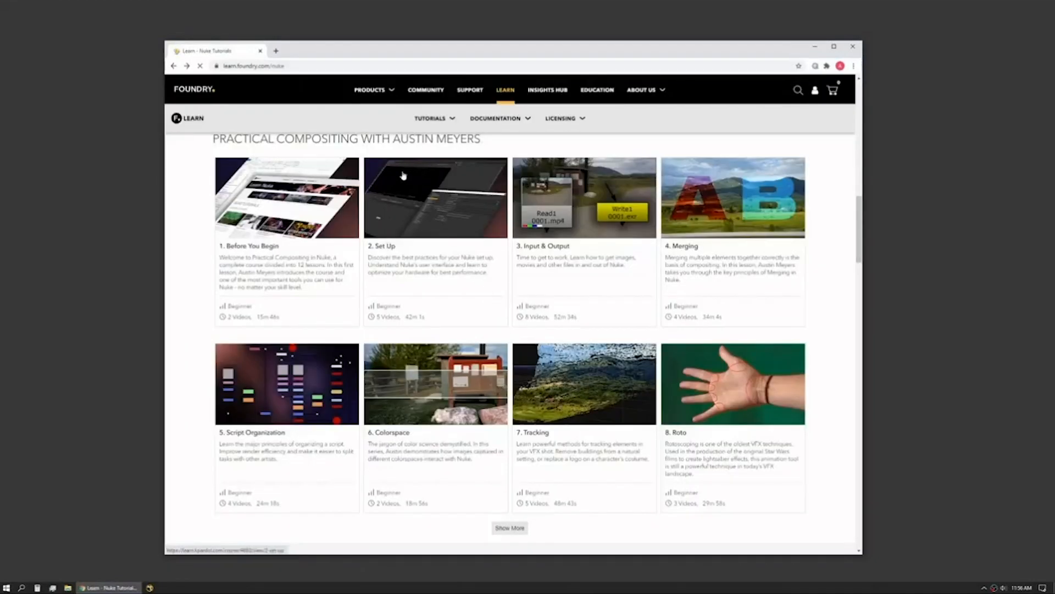
Step: Open the 2. Set Up lesson on the tutorials page and look through its list of videos
{"action": "left_click", "coordinate": [445, 210]}
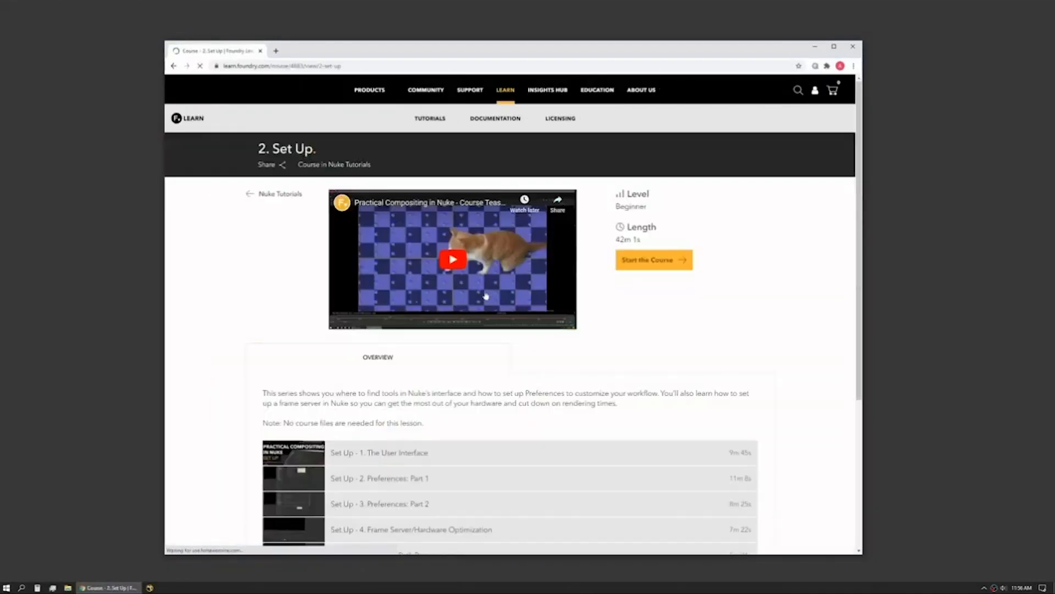
{"action": "scroll", "coordinate": [616, 315], "scroll_direction": "down", "scroll_amount": 2}
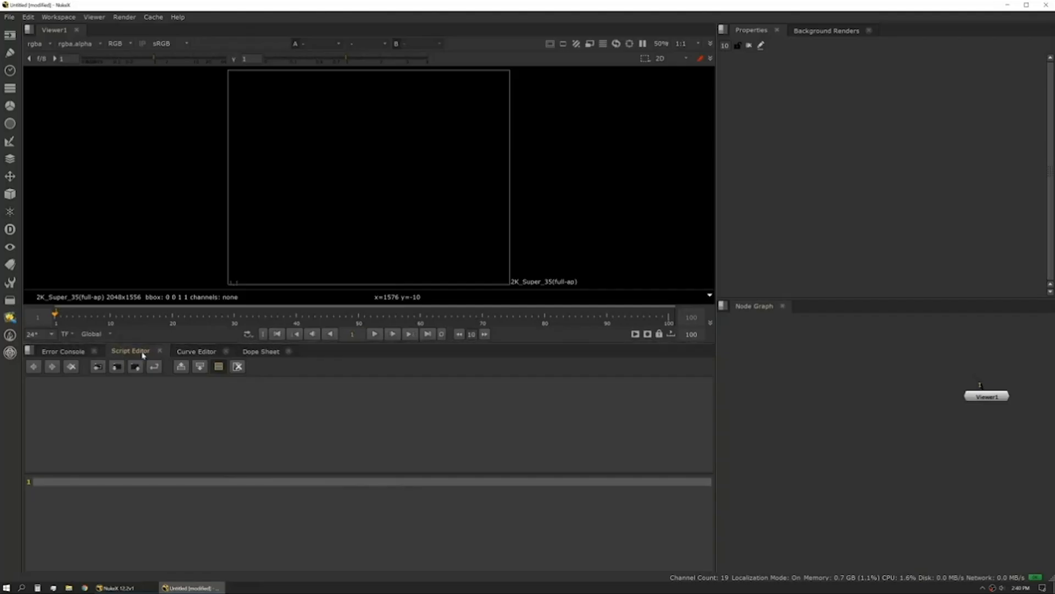
Step: Dock the Script Editor and the Error Console in the same pane as the Node Graph
{"action": "left_click_drag", "start_coordinate": [143, 354], "coordinate": [837, 313]}
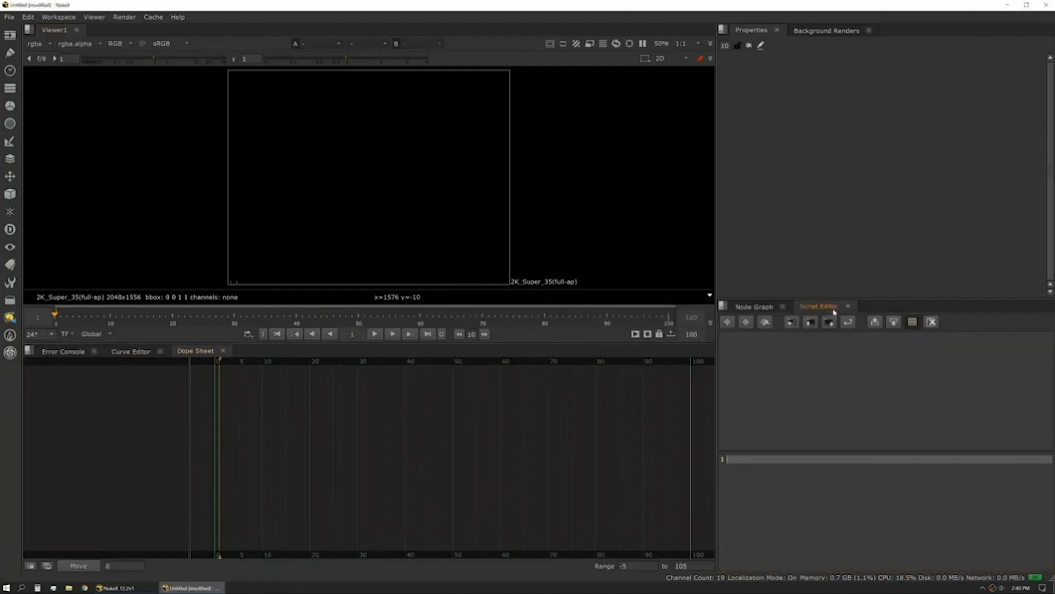
{"action": "left_click_drag", "start_coordinate": [71, 355], "coordinate": [724, 319]}
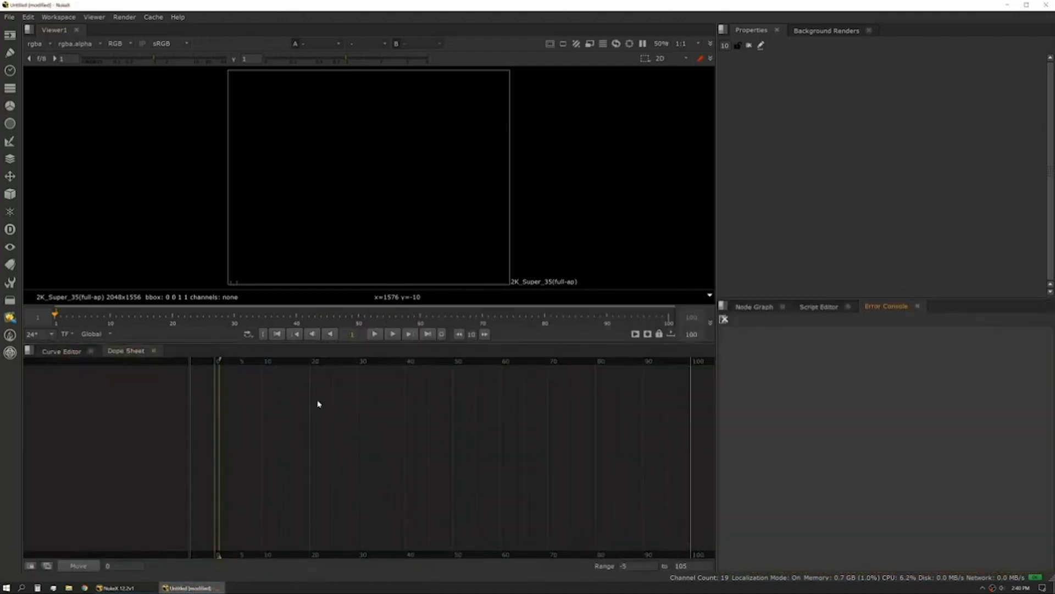
Step: Resize the workspace panes, shrinking the Dope Sheet area in height and slightly widening the Properties and Error Console column
{"action": "left_click_drag", "start_coordinate": [215, 347], "coordinate": [220, 460]}
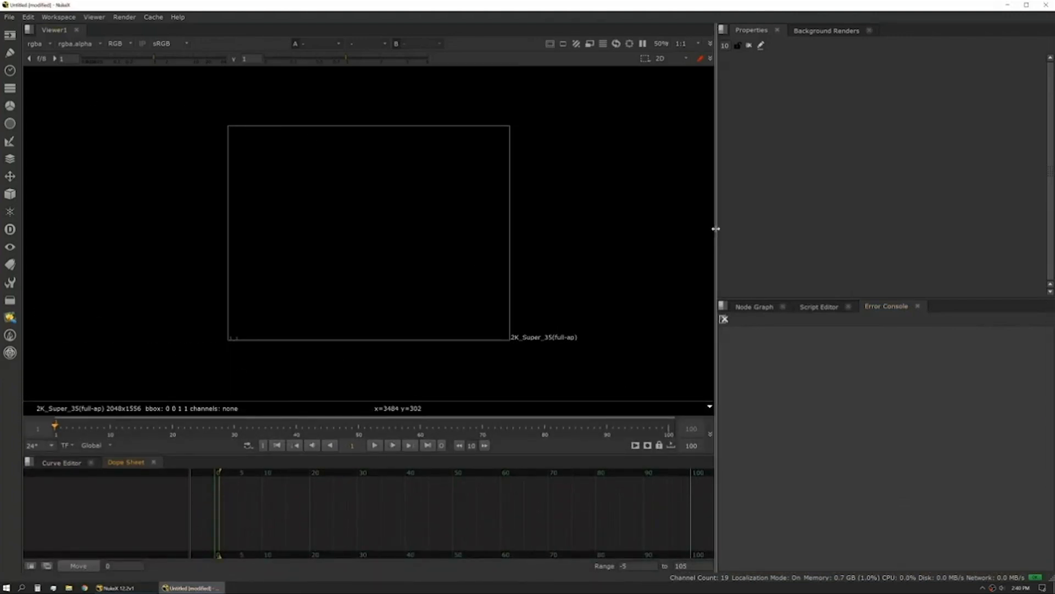
{"action": "mouse_move", "coordinate": [716, 228]}
{"action": "left_mouse_down"}
{"action": "mouse_move", "coordinate": [832, 233]}
{"action": "mouse_move", "coordinate": [700, 242]}
{"action": "left_mouse_up"}
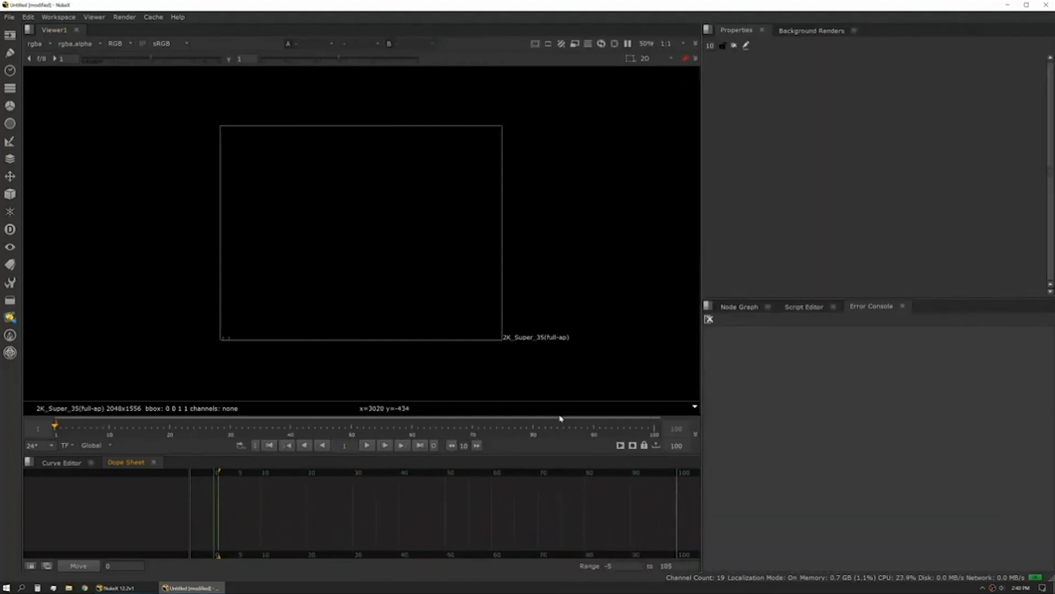
{"action": "left_click_drag", "start_coordinate": [559, 459], "coordinate": [569, 488]}
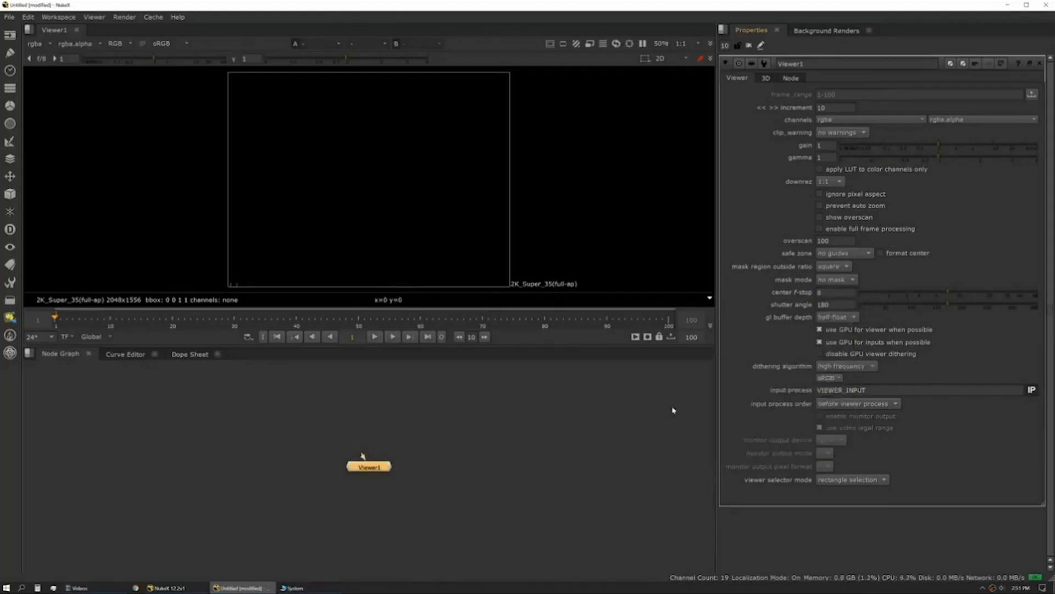
Step: Open the Preferences and view the Color Management, Views and Caching settings
{"action": "key", "text": "shift+s"}
{"action": "left_click", "coordinate": [282, 114]}
{"action": "left_click", "coordinate": [262, 121]}
{"action": "left_click", "coordinate": [265, 136]}
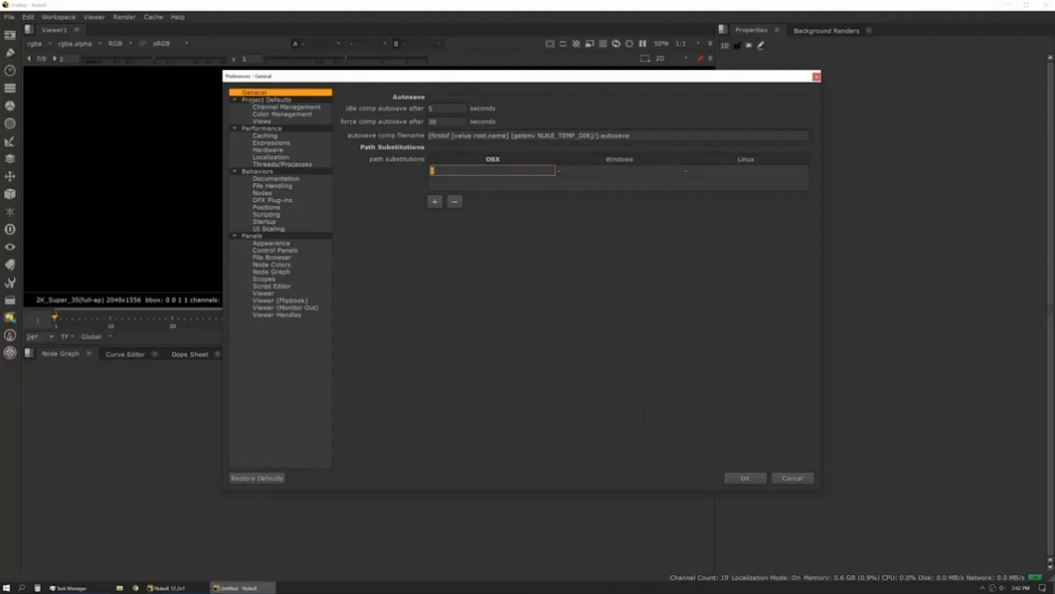
Step: Define a path substitution with /Volumes/driveA for OSX, P:\\driveA\ for Windows and /mnt/driveA for Linux
{"action": "type", "text": "/Volumes/driveA"}
{"action": "double_click", "coordinate": [573, 172]}
{"action": "key", "text": "BackSpace"}
{"action": "type", "text": "P:\\\\driveA\\"}
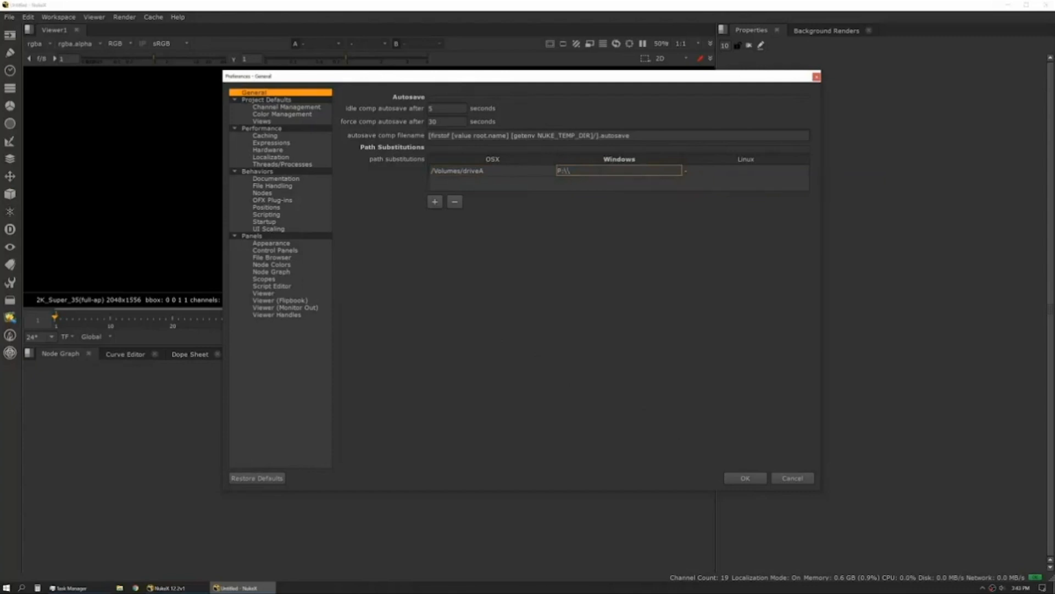
{"action": "key", "text": "Tab"}
{"action": "type", "text": "/mnt/driveA"}
{"action": "key", "text": "Return"}
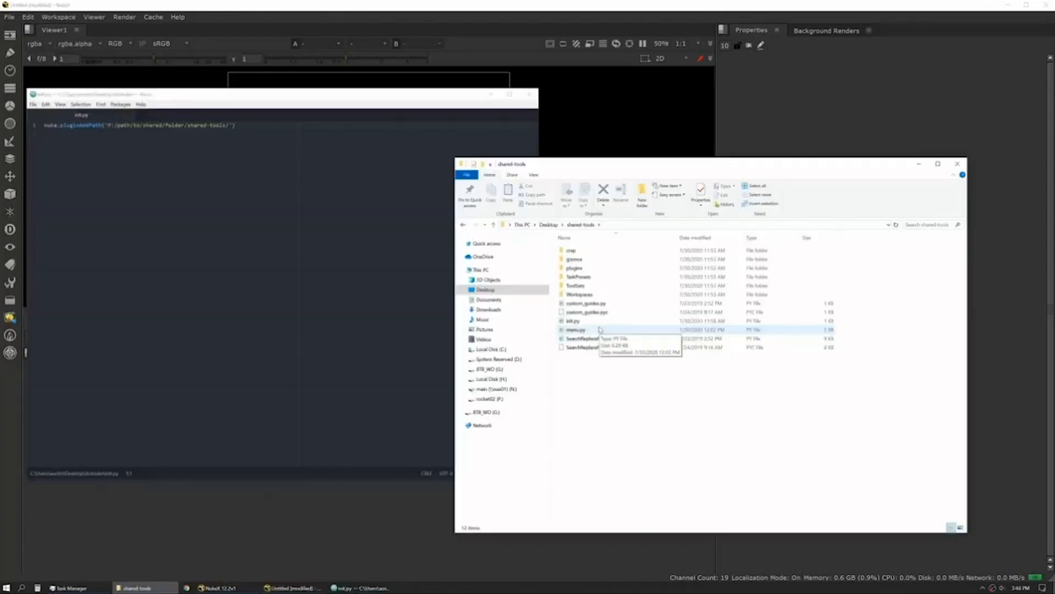
Step: Open init.py from the shared-tools folder and highlight its platform-dependent volumeMap code
{"action": "double_click", "coordinate": [571, 320]}
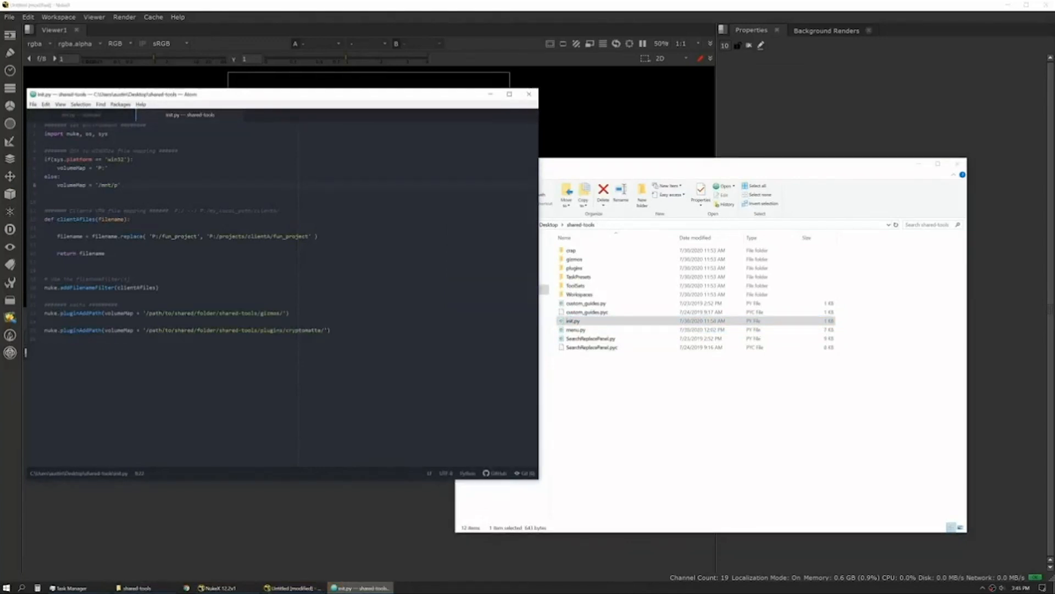
{"action": "left_click_drag", "start_coordinate": [119, 185], "coordinate": [41, 151]}
{"action": "left_click", "coordinate": [62, 177]}
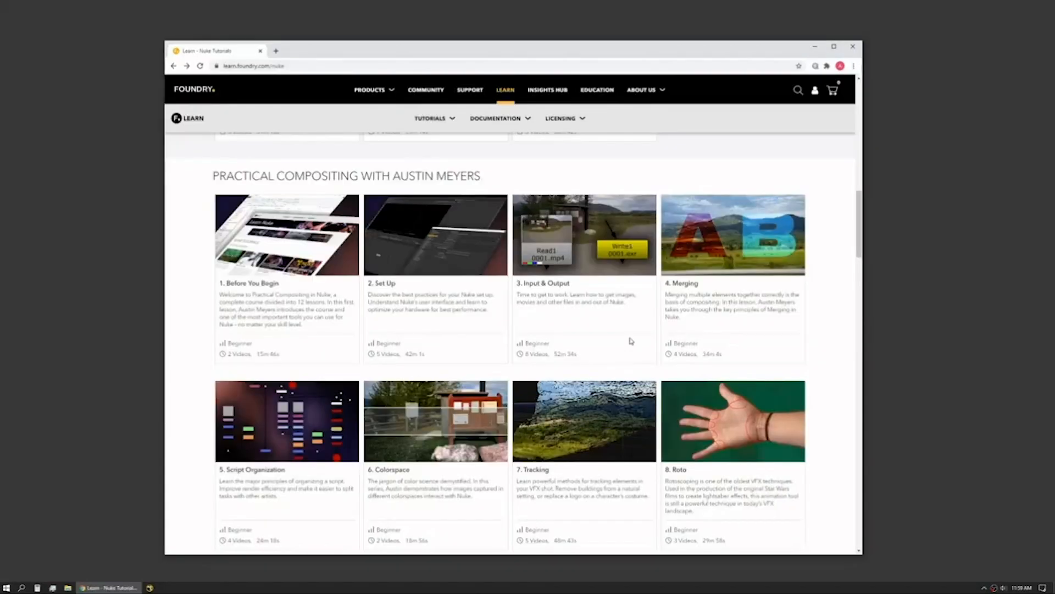
Step: Open the 3. Input & Output lesson on the tutorials page and look through its list of videos
{"action": "left_click", "coordinate": [553, 284]}
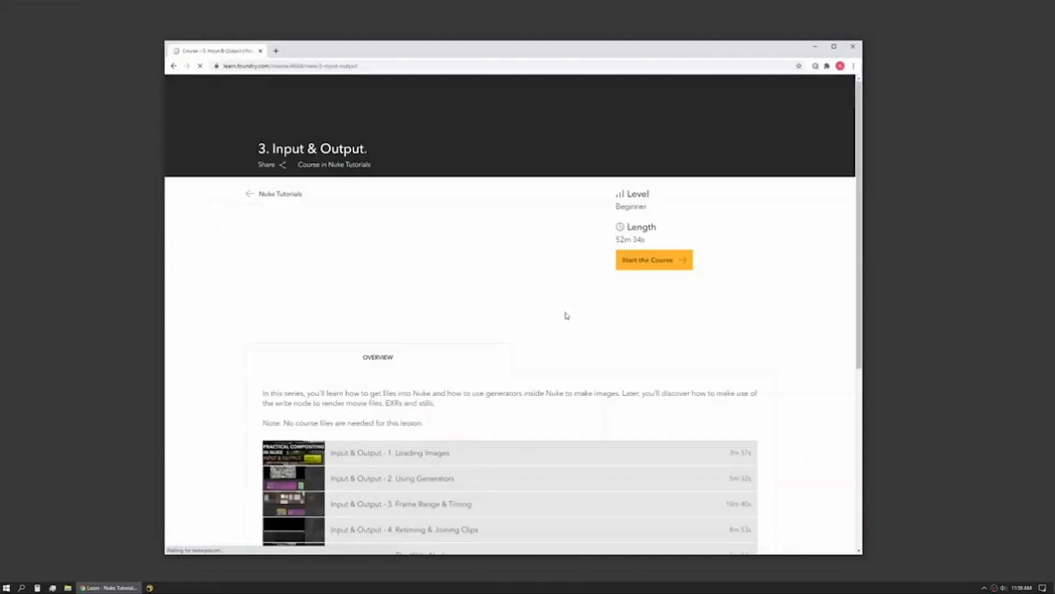
{"action": "scroll", "coordinate": [786, 359], "scroll_direction": "down", "scroll_amount": 5}
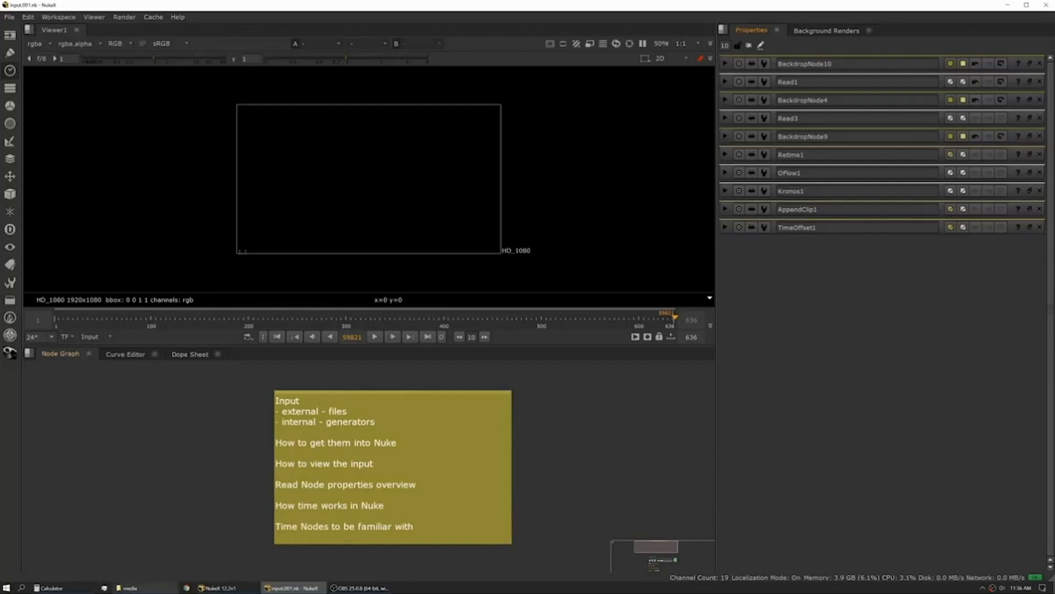
Step: Load files from the media folder into the Node Graph as Read nodes, including image-file.jpg, C0021.MP4, C0022.MP4 and C0023.MP4
{"action": "left_click", "coordinate": [130, 588]}
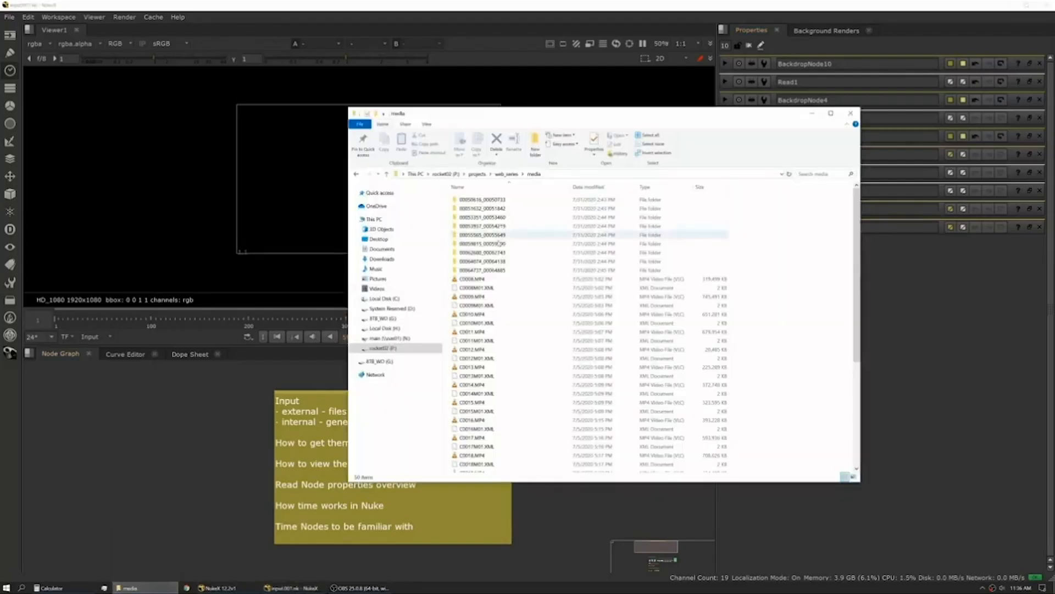
{"action": "left_click_drag", "start_coordinate": [479, 323], "coordinate": [216, 456]}
{"action": "scroll", "coordinate": [514, 375], "scroll_direction": "down", "scroll_amount": 7}
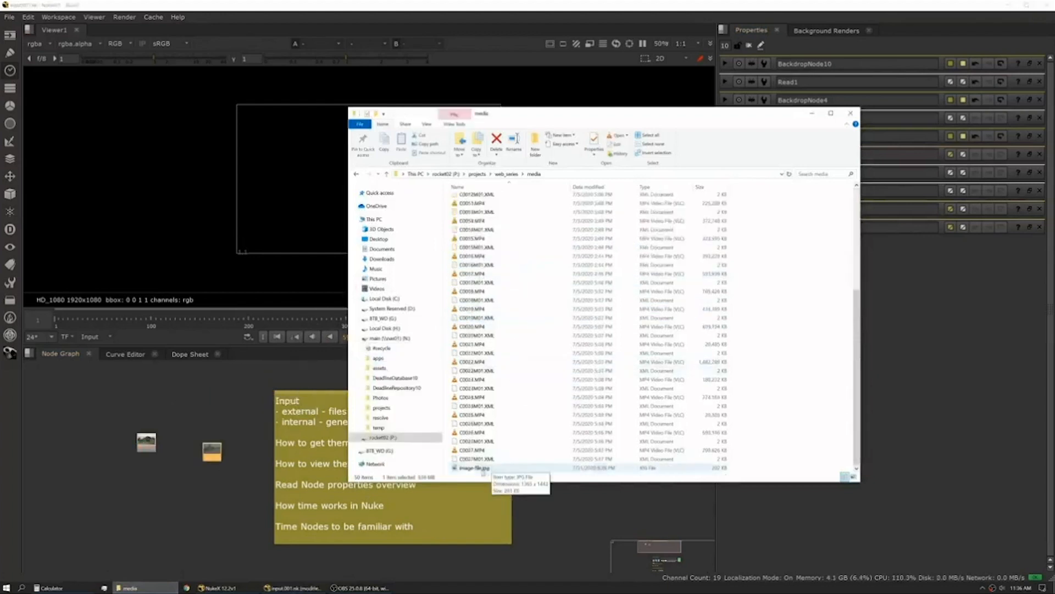
{"action": "left_click", "coordinate": [481, 379]}
{"action": "left_click", "coordinate": [481, 362], "text": "ctrl"}
{"action": "left_click", "coordinate": [482, 344], "text": "ctrl"}
{"action": "left_click_drag", "start_coordinate": [480, 345], "coordinate": [190, 508]}
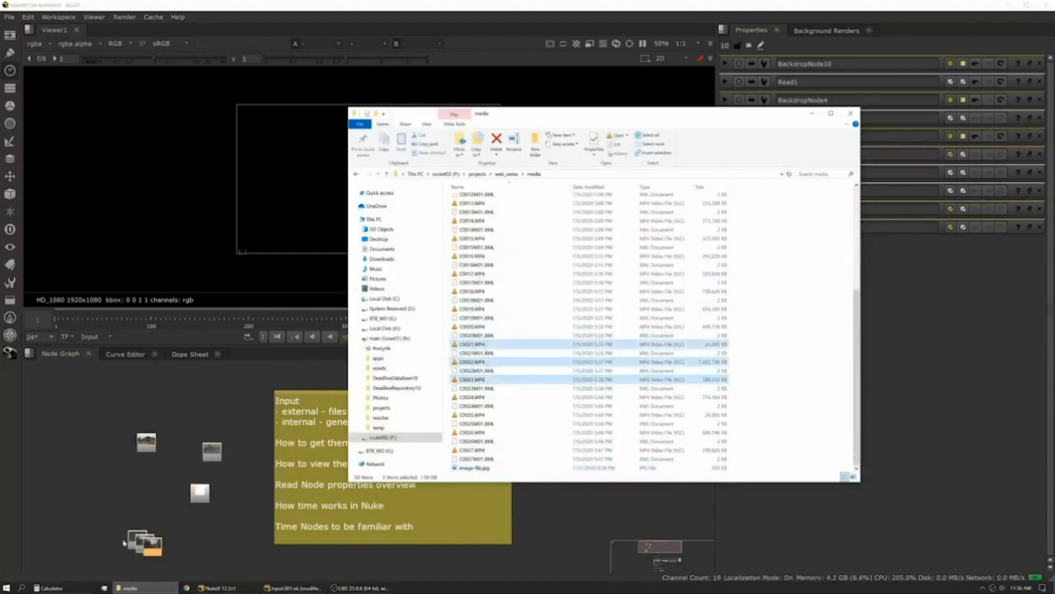
Step: Rearrange the imported Read nodes beside the yellow Input notes, then select them all and delete them
{"action": "left_click", "coordinate": [147, 455]}
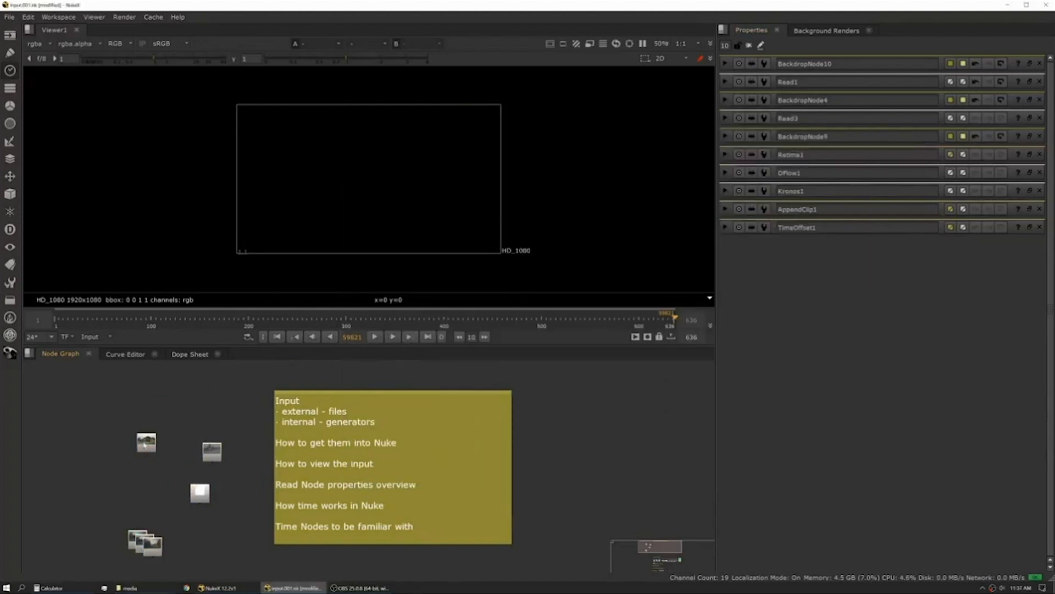
{"action": "left_click_drag", "start_coordinate": [82, 404], "coordinate": [240, 565]}
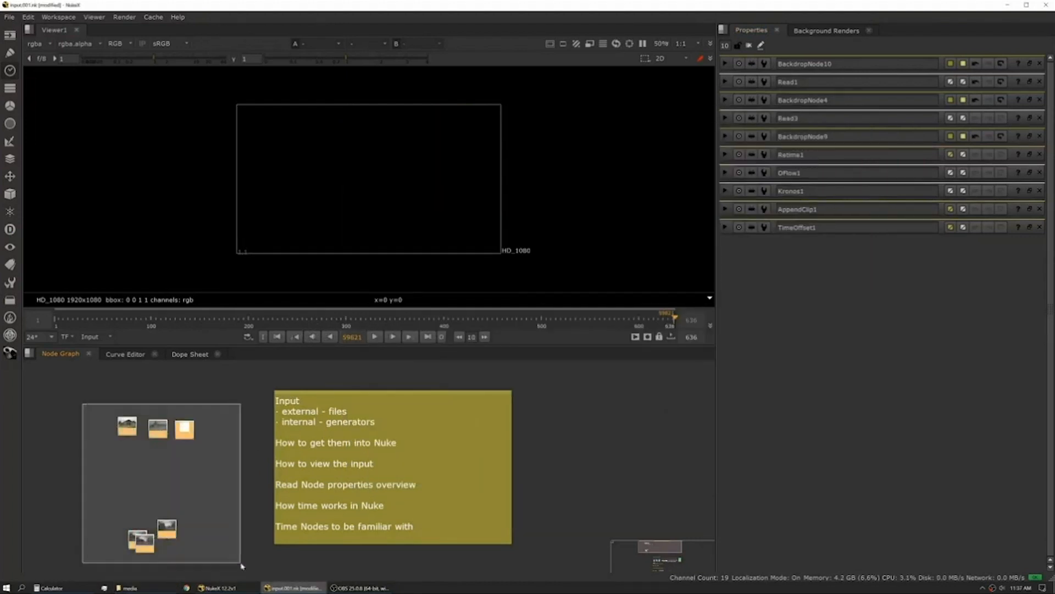
{"action": "key", "text": "r"}
{"action": "left_click", "coordinate": [327, 105]}
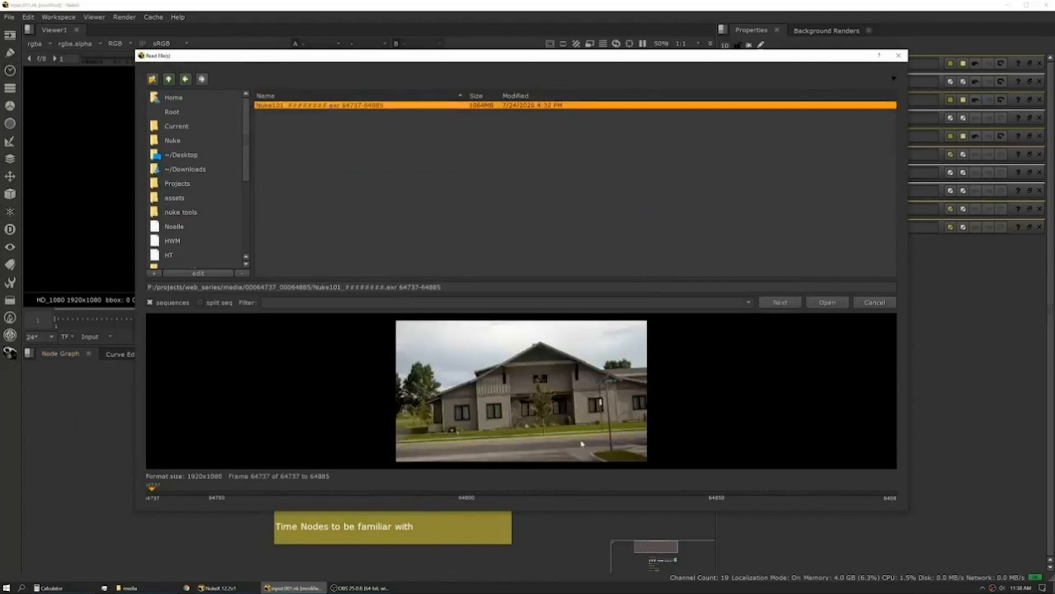
{"action": "mouse_move", "coordinate": [178, 490]}
{"action": "left_mouse_down"}
{"action": "mouse_move", "coordinate": [792, 478]}
{"action": "mouse_move", "coordinate": [382, 481]}
{"action": "left_mouse_up"}
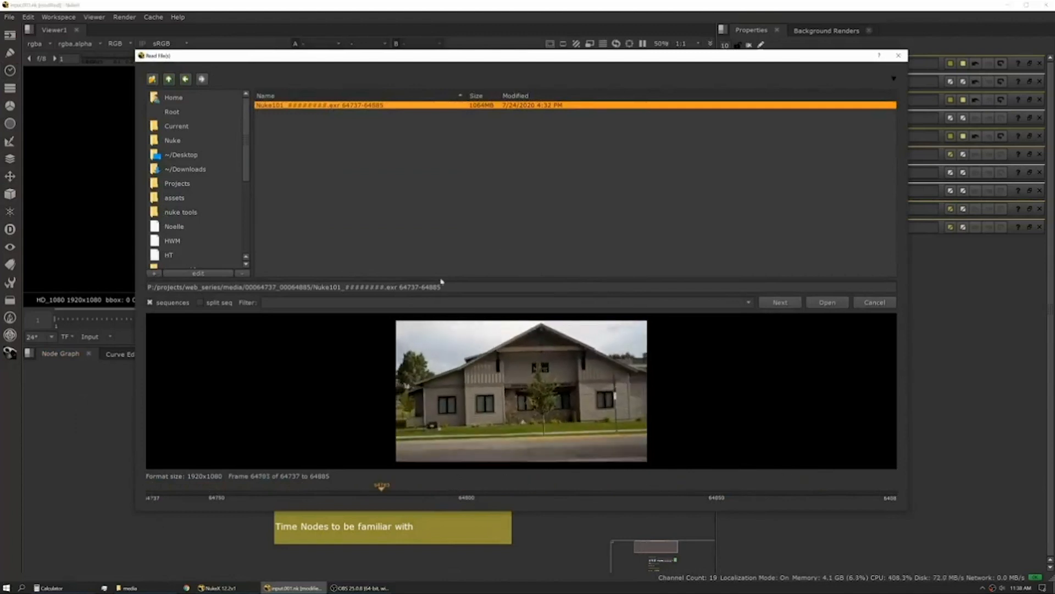
{"action": "double_click", "coordinate": [297, 105]}
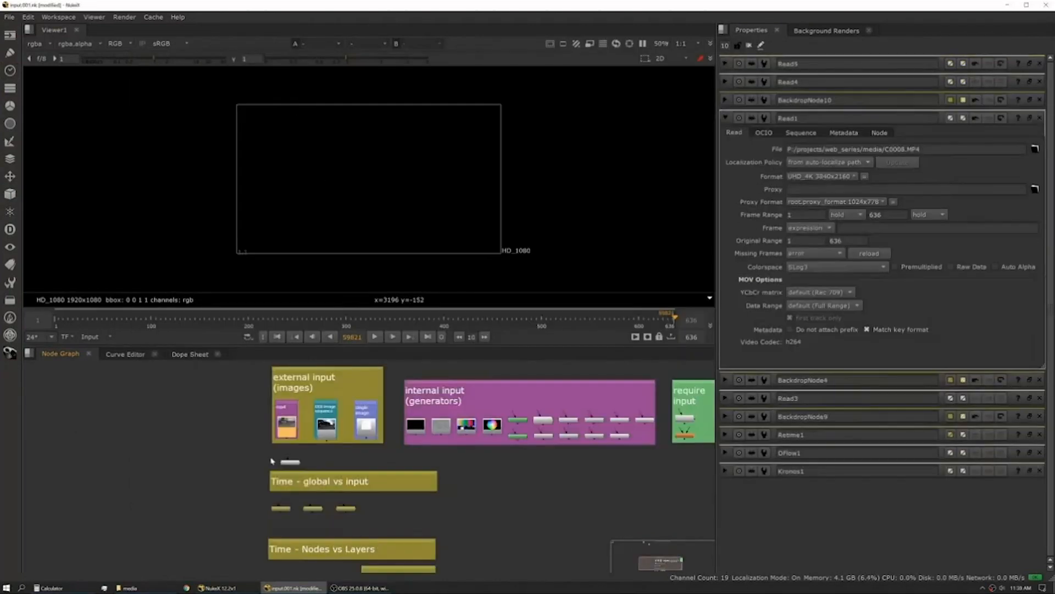
{"action": "middle_click_drag", "start_coordinate": [257, 455], "coordinate": [265, 424]}
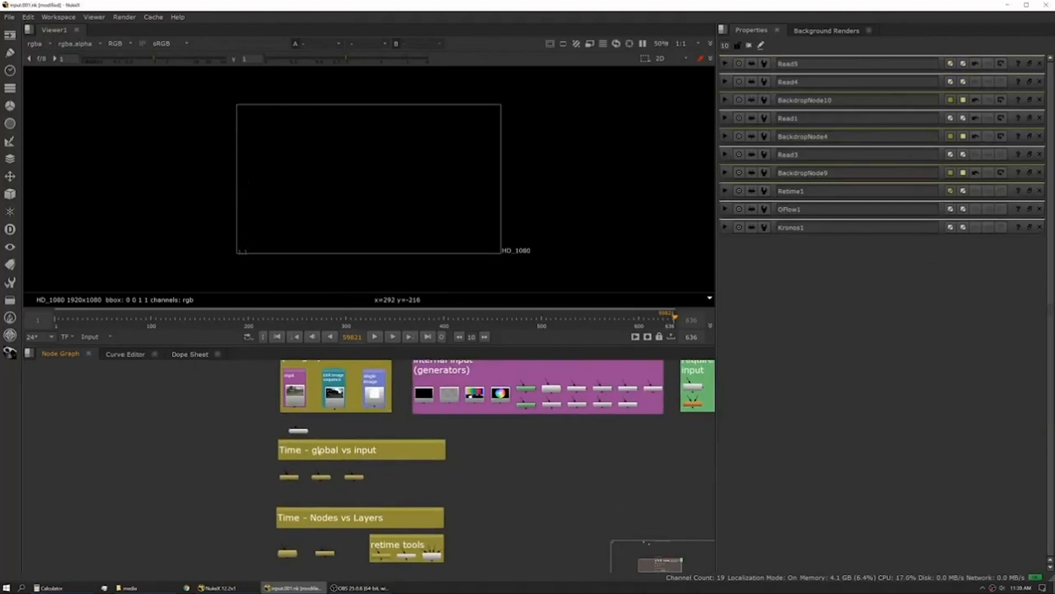
Step: Move the Viewer node beside the Time - global vs input backdrop and connect it to the C0008.MP4 Read node
{"action": "scroll", "coordinate": [296, 423], "scroll_direction": "up", "scroll_amount": 3}
{"action": "left_click_drag", "start_coordinate": [316, 443], "coordinate": [250, 438]}
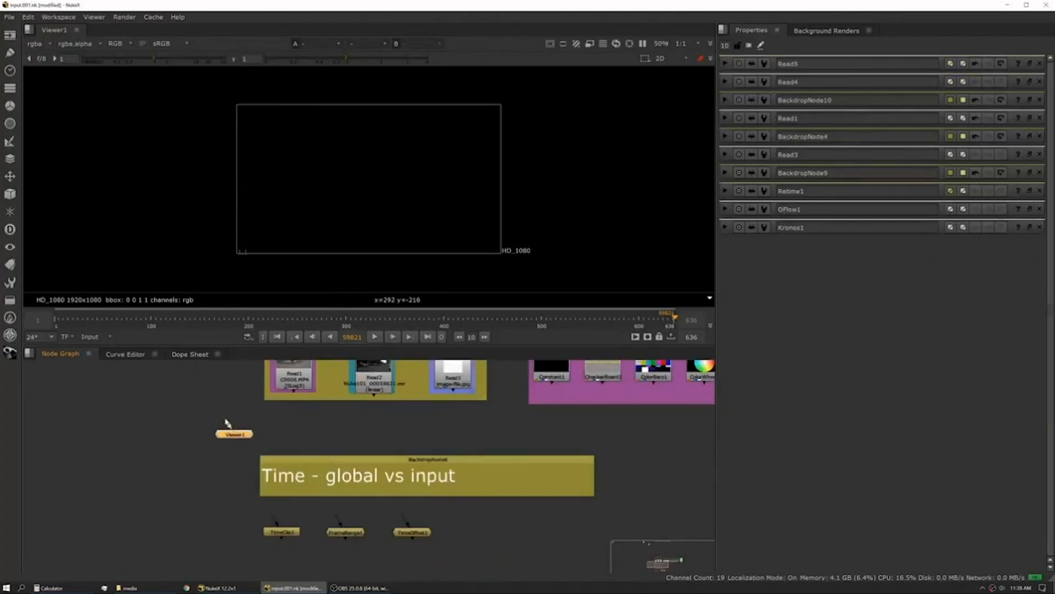
{"action": "left_click_drag", "start_coordinate": [289, 395], "coordinate": [291, 392]}
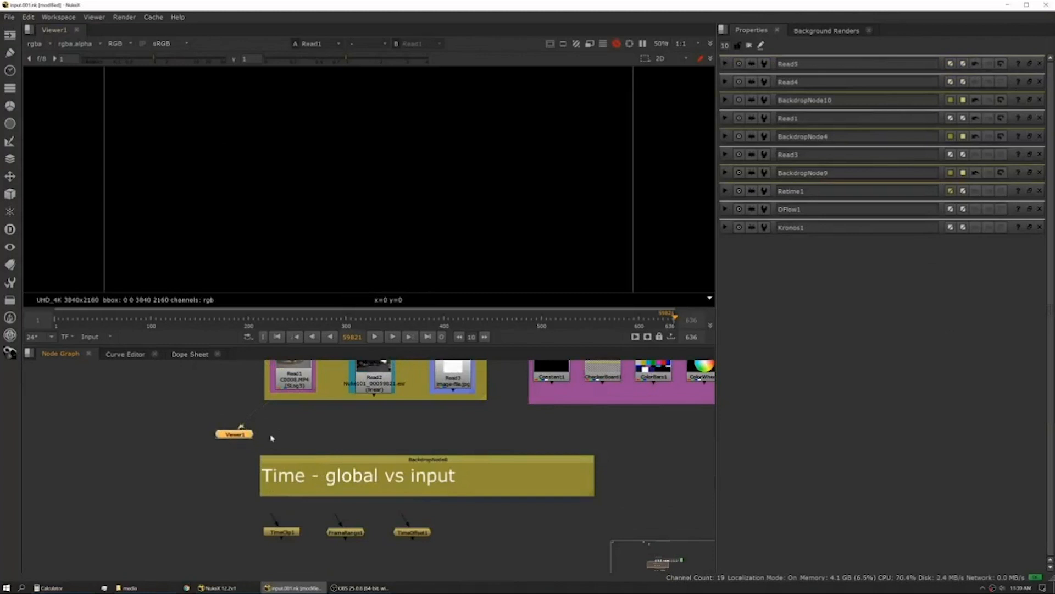
{"action": "double_click", "coordinate": [302, 380]}
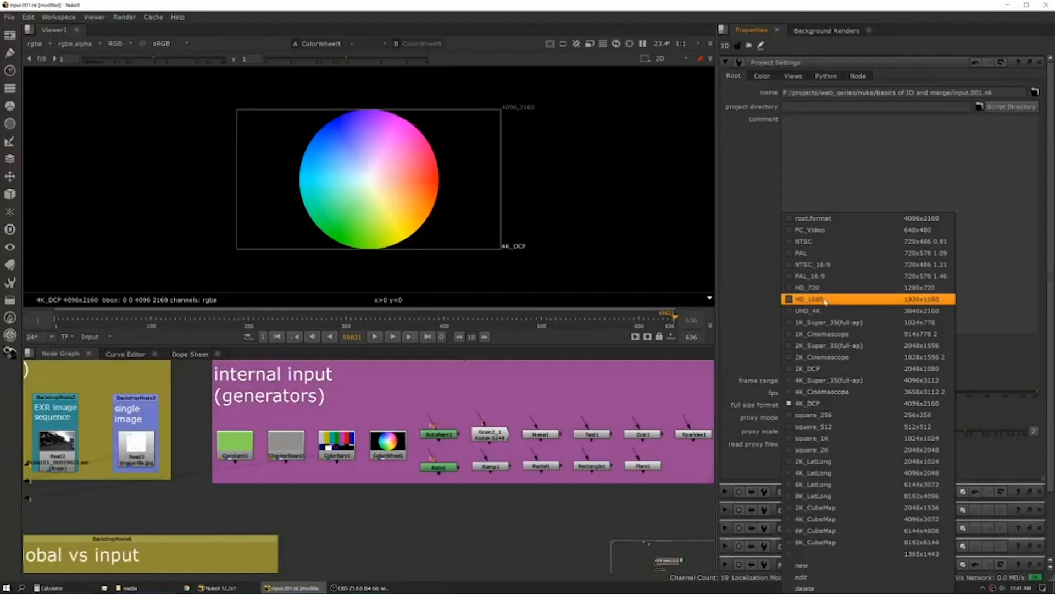
Step: Set the project's full size format to HD_1080 and the Constant node's format to square_2K, trying square_256 first
{"action": "left_click", "coordinate": [825, 301]}
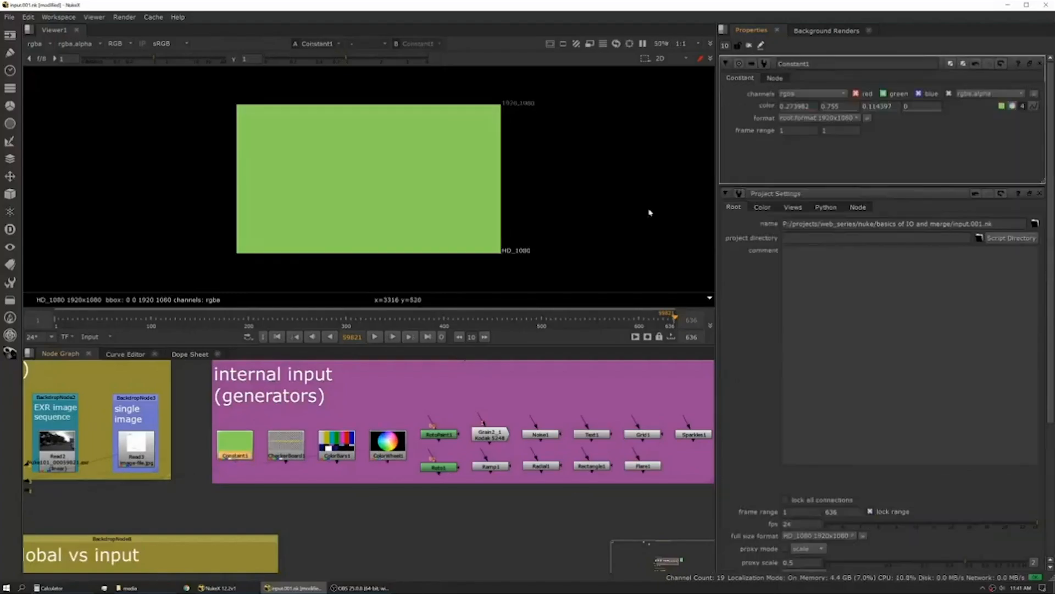
{"action": "left_click", "coordinate": [810, 119]}
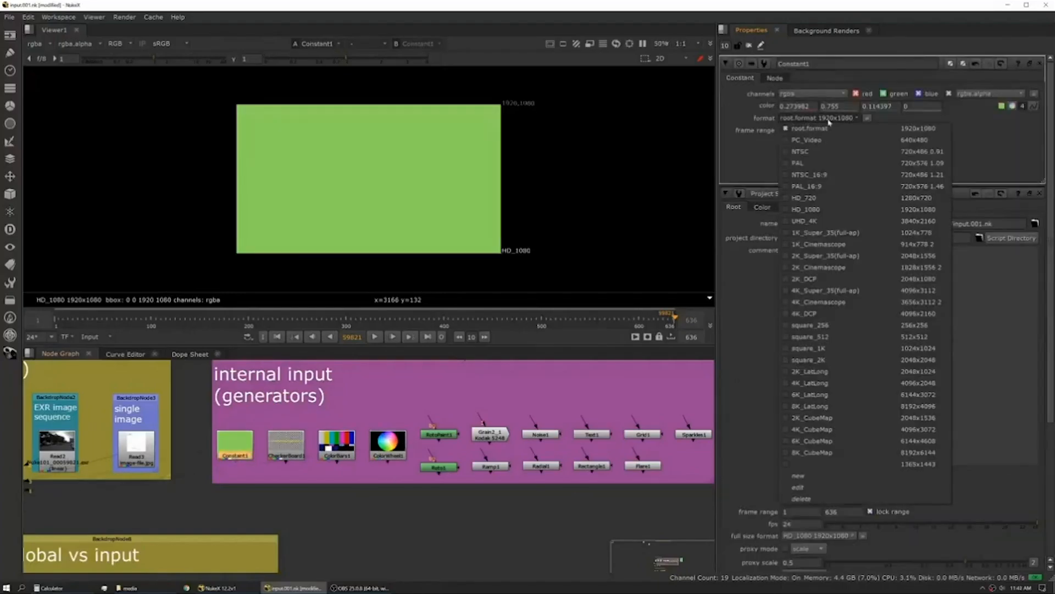
{"action": "left_click", "coordinate": [812, 325]}
{"action": "left_click", "coordinate": [816, 118]}
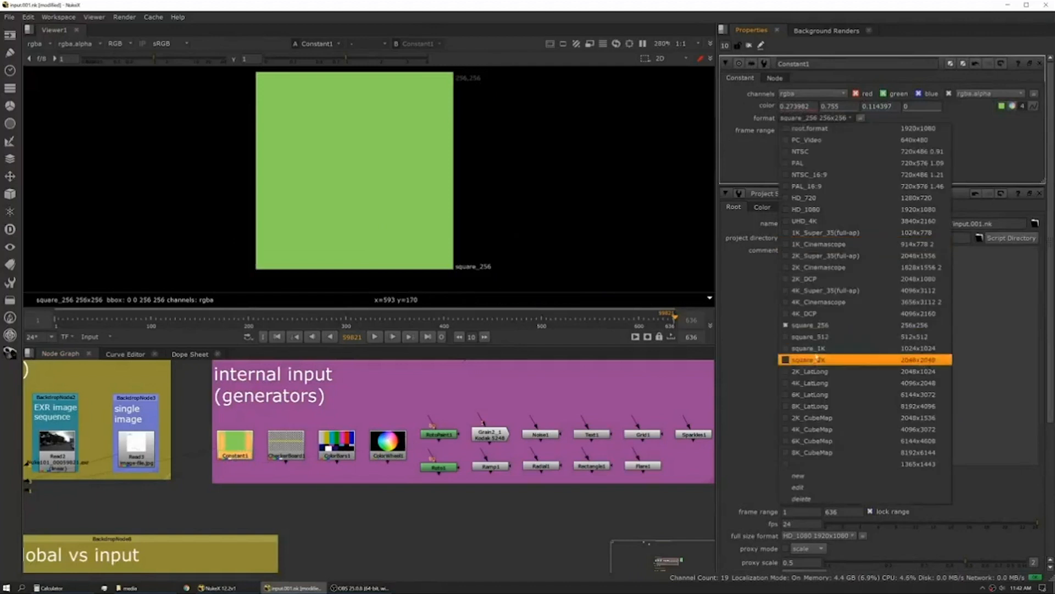
{"action": "left_click", "coordinate": [819, 359]}
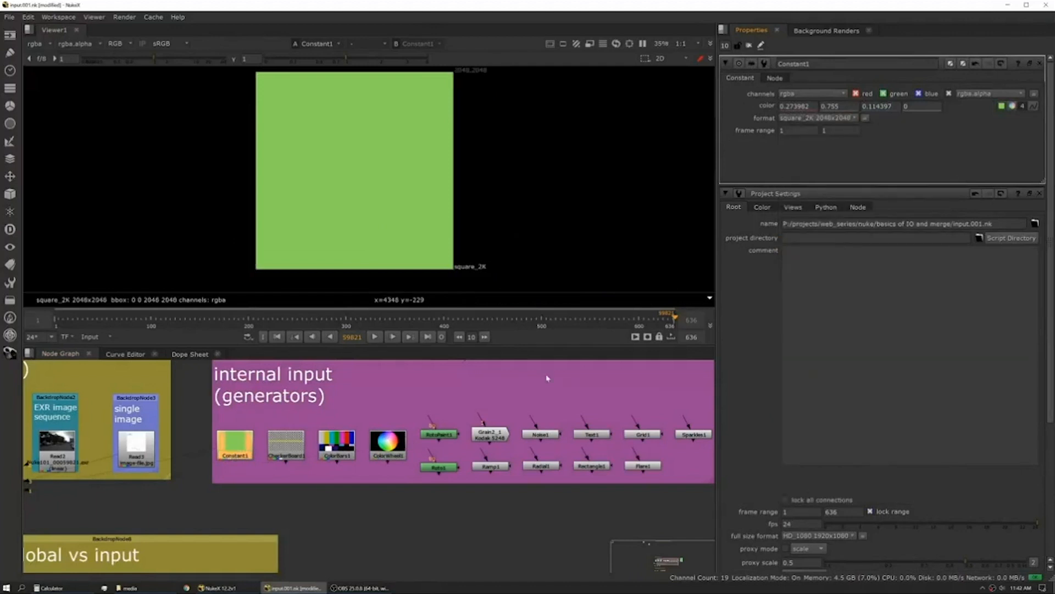
{"action": "left_click", "coordinate": [819, 117]}
{"action": "left_click", "coordinate": [297, 500]}
Step: Select the Constant, CheckerBoard, ColorBars and ColorWheel nodes in the internal input (generators) backdrop
{"action": "middle_click_drag", "start_coordinate": [457, 499], "coordinate": [427, 501]}
{"action": "left_click_drag", "start_coordinate": [161, 421], "coordinate": [381, 472]}
{"action": "middle_click_drag", "start_coordinate": [384, 472], "coordinate": [273, 475]}
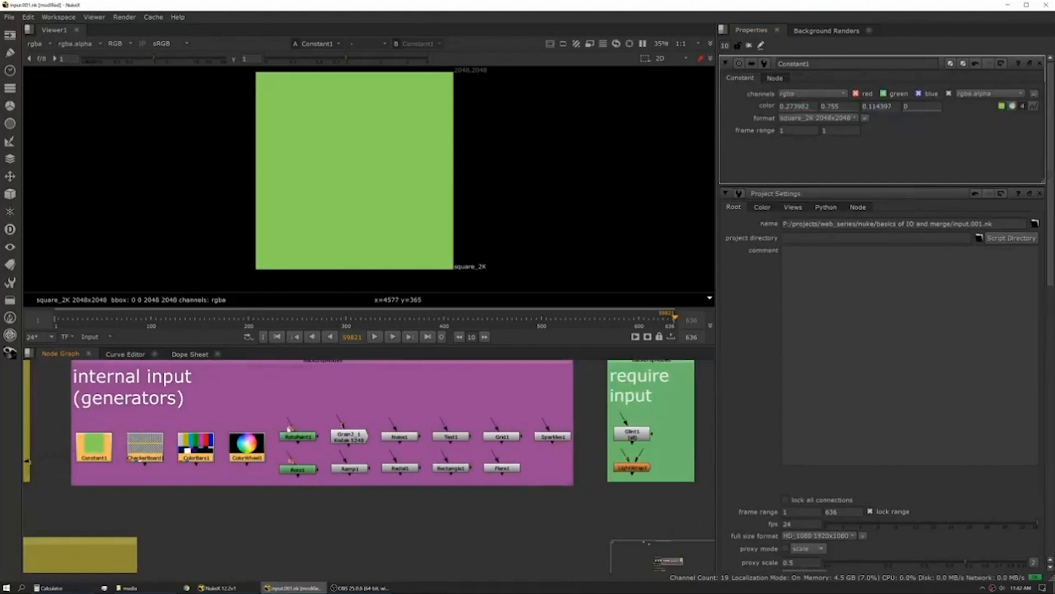
Step: Open the properties of the RotoPaint and Roto generators and display Roto in the viewer
{"action": "double_click", "coordinate": [298, 436]}
{"action": "double_click", "coordinate": [298, 469]}
{"action": "key", "text": "1"}
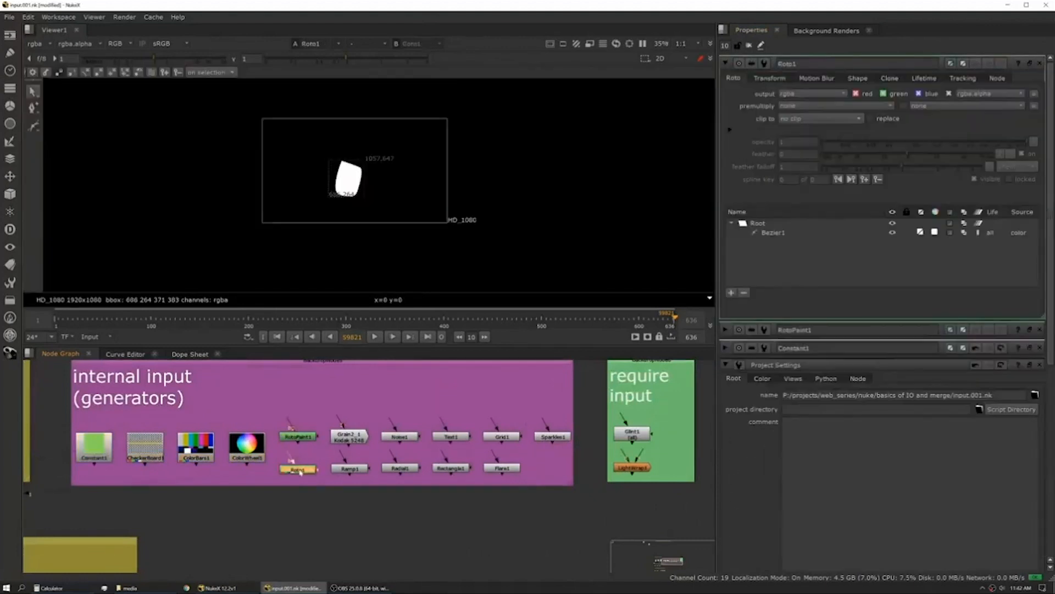
Step: Delete the Roto node's Bezier shape and list the shape-drawing tools it offers
{"action": "key", "text": "ctrl+a"}
{"action": "key", "text": "Delete"}
{"action": "right_click", "coordinate": [32, 125]}
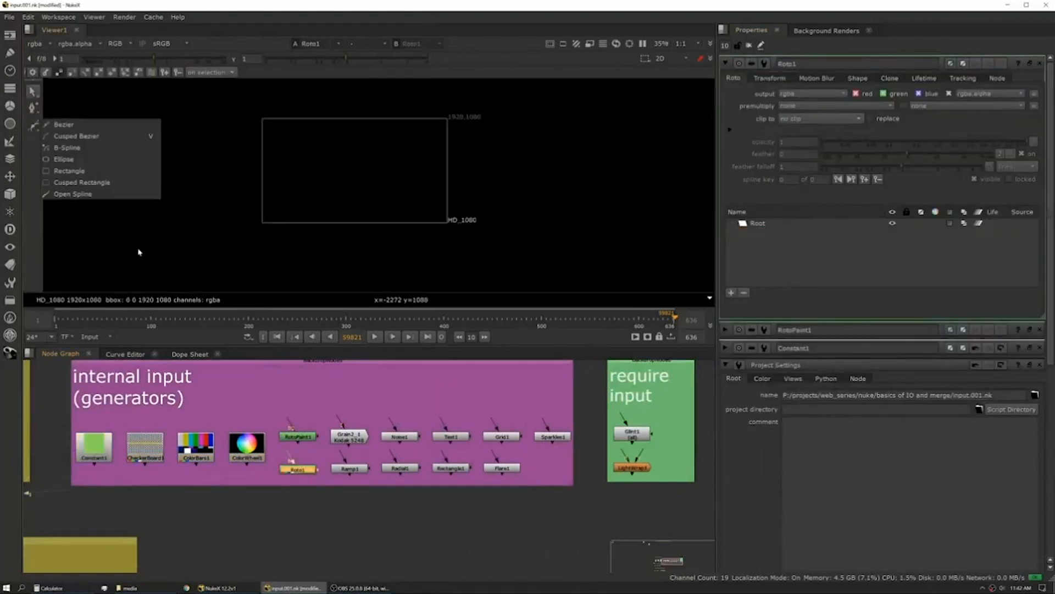
{"action": "left_click", "coordinate": [284, 503]}
Step: Open the RotoPaint generator's properties and display its result in the viewer
{"action": "double_click", "coordinate": [297, 471]}
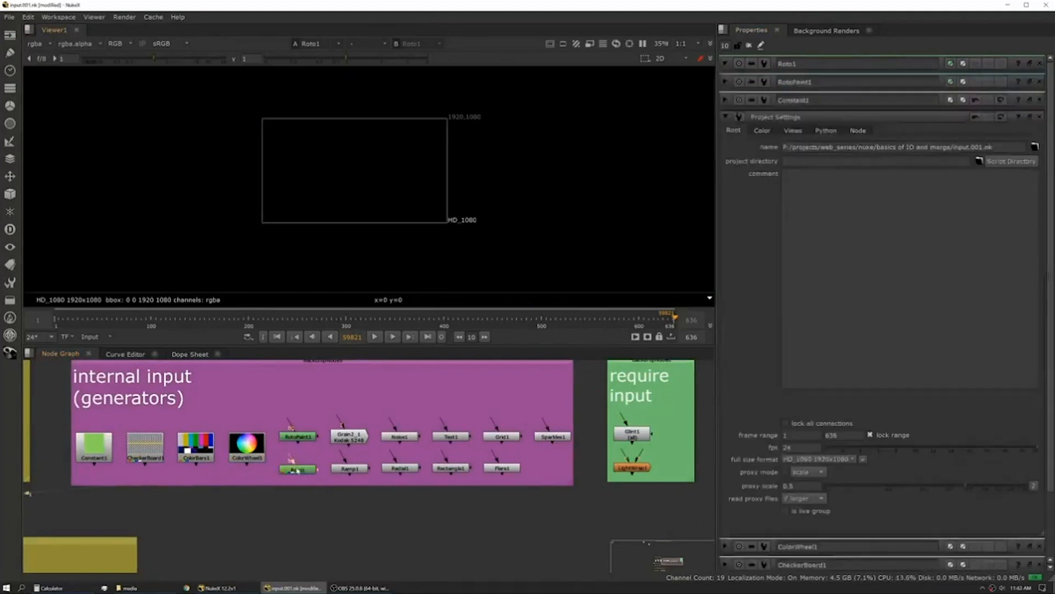
{"action": "double_click", "coordinate": [297, 436]}
{"action": "key", "text": "1"}
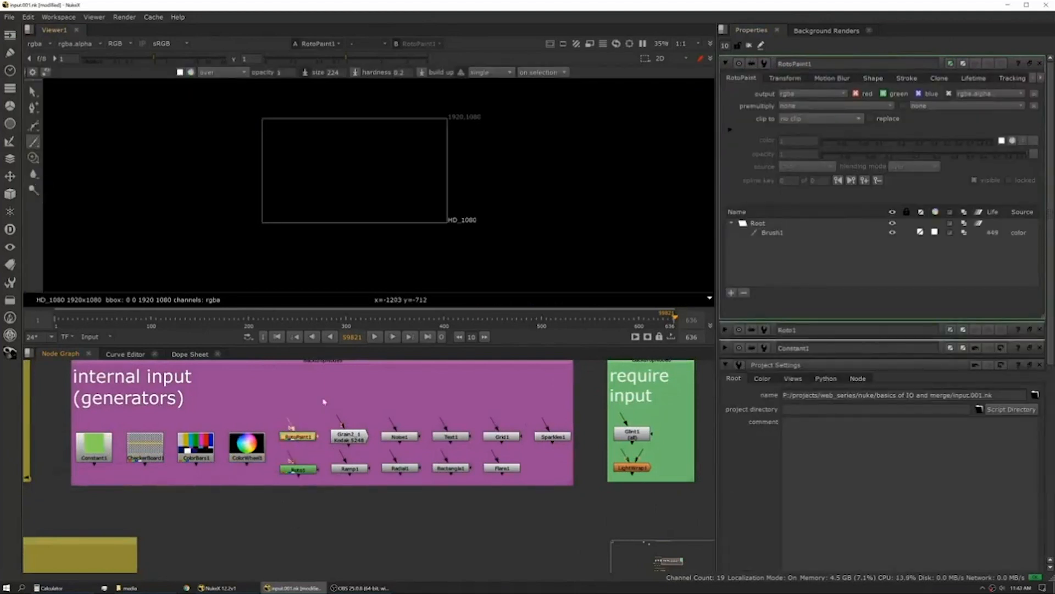
{"action": "left_click", "coordinate": [323, 402]}
Step: Display the Noise generator in the viewer and open its properties
{"action": "left_click", "coordinate": [407, 441]}
{"action": "key", "text": "1"}
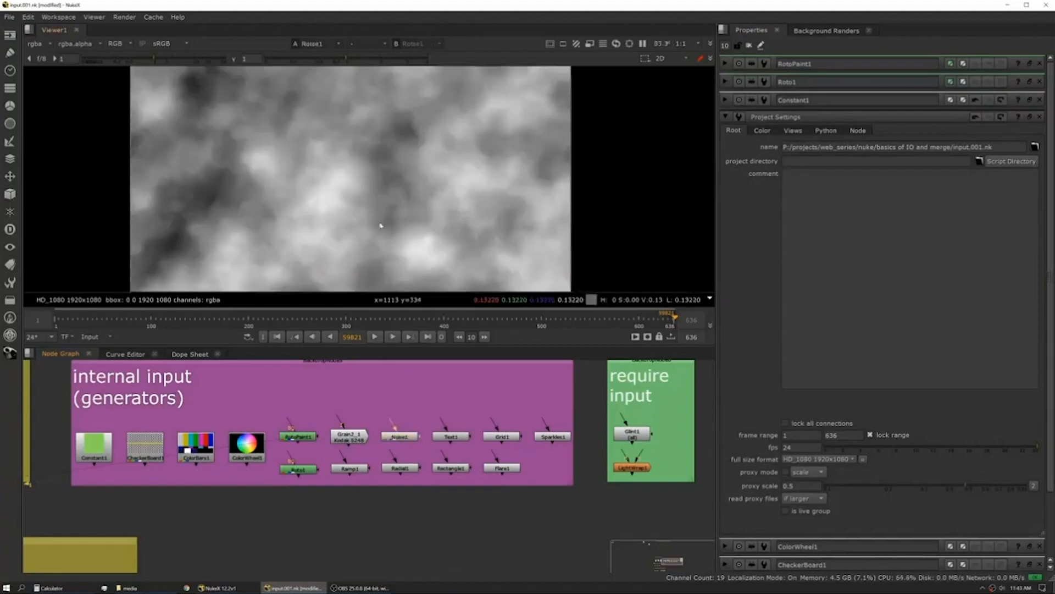
{"action": "double_click", "coordinate": [407, 440]}
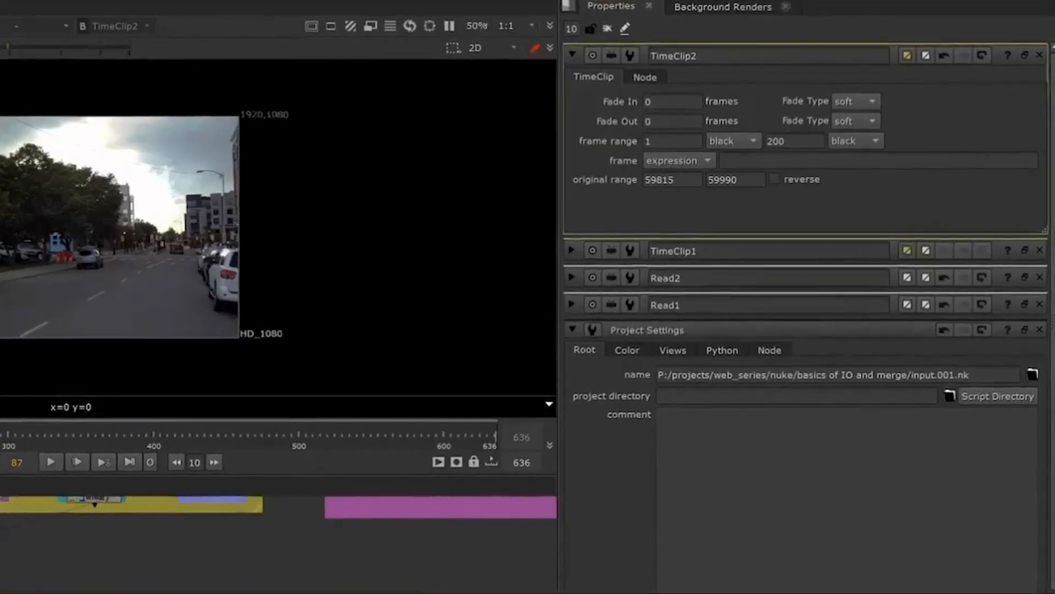
Step: Examine the TimeClip2 node's original range, before-range behaviour and frame mode options
{"action": "left_click", "coordinate": [676, 179]}
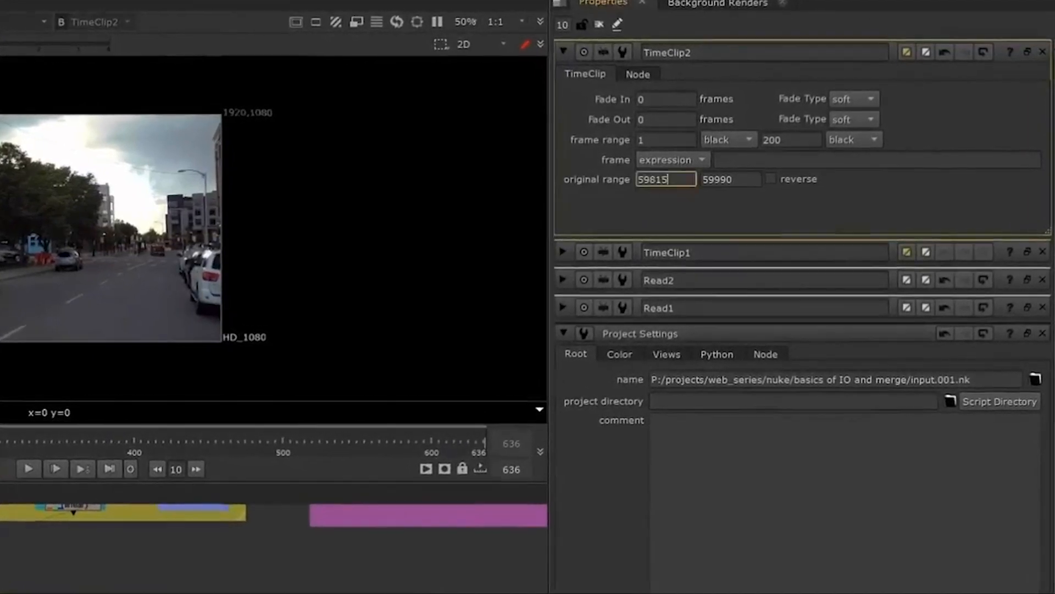
{"action": "left_click_drag", "start_coordinate": [674, 180], "coordinate": [639, 179]}
{"action": "left_click", "coordinate": [729, 139]}
{"action": "left_click", "coordinate": [891, 184]}
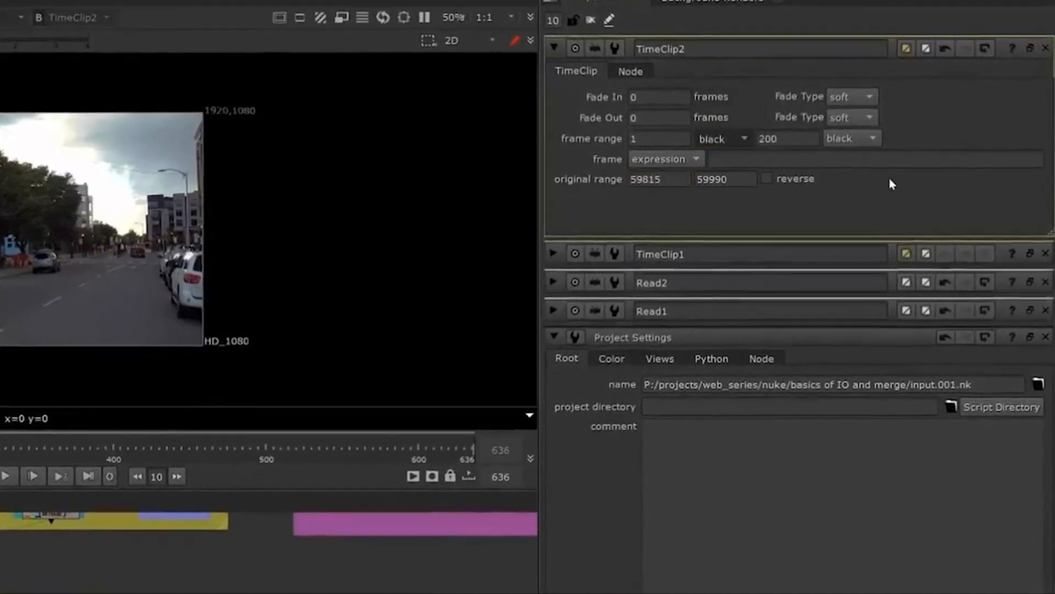
{"action": "left_click", "coordinate": [664, 158]}
{"action": "left_click", "coordinate": [868, 207]}
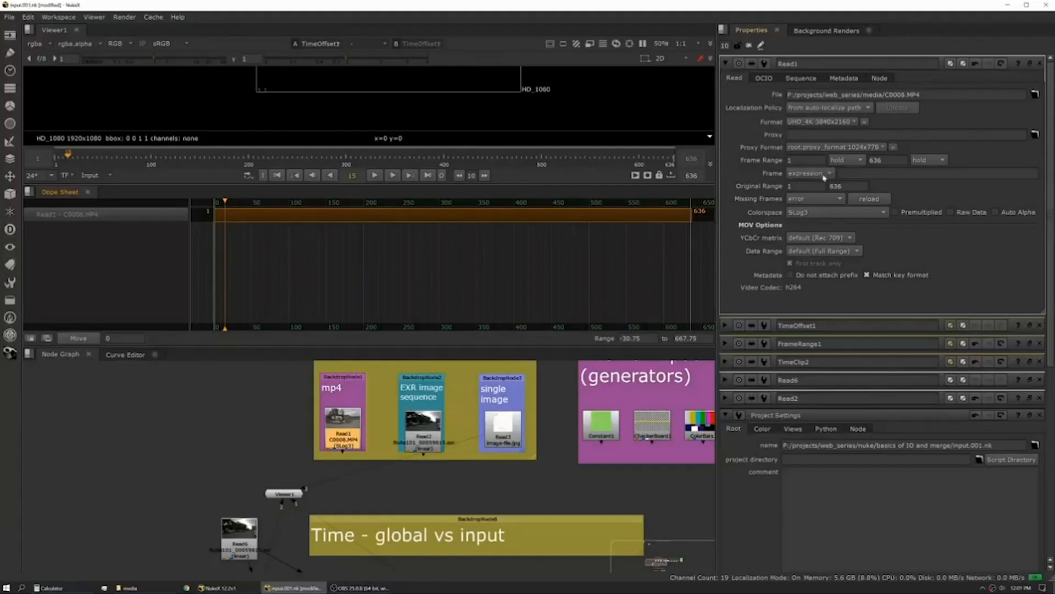
Step: Keep the C0008.MP4 Read node's frame mode on expression and shift its clip later in time in the Dope Sheet
{"action": "left_click", "coordinate": [824, 174]}
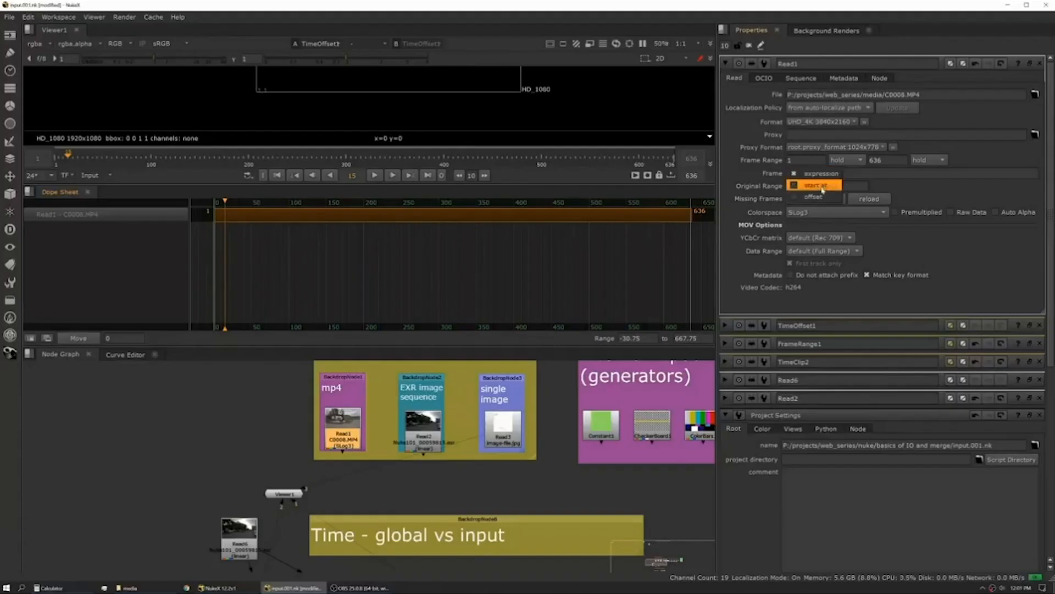
{"action": "left_click", "coordinate": [808, 173]}
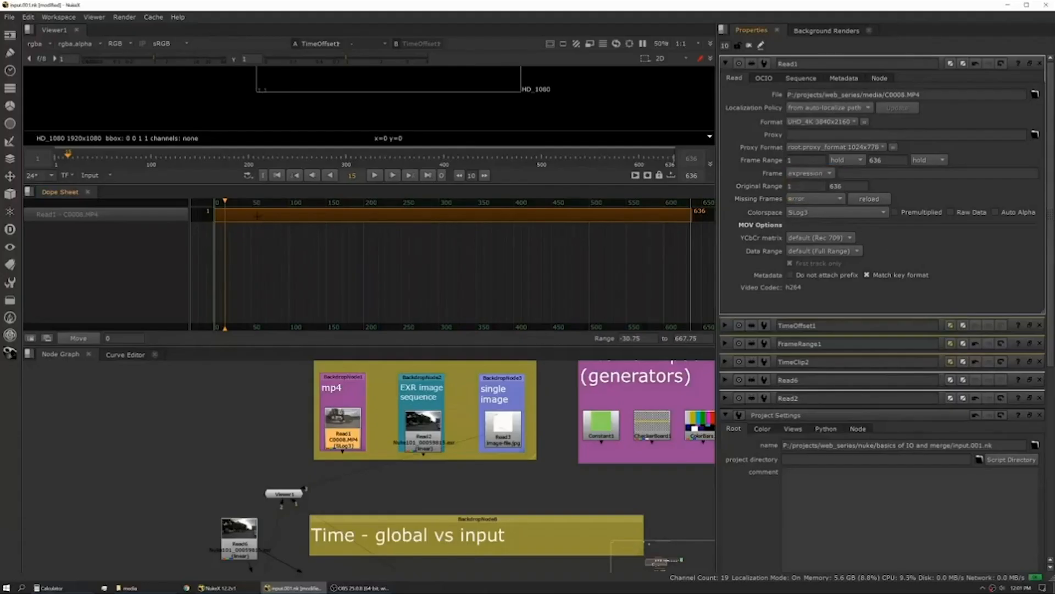
{"action": "left_click_drag", "start_coordinate": [252, 215], "coordinate": [318, 219]}
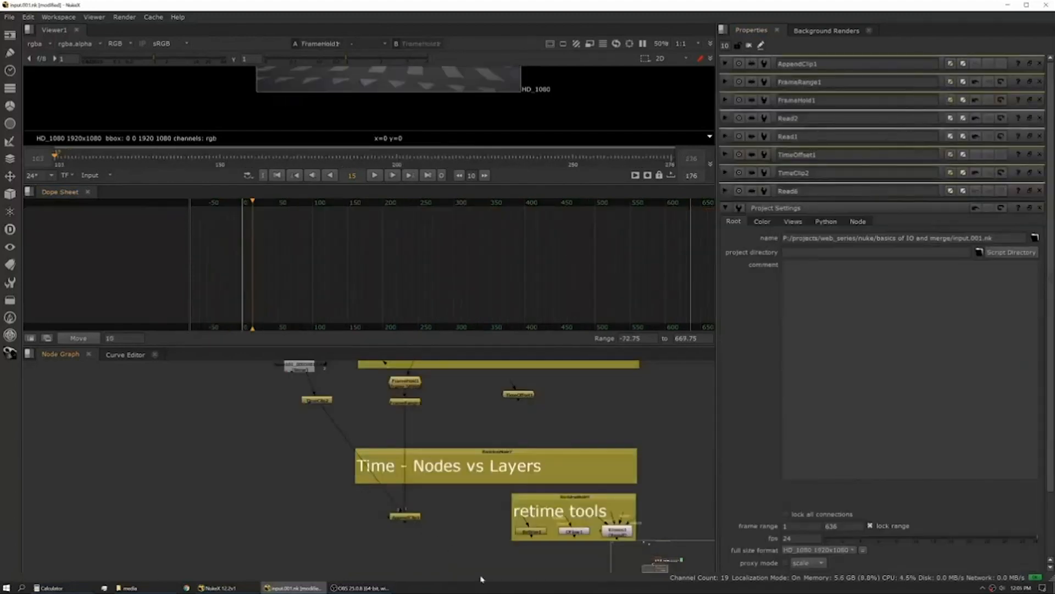
Step: Open the properties of the Retime node in the retime tools backdrop
{"action": "middle_click_drag", "start_coordinate": [481, 579], "coordinate": [421, 540]}
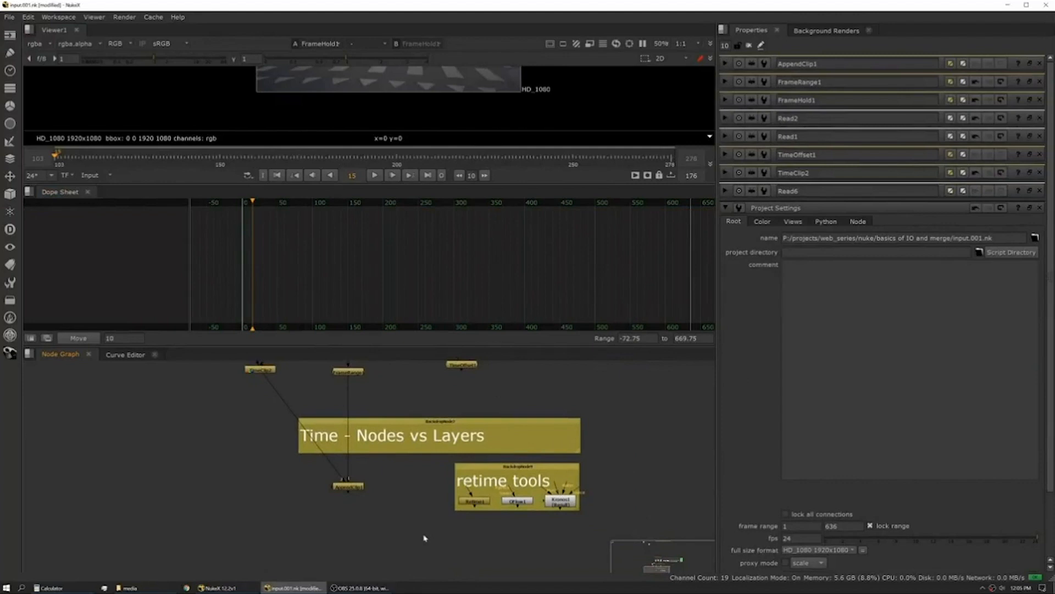
{"action": "double_click", "coordinate": [472, 501]}
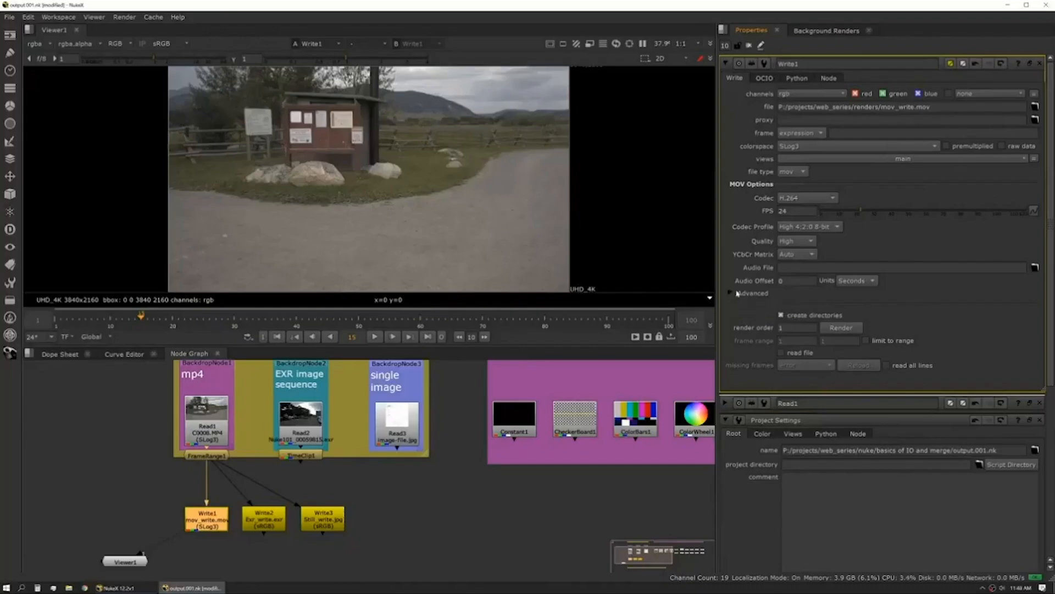
Step: Check the mov_write.mov Write node's advanced MOV options and set its codec to Apple ProRes
{"action": "left_click", "coordinate": [779, 299]}
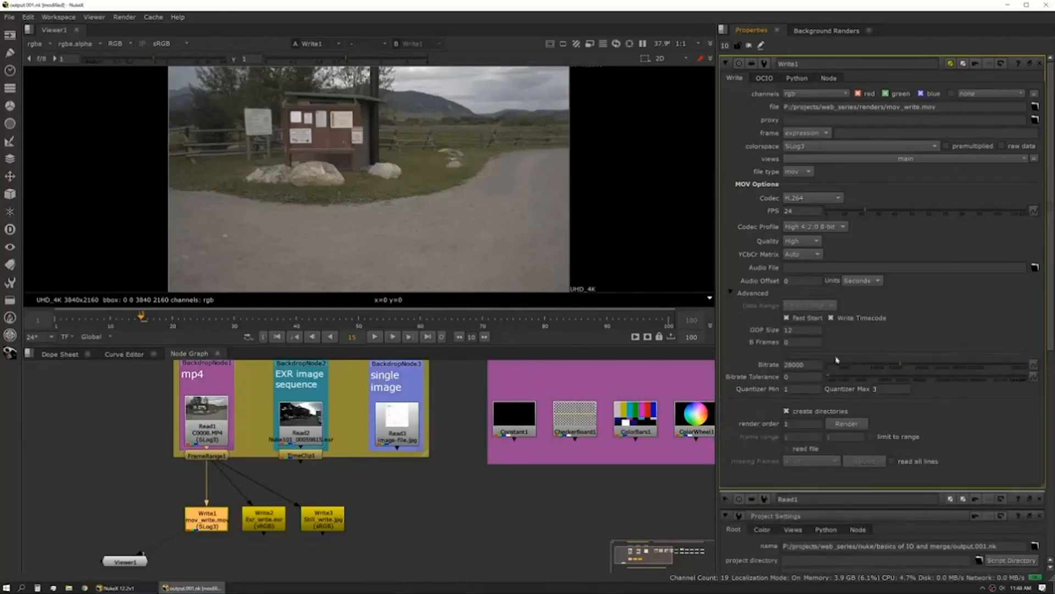
{"action": "left_click", "coordinate": [733, 293]}
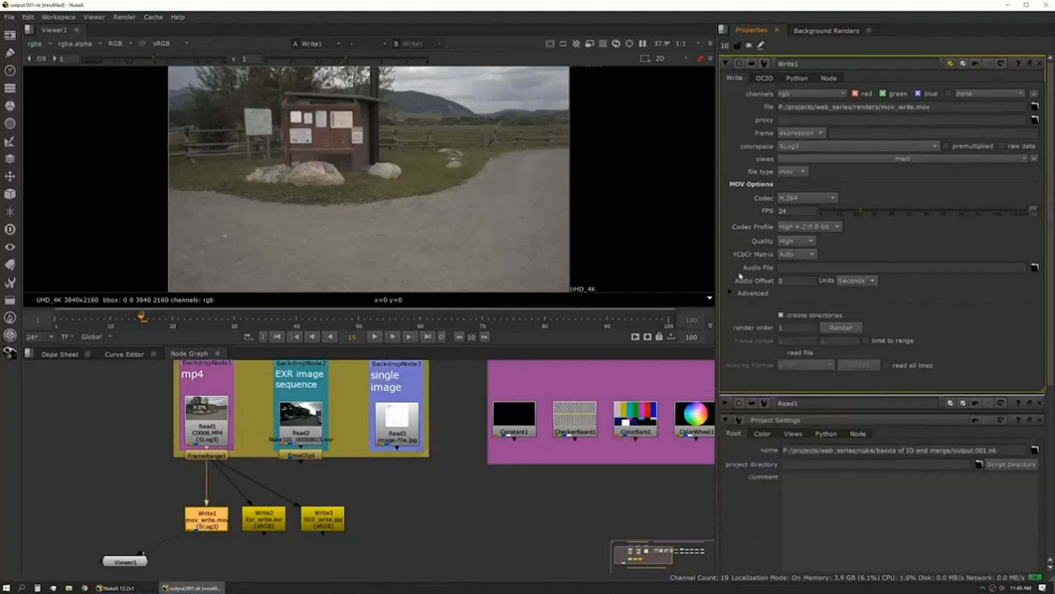
{"action": "left_click", "coordinate": [807, 198]}
{"action": "left_click", "coordinate": [824, 216]}
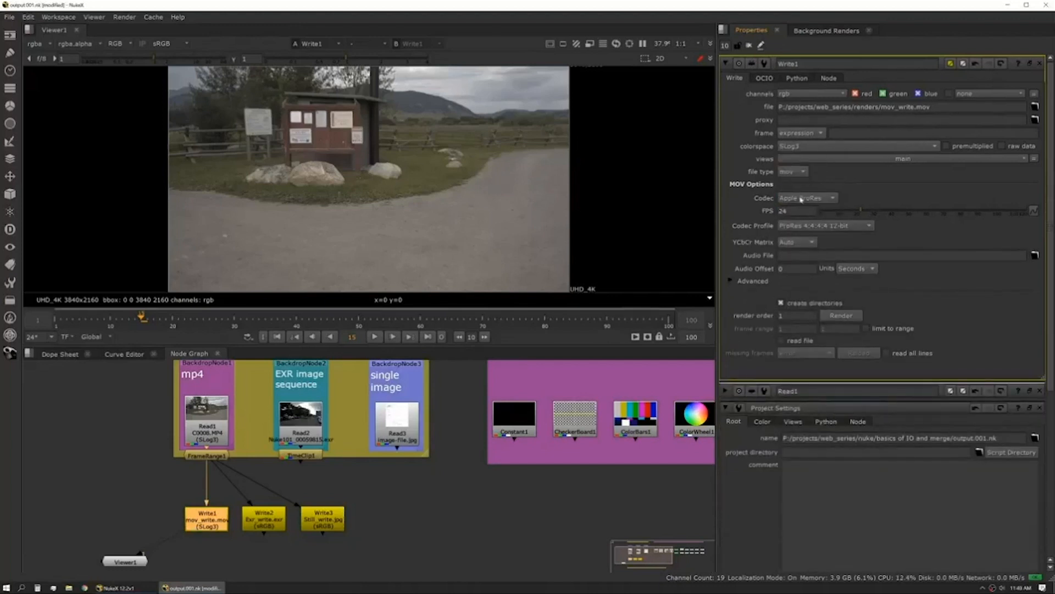
{"action": "left_click", "coordinate": [780, 303]}
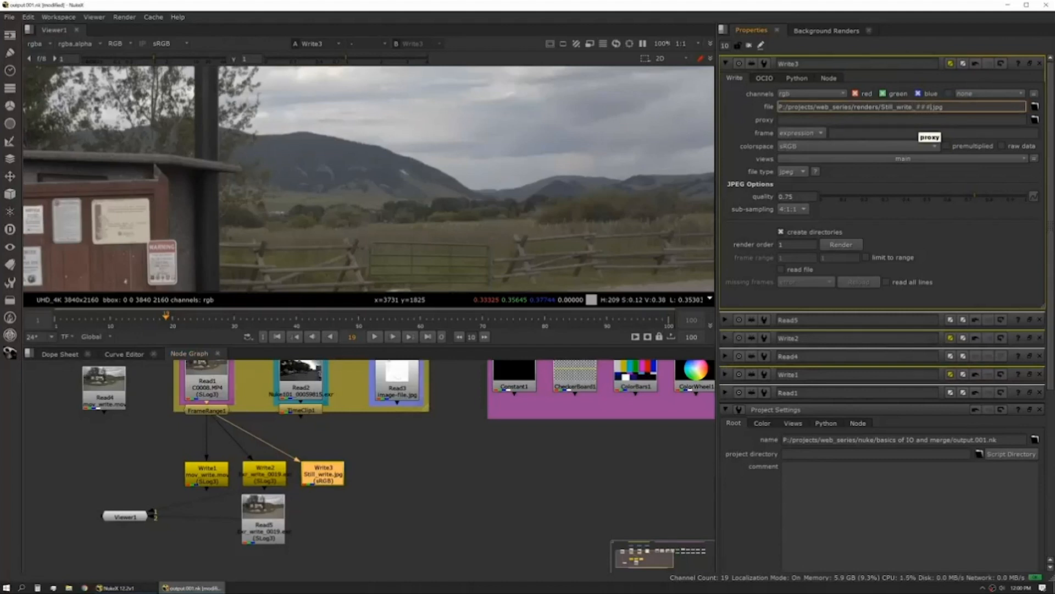
Step: Complete the frame padding in the Write3 node's output file name as Still_write_####.jpg
{"action": "type", "text": "#"}
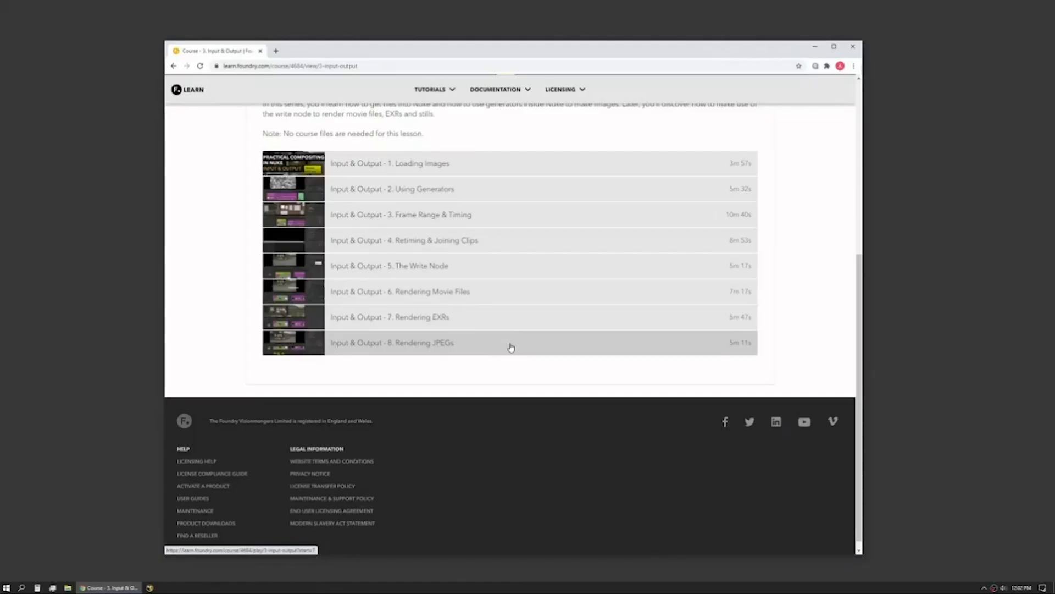
Step: Go back from the 3. Input & Output course page in the browser to the previous page
{"action": "scroll", "coordinate": [694, 359], "scroll_direction": "up", "scroll_amount": 5}
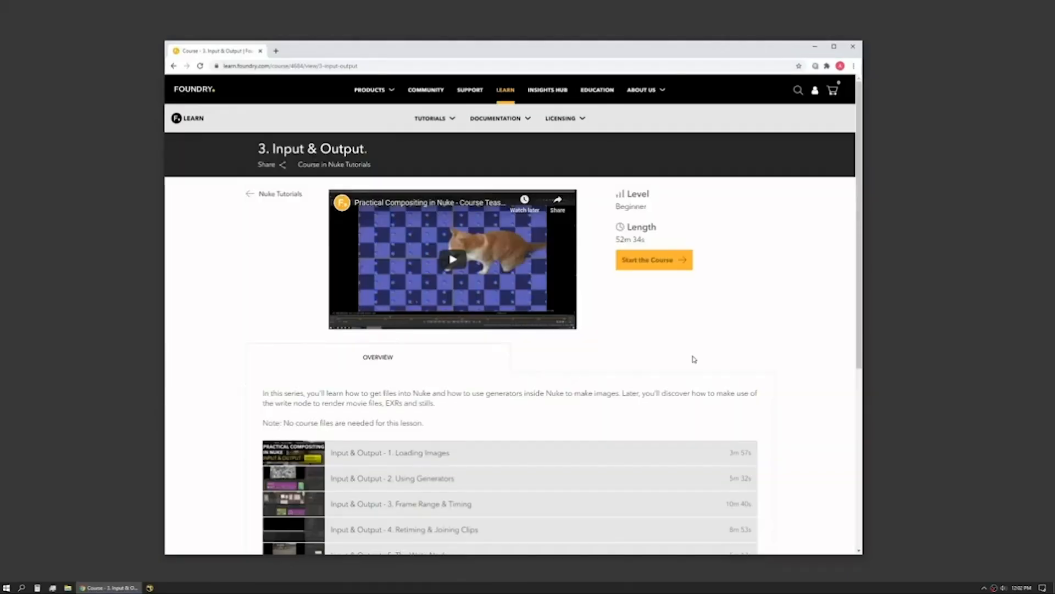
{"action": "key", "text": "alt+Left"}
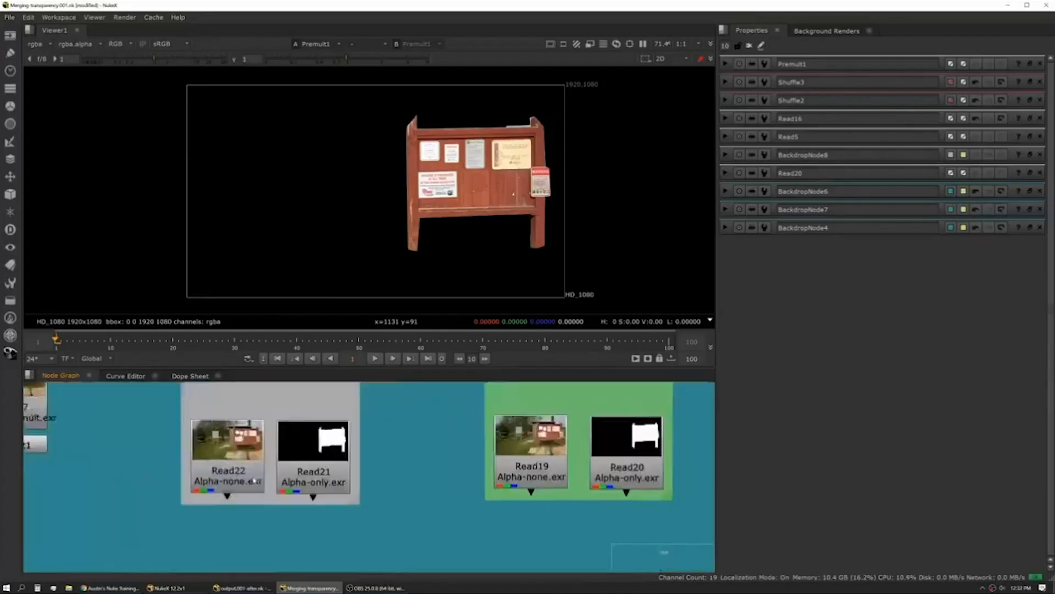
Step: Combine Read22 Alpha-none.exr and Read21 Alpha-only.exr with a Merge node set to mask, and display it in the viewer
{"action": "key", "text": "m"}
{"action": "key", "text": "a"}
{"action": "double_click", "coordinate": [270, 515]}
{"action": "key", "text": "1"}
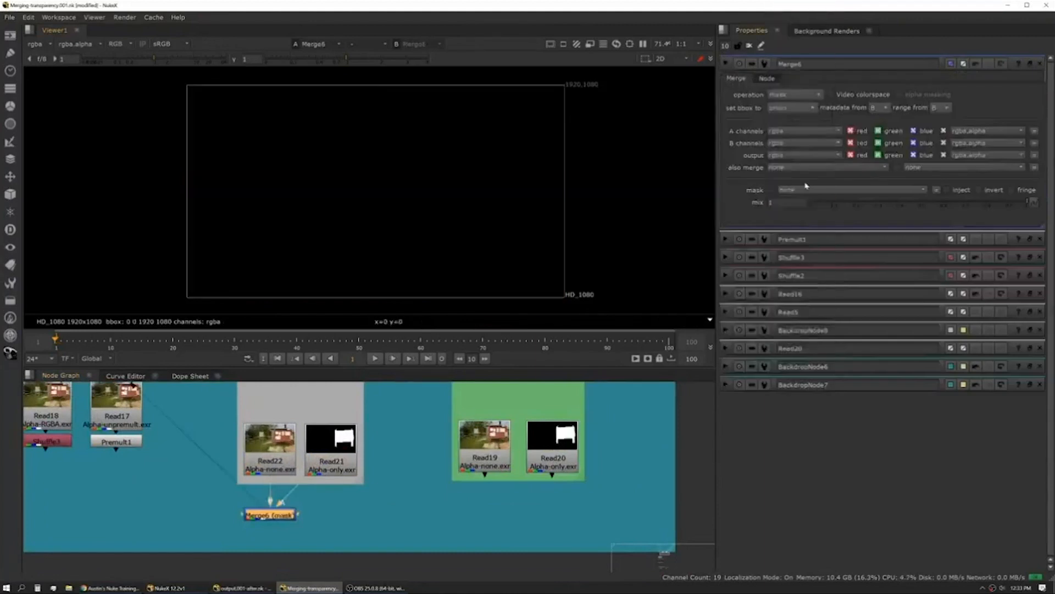
{"action": "left_click", "coordinate": [726, 63]}
Step: Insert a Shuffle node between Read22 Alpha-none.exr and the mask Merge
{"action": "left_click", "coordinate": [270, 463]}
{"action": "left_click", "coordinate": [328, 462]}
{"action": "left_click_drag", "start_coordinate": [270, 463], "coordinate": [270, 436]}
{"action": "key", "text": "Tab"}
{"action": "type", "text": "shuffle"}
{"action": "key", "text": "Return"}
{"action": "left_click", "coordinate": [726, 64]}
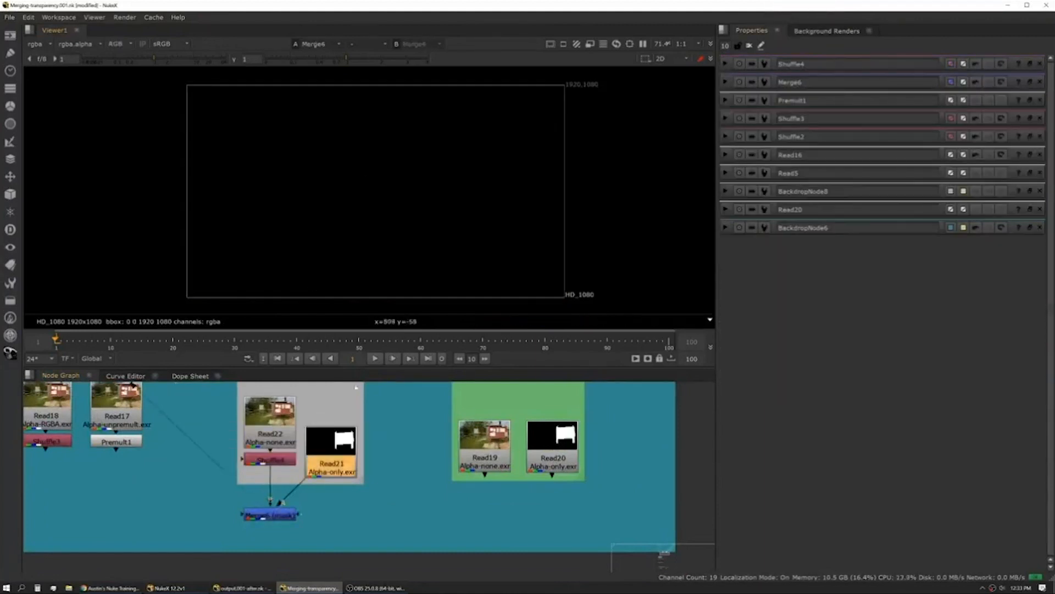
Step: Display Read21 Alpha-only.exr in the viewer and add a Shuffle node to it
{"action": "left_click_drag", "start_coordinate": [330, 464], "coordinate": [328, 441]}
{"action": "key", "text": "1"}
{"action": "key", "text": "a"}
{"action": "key", "text": "Tab"}
{"action": "type", "text": "shuffle"}
{"action": "key", "text": "Return"}
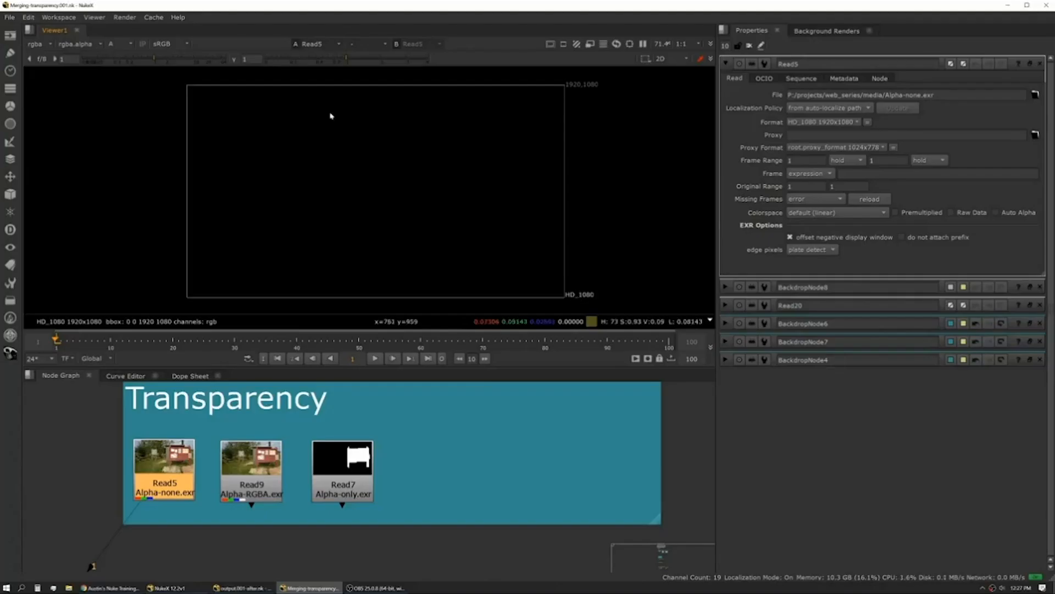
Step: Compare the alpha channels of the Alpha-none.exr and Alpha-RGBA.exr Read nodes in the viewer
{"action": "key", "text": "1"}
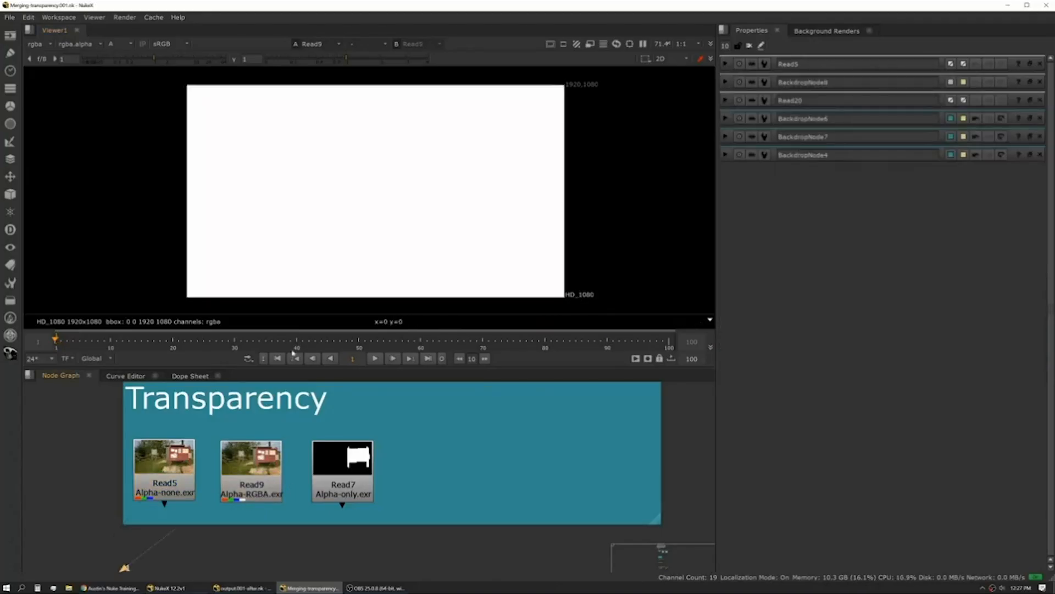
{"action": "key", "text": "a"}
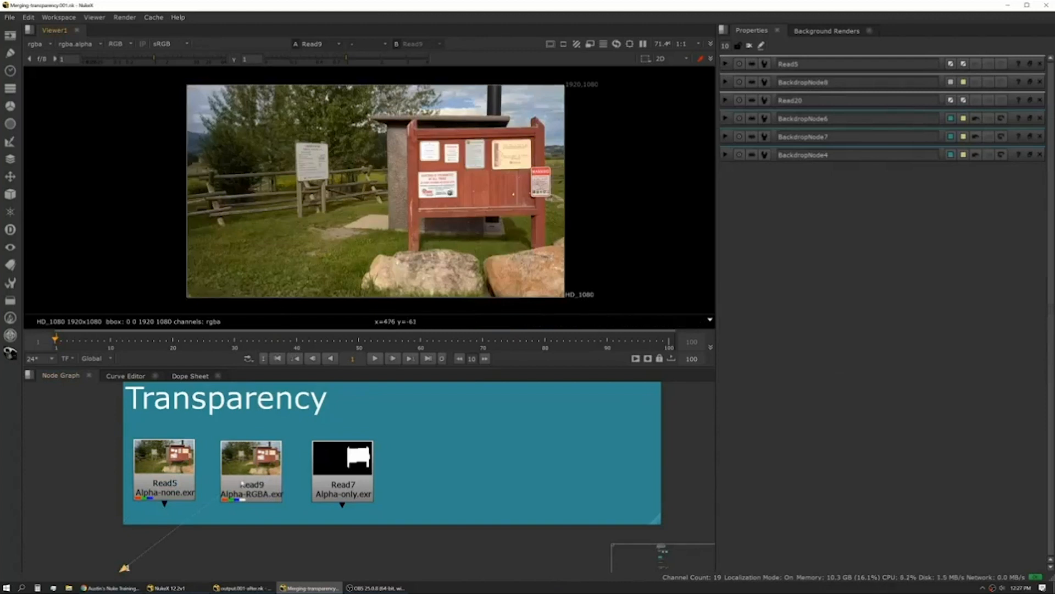
{"action": "key", "text": "a"}
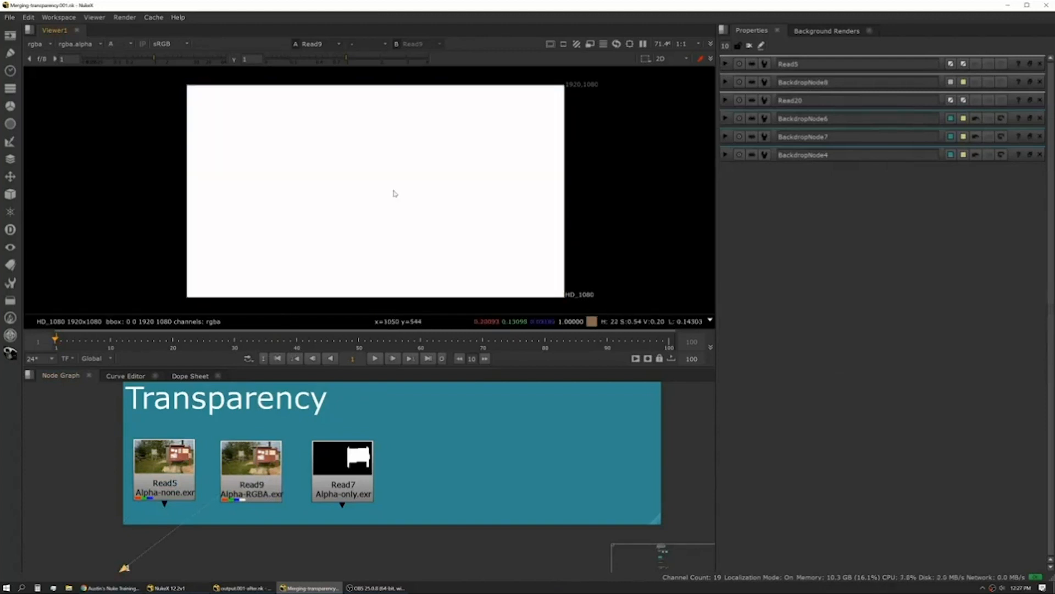
Step: Display Read7 Alpha-only.exr, and compare the color and alpha channels of Read10 Alpha-unpremult.exr in the viewer
{"action": "key", "text": "a"}
{"action": "key", "text": "3"}
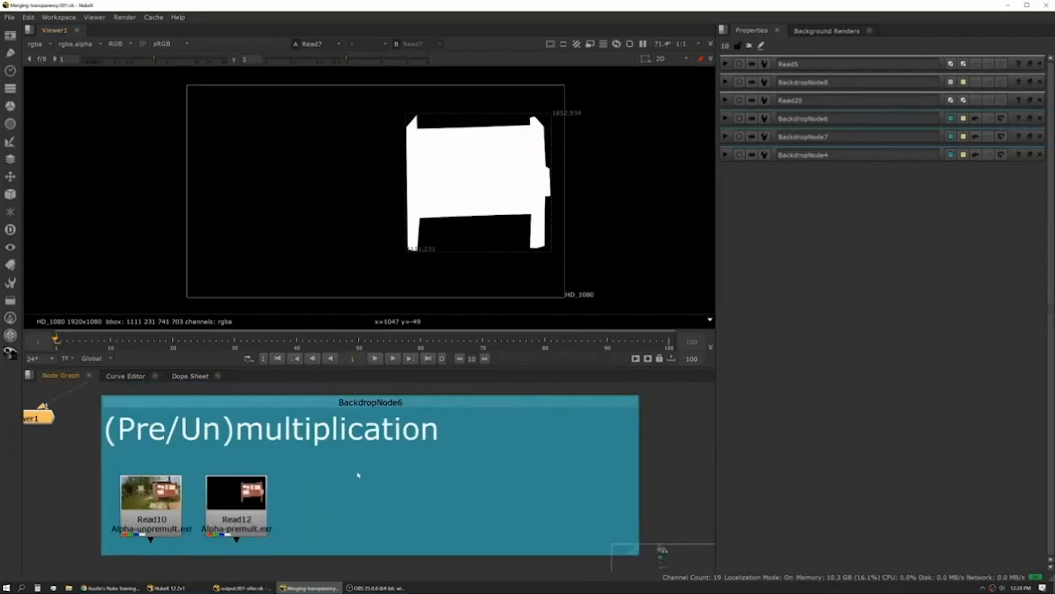
{"action": "left_click", "coordinate": [165, 519]}
{"action": "key", "text": "1"}
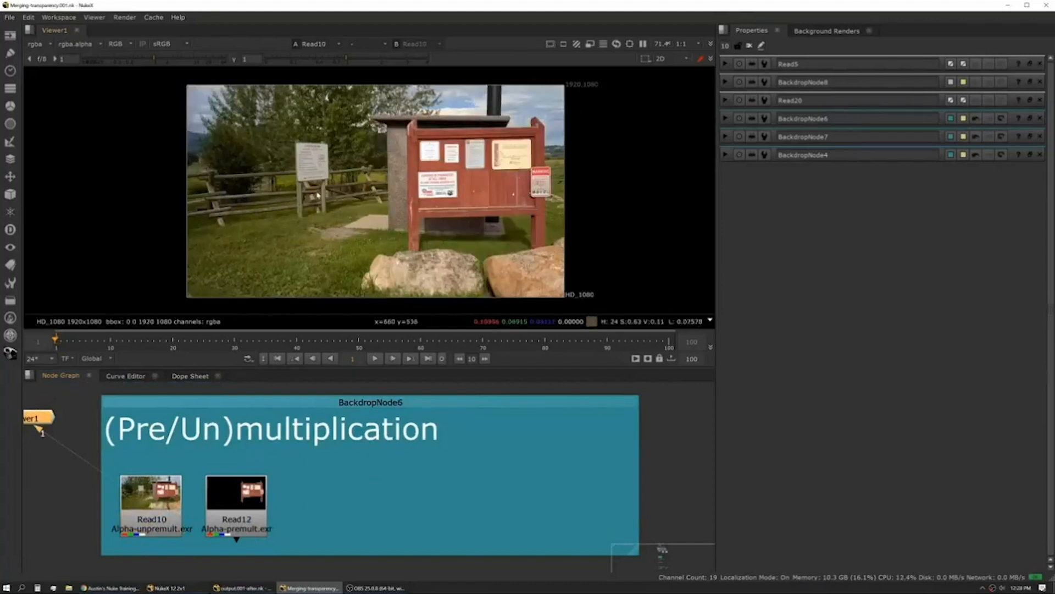
{"action": "key", "text": "a"}
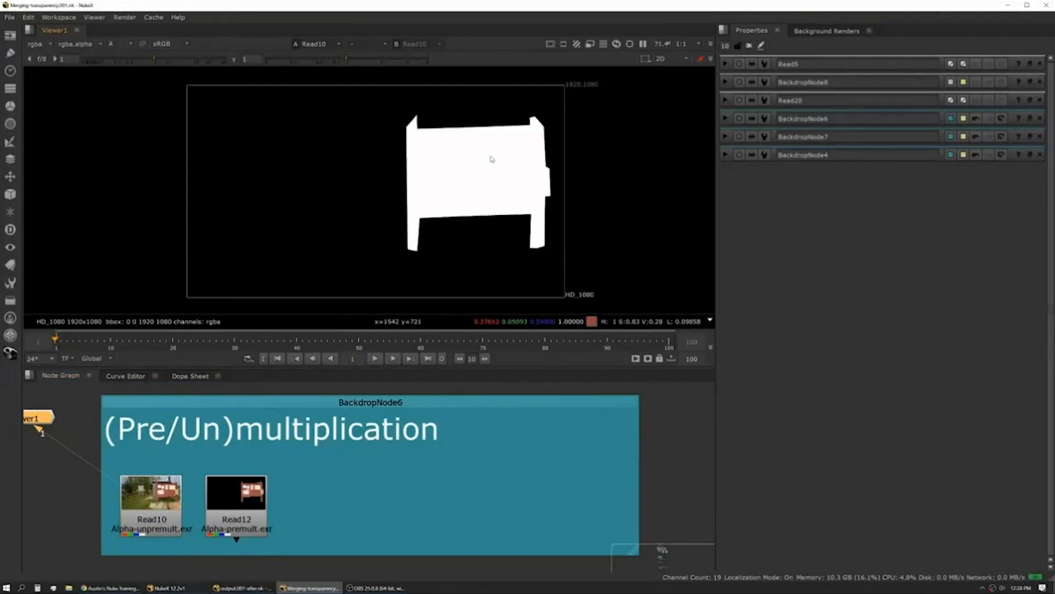
{"action": "key", "text": "a"}
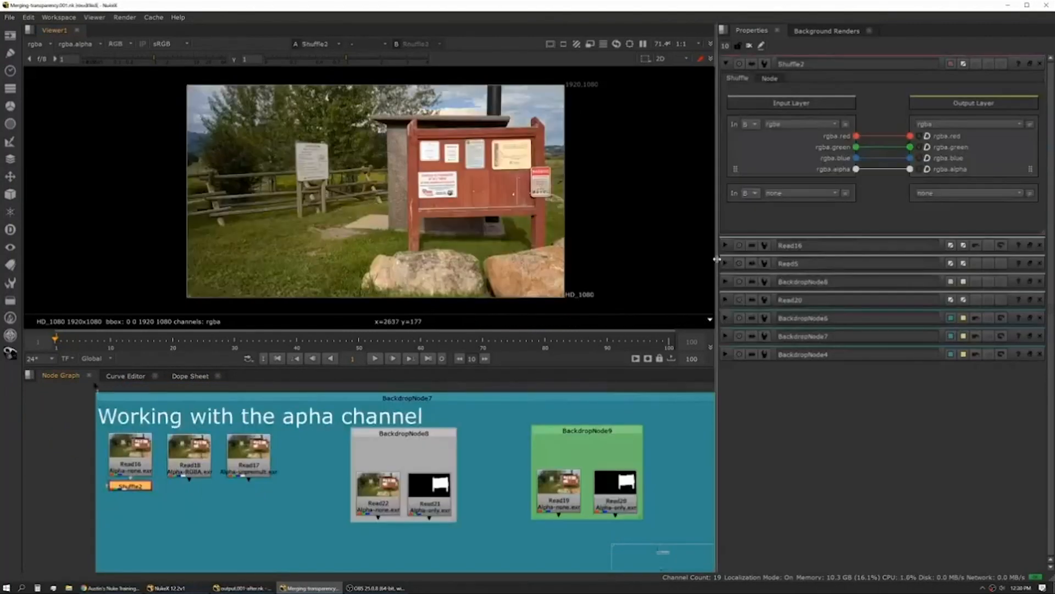
Step: Set the alpha output of the Shuffle node under Read16 Alpha-none.exr to white and view the alpha channel
{"action": "left_click", "coordinate": [929, 170]}
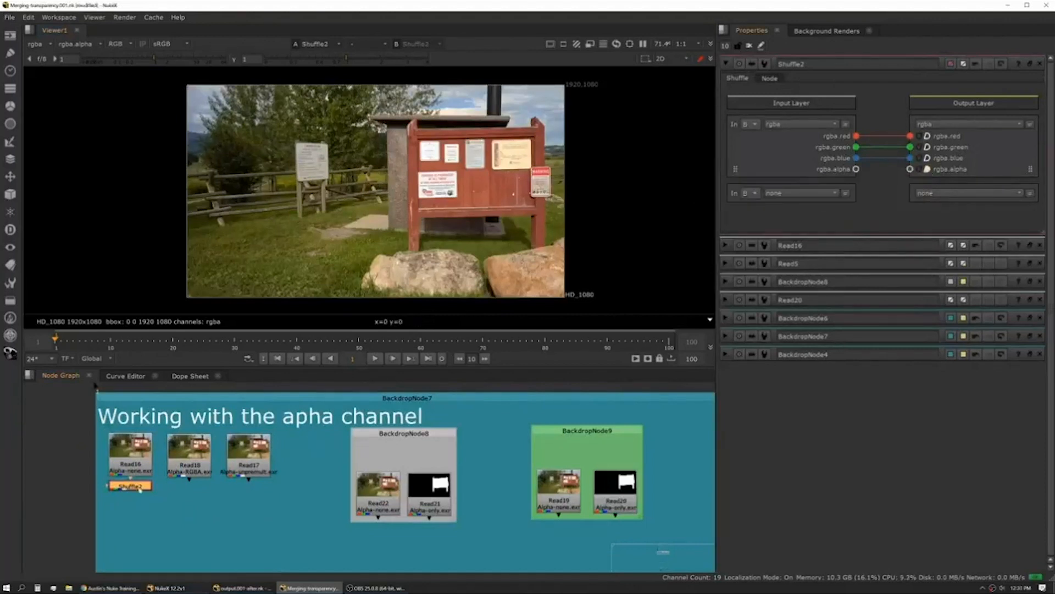
{"action": "key", "text": "a"}
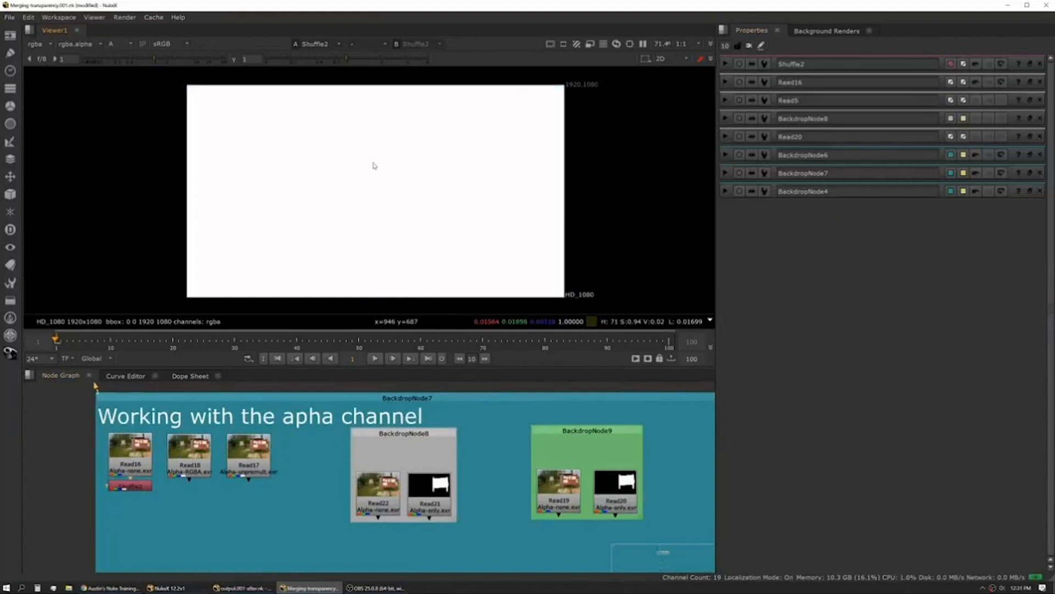
Step: Inspect the alpha of Read18 Alpha-RGBA.exr and add a Shuffle node below it with its alpha output set to white
{"action": "left_click", "coordinate": [189, 467]}
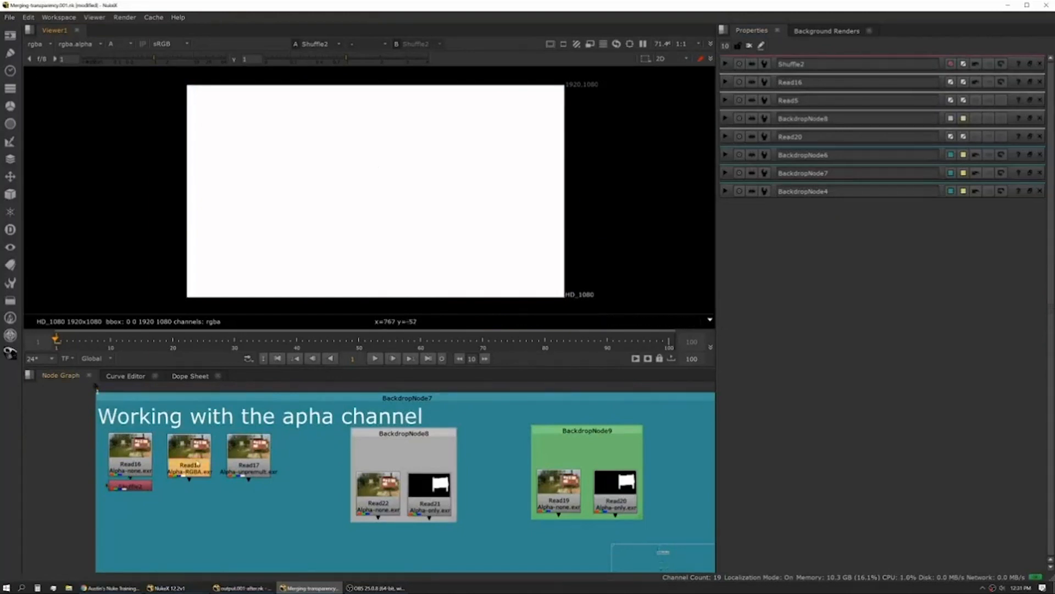
{"action": "key", "text": "1"}
{"action": "key", "text": "a"}
{"action": "key", "text": "a"}
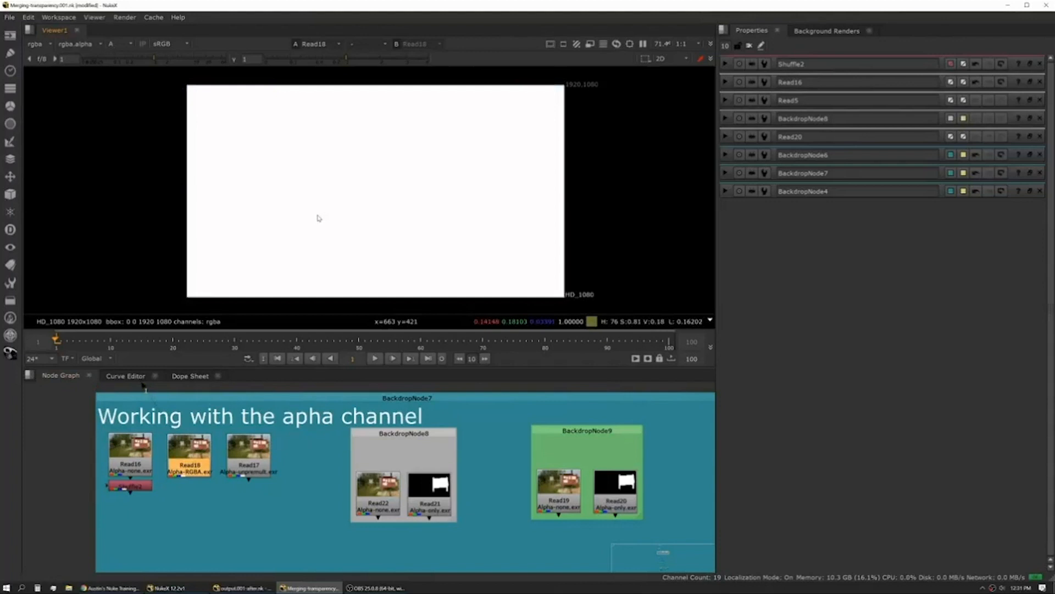
{"action": "key", "text": "Tab"}
{"action": "key", "text": "Return"}
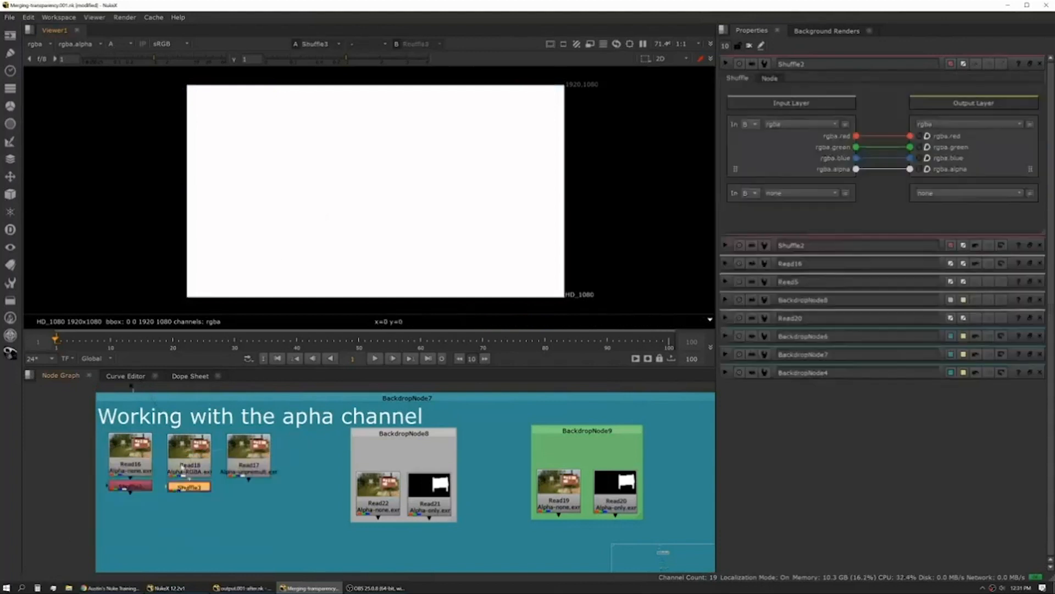
{"action": "left_click", "coordinate": [929, 169]}
{"action": "mouse_move", "coordinate": [193, 487]}
{"action": "left_mouse_down"}
{"action": "mouse_move", "coordinate": [350, 424]}
{"action": "mouse_move", "coordinate": [193, 489]}
{"action": "left_mouse_up"}
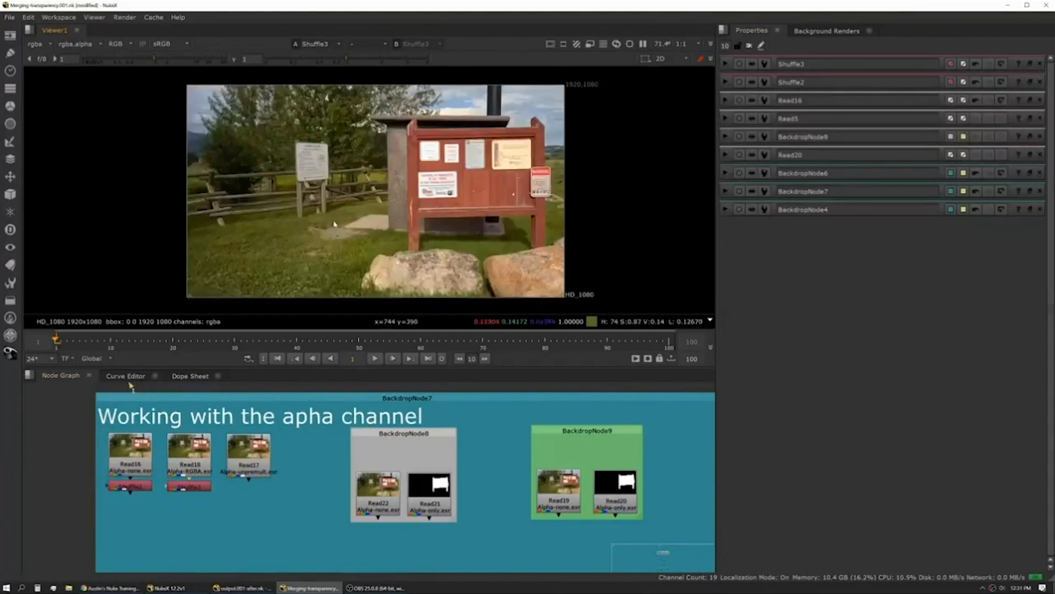
Step: Check the alpha channel of Read17 Alpha-unpremult.exr in the viewer and add a Premult node to it
{"action": "left_click", "coordinate": [260, 466]}
{"action": "key", "text": "1"}
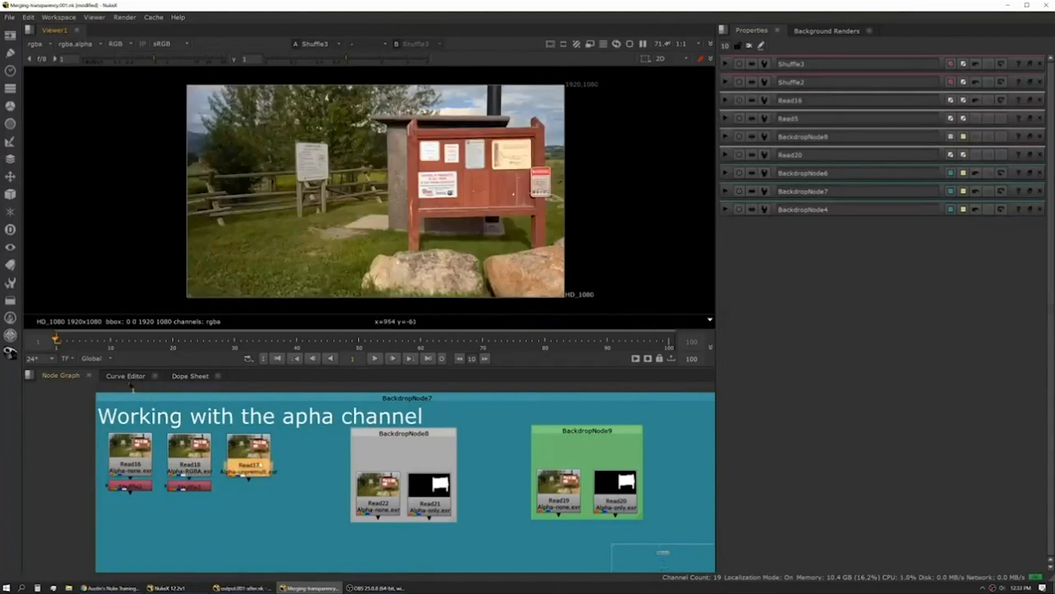
{"action": "left_click", "coordinate": [292, 449]}
{"action": "left_click", "coordinate": [244, 466]}
{"action": "key", "text": "a"}
{"action": "key", "text": "a"}
{"action": "middle_click_drag", "start_coordinate": [256, 464], "coordinate": [219, 431]}
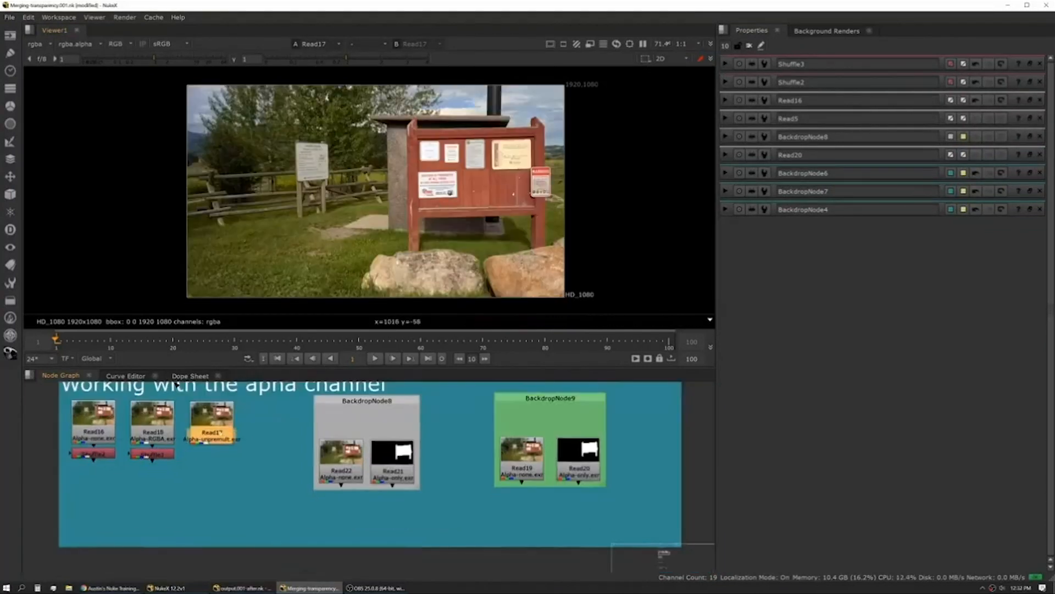
{"action": "key", "text": "Tab"}
{"action": "type", "text": "prem"}
{"action": "key", "text": "Return"}
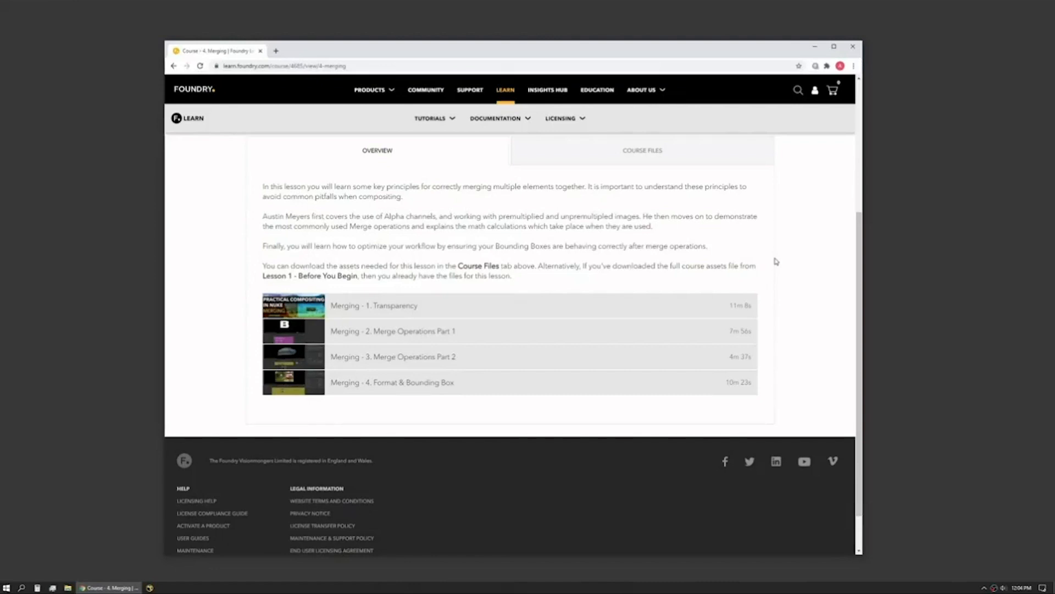
Step: Review the Merging lesson overview and read through the list of merge operation formulas in the viewer
{"action": "scroll", "coordinate": [776, 261], "scroll_direction": "down", "scroll_amount": 1}
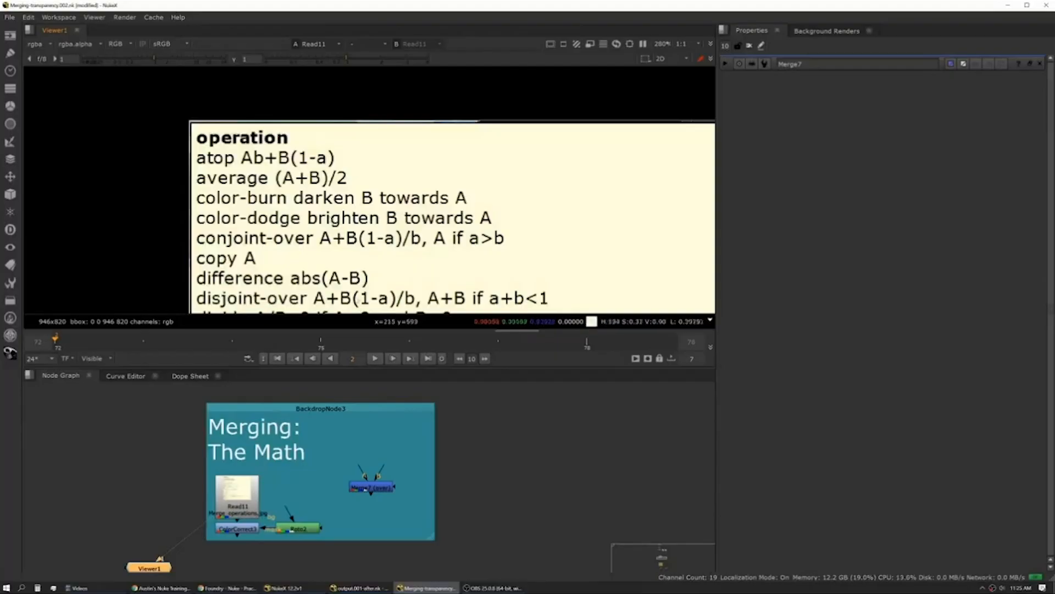
{"action": "middle_click_drag", "start_coordinate": [352, 313], "coordinate": [324, 193]}
{"action": "scroll", "coordinate": [326, 190], "scroll_direction": "down", "scroll_amount": 2}
{"action": "middle_click_drag", "start_coordinate": [323, 267], "coordinate": [304, 149]}
{"action": "middle_click_drag", "start_coordinate": [310, 224], "coordinate": [296, 107]}
{"action": "middle_click_drag", "start_coordinate": [261, 270], "coordinate": [260, 129]}
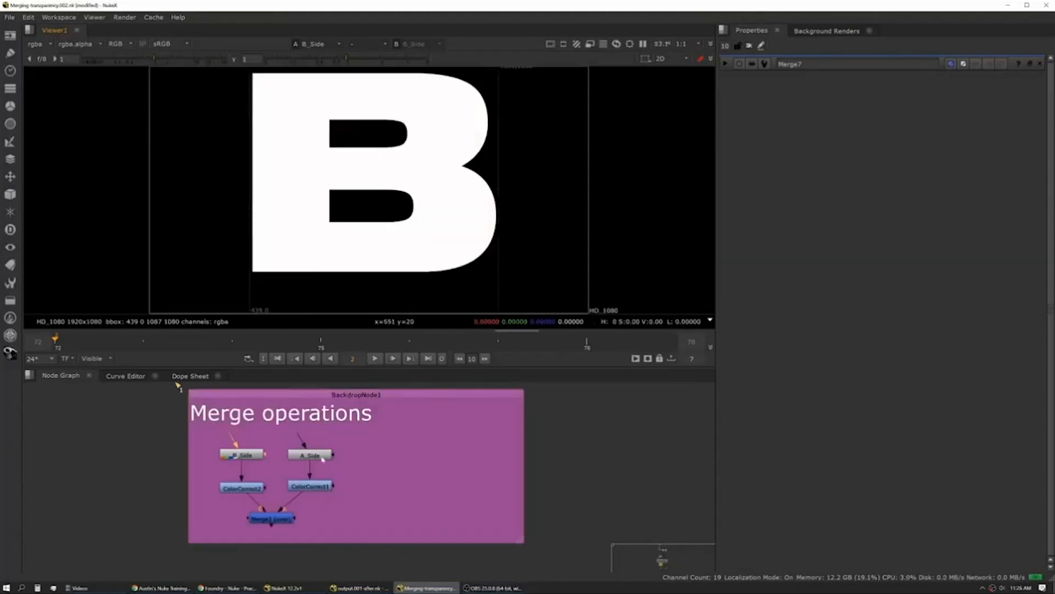
Step: Display the A_Side, ColorCorrect2 and ColorCorrect1 nodes one after another in the viewer
{"action": "left_click", "coordinate": [323, 459]}
{"action": "key", "text": "1"}
{"action": "left_click", "coordinate": [251, 489]}
{"action": "key", "text": "1"}
{"action": "left_click", "coordinate": [307, 488]}
{"action": "key", "text": "1"}
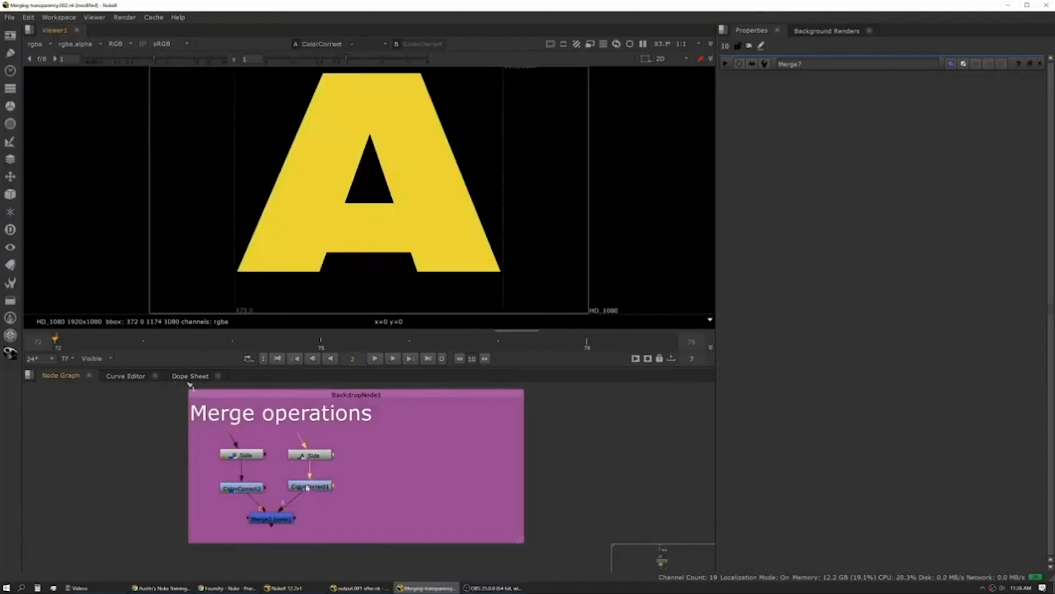
Step: Inspect the alpha channels of ColorCorrect1 and ColorCorrect2 and display the Merge node that combines them
{"action": "key", "text": "a"}
{"action": "key", "text": "a"}
{"action": "key", "text": "a"}
{"action": "key", "text": "a"}
{"action": "left_click", "coordinate": [243, 489]}
{"action": "key", "text": "1"}
{"action": "key", "text": "a"}
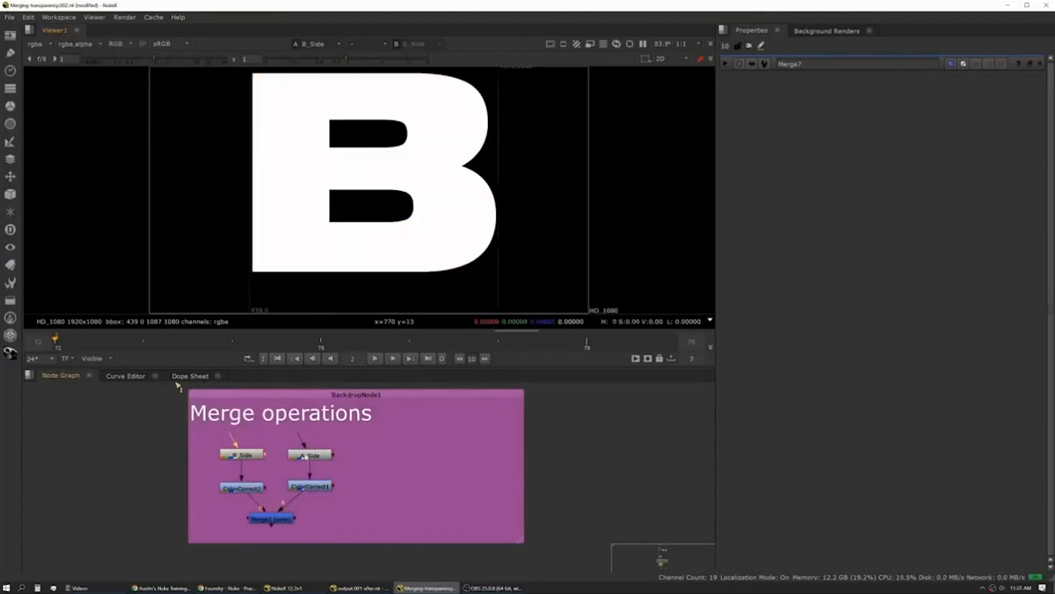
{"action": "left_click", "coordinate": [276, 521]}
{"action": "key", "text": "1"}
{"action": "key", "text": "a"}
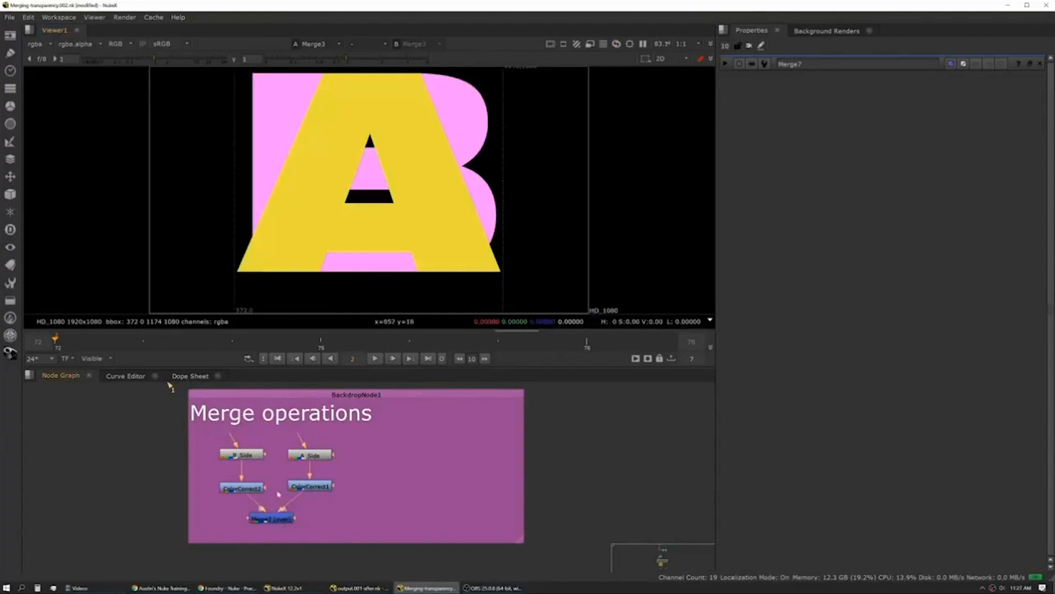
Step: Insert a Shuffle node with a constant alpha after ColorCorrect2 and place a copy of it after ColorCorrect1
{"action": "key", "text": "Tab"}
{"action": "type", "text": "shuffle"}
{"action": "key", "text": "Return"}
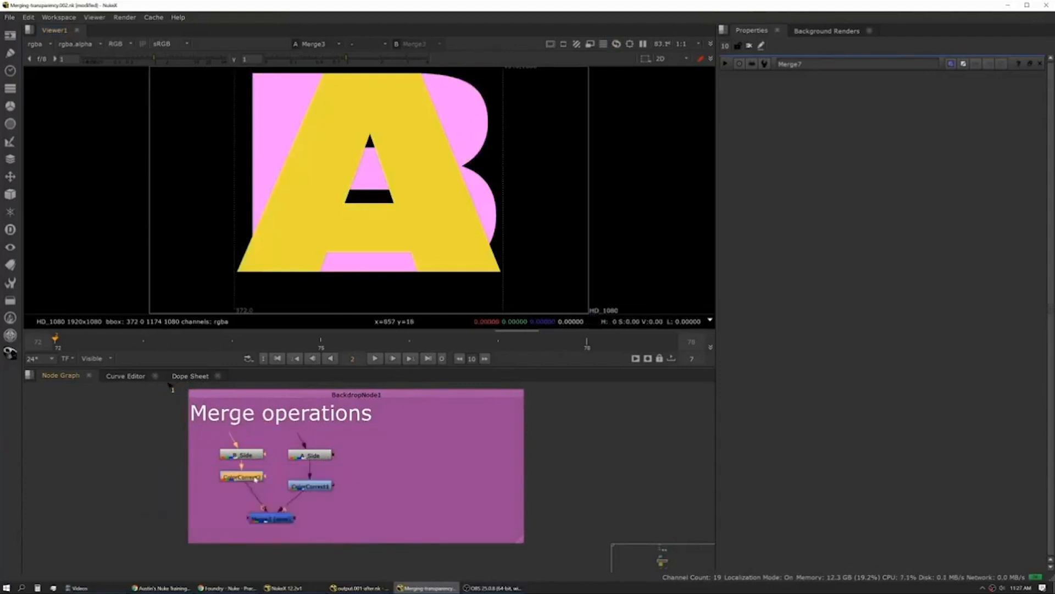
{"action": "left_click", "coordinate": [925, 171]}
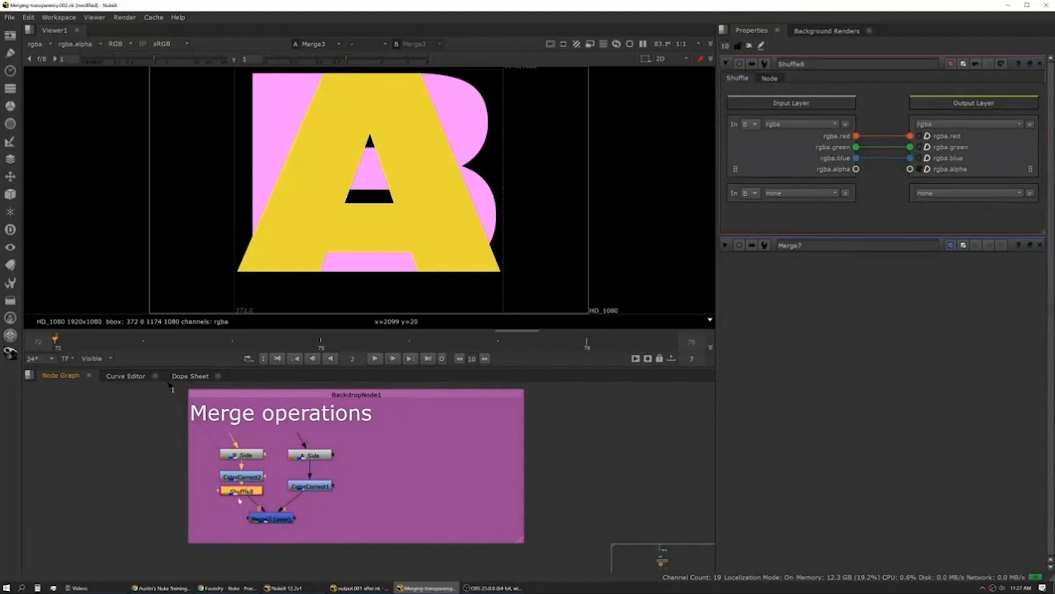
{"action": "key", "text": "ctrl+c"}
{"action": "left_click", "coordinate": [338, 498]}
{"action": "key", "text": "ctrl+v"}
{"action": "left_click_drag", "start_coordinate": [338, 498], "coordinate": [311, 497]}
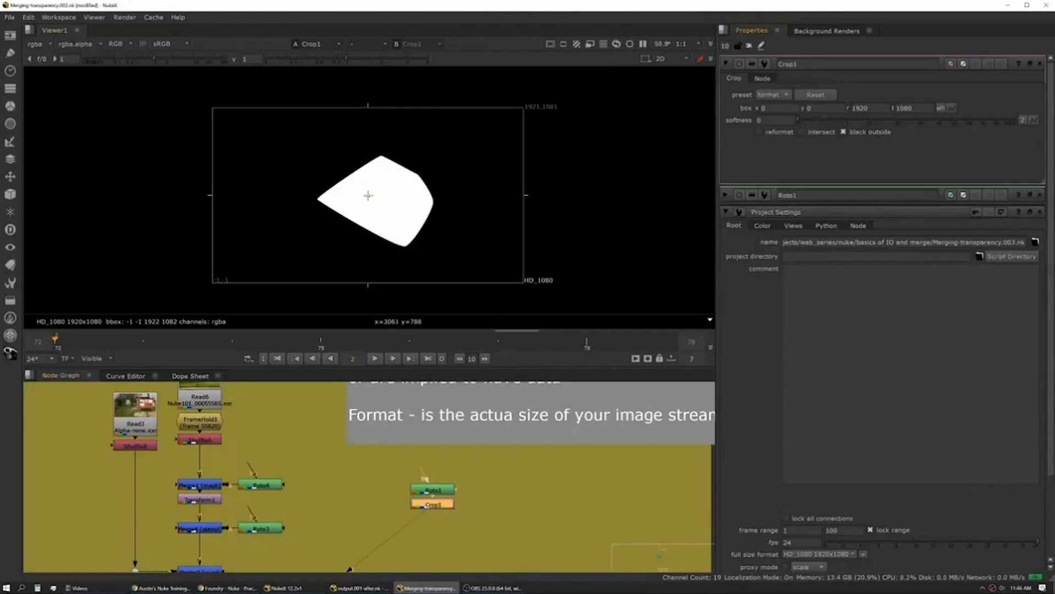
Step: Shrink the Crop1 box around the Roto1 shape to about x 853, y 255, r 1254, t 706
{"action": "left_click", "coordinate": [727, 211]}
{"action": "left_click_drag", "start_coordinate": [522, 283], "coordinate": [417, 241]}
{"action": "left_click_drag", "start_coordinate": [213, 108], "coordinate": [351, 168]}
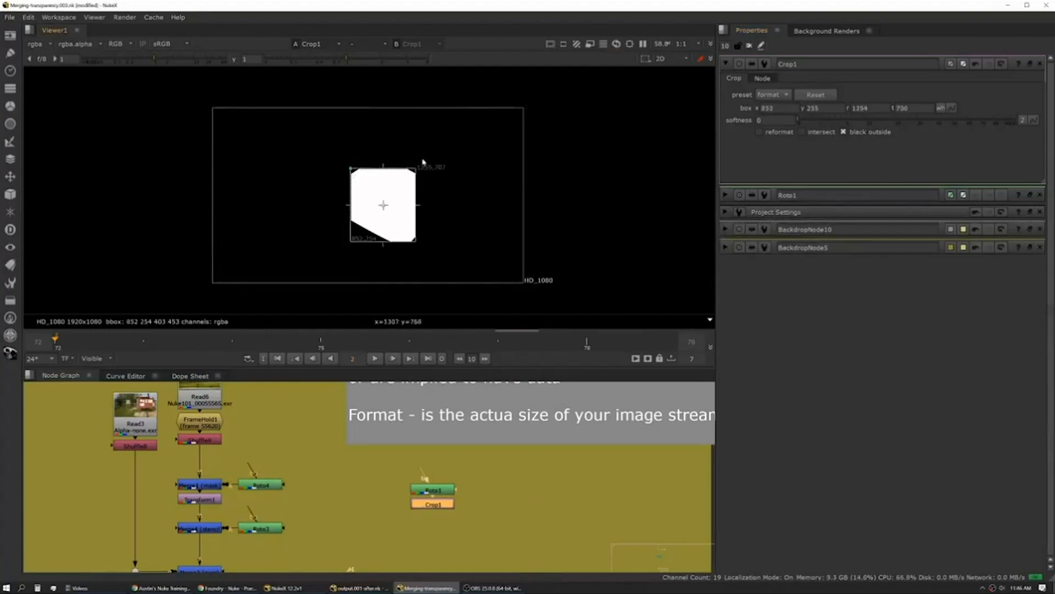
{"action": "left_click", "coordinate": [518, 485]}
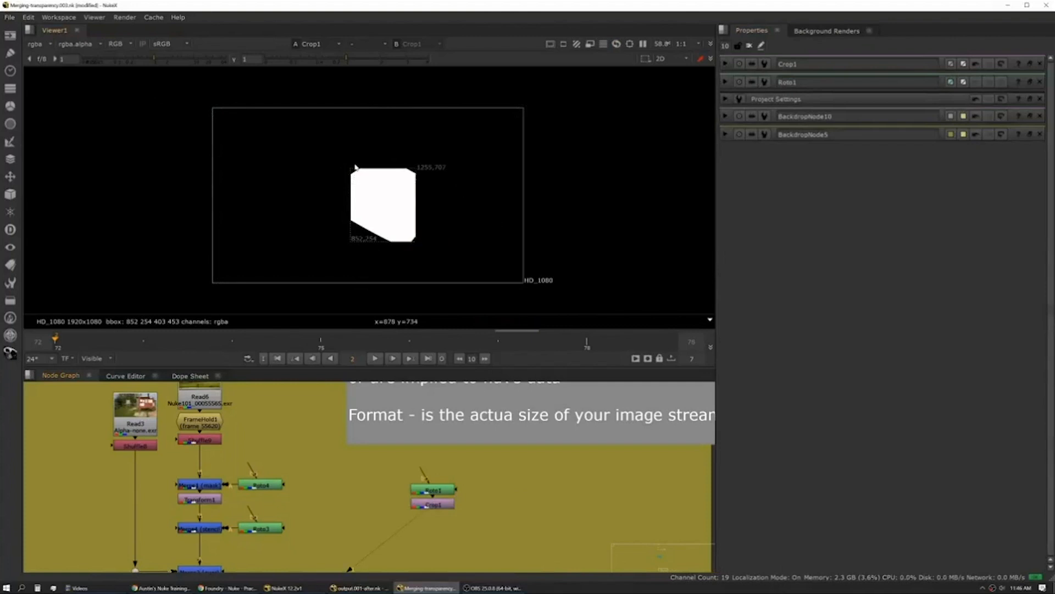
Step: Display the Read6 landscape image and insert a Crop node after the Shuffle node in its branch
{"action": "middle_click_drag", "start_coordinate": [231, 425], "coordinate": [348, 463]}
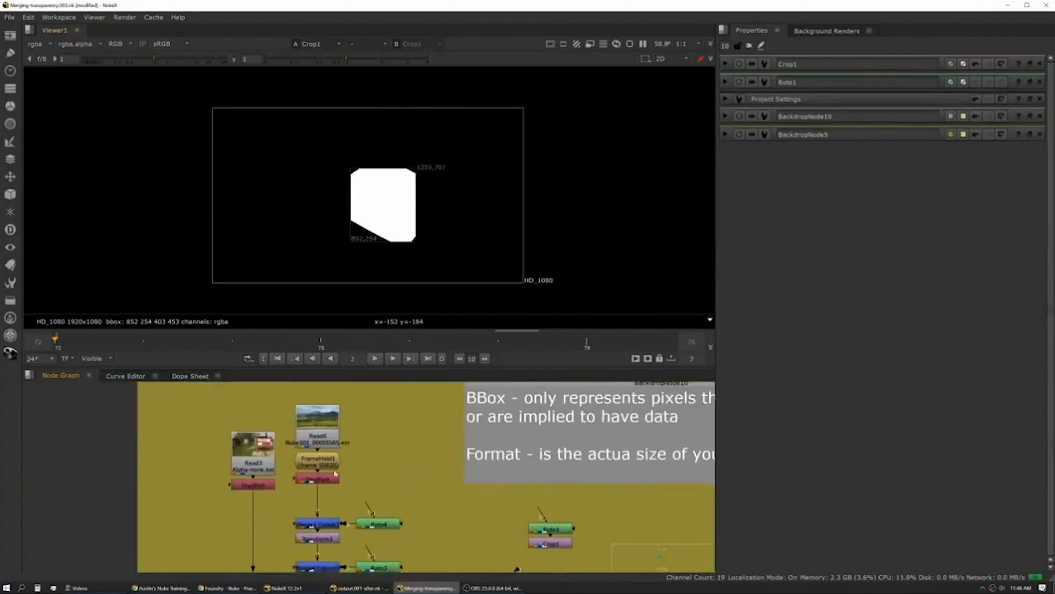
{"action": "left_click", "coordinate": [321, 439]}
{"action": "key", "text": "1"}
{"action": "left_click", "coordinate": [367, 428]}
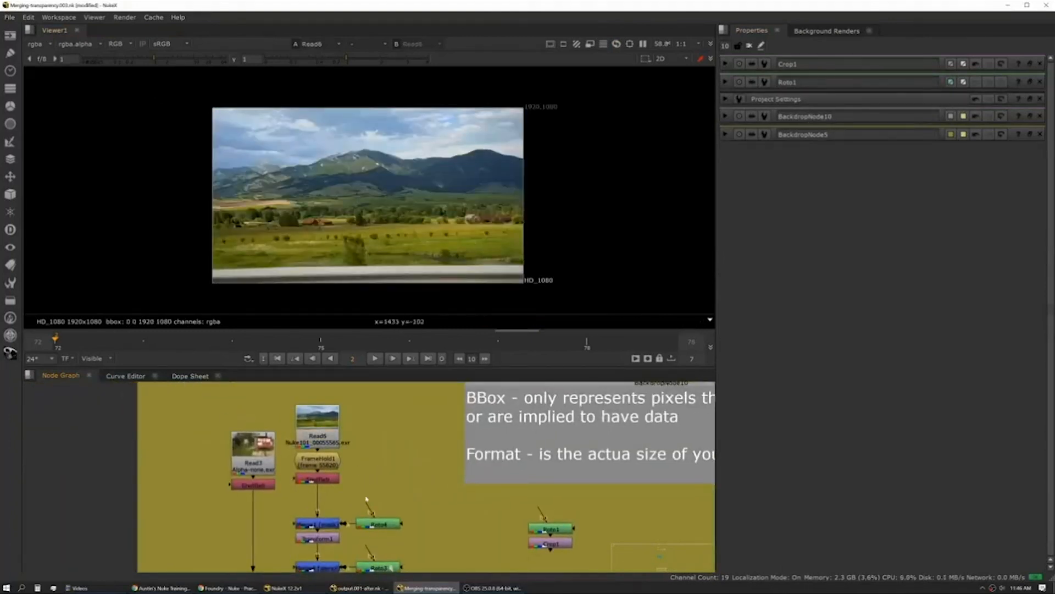
{"action": "double_click", "coordinate": [378, 524]}
{"action": "left_click", "coordinate": [327, 478]}
{"action": "key", "text": "Tab"}
{"action": "type", "text": "crop"}
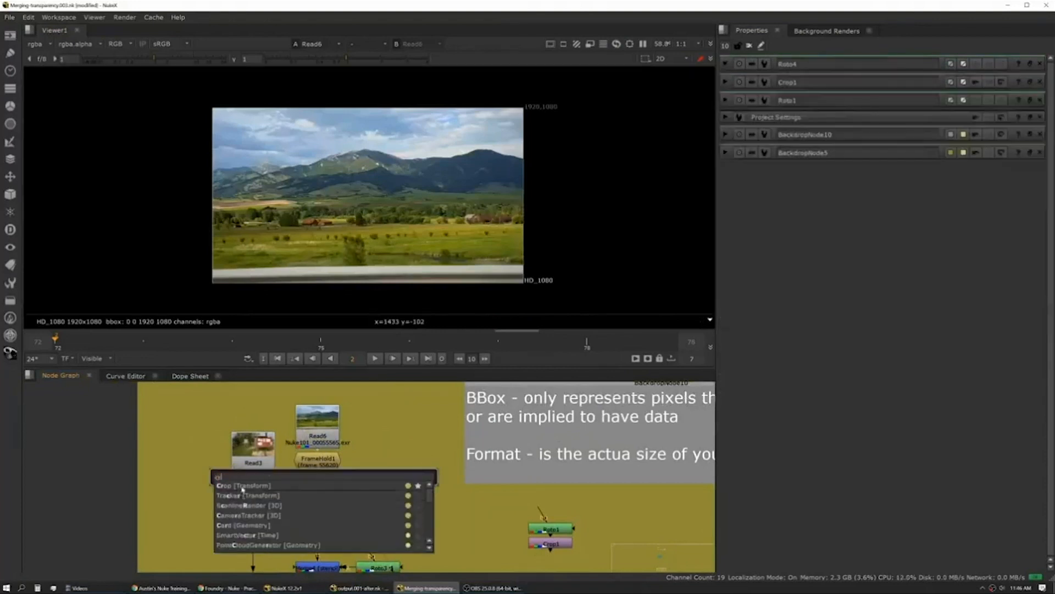
{"action": "key", "text": "Return"}
Step: Shrink the Crop2 box to about x 442, y 483, r 1244, t 927 and view the cropped result
{"action": "left_click_drag", "start_coordinate": [211, 196], "coordinate": [285, 198]}
{"action": "left_click_drag", "start_coordinate": [523, 107], "coordinate": [397, 133]}
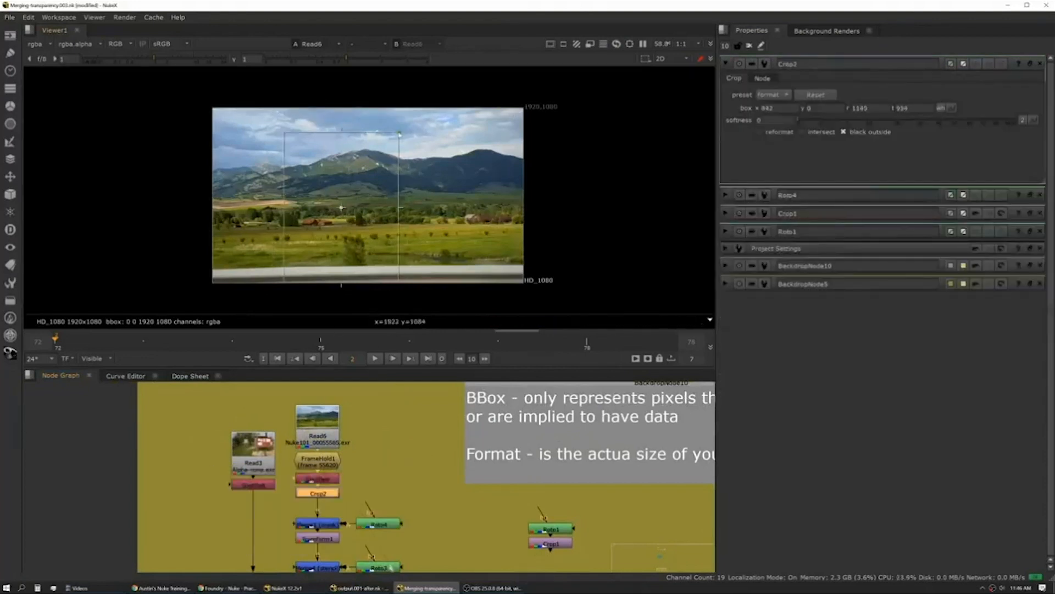
{"action": "left_click_drag", "start_coordinate": [398, 284], "coordinate": [414, 206]}
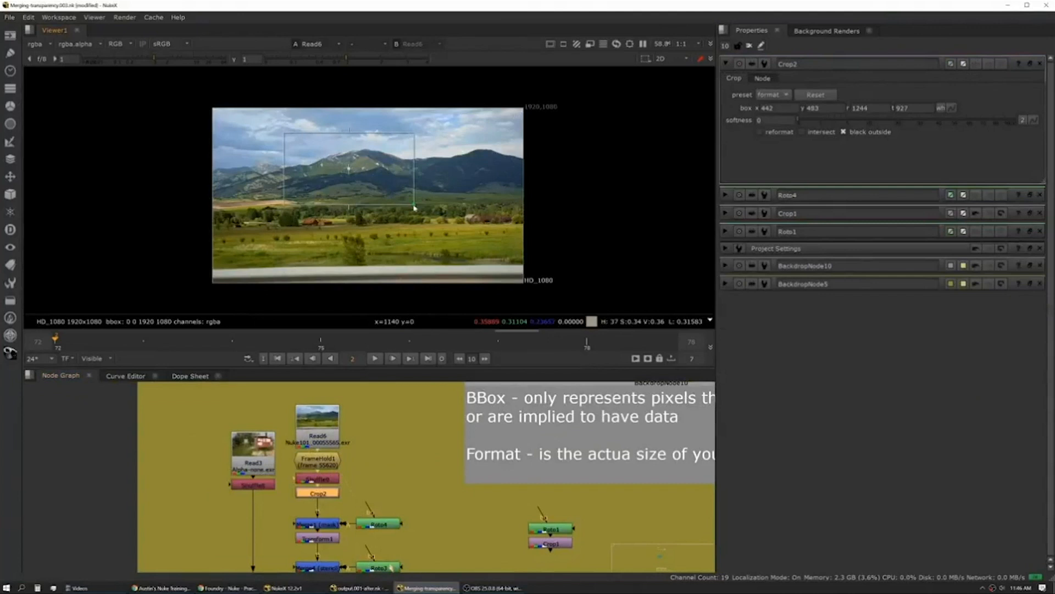
{"action": "key", "text": "1"}
{"action": "left_click", "coordinate": [355, 488]}
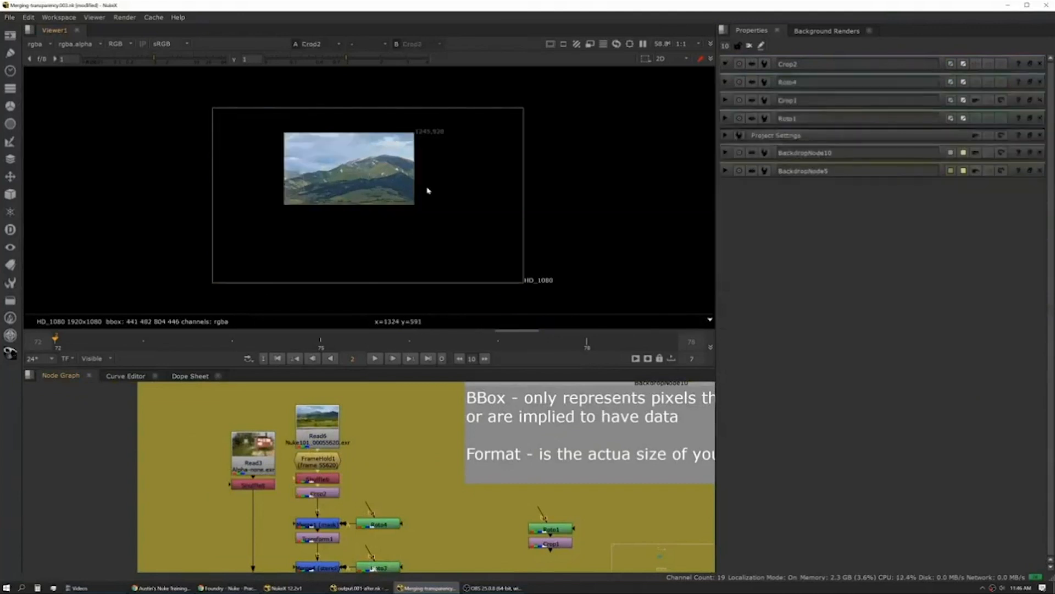
{"action": "middle_click_drag", "start_coordinate": [305, 519], "coordinate": [315, 473]}
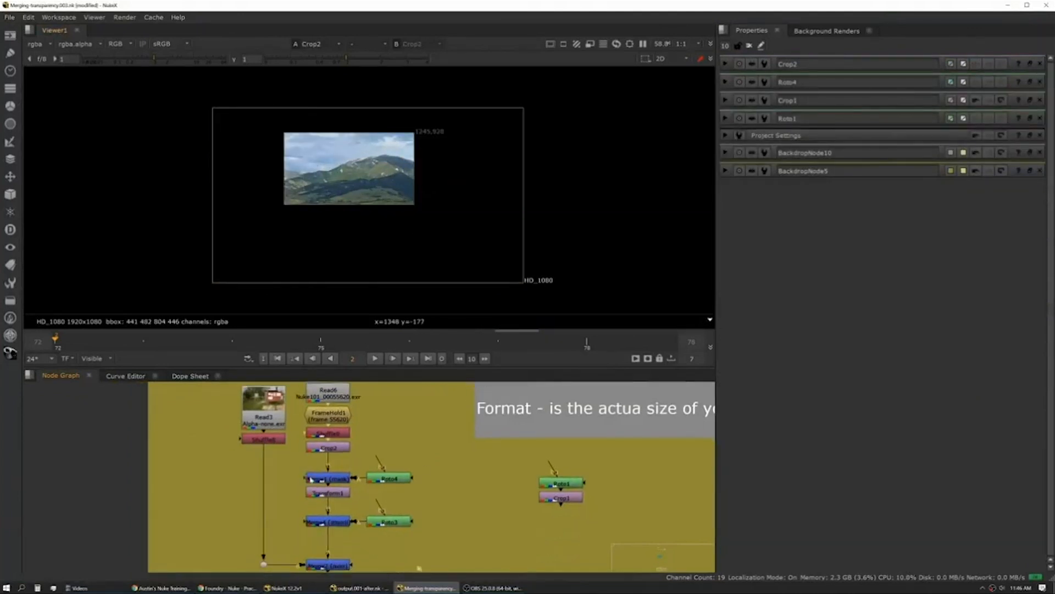
{"action": "key", "text": "1"}
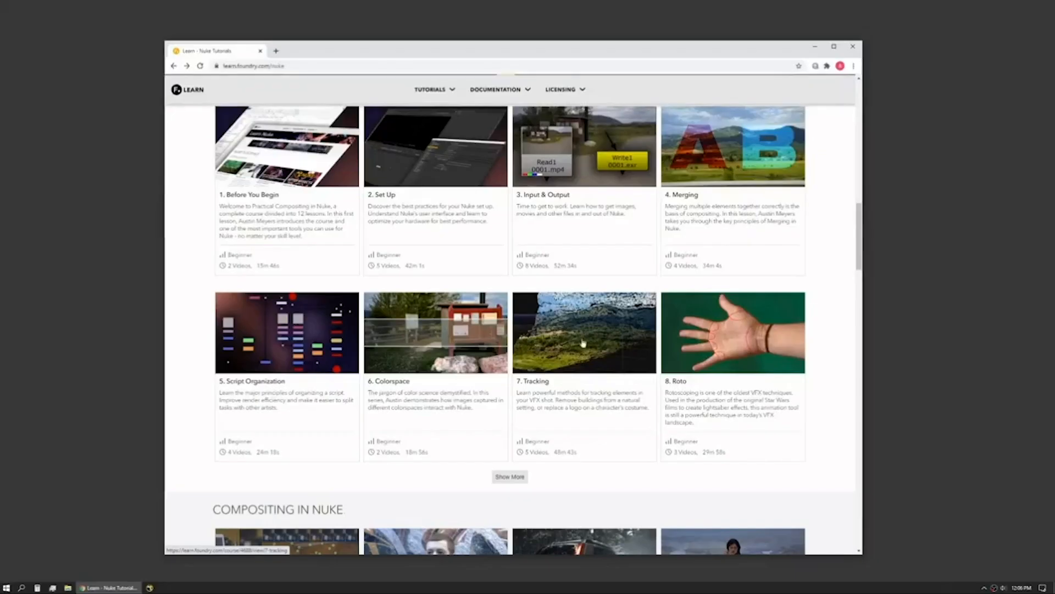
Step: Open the 5. Script Organization lesson in the browser's Nuke tutorials list and browse its page
{"action": "scroll", "coordinate": [585, 338], "scroll_direction": "down", "scroll_amount": 1}
{"action": "left_click", "coordinate": [293, 313]}
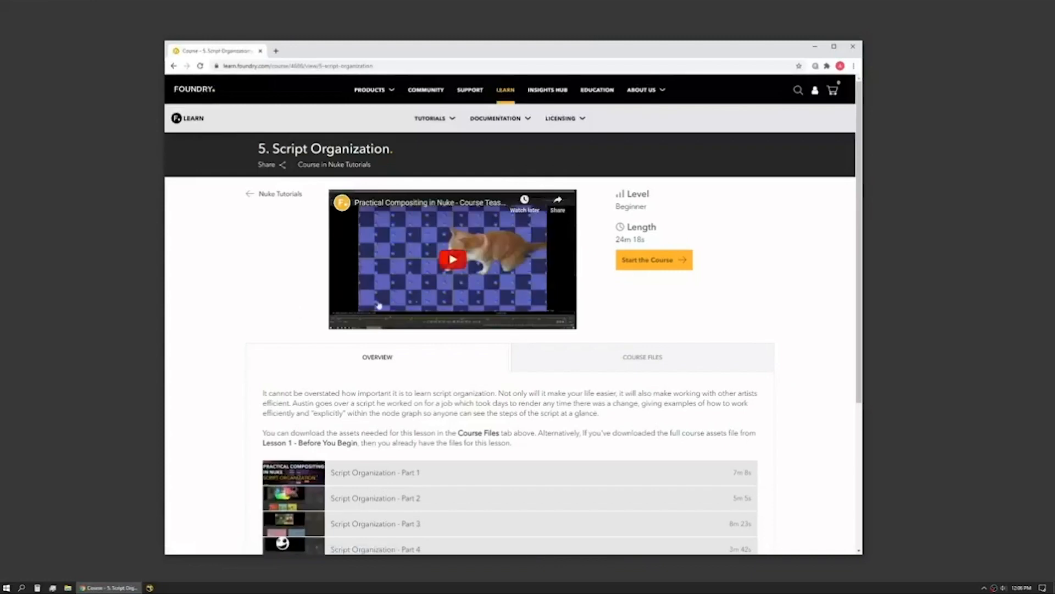
{"action": "scroll", "coordinate": [411, 313], "scroll_direction": "down", "scroll_amount": 3}
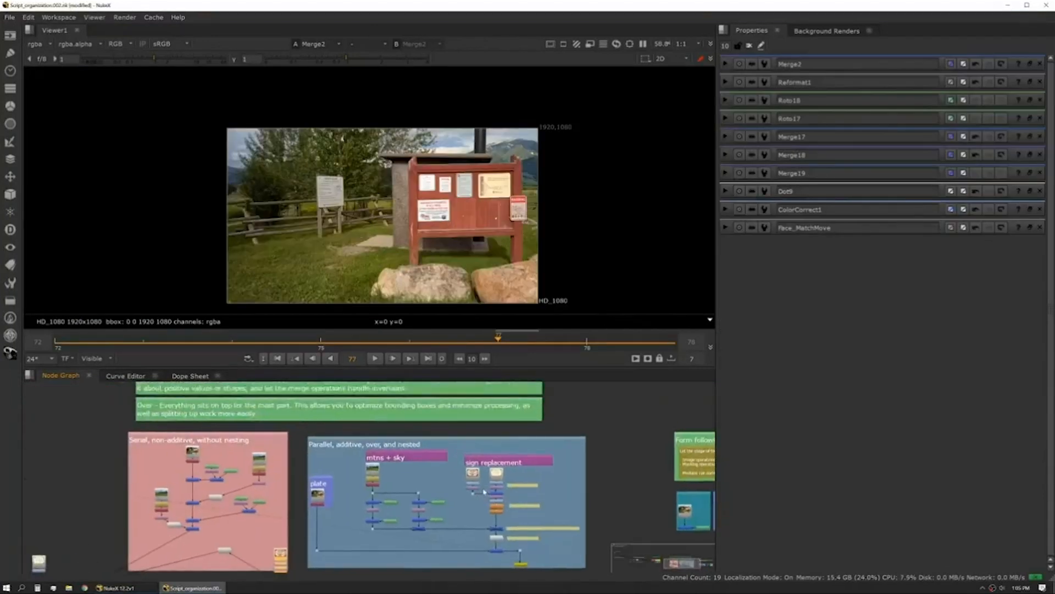
Step: Examine the Form follows function notes in the Script_organization node graph
{"action": "middle_click_drag", "start_coordinate": [599, 455], "coordinate": [167, 453]}
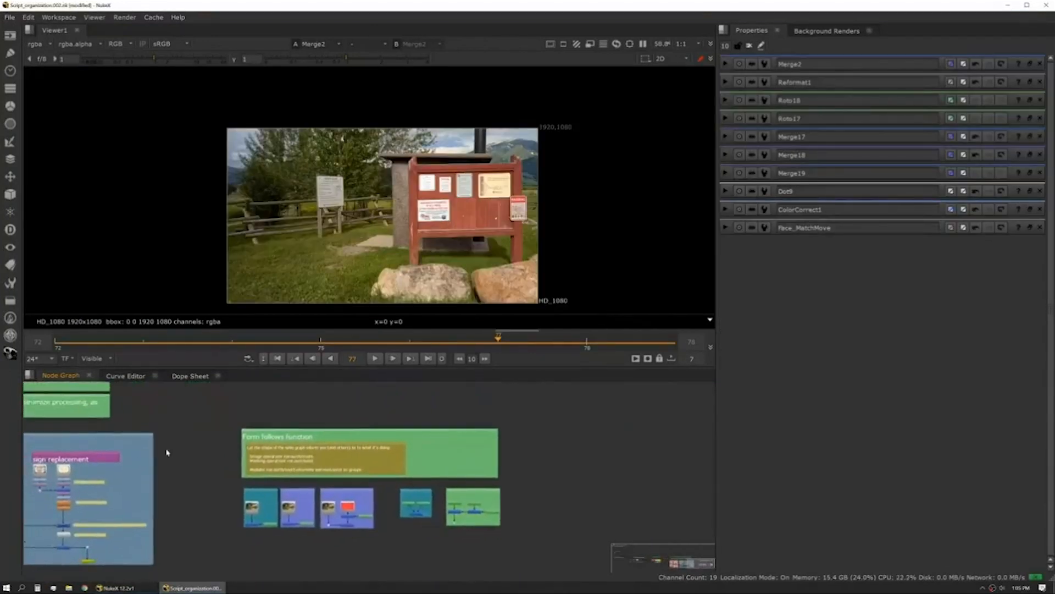
{"action": "scroll", "coordinate": [292, 482], "scroll_direction": "up", "scroll_amount": 3}
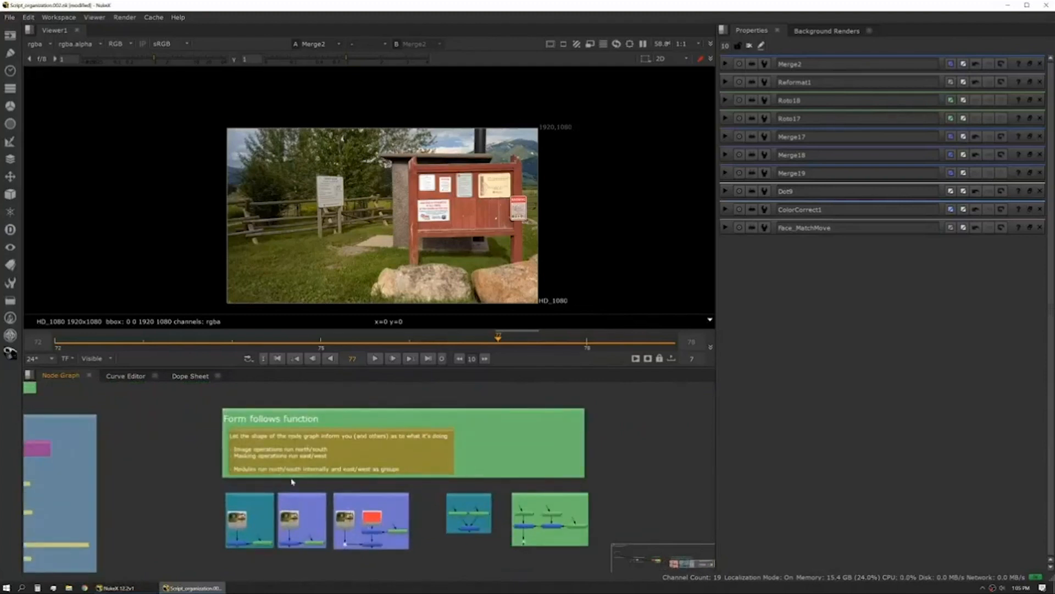
Step: Review the Form follows function and Major Tenents notes, and check the alpha channel of the premultiplied workflow example
{"action": "scroll", "coordinate": [302, 481], "scroll_direction": "up", "scroll_amount": 3}
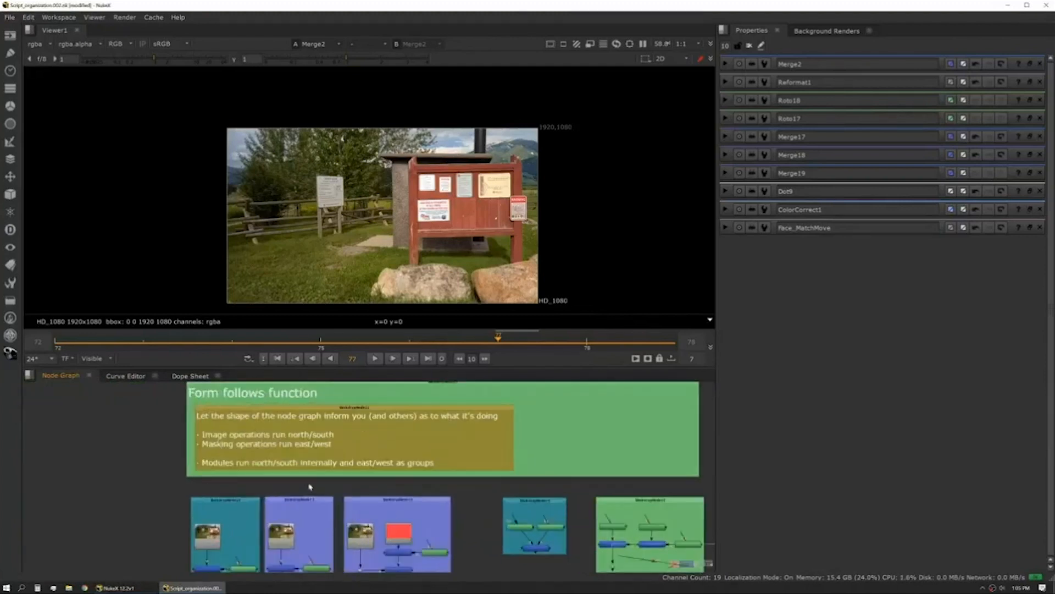
{"action": "middle_click_drag", "start_coordinate": [311, 520], "coordinate": [311, 522]}
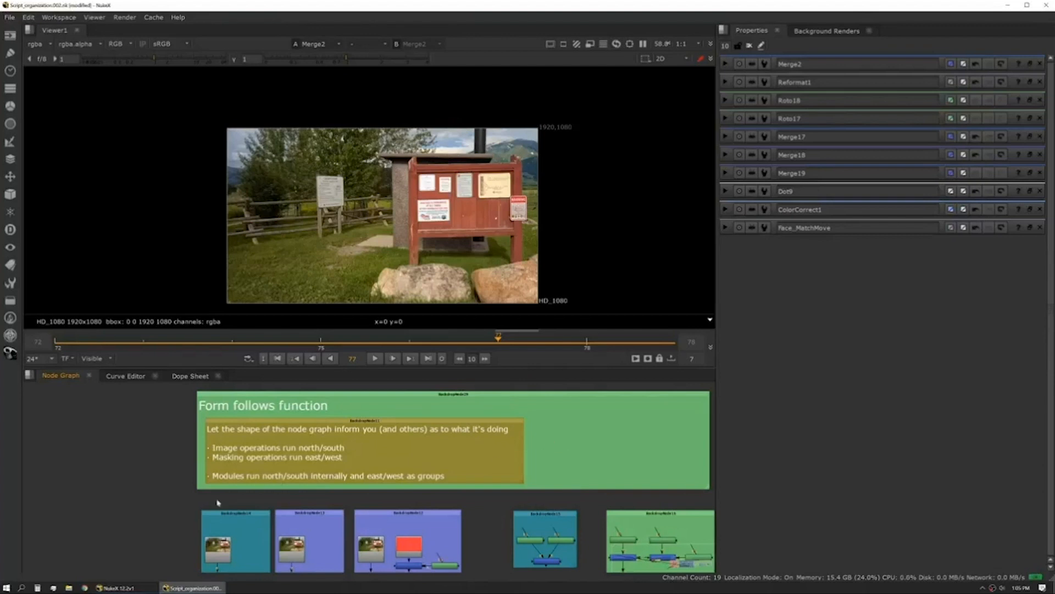
{"action": "middle_click_drag", "start_coordinate": [219, 502], "coordinate": [229, 428]}
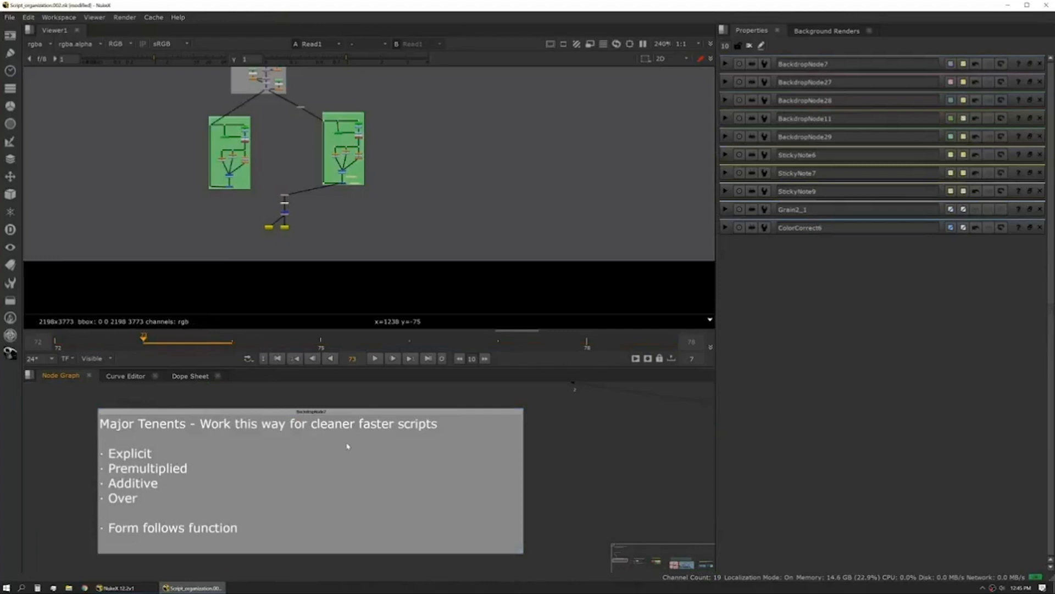
{"action": "middle_click_drag", "start_coordinate": [577, 461], "coordinate": [117, 456]}
{"action": "middle_click_drag", "start_coordinate": [503, 456], "coordinate": [225, 458]}
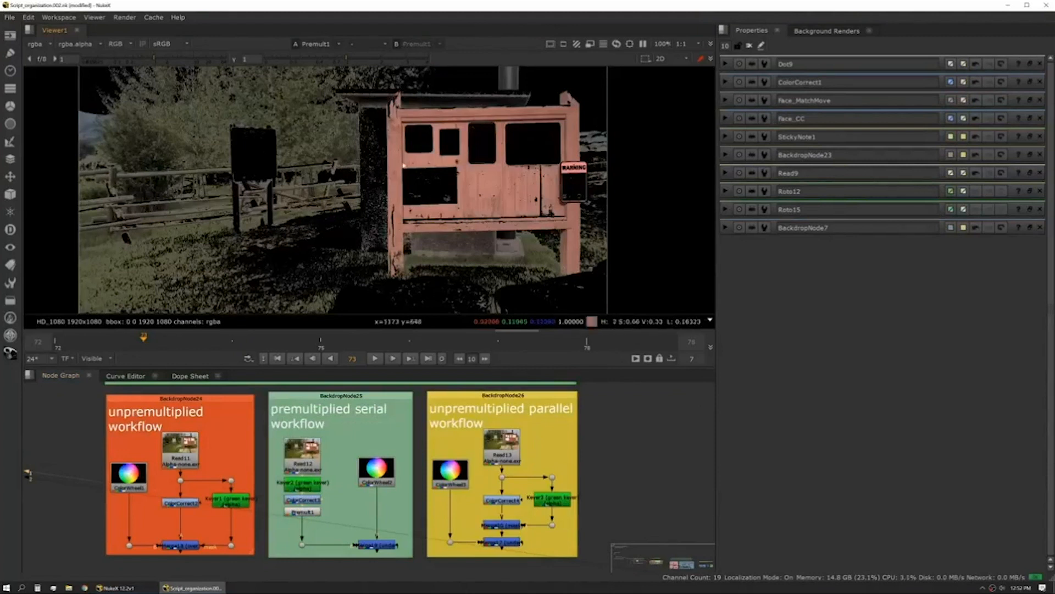
{"action": "key", "text": "a"}
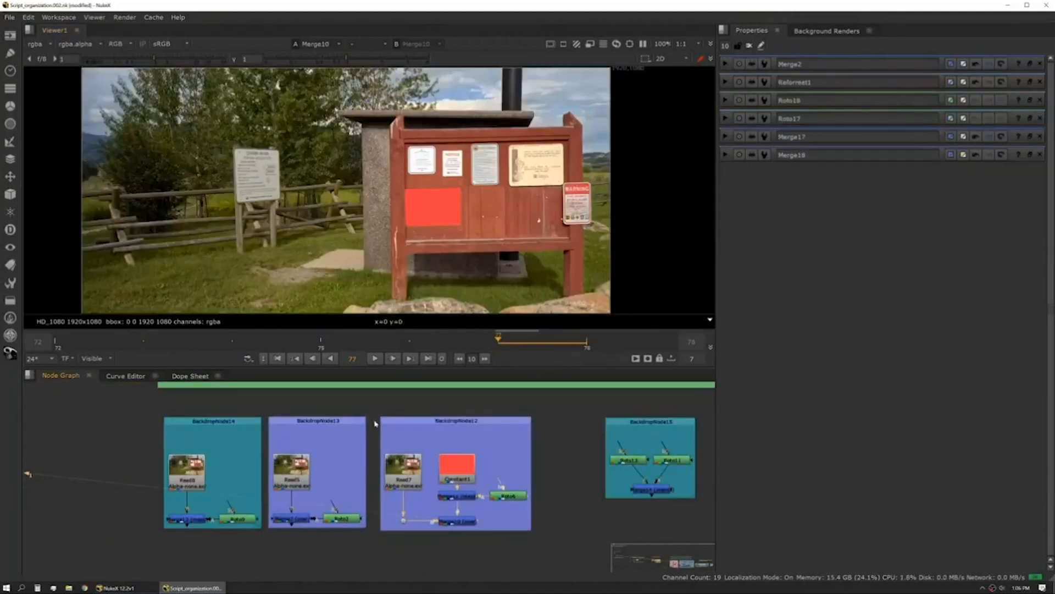
Step: Select the Constant1, Merge and Roto6 branch, then shift Roto6 beyond its backdrop and back into place
{"action": "left_click_drag", "start_coordinate": [375, 423], "coordinate": [564, 561]}
{"action": "left_click_drag", "start_coordinate": [563, 514], "coordinate": [456, 440]}
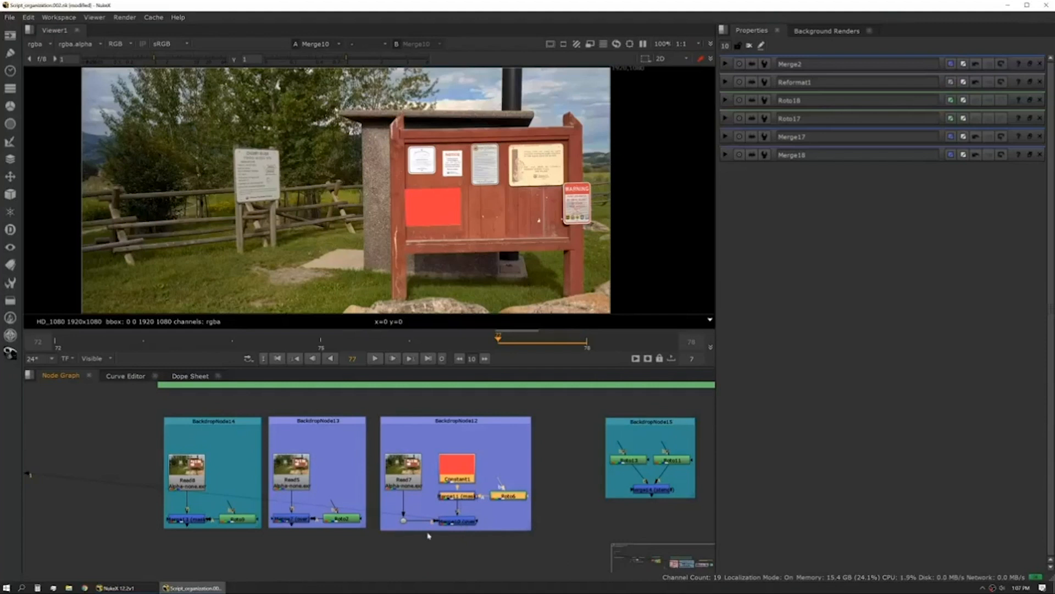
{"action": "middle_click_drag", "start_coordinate": [547, 522], "coordinate": [530, 518]}
{"action": "left_click_drag", "start_coordinate": [509, 499], "coordinate": [532, 499]}
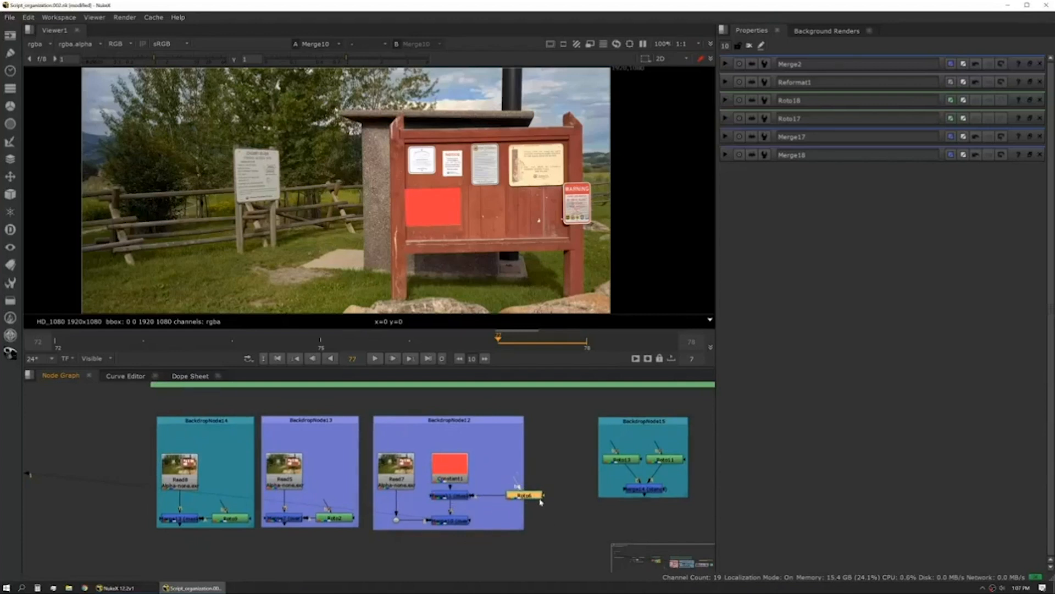
{"action": "left_click_drag", "start_coordinate": [525, 502], "coordinate": [502, 501]}
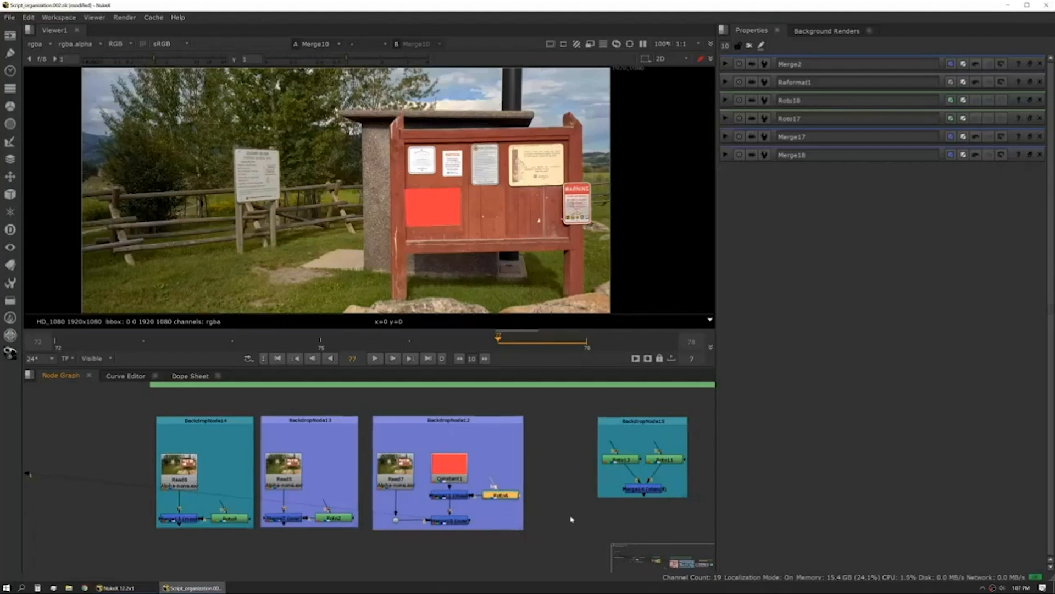
{"action": "middle_click_drag", "start_coordinate": [570, 518], "coordinate": [312, 524]}
{"action": "middle_click_drag", "start_coordinate": [390, 521], "coordinate": [297, 523]}
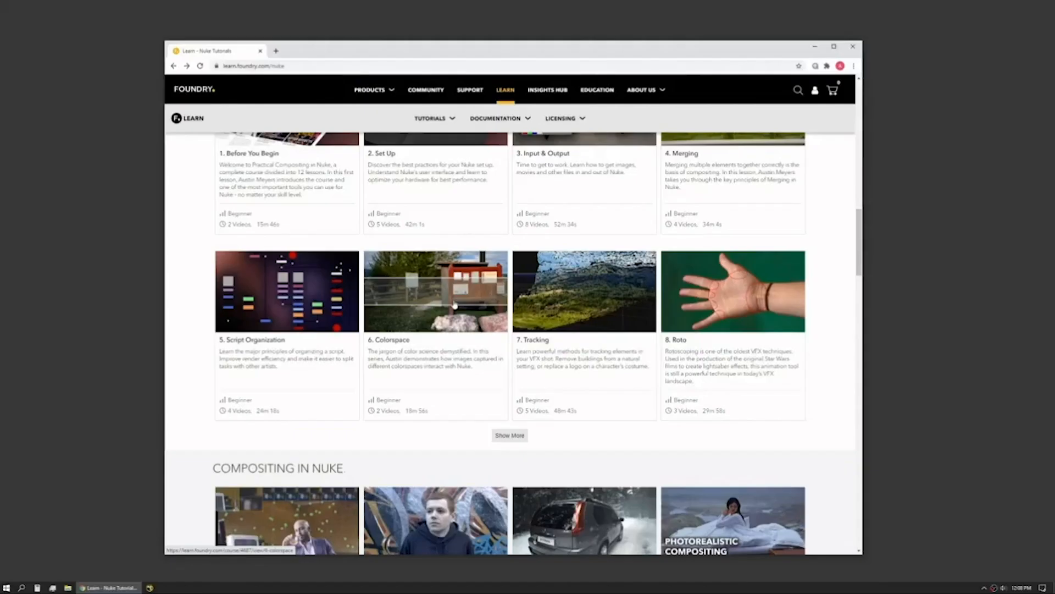
Step: Open the 6. Colorspace lesson from the browser's Nuke tutorials list and browse its page
{"action": "left_click", "coordinate": [455, 306]}
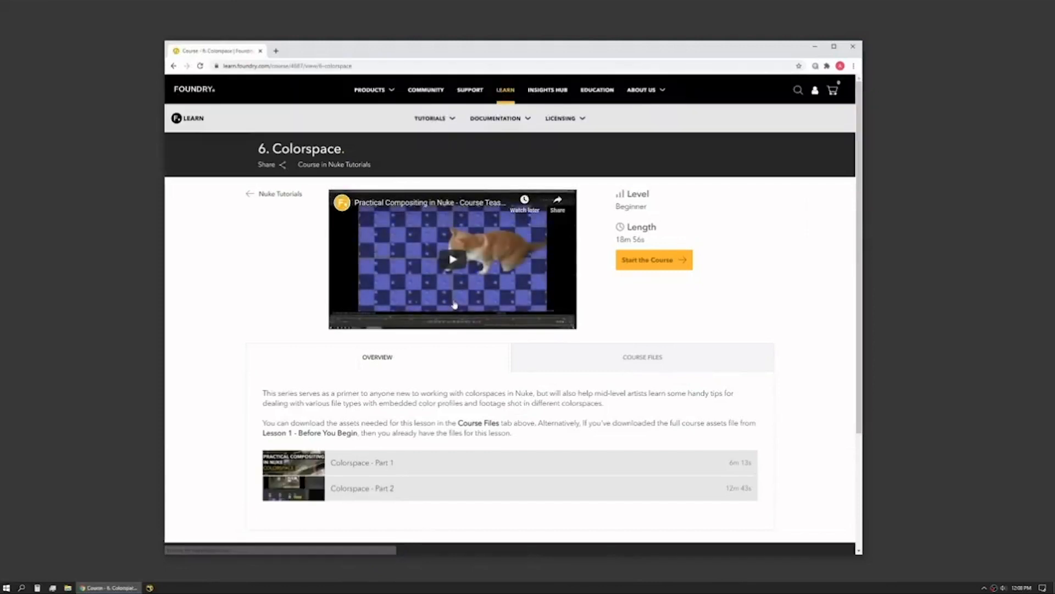
{"action": "scroll", "coordinate": [696, 339], "scroll_direction": "down", "scroll_amount": 2}
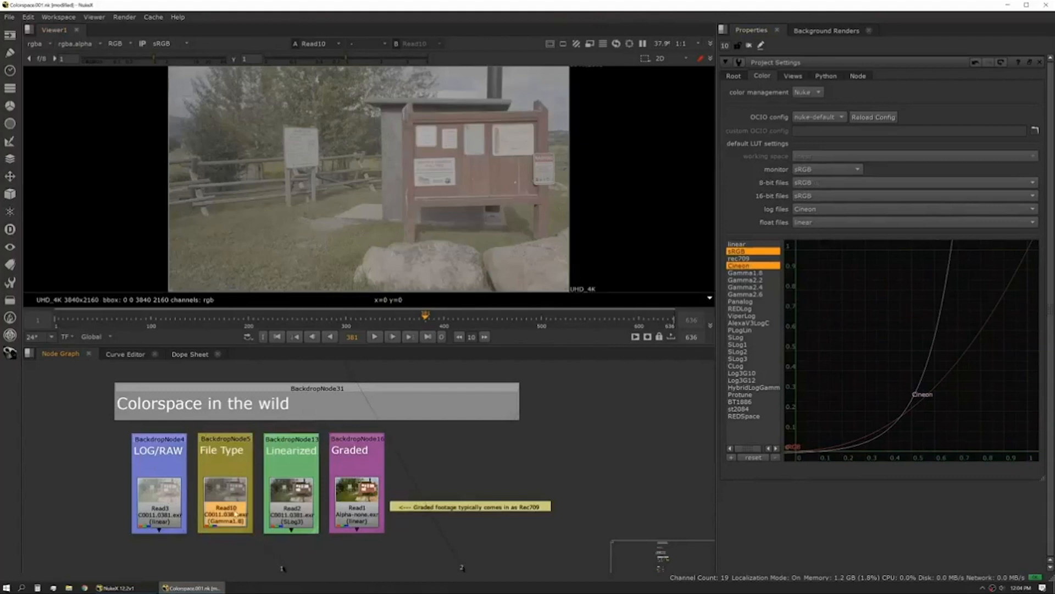
Step: Open the File Type Read10 node's properties and the Project Settings in the Colorspace script
{"action": "double_click", "coordinate": [235, 514]}
{"action": "left_click", "coordinate": [476, 466]}
{"action": "key", "text": "s"}
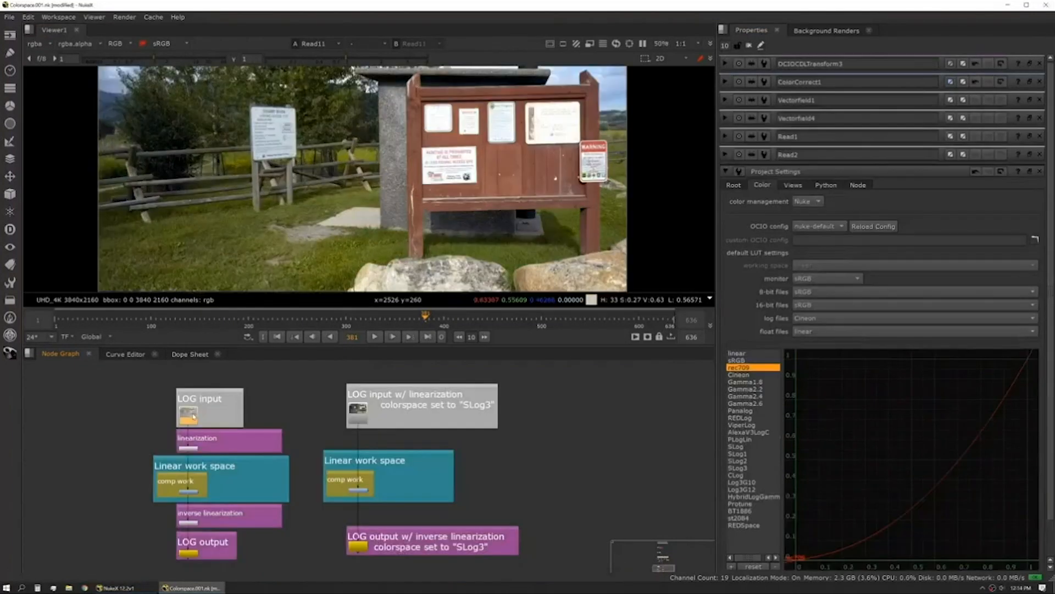
Step: Display the LOG input node's image and turn off the viewer's input process
{"action": "key", "text": "1"}
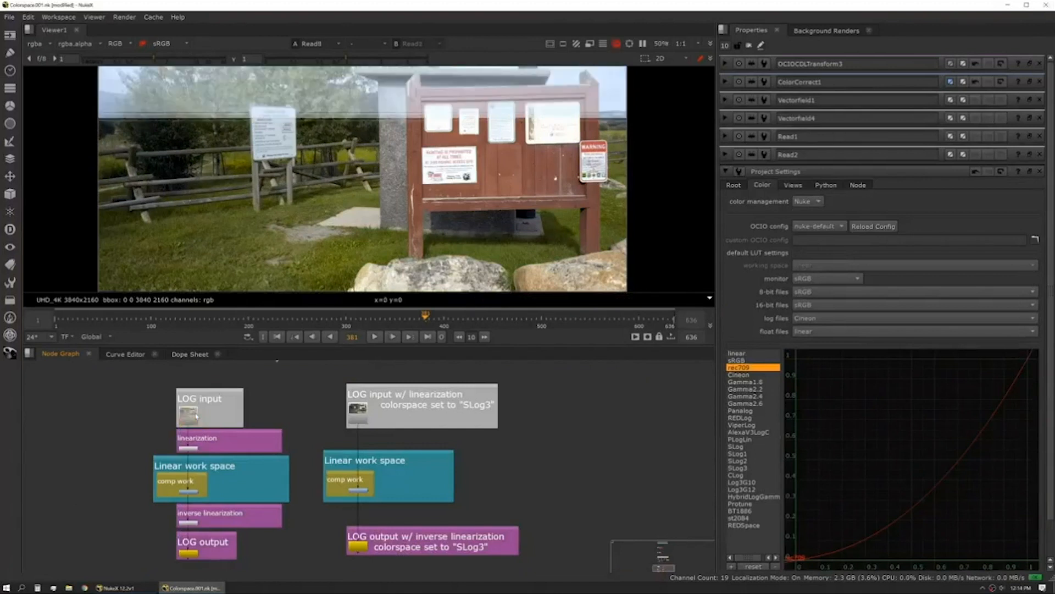
{"action": "left_click", "coordinate": [275, 380]}
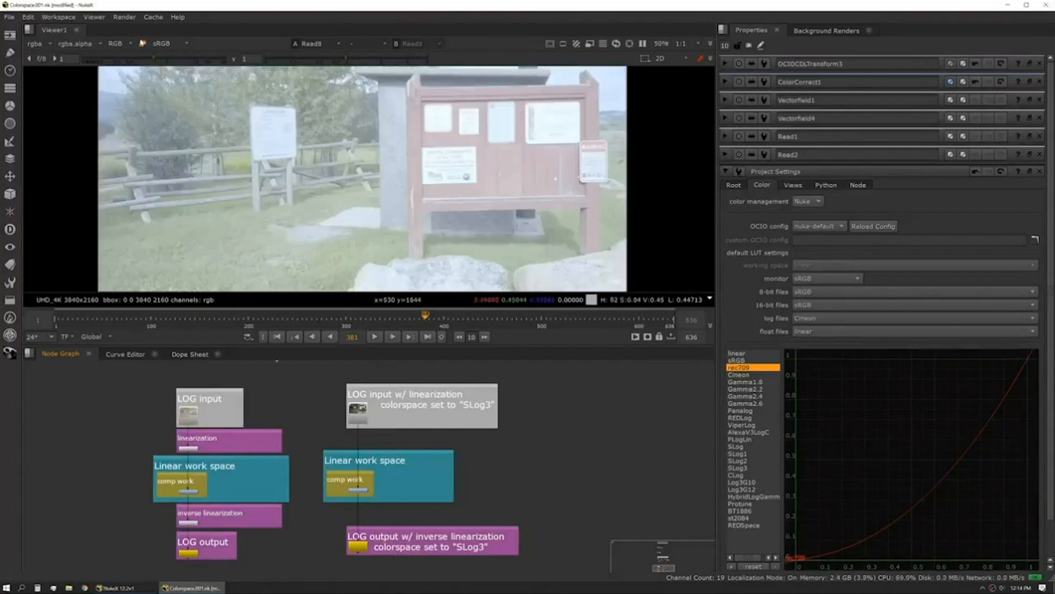
{"action": "left_click", "coordinate": [141, 44]}
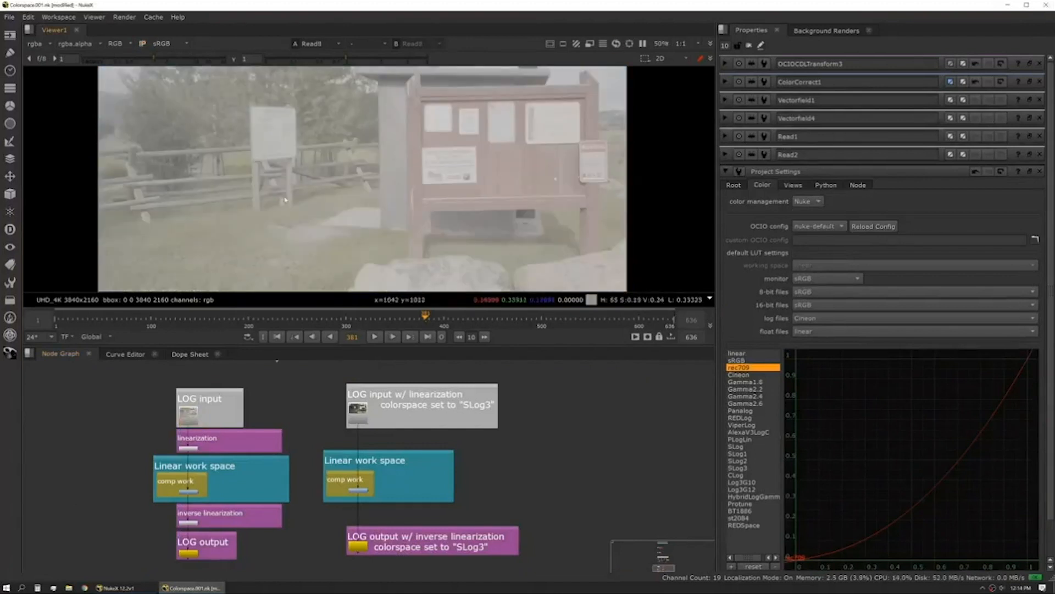
Step: Display the result of the OCIOColorSpace node in the linearization backdrop and open its properties
{"action": "left_click", "coordinate": [191, 451]}
{"action": "key", "text": "1"}
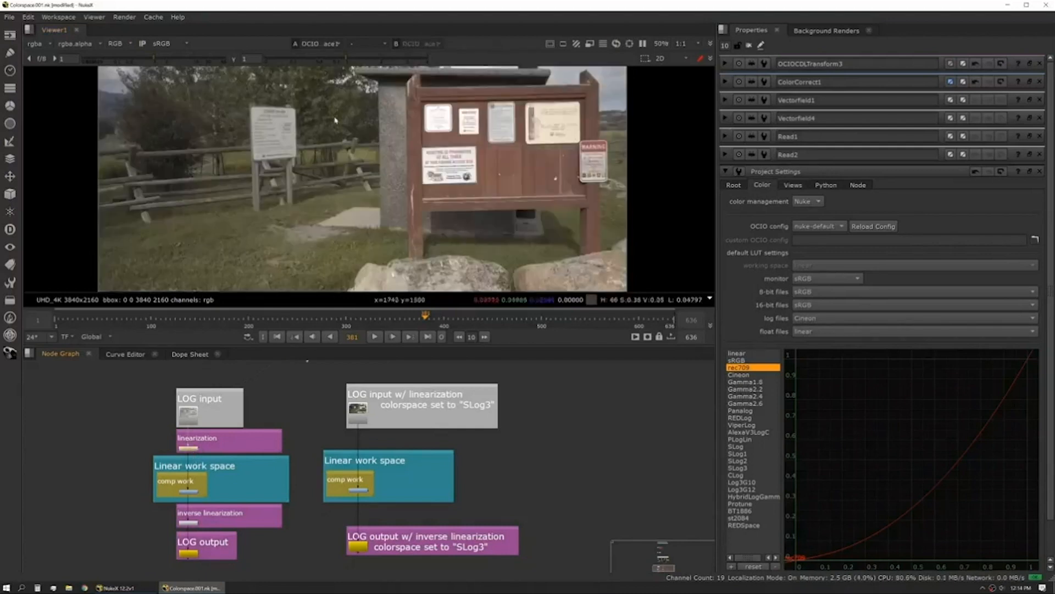
{"action": "scroll", "coordinate": [187, 449], "scroll_direction": "up", "scroll_amount": 3}
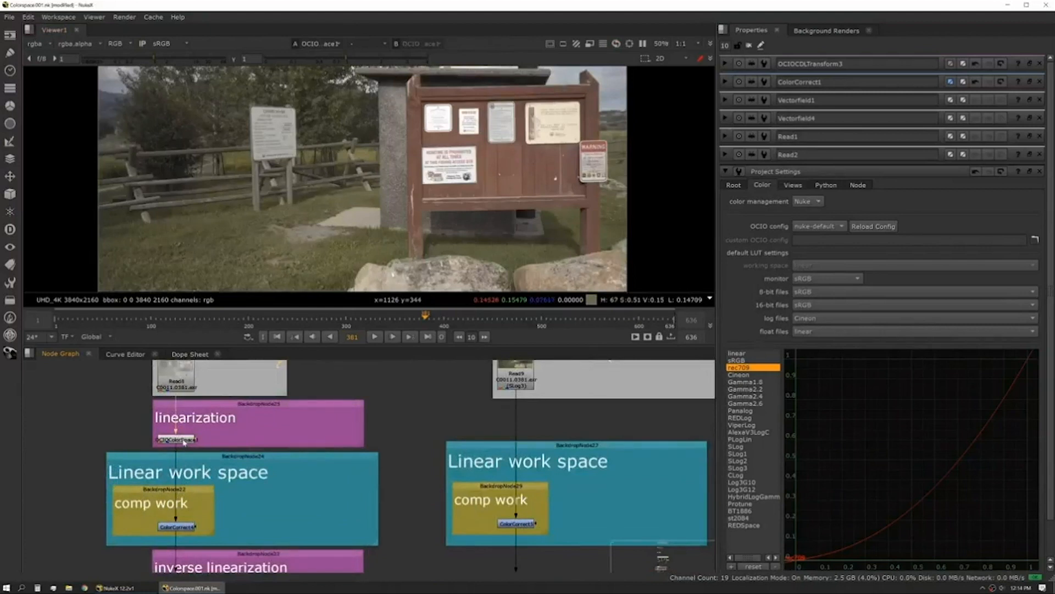
{"action": "double_click", "coordinate": [184, 441]}
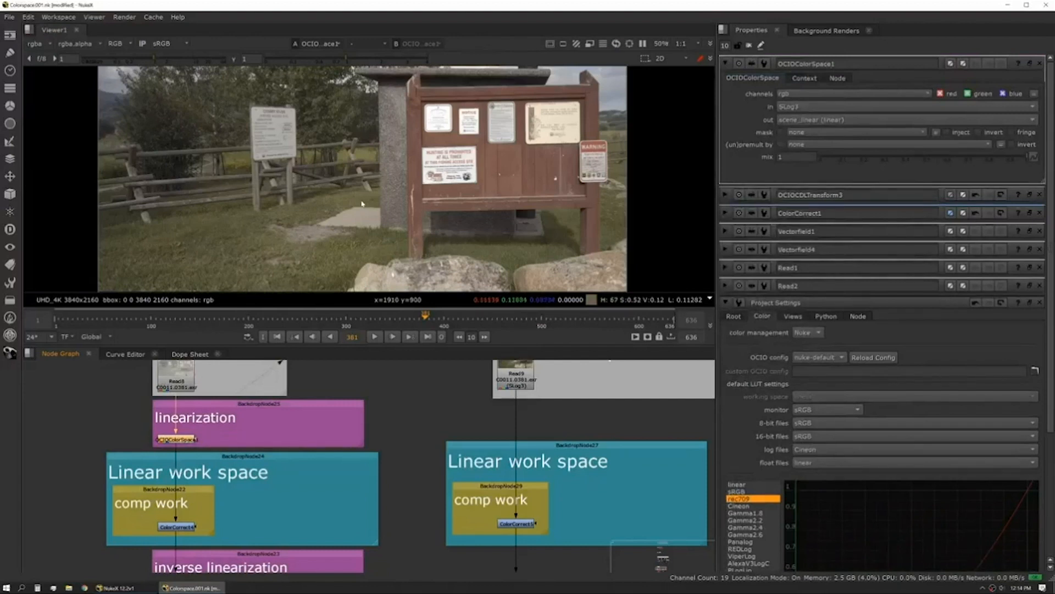
Step: Display the ColorCorrect node in the comp work backdrop of the LOG input branch
{"action": "middle_click_drag", "start_coordinate": [202, 525], "coordinate": [208, 462]}
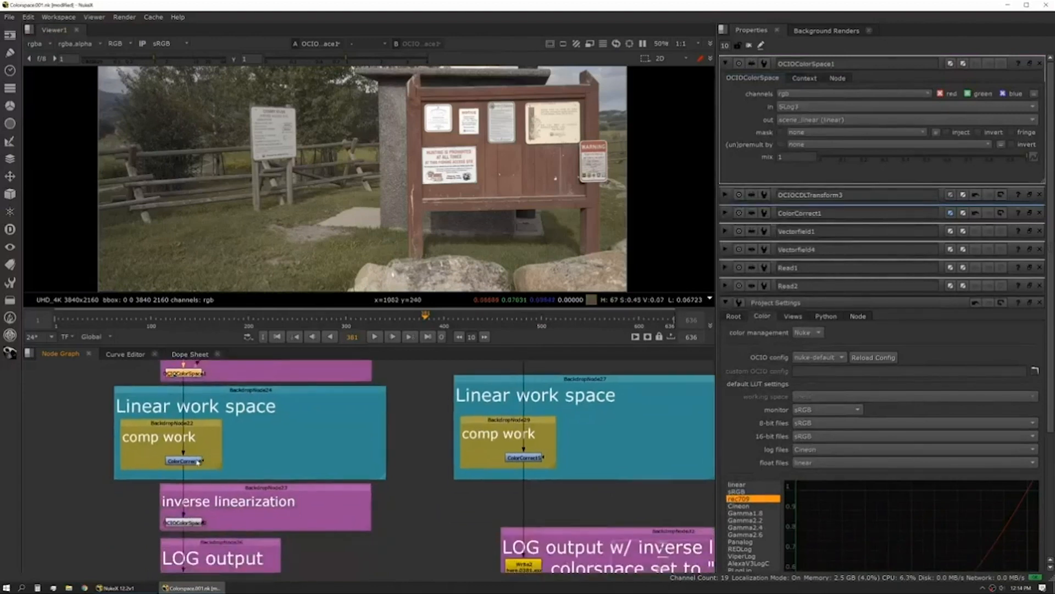
{"action": "left_click", "coordinate": [198, 462]}
{"action": "key", "text": "1"}
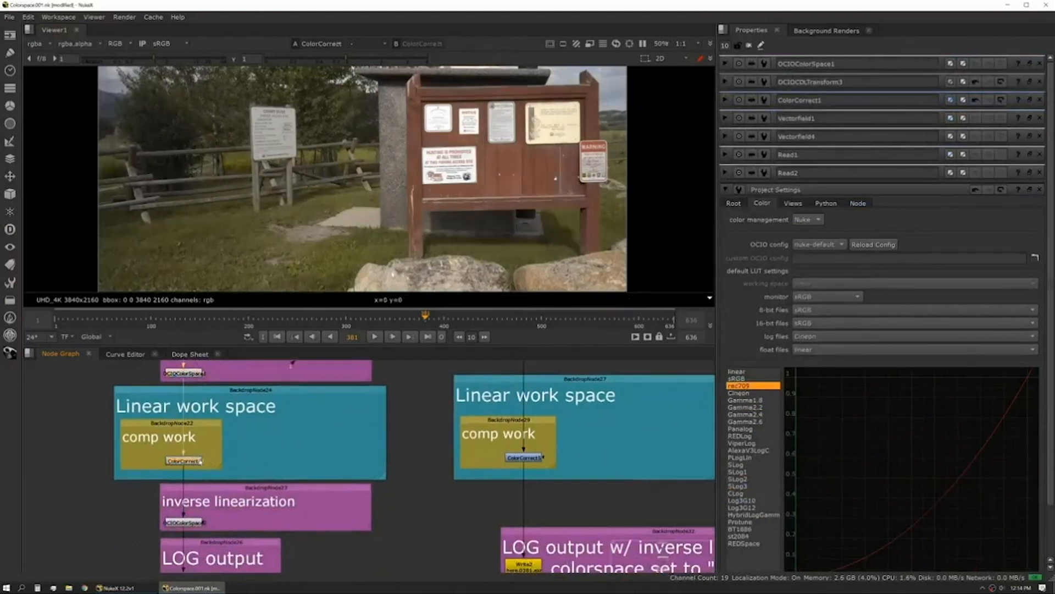
{"action": "middle_click_drag", "start_coordinate": [230, 480], "coordinate": [272, 404]}
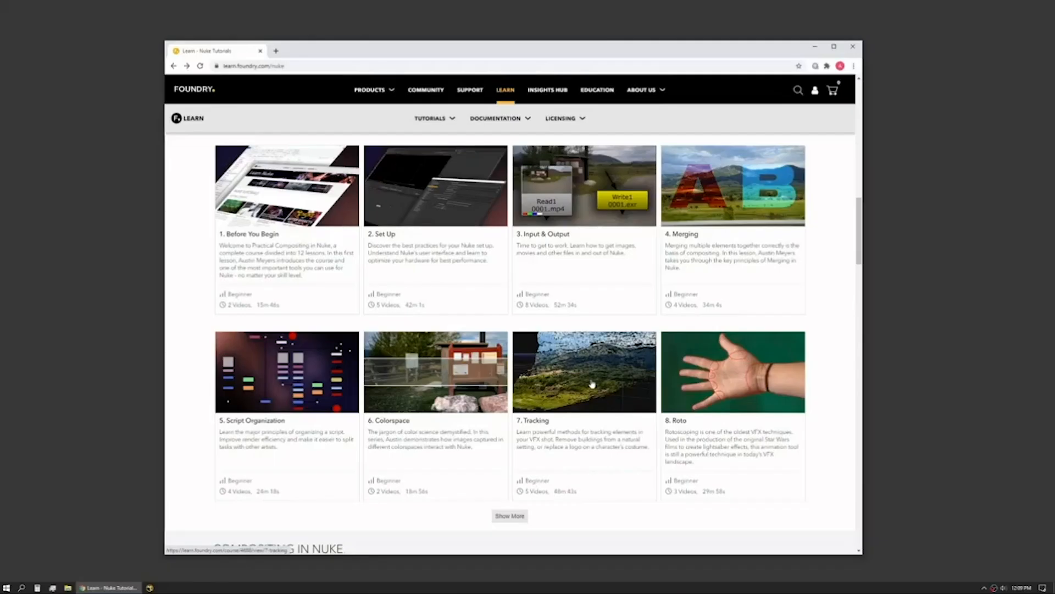
Step: Open the 7. Tracking lesson from the browser's Nuke tutorials list and browse its page
{"action": "left_click", "coordinate": [592, 383]}
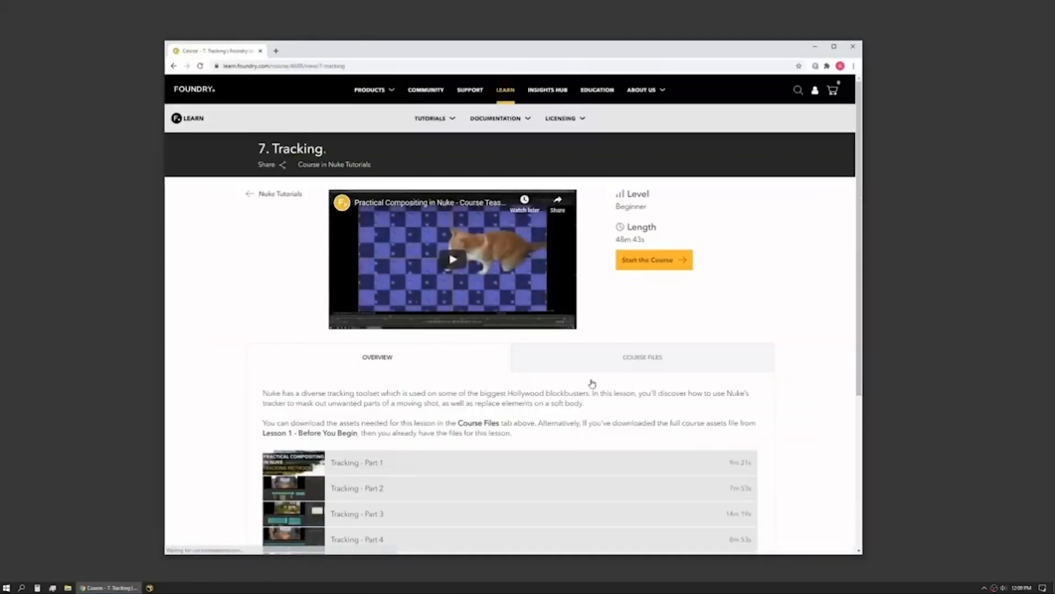
{"action": "scroll", "coordinate": [676, 384], "scroll_direction": "down", "scroll_amount": 3}
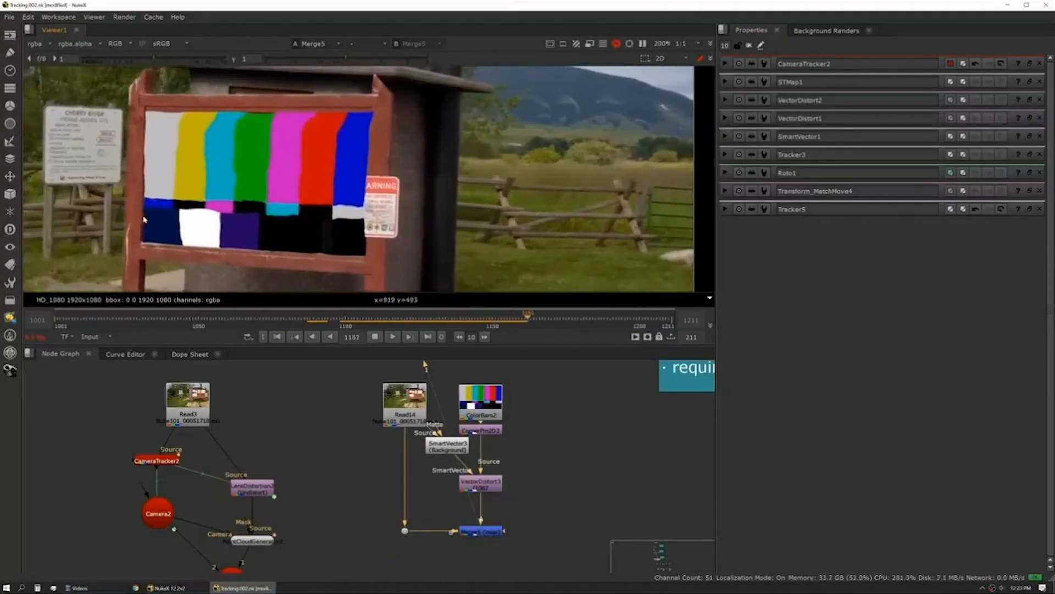
Step: Stop playback of the Merge5 color bars composite in the Tracking script and inspect the sign board
{"action": "left_click", "coordinate": [376, 338]}
{"action": "middle_click_drag", "start_coordinate": [119, 180], "coordinate": [458, 168]}
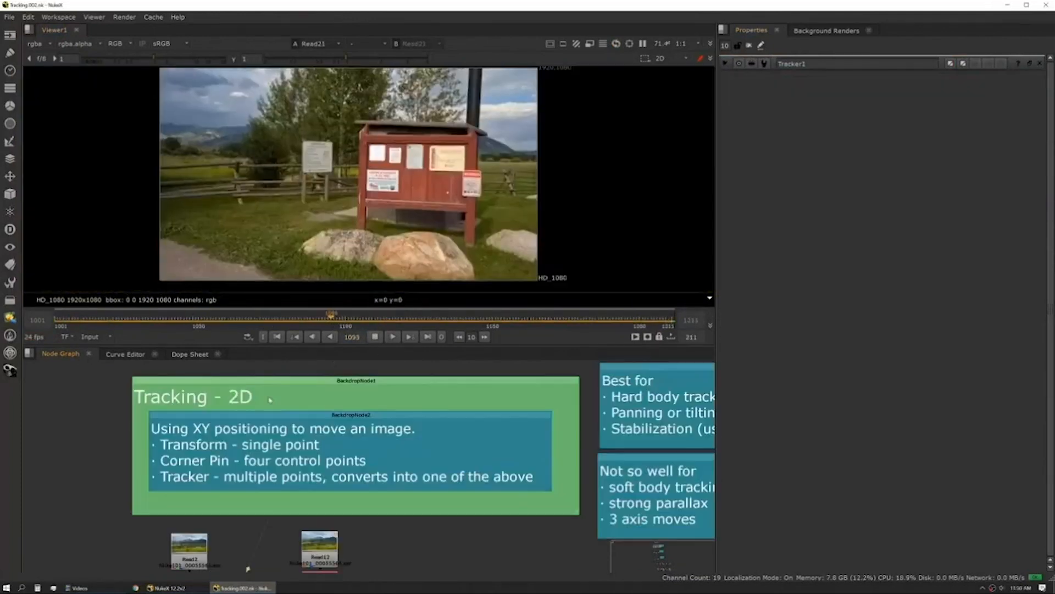
Step: Display the Read2 landscape footage below the Tracking - 2D notes
{"action": "middle_click_drag", "start_coordinate": [97, 561], "coordinate": [113, 534]}
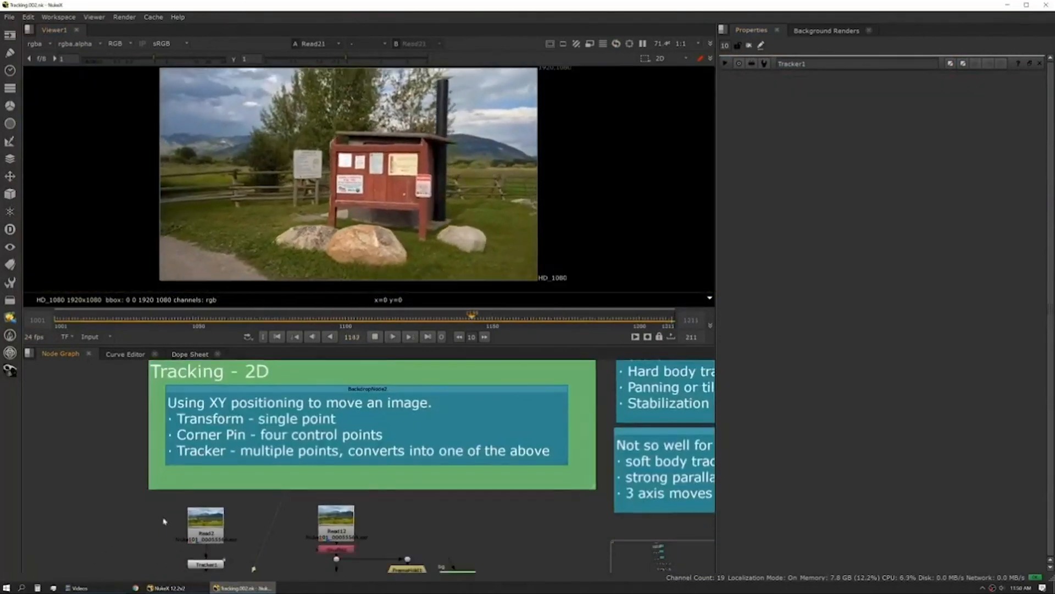
{"action": "left_click", "coordinate": [206, 526]}
{"action": "key", "text": "1"}
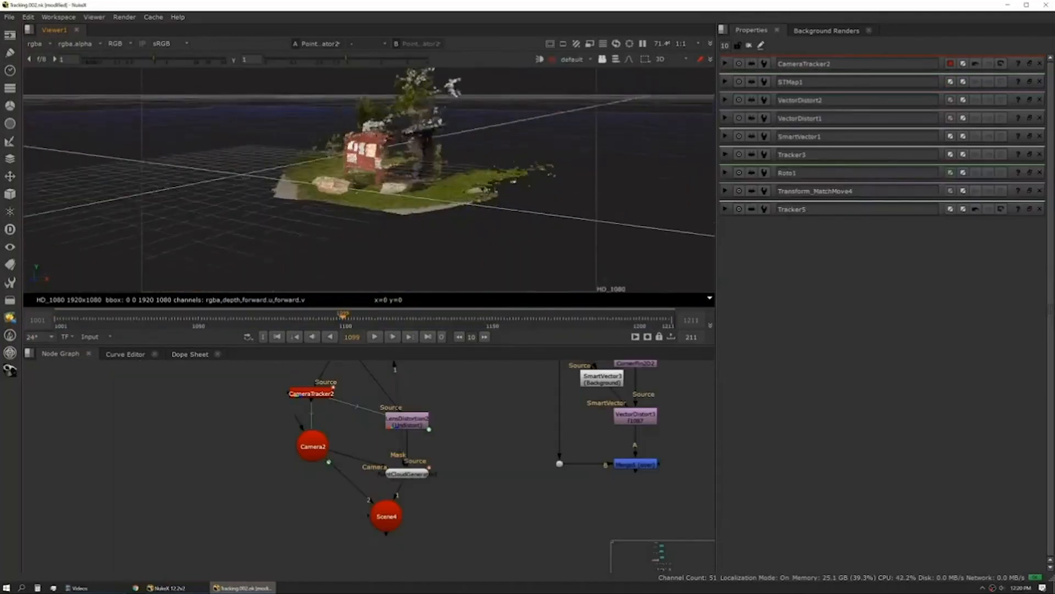
Step: Inspect the tracked point cloud from several 3D angles and open the PointCloudGenerator node's properties
{"action": "left_click_drag", "start_coordinate": [440, 144], "coordinate": [621, 212], "text": "ctrl"}
{"action": "scroll", "coordinate": [354, 202], "scroll_direction": "up", "scroll_amount": 3}
{"action": "left_click_drag", "start_coordinate": [363, 202], "coordinate": [405, 187], "text": "ctrl"}
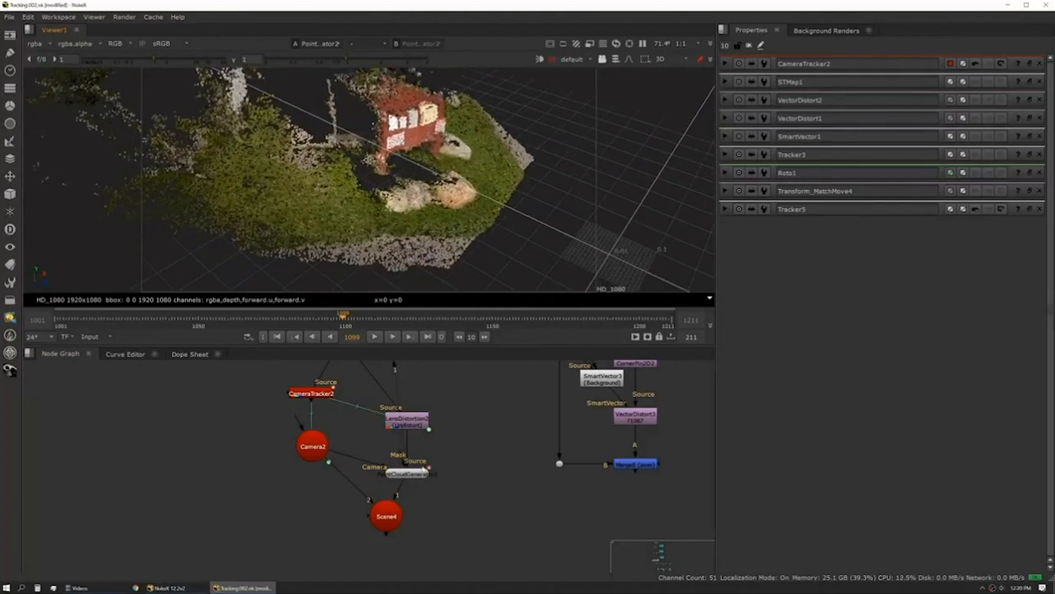
{"action": "left_click", "coordinate": [415, 475]}
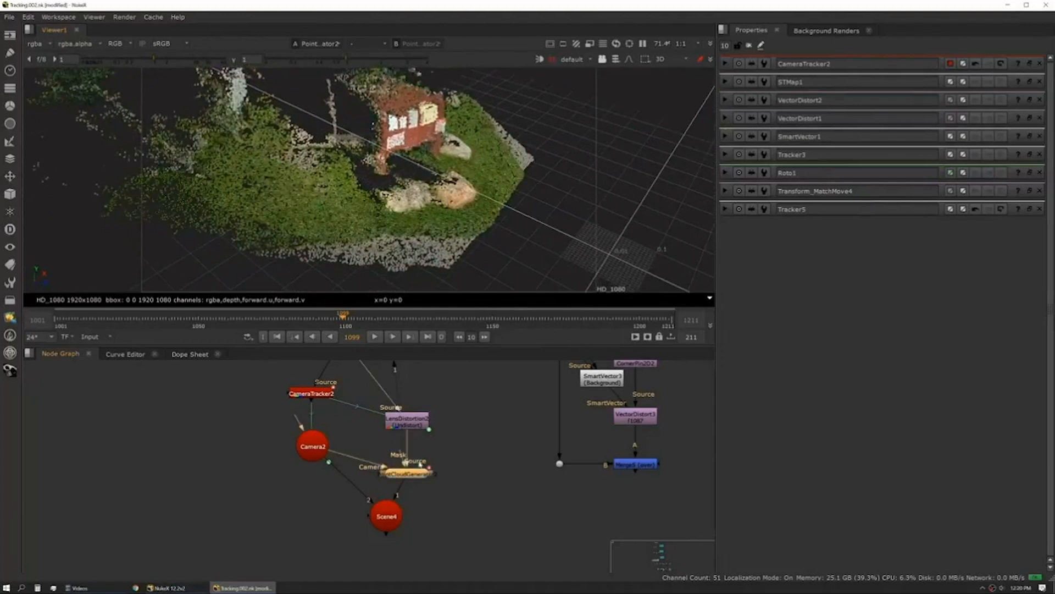
{"action": "double_click", "coordinate": [418, 472]}
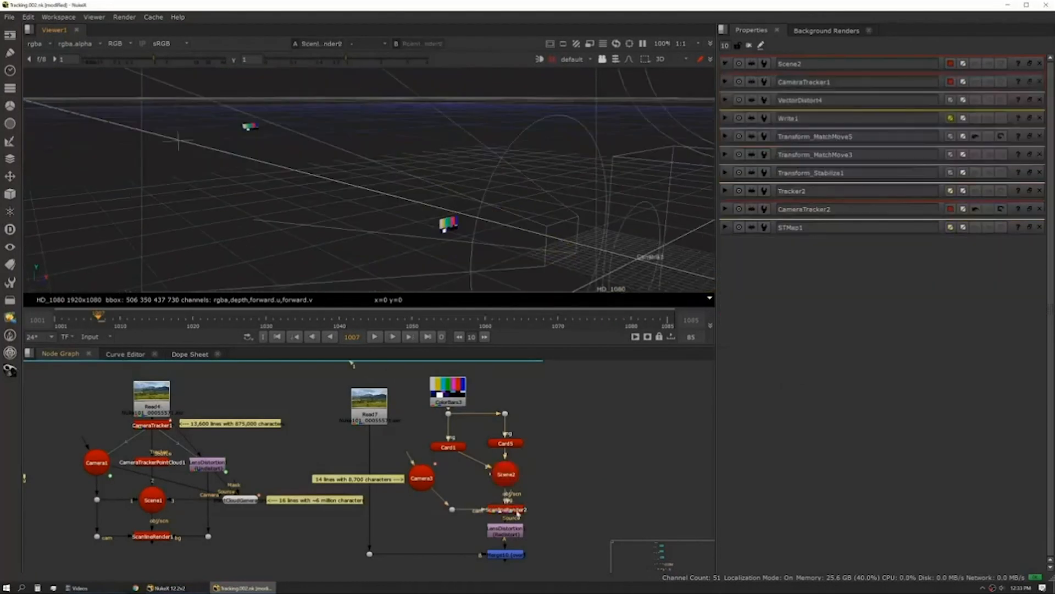
Step: Play the ScanlineRender2 output in the 2D view and set its filter to Cubic
{"action": "key", "text": "Tab"}
{"action": "key", "text": "l"}
{"action": "double_click", "coordinate": [515, 511]}
{"action": "left_click", "coordinate": [804, 108]}
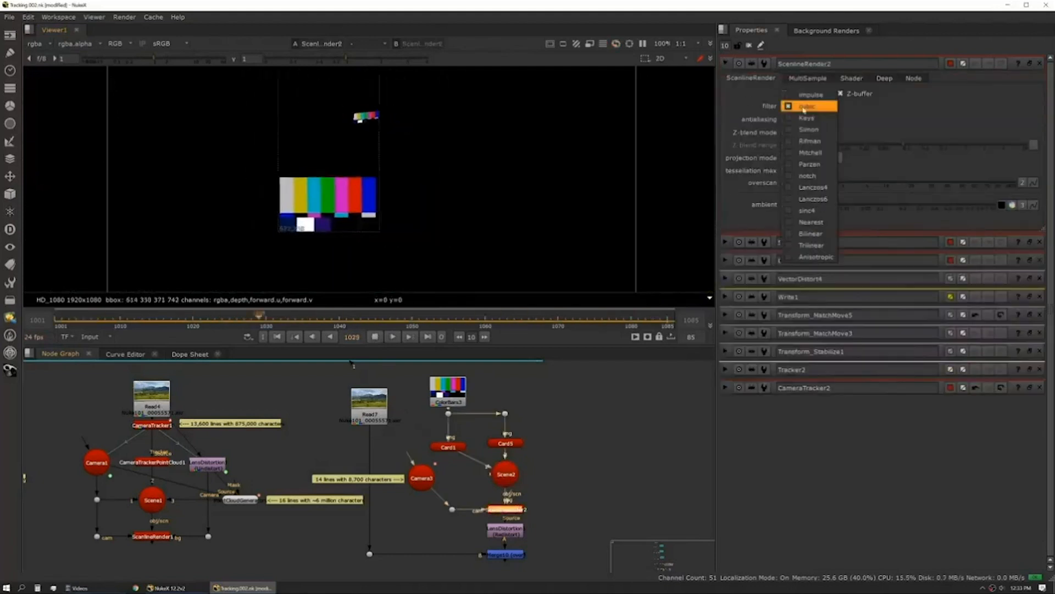
{"action": "left_click", "coordinate": [804, 108]}
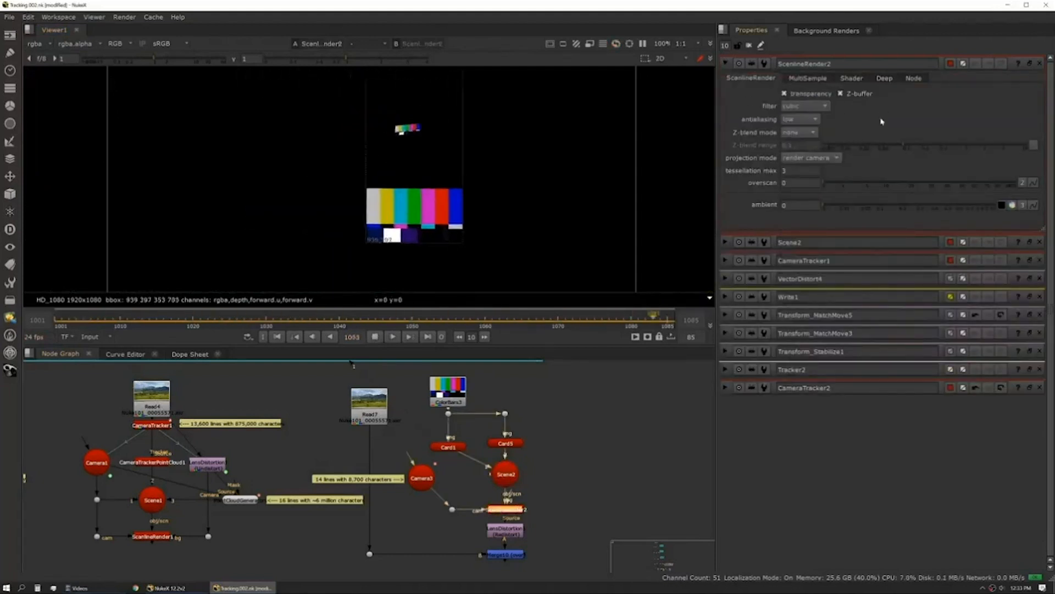
Step: Collapse the ScanlineRender2 properties, display the LensDistortion5 node's result and open its properties
{"action": "middle_click_drag", "start_coordinate": [516, 484], "coordinate": [506, 426]}
{"action": "left_click", "coordinate": [726, 63]}
{"action": "left_click", "coordinate": [495, 473]}
{"action": "key", "text": "1"}
{"action": "double_click", "coordinate": [494, 473]}
{"action": "middle_click_drag", "start_coordinate": [449, 363], "coordinate": [445, 411]}
{"action": "double_click", "coordinate": [506, 524]}
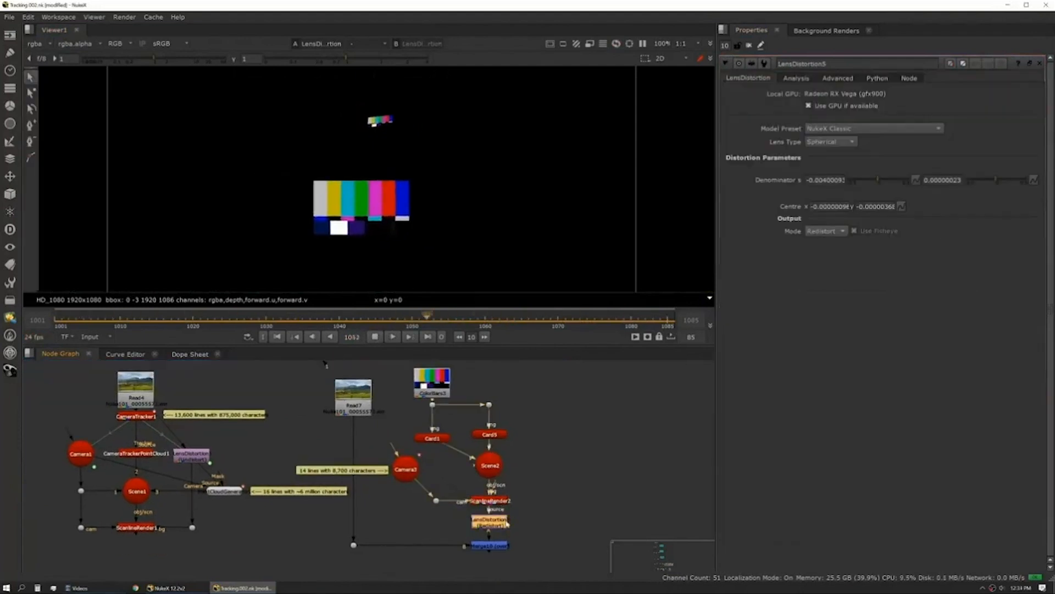
{"action": "scroll", "coordinate": [410, 203], "scroll_direction": "down", "scroll_amount": 1}
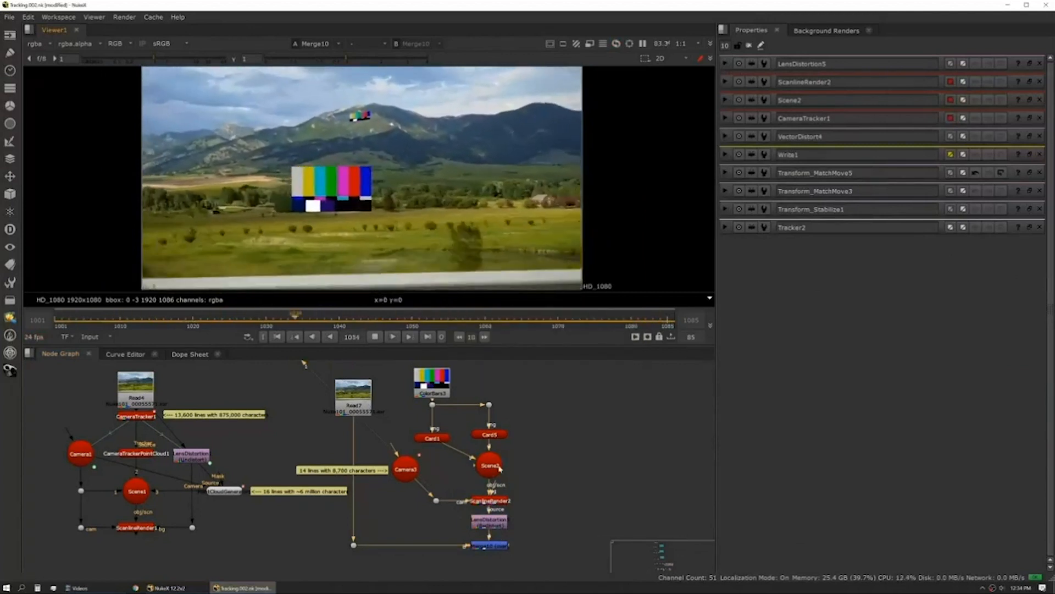
Step: Examine the vis only node setups in the Work stabilized - Use visualizations section
{"action": "scroll", "coordinate": [467, 454], "scroll_direction": "down", "scroll_amount": 8}
{"action": "scroll", "coordinate": [214, 418], "scroll_direction": "up", "scroll_amount": 4}
{"action": "scroll", "coordinate": [185, 459], "scroll_direction": "up", "scroll_amount": 2}
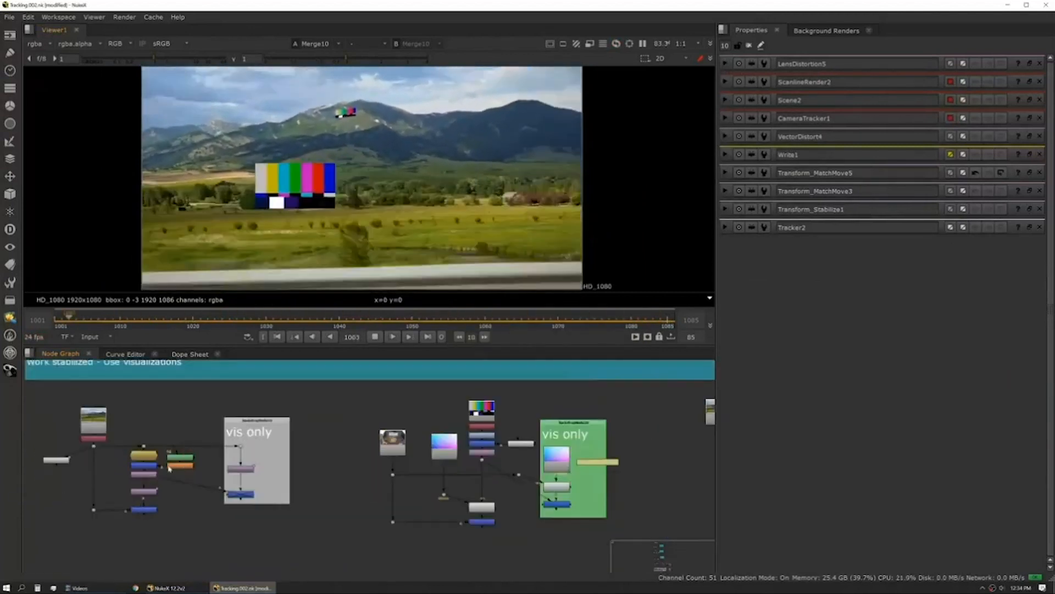
{"action": "scroll", "coordinate": [169, 467], "scroll_direction": "up", "scroll_amount": 2}
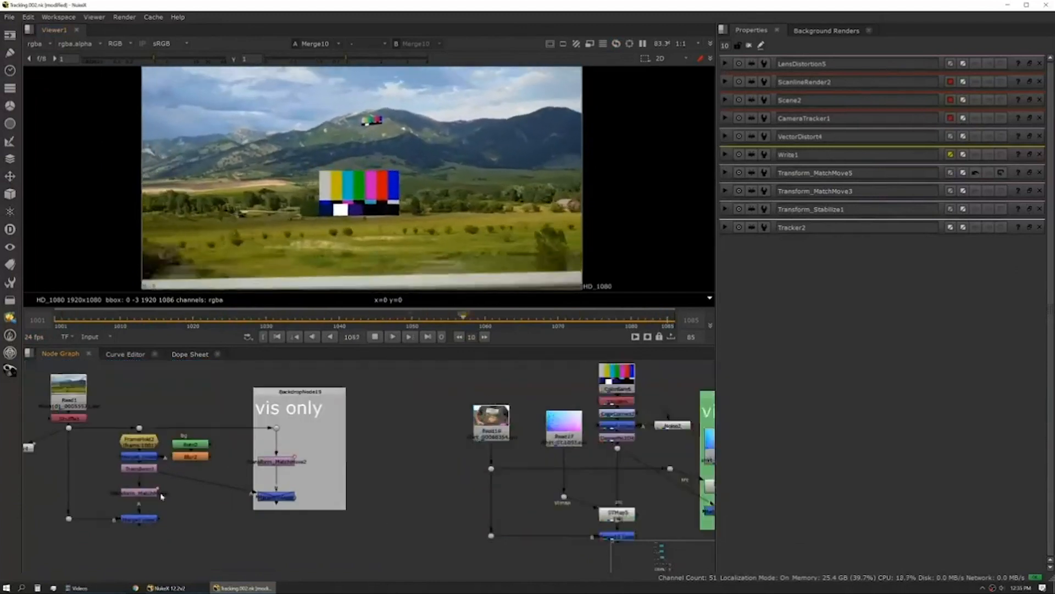
Step: Examine the stabilized footage through the vis only group's Transform_MatchMove2 and Merge12 nodes, opening the match-move node's properties
{"action": "middle_click_drag", "start_coordinate": [173, 460], "coordinate": [286, 451]}
{"action": "key", "text": "1"}
{"action": "key", "text": "2"}
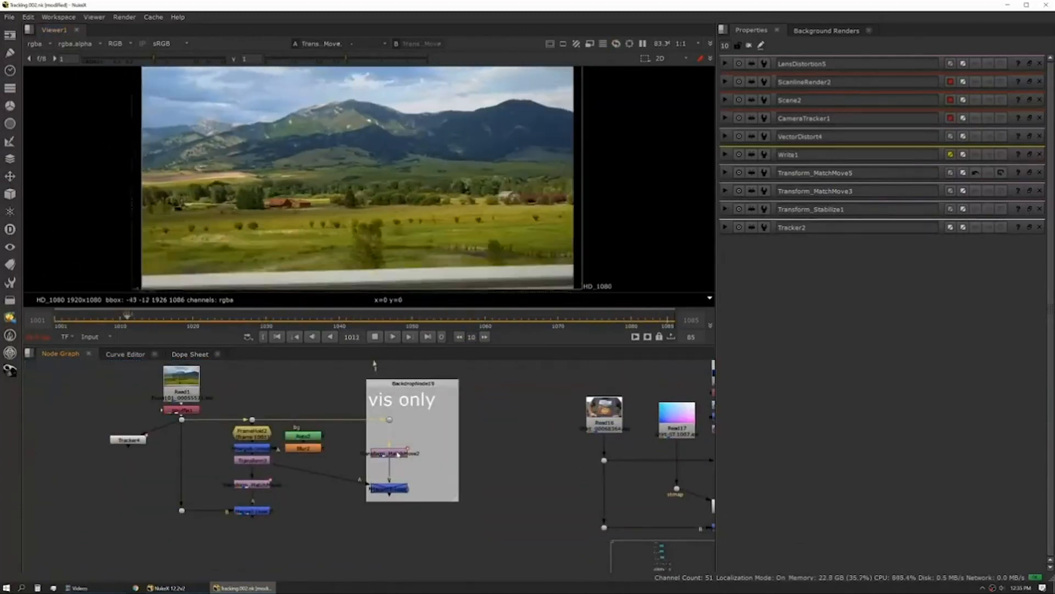
{"action": "double_click", "coordinate": [408, 451]}
{"action": "left_click", "coordinate": [396, 489]}
{"action": "key", "text": "1"}
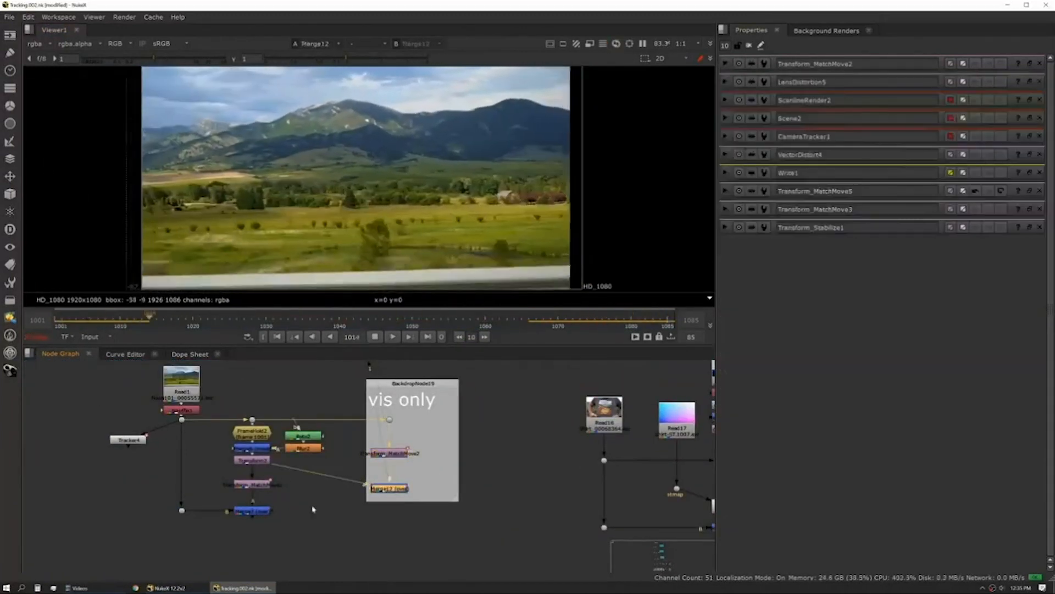
{"action": "scroll", "coordinate": [267, 226], "scroll_direction": "up", "scroll_amount": 5}
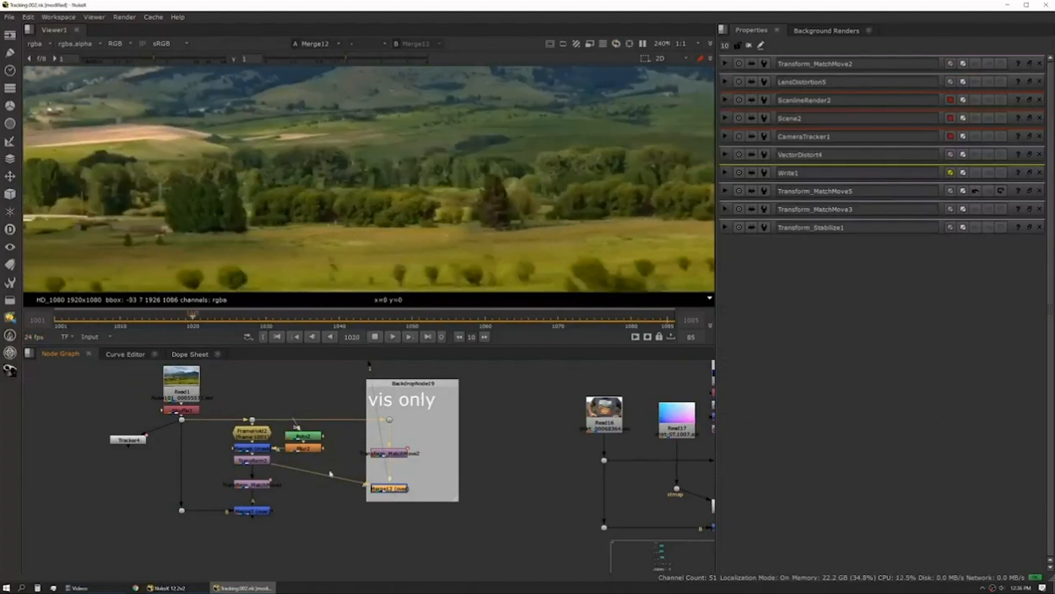
Step: Try a CornerPin2D node on the connection into the vis only group's Merge12 node and delete it again
{"action": "left_click", "coordinate": [344, 447]}
{"action": "key", "text": "Tab"}
{"action": "type", "text": "corn"}
{"action": "key", "text": "Return"}
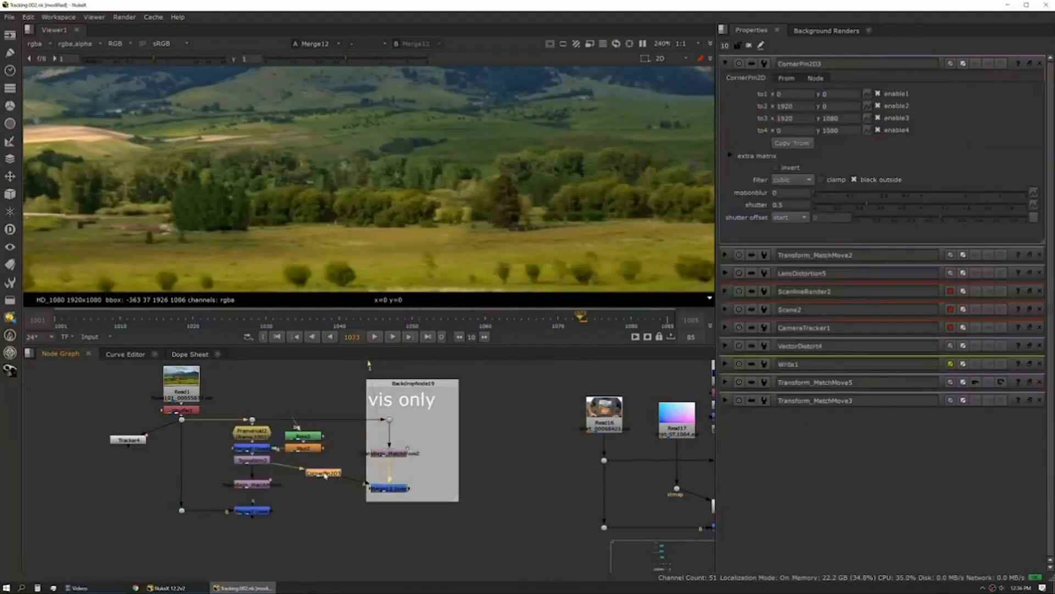
{"action": "scroll", "coordinate": [387, 230], "scroll_direction": "down", "scroll_amount": 7}
{"action": "key", "text": "Delete"}
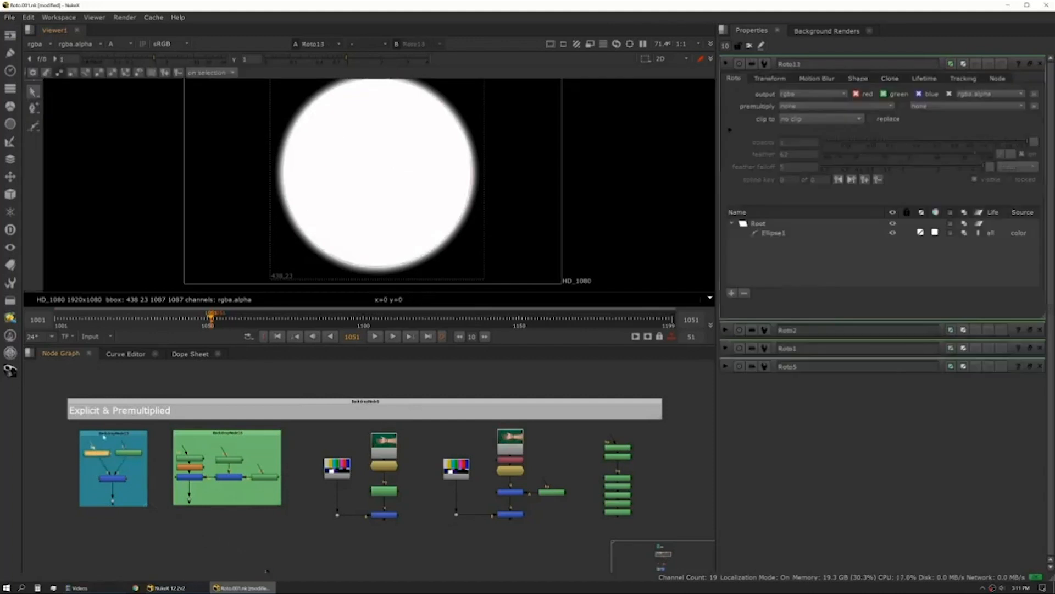
Step: Inspect the face matte by opening the Roto11 facial features and displaying Merge14, which combines them with the feathered ellipse
{"action": "left_click", "coordinate": [773, 233]}
{"action": "double_click", "coordinate": [137, 451]}
{"action": "key", "text": "1"}
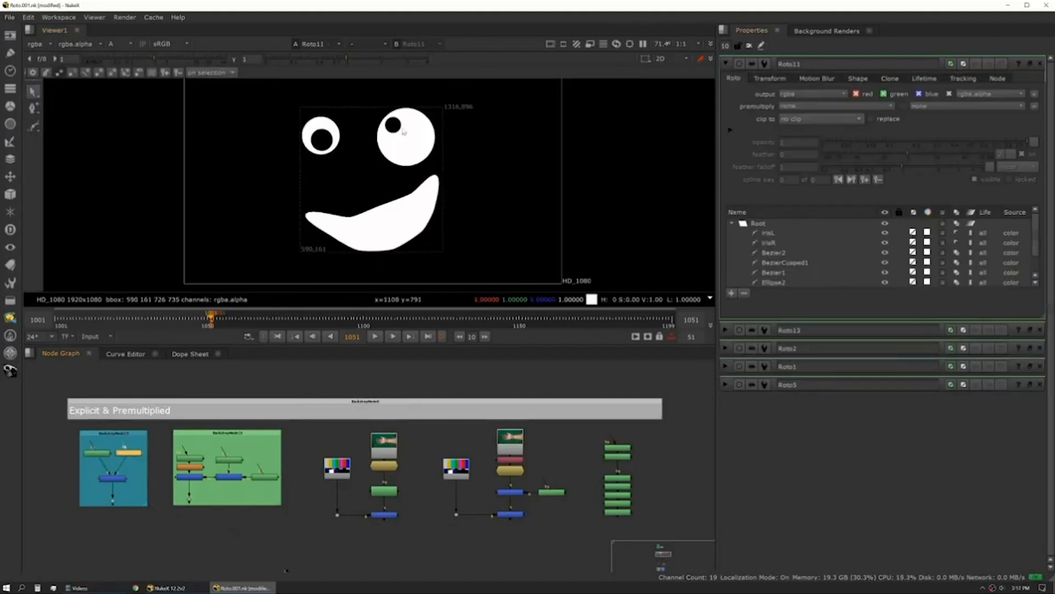
{"action": "left_click", "coordinate": [113, 479]}
{"action": "key", "text": "1"}
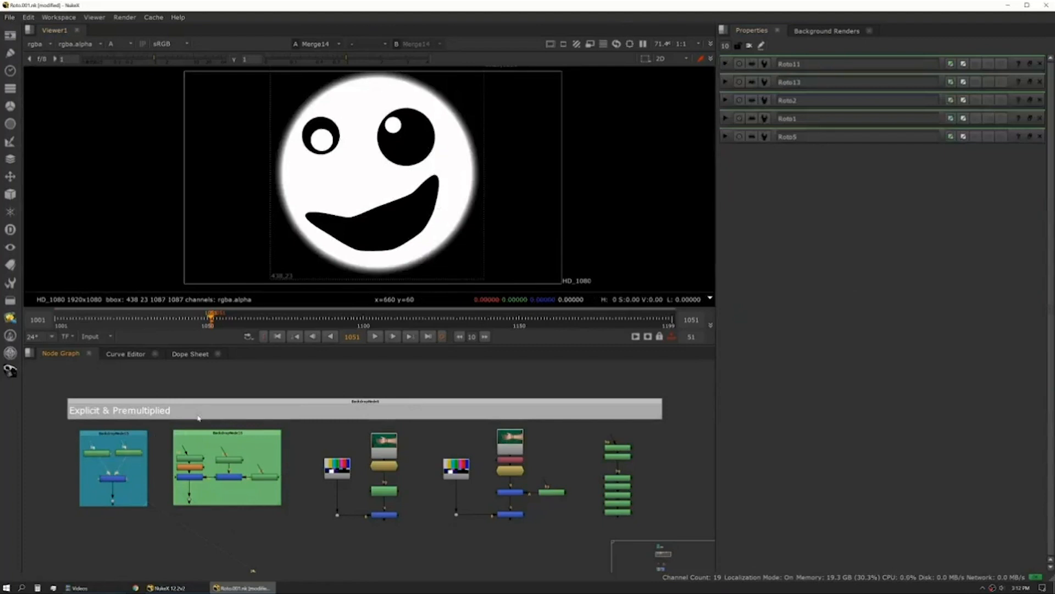
{"action": "scroll", "coordinate": [102, 477], "scroll_direction": "up", "scroll_amount": 3}
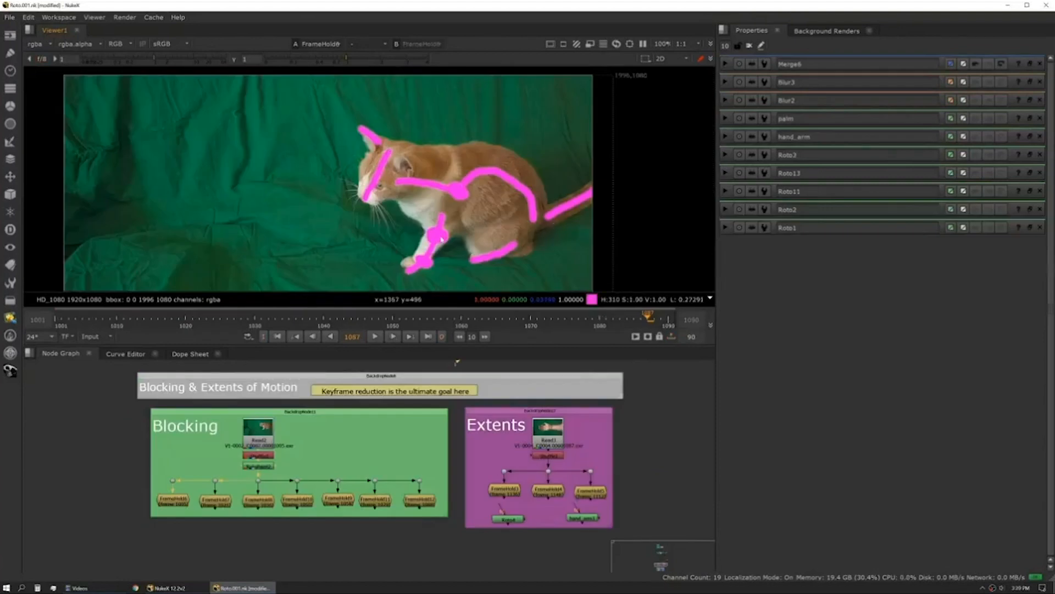
Step: Compare the annotated cat poses by displaying the FrameHold nodes in the Blocking section
{"action": "left_click", "coordinate": [220, 501]}
{"action": "key", "text": "1"}
{"action": "key", "text": "3"}
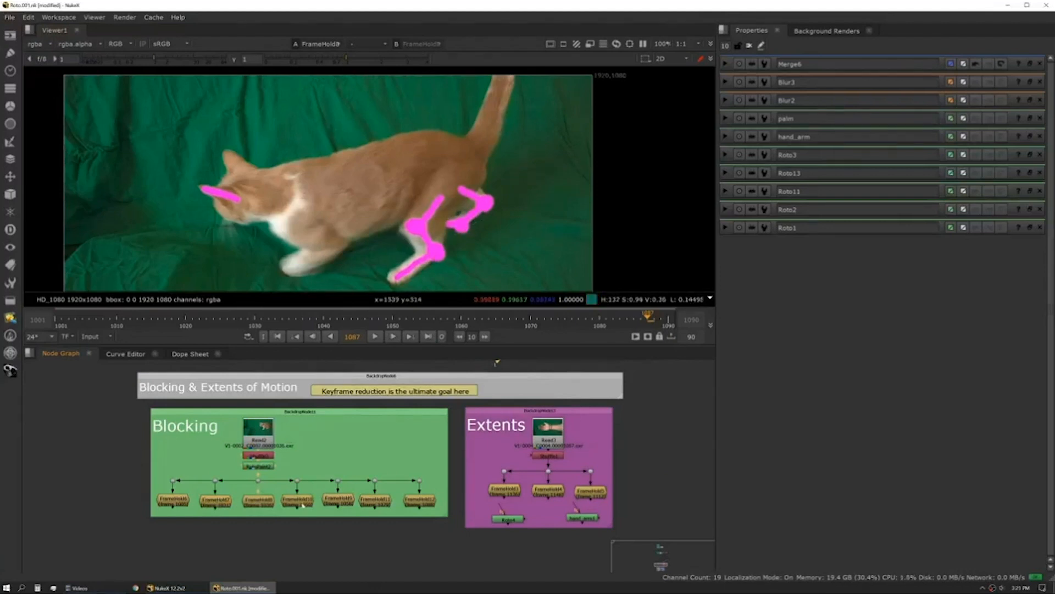
{"action": "key", "text": "4"}
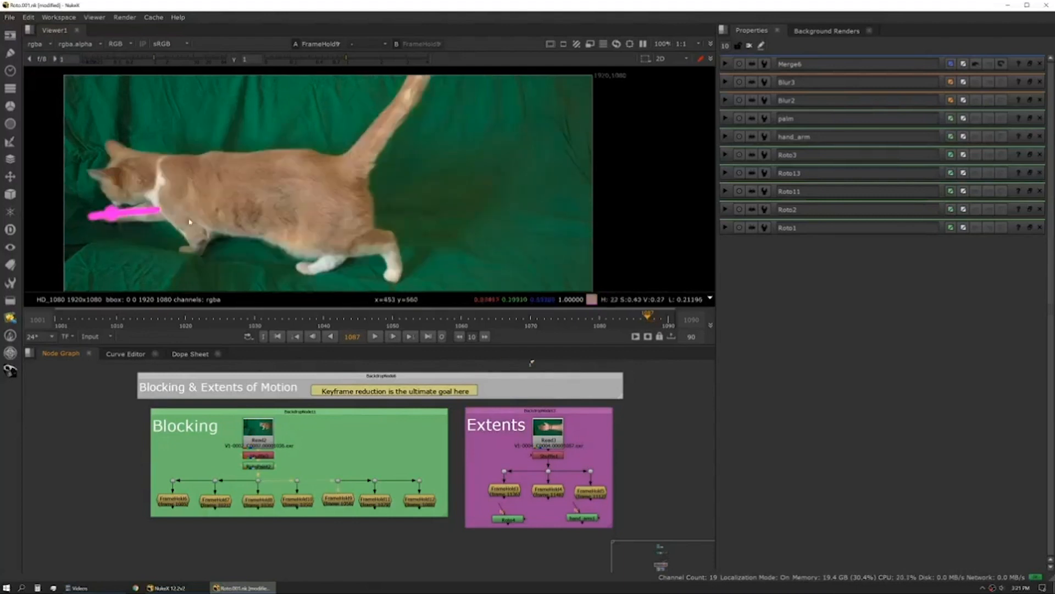
{"action": "key", "text": "6"}
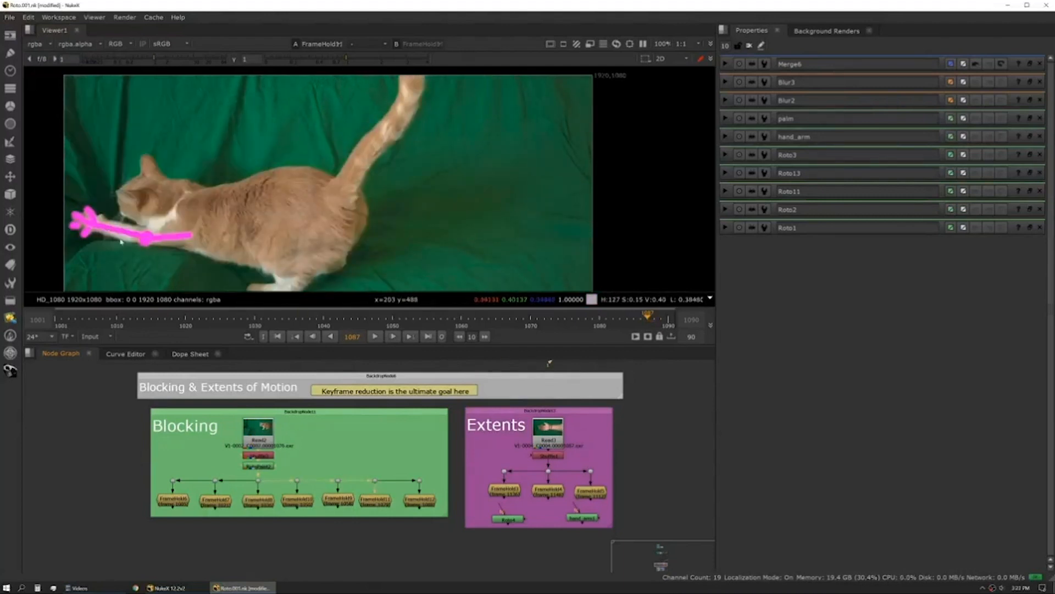
{"action": "middle_click_drag", "start_coordinate": [549, 363], "coordinate": [445, 374]}
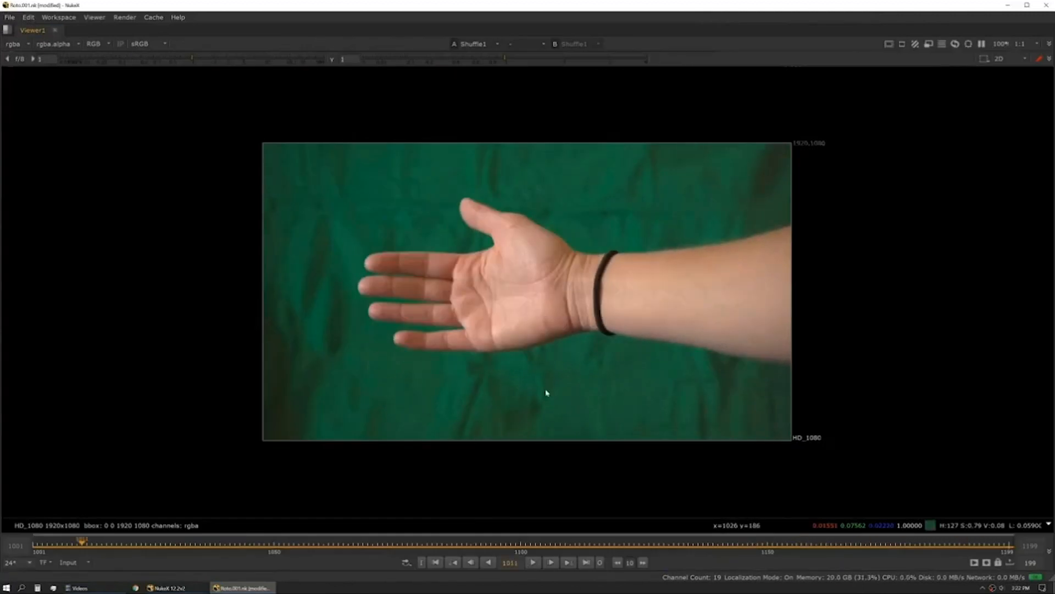
Step: Compare the hand's extreme poses by displaying the three FrameHold nodes in the Extents section
{"action": "key", "text": "space"}
{"action": "key", "text": "1"}
{"action": "scroll", "coordinate": [363, 241], "scroll_direction": "up", "scroll_amount": 1}
{"action": "middle_click_drag", "start_coordinate": [367, 241], "coordinate": [406, 311]}
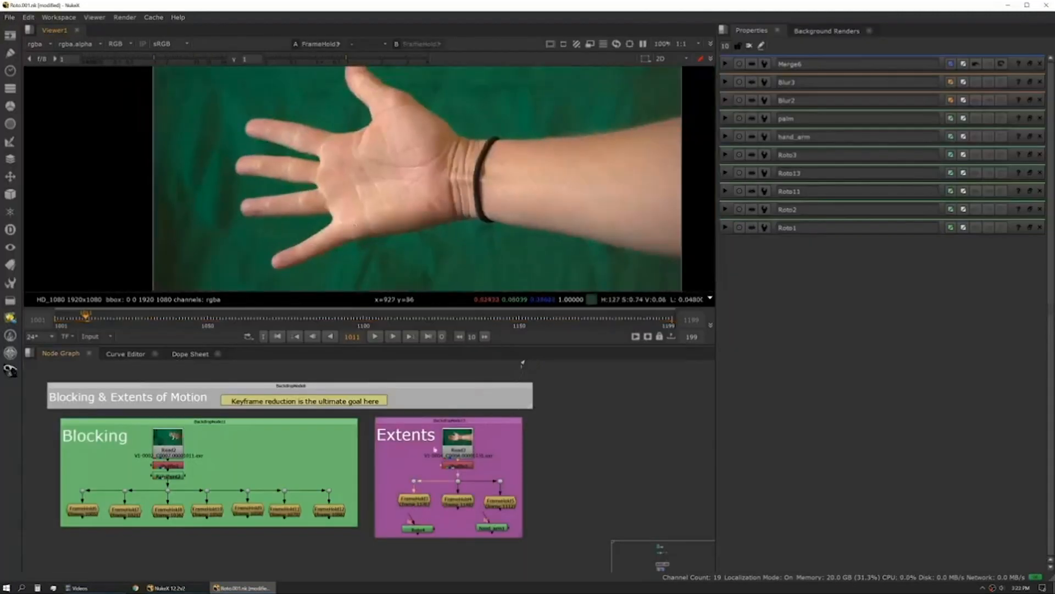
{"action": "key", "text": "2"}
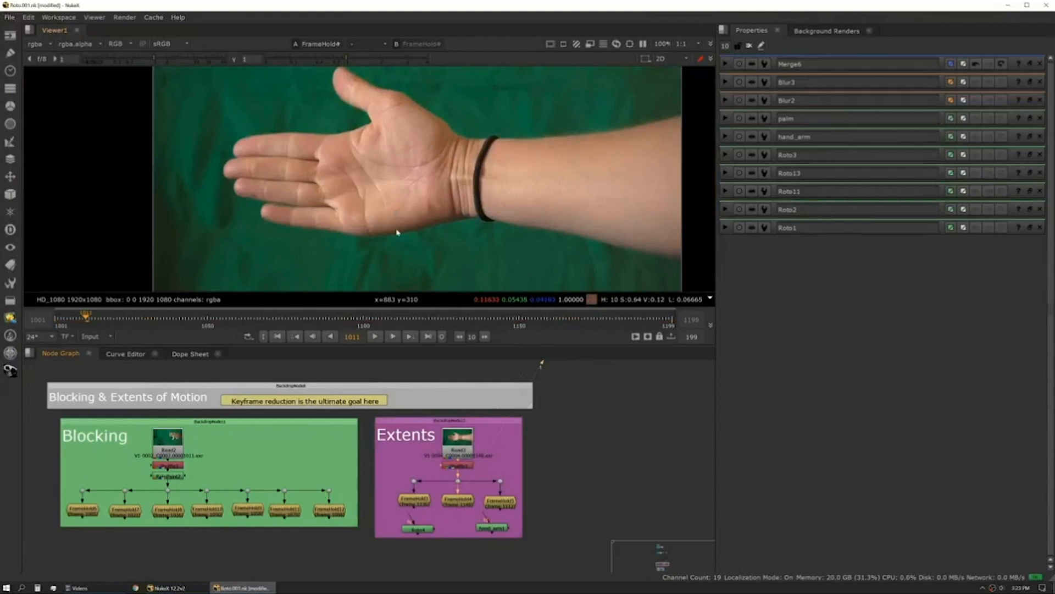
{"action": "left_click", "coordinate": [504, 506]}
{"action": "key", "text": "1"}
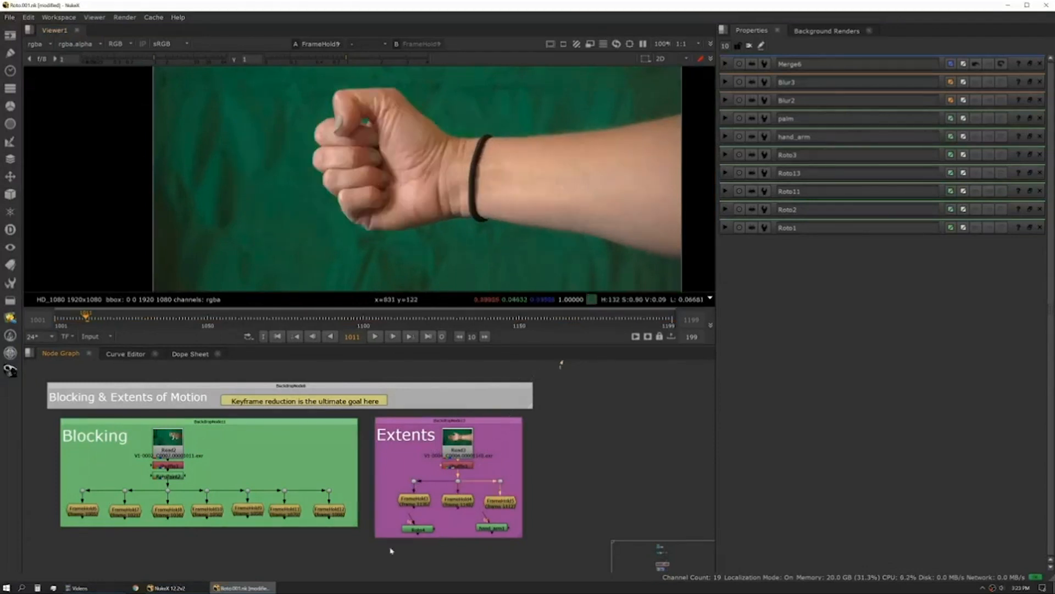
Step: Open the Roto4 node's properties and compare its open-hand shape with the closed-fist FrameHold frame
{"action": "left_click", "coordinate": [417, 529]}
{"action": "key", "text": "1"}
{"action": "double_click", "coordinate": [417, 530]}
{"action": "left_click", "coordinate": [422, 98]}
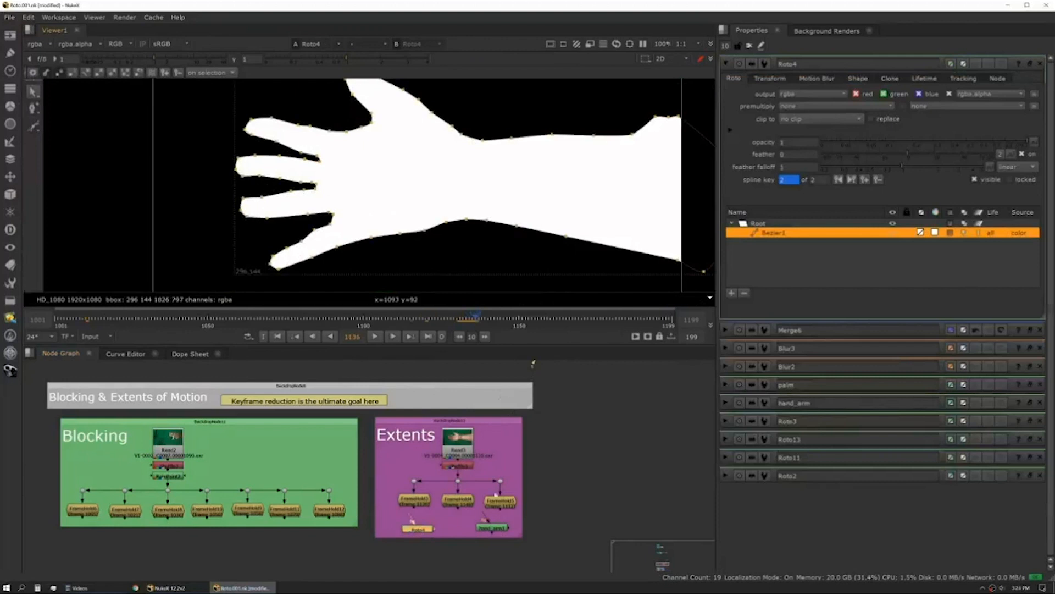
{"action": "left_click", "coordinate": [495, 497]}
{"action": "key", "text": "1"}
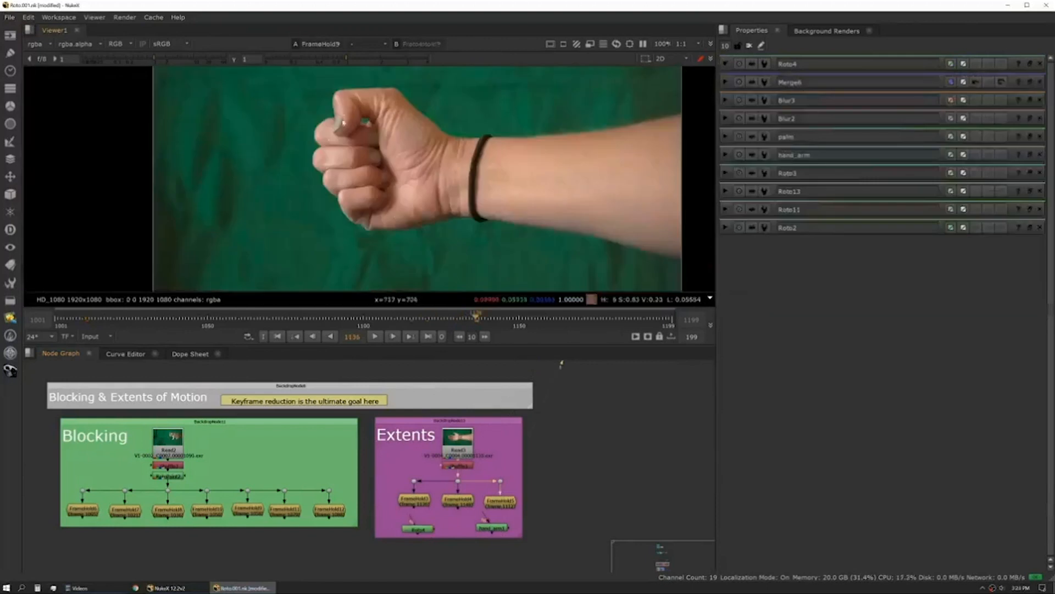
Step: Examine the single Bezier shape of Roto4 over the closed-fist footage
{"action": "left_click", "coordinate": [418, 530]}
{"action": "key", "text": "1"}
{"action": "left_click", "coordinate": [447, 538]}
{"action": "key", "text": "2"}
{"action": "double_click", "coordinate": [418, 530]}
{"action": "key", "text": "1"}
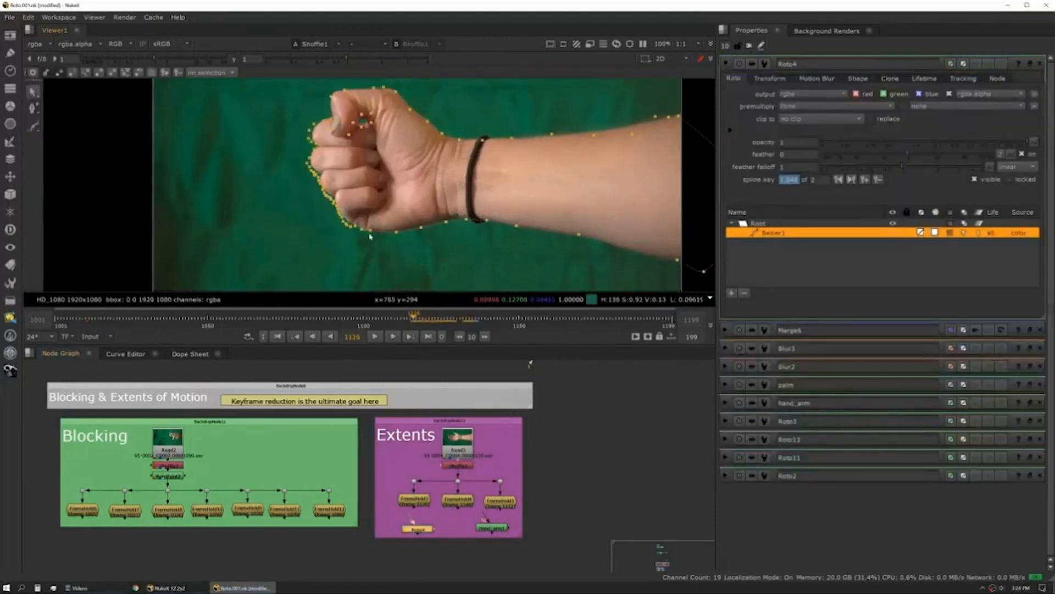
Step: Open the hand_arm1 roto node's properties and examine its separate palm, finger and arm shapes
{"action": "scroll", "coordinate": [336, 214], "scroll_direction": "up", "scroll_amount": 4}
{"action": "double_click", "coordinate": [492, 529]}
{"action": "key", "text": "1"}
{"action": "scroll", "coordinate": [385, 203], "scroll_direction": "down", "scroll_amount": 3}
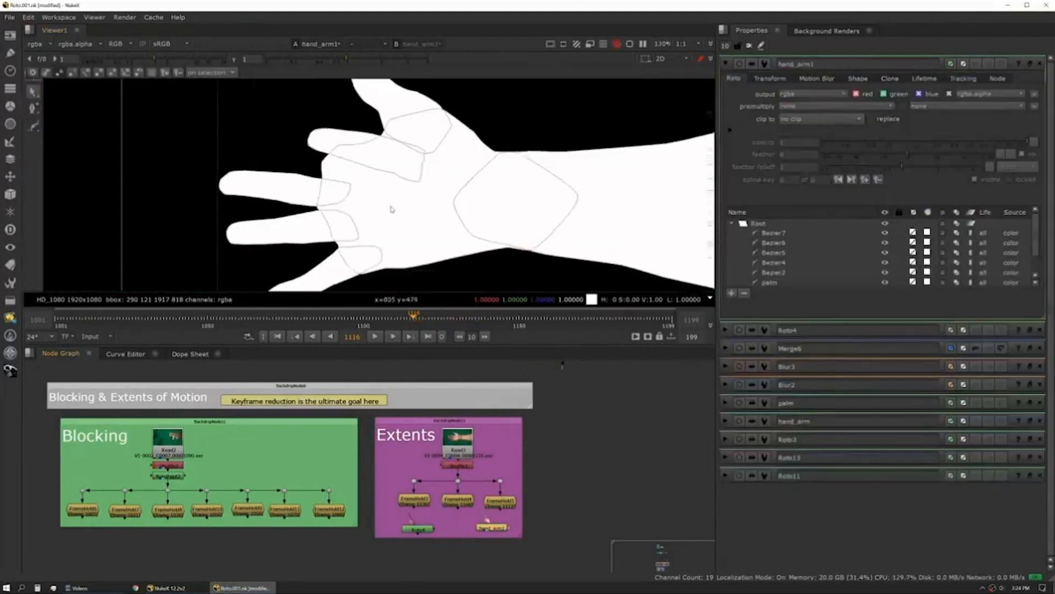
{"action": "left_click_drag", "start_coordinate": [324, 152], "coordinate": [342, 148]}
{"action": "key", "text": "2"}
{"action": "scroll", "coordinate": [354, 122], "scroll_direction": "up", "scroll_amount": 3}
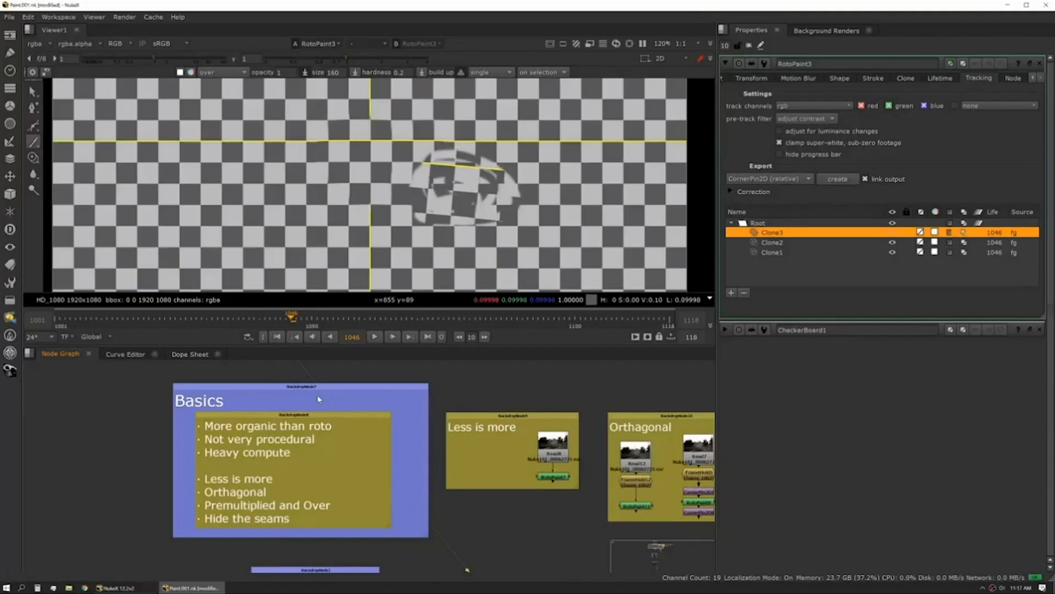
Step: Set a clone source on the clean wall in RotoPaint7 and size the clone brush to 67
{"action": "middle_click_drag", "start_coordinate": [319, 399], "coordinate": [266, 406]}
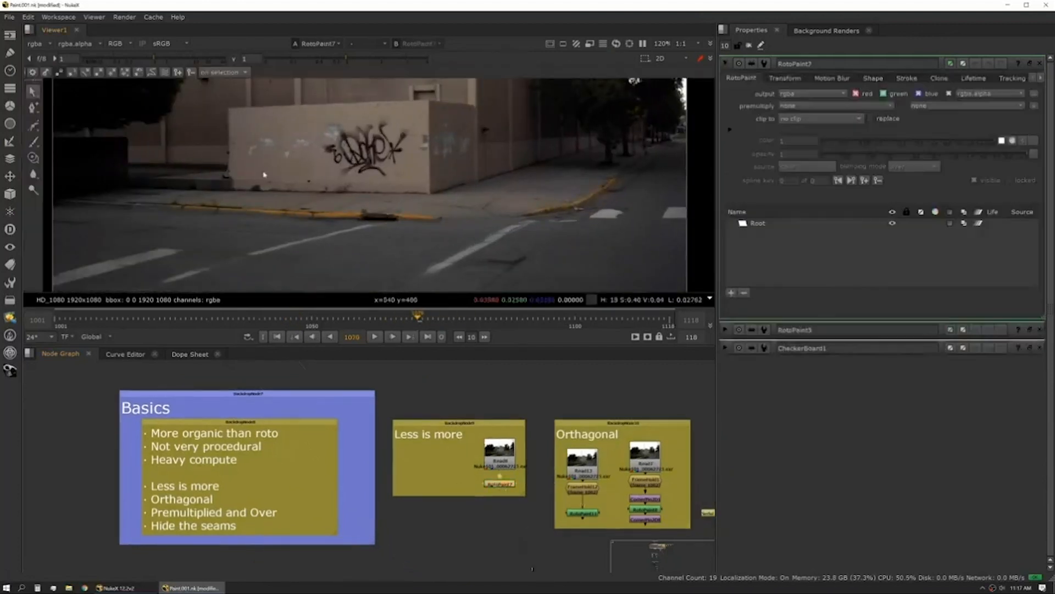
{"action": "scroll", "coordinate": [231, 165], "scroll_direction": "up", "scroll_amount": 3}
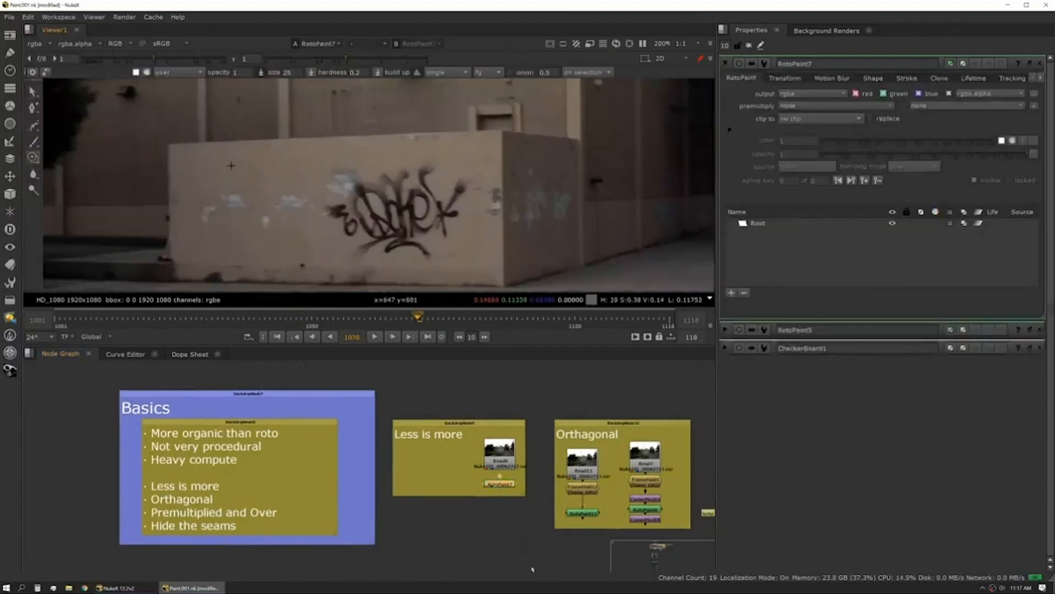
{"action": "left_click_drag", "start_coordinate": [209, 173], "coordinate": [302, 173], "text": "ctrl"}
{"action": "left_click_drag", "start_coordinate": [283, 177], "coordinate": [303, 177], "text": "shift"}
Step: Clone a faint stroke beside the graffiti's upper edge using opacity 0.1 and hardness 0
{"action": "double_click", "coordinate": [241, 72]}
{"action": "type", "text": ".1"}
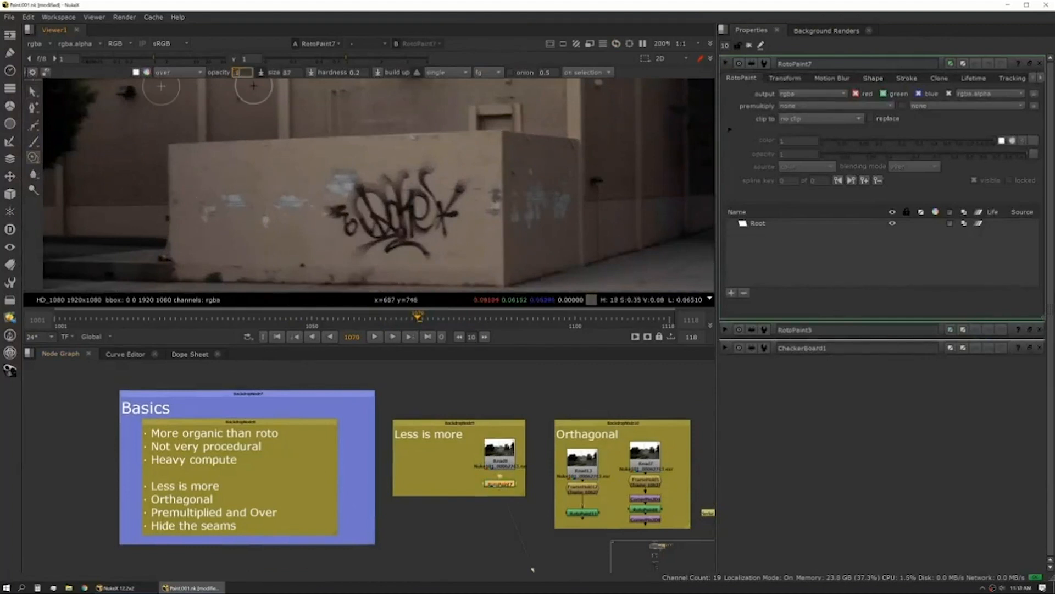
{"action": "double_click", "coordinate": [356, 72]}
{"action": "type", "text": "0"}
{"action": "scroll", "coordinate": [371, 212], "scroll_direction": "up", "scroll_amount": 3}
{"action": "mouse_move", "coordinate": [362, 187]}
{"action": "left_mouse_down"}
{"action": "mouse_move", "coordinate": [335, 200]}
{"action": "mouse_move", "coordinate": [347, 167]}
{"action": "left_mouse_up"}
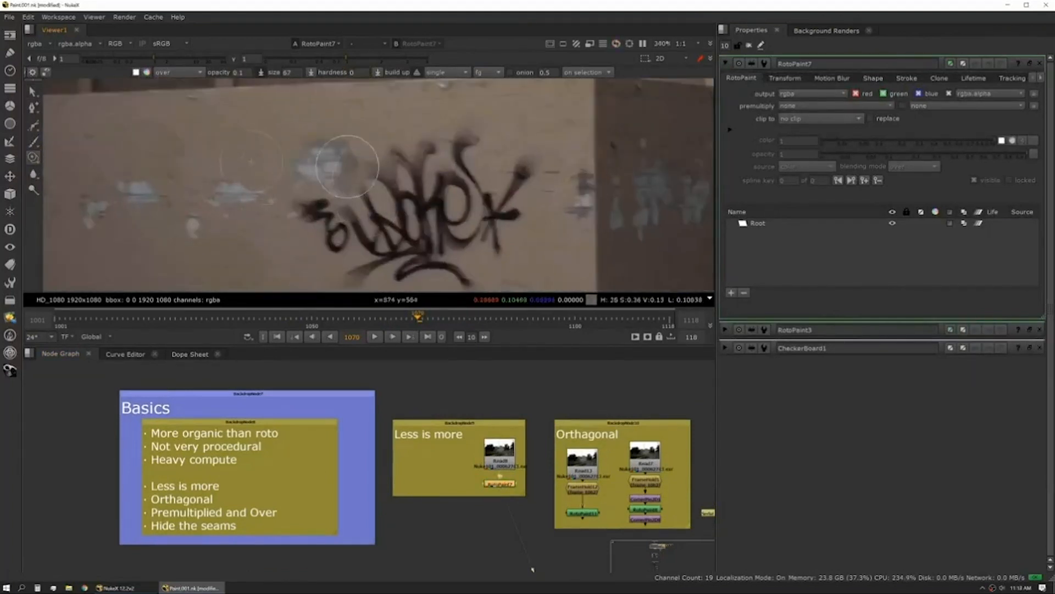
Step: Clone wall texture across the graffiti lettering using opacity 1 and hardness 1
{"action": "double_click", "coordinate": [240, 72]}
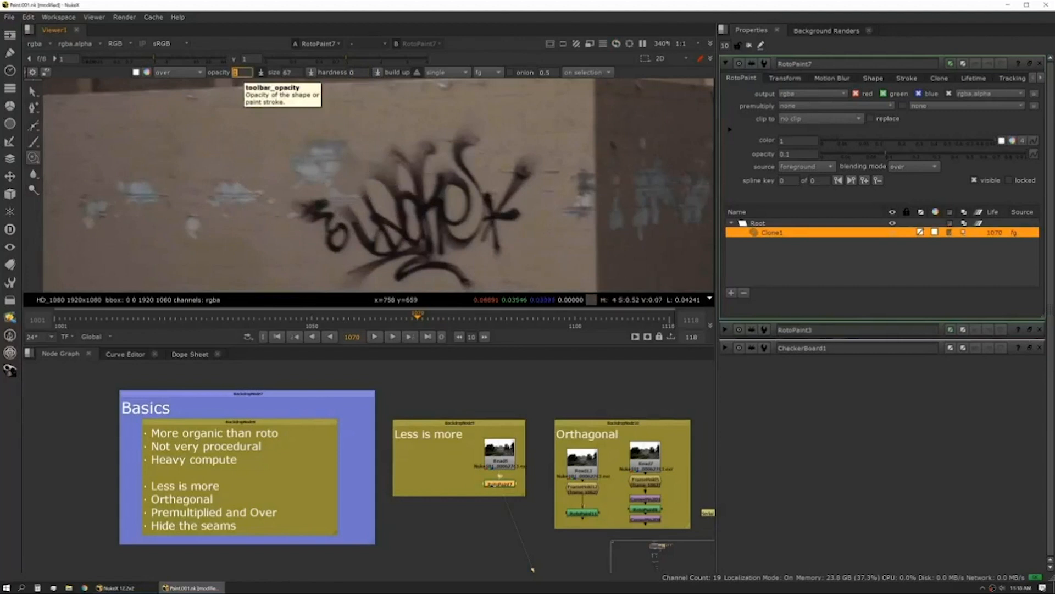
{"action": "type", "text": "1"}
{"action": "double_click", "coordinate": [355, 72]}
{"action": "type", "text": "1"}
{"action": "left_click_drag", "start_coordinate": [328, 201], "coordinate": [495, 206]}
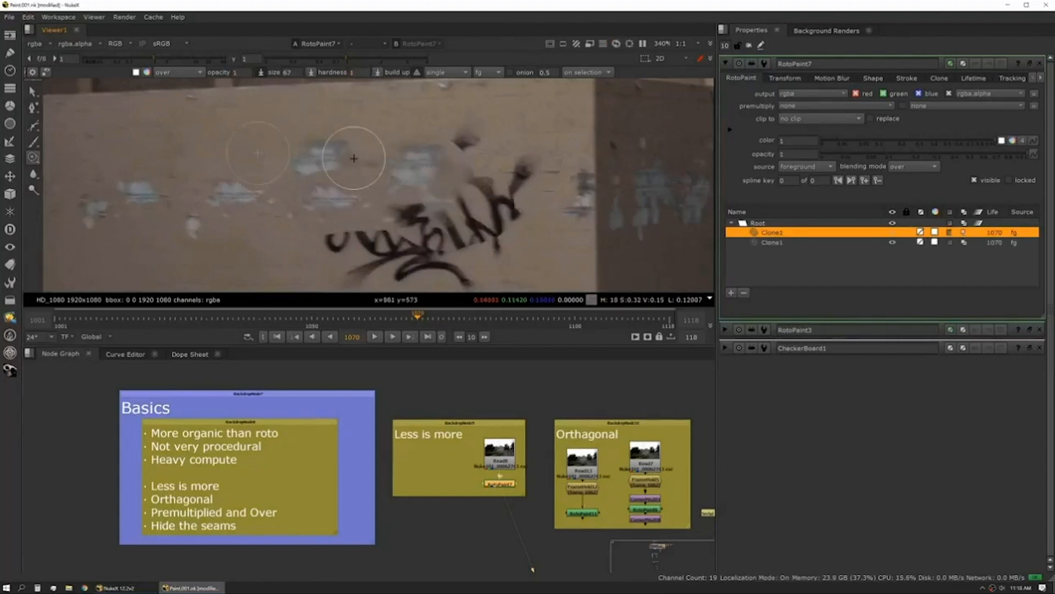
Step: Clone soft strokes over the graffiti's lower-left letters using opacity 0.1 and hardness 0
{"action": "double_click", "coordinate": [241, 72]}
{"action": "type", "text": ".1"}
{"action": "key", "text": "Tab"}
{"action": "key", "text": "Tab"}
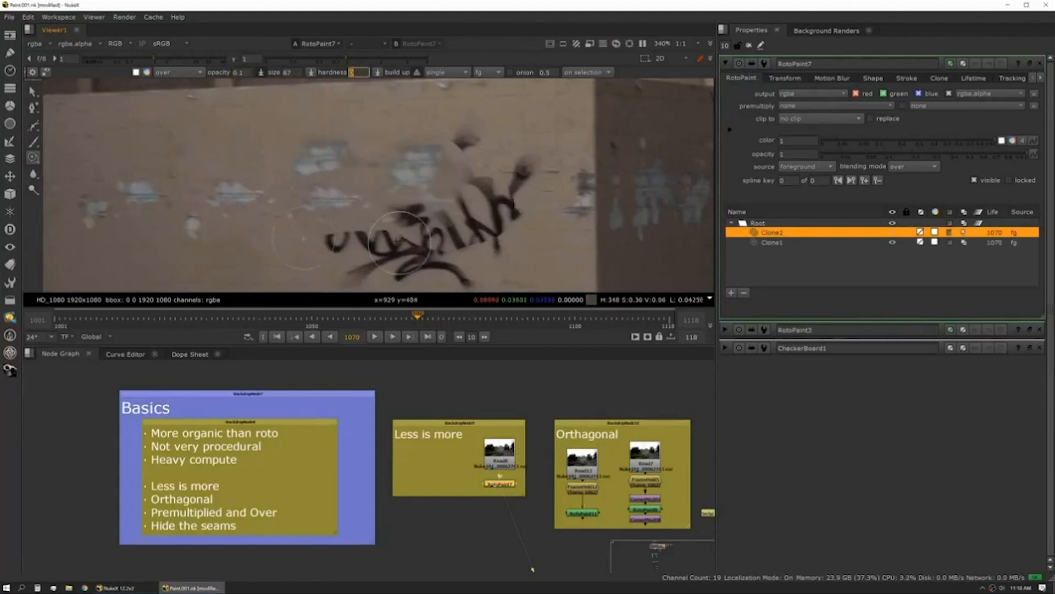
{"action": "mouse_move", "coordinate": [349, 233]}
{"action": "left_mouse_down"}
{"action": "mouse_move", "coordinate": [331, 236]}
{"action": "mouse_move", "coordinate": [380, 231]}
{"action": "left_mouse_up"}
Step: Display the Orthagonal section's RotoPaint11 node, open its properties and frame the graffiti
{"action": "middle_click_drag", "start_coordinate": [567, 456], "coordinate": [335, 433]}
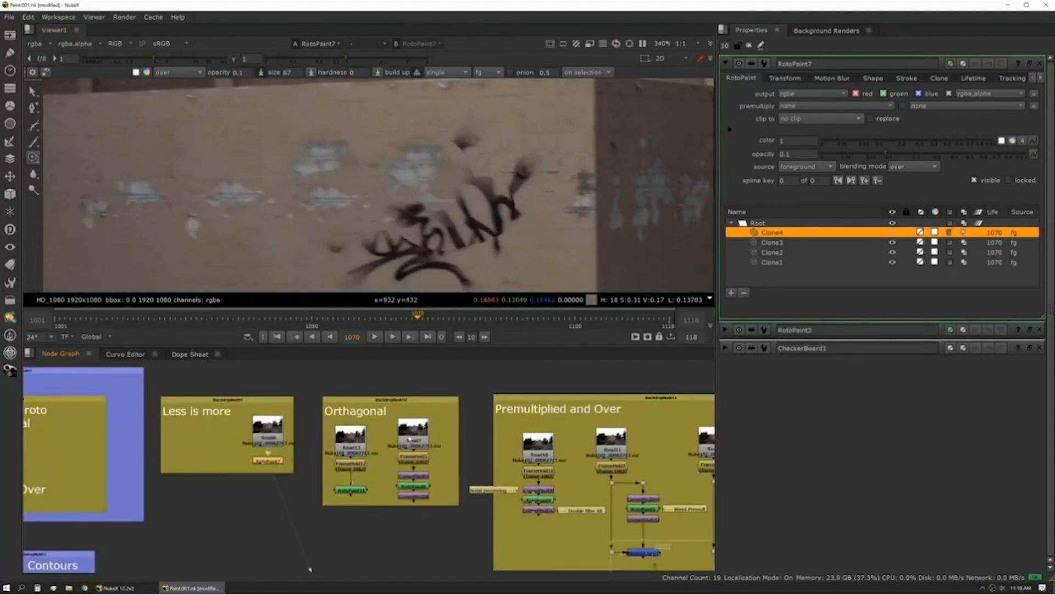
{"action": "scroll", "coordinate": [380, 154], "scroll_direction": "down", "scroll_amount": 4}
{"action": "double_click", "coordinate": [350, 490]}
{"action": "key", "text": "1"}
{"action": "scroll", "coordinate": [377, 190], "scroll_direction": "up", "scroll_amount": 3}
{"action": "scroll", "coordinate": [385, 192], "scroll_direction": "up", "scroll_amount": 3}
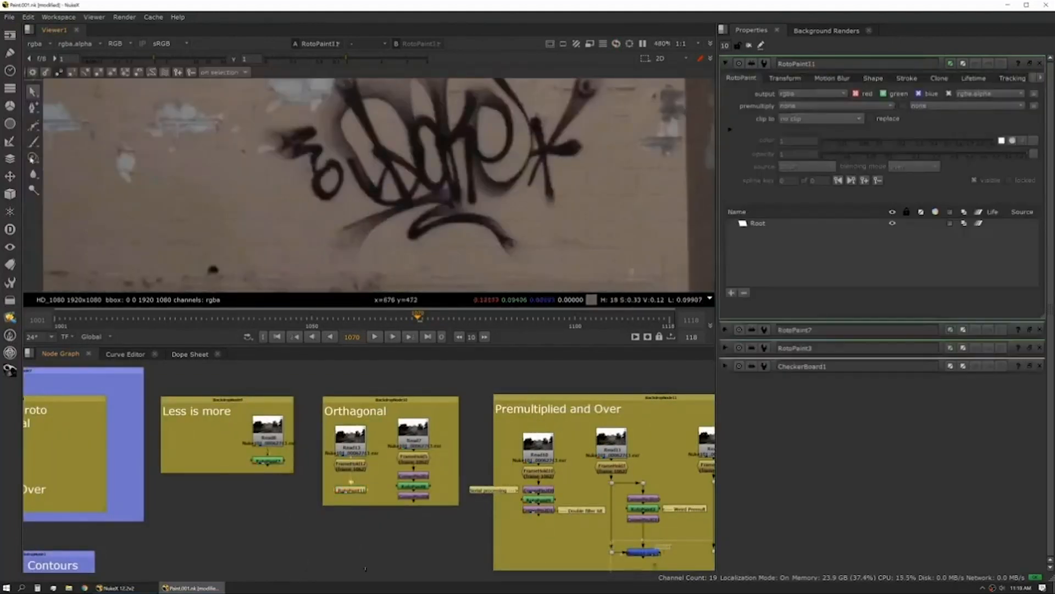
Step: Clone clean wall over the graffiti's lower-left part in RotoPaint11 using opacity 1 and a brush size of about 42.6
{"action": "left_click", "coordinate": [33, 158]}
{"action": "left_click_drag", "start_coordinate": [411, 274], "coordinate": [531, 222], "text": "ctrl"}
{"action": "left_click_drag", "start_coordinate": [531, 222], "coordinate": [542, 222], "text": "shift"}
{"action": "double_click", "coordinate": [239, 73]}
{"action": "mouse_move", "coordinate": [360, 222]}
{"action": "left_mouse_down"}
{"action": "mouse_move", "coordinate": [424, 236]}
{"action": "mouse_move", "coordinate": [390, 235]}
{"action": "left_mouse_up"}
{"action": "scroll", "coordinate": [423, 233], "scroll_direction": "up", "scroll_amount": 2}
{"action": "middle_click_drag", "start_coordinate": [299, 206], "coordinate": [522, 191]}
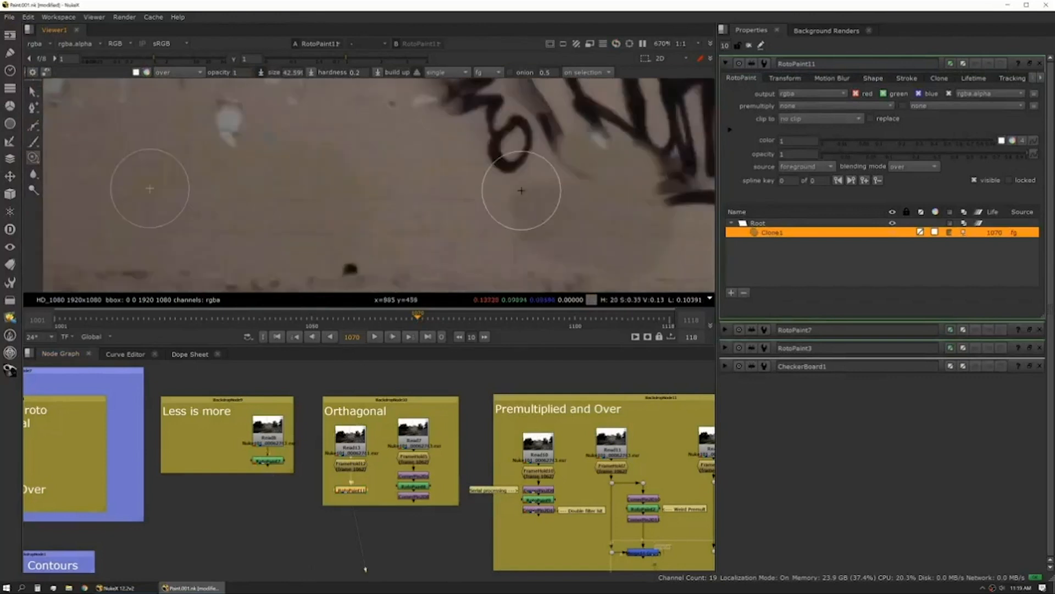
{"action": "scroll", "coordinate": [193, 223], "scroll_direction": "down", "scroll_amount": 1}
{"action": "middle_click_drag", "start_coordinate": [127, 191], "coordinate": [299, 182]}
{"action": "middle_click_drag", "start_coordinate": [425, 192], "coordinate": [269, 201]}
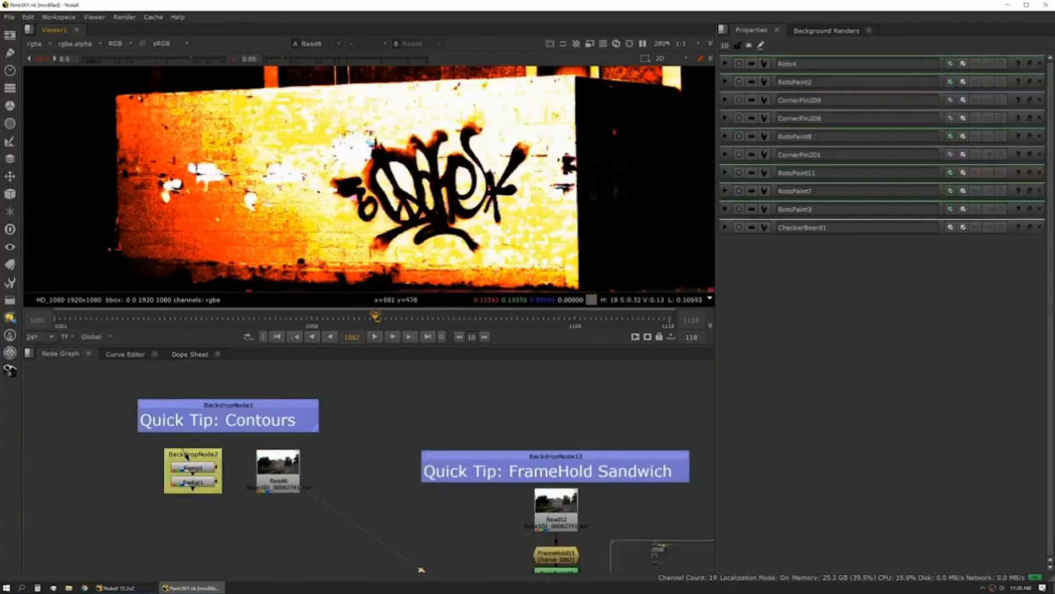
Step: Reset the viewer's gamma and gain to their defaults
{"action": "middle_click_drag", "start_coordinate": [460, 465], "coordinate": [372, 435]}
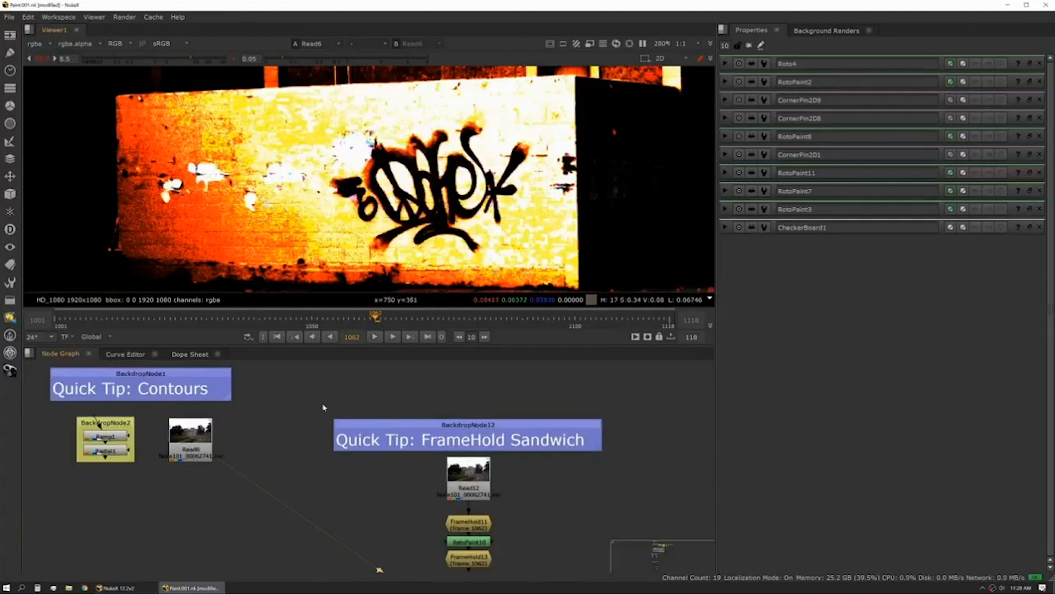
{"action": "middle_click_drag", "start_coordinate": [324, 407], "coordinate": [312, 392]}
{"action": "left_click", "coordinate": [233, 59]}
{"action": "left_click", "coordinate": [42, 59]}
Step: Display the RotoPaint10 node in the FrameHold Sandwich section and open its properties
{"action": "middle_click_drag", "start_coordinate": [385, 446], "coordinate": [310, 406]}
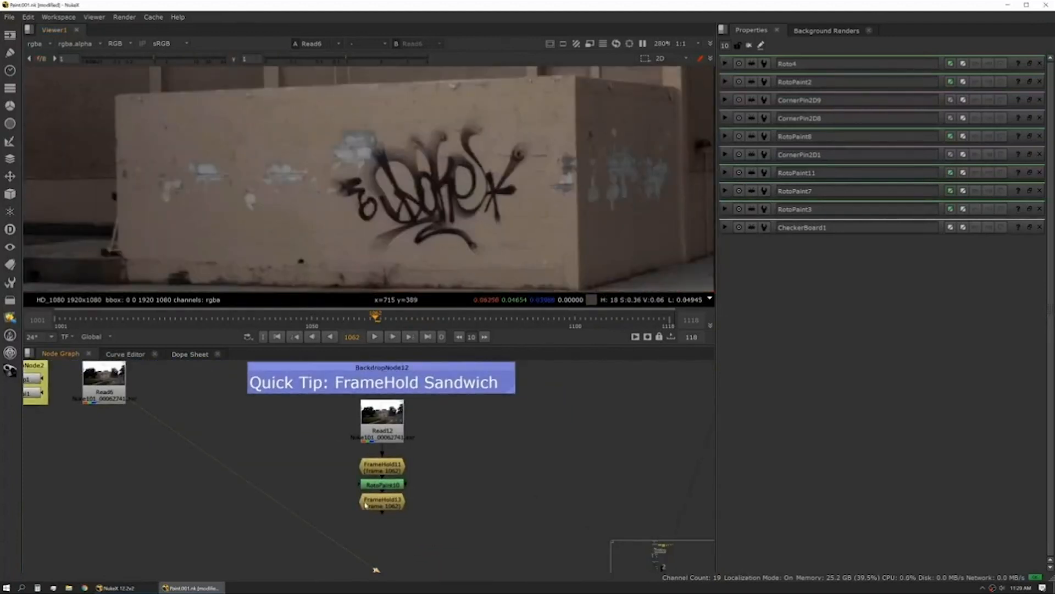
{"action": "left_click", "coordinate": [384, 485]}
{"action": "key", "text": "1"}
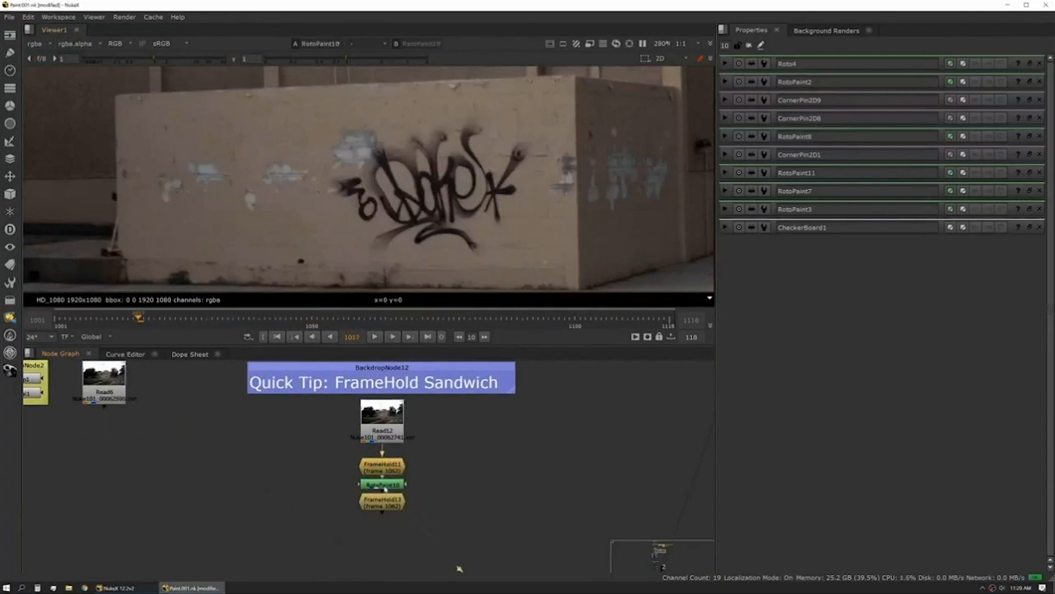
{"action": "double_click", "coordinate": [379, 485]}
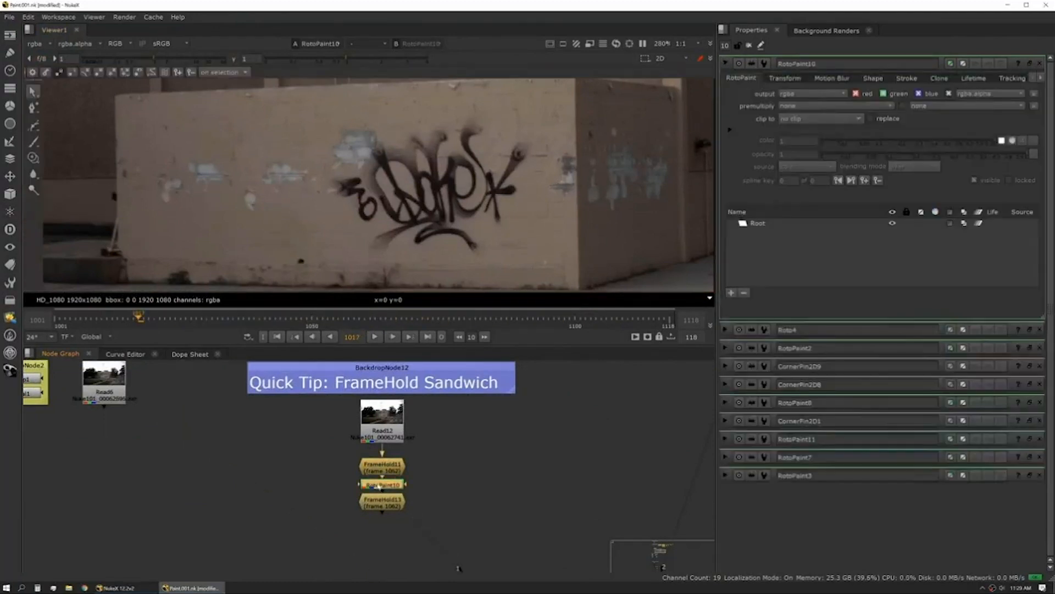
Step: Paint loose white brush strokes over the graffiti wall in RotoPaint10 with opacity 1, size 70 and hardness 0.2
{"action": "left_click", "coordinate": [33, 141]}
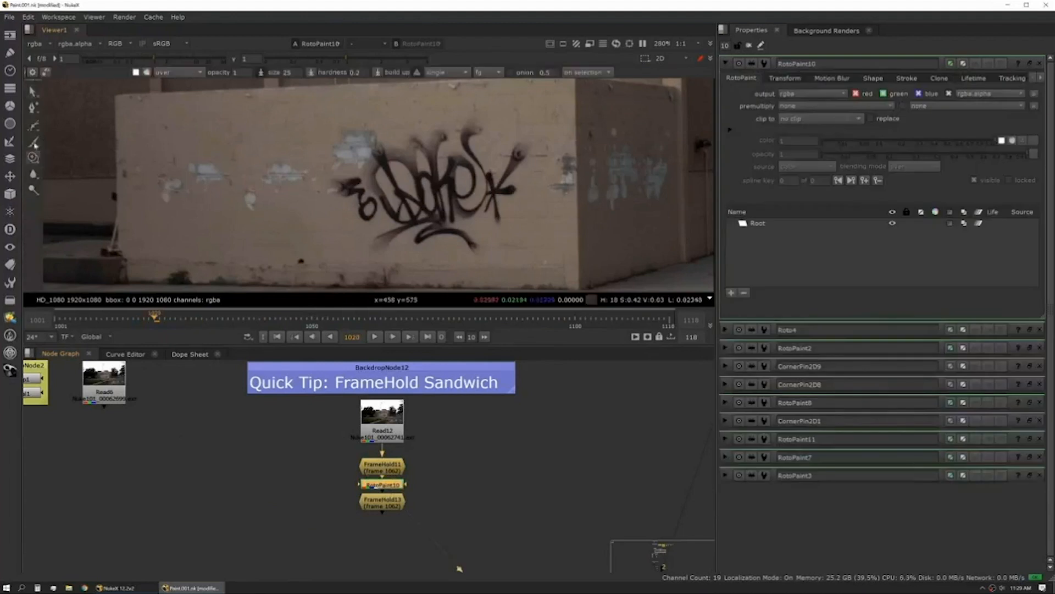
{"action": "left_click_drag", "start_coordinate": [248, 173], "coordinate": [233, 208]}
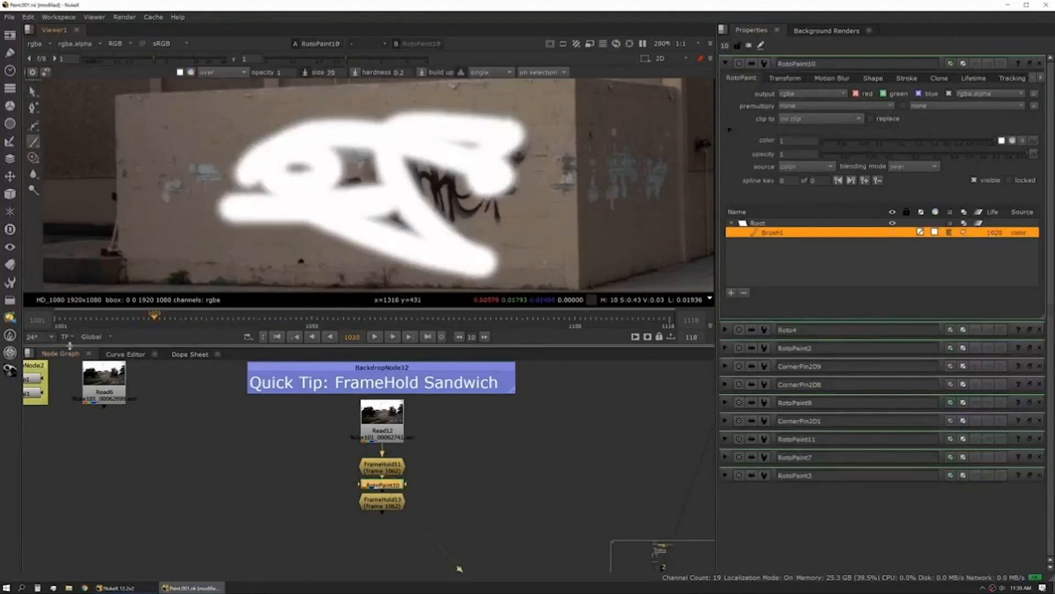
{"action": "left_click", "coordinate": [528, 319]}
{"action": "left_click_drag", "start_coordinate": [391, 141], "coordinate": [629, 183]}
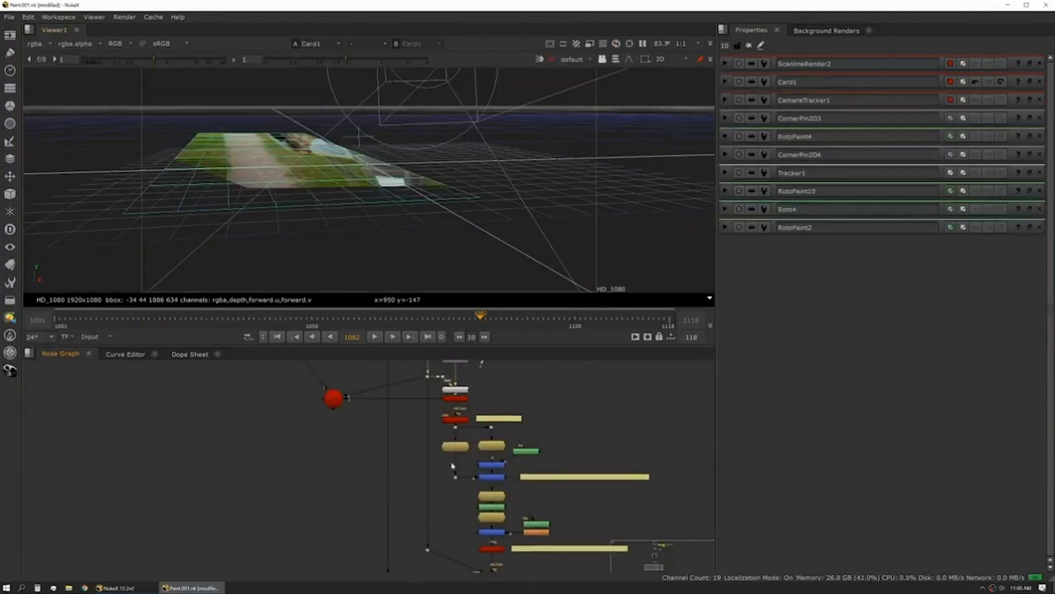
Step: Display the Card2 node in the viewer and open its properties
{"action": "middle_click_drag", "start_coordinate": [470, 528], "coordinate": [446, 477]}
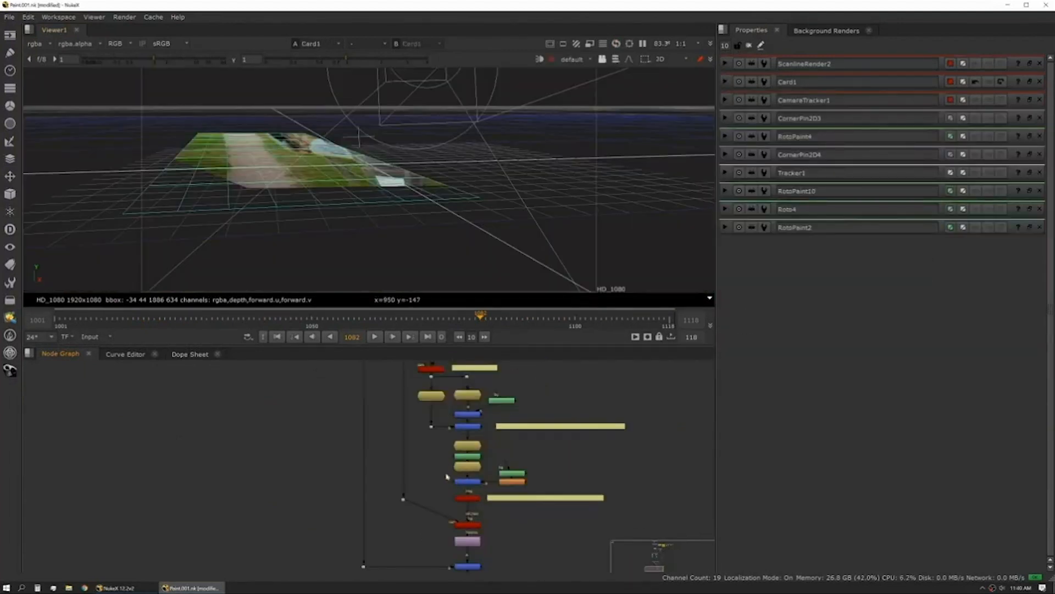
{"action": "double_click", "coordinate": [467, 498]}
{"action": "key", "text": "1"}
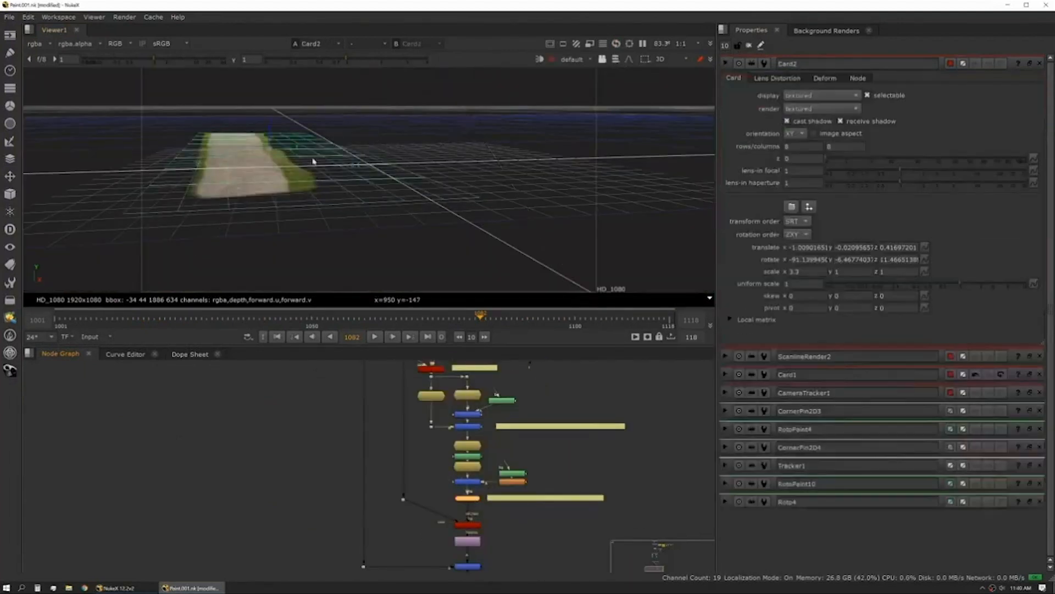
Step: Display ScanlineRender3 in the 2D view, open its properties and play back the rendered path patch
{"action": "scroll", "coordinate": [461, 527], "scroll_direction": "up", "scroll_amount": 3}
{"action": "double_click", "coordinate": [458, 526]}
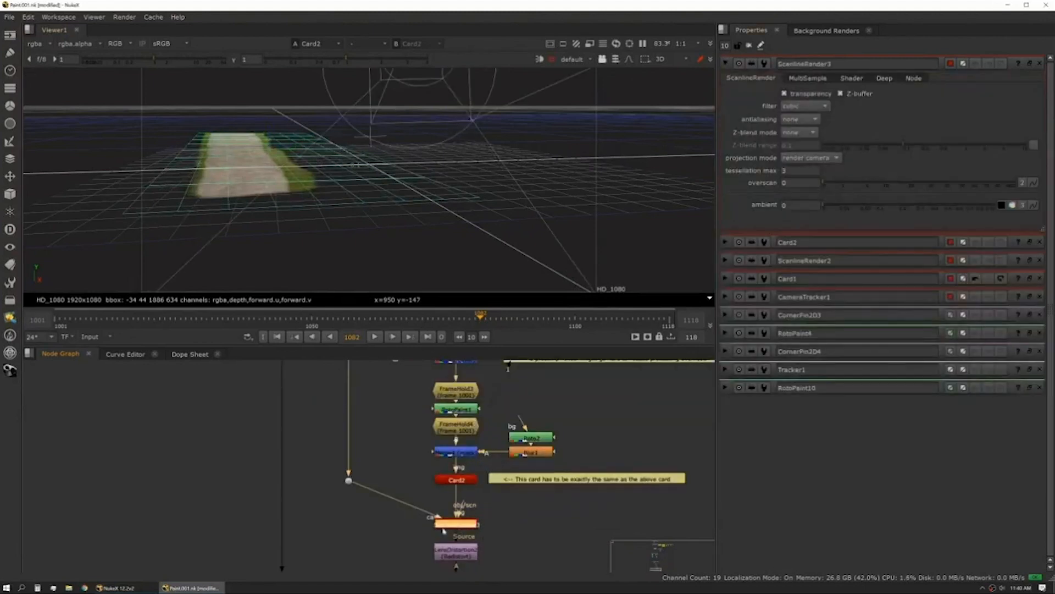
{"action": "key", "text": "1"}
{"action": "left_click", "coordinate": [433, 217]}
{"action": "key", "text": "Tab"}
{"action": "left_click", "coordinate": [375, 336]}
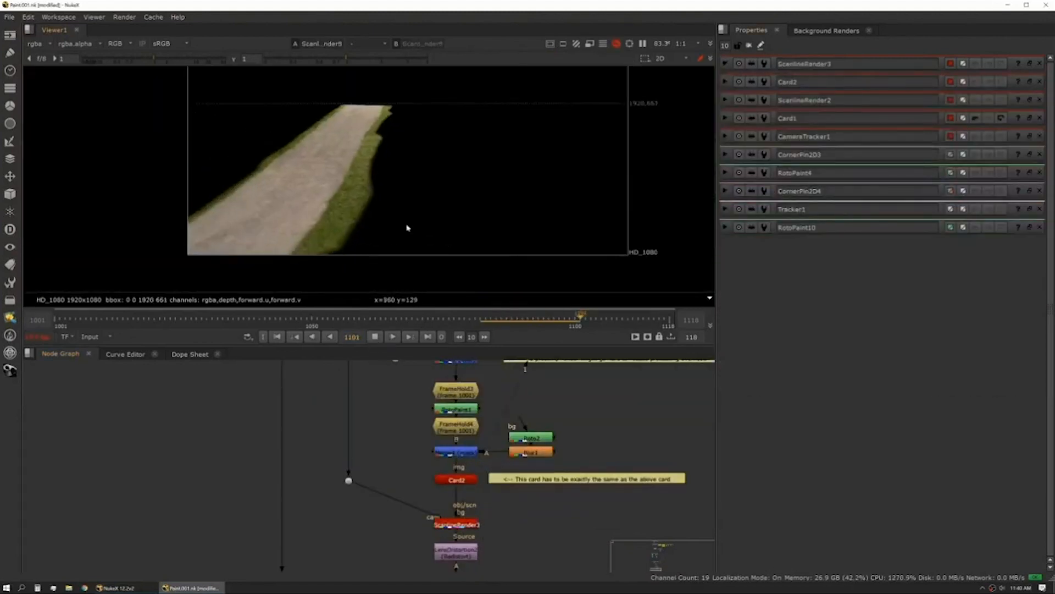
Step: Display the lens distortion node below ScanlineRender3 during playback and stop the playback
{"action": "middle_click_drag", "start_coordinate": [471, 529], "coordinate": [471, 460]}
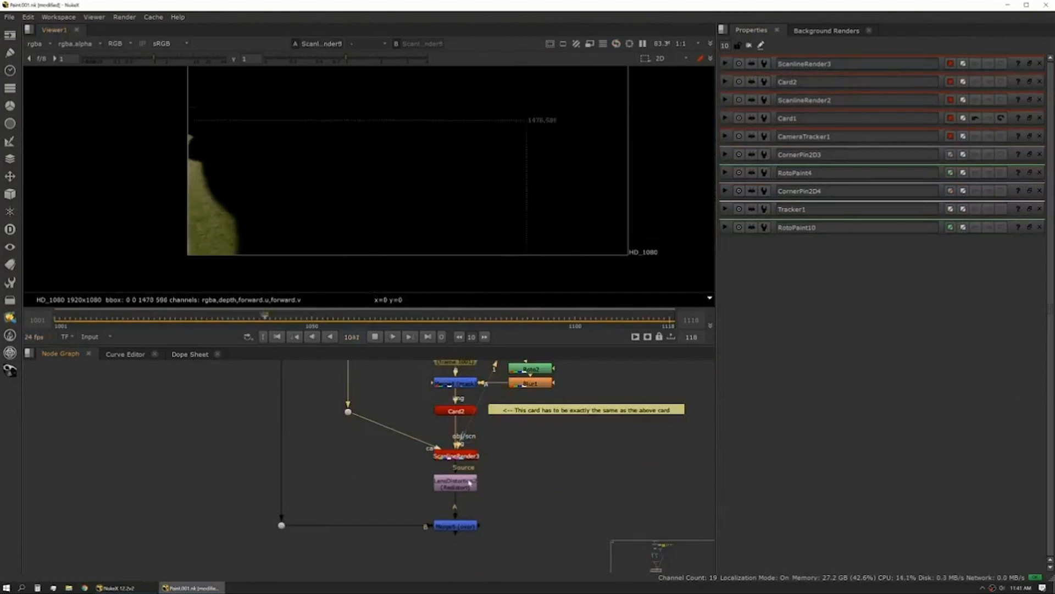
{"action": "left_click", "coordinate": [470, 482]}
{"action": "key", "text": "1"}
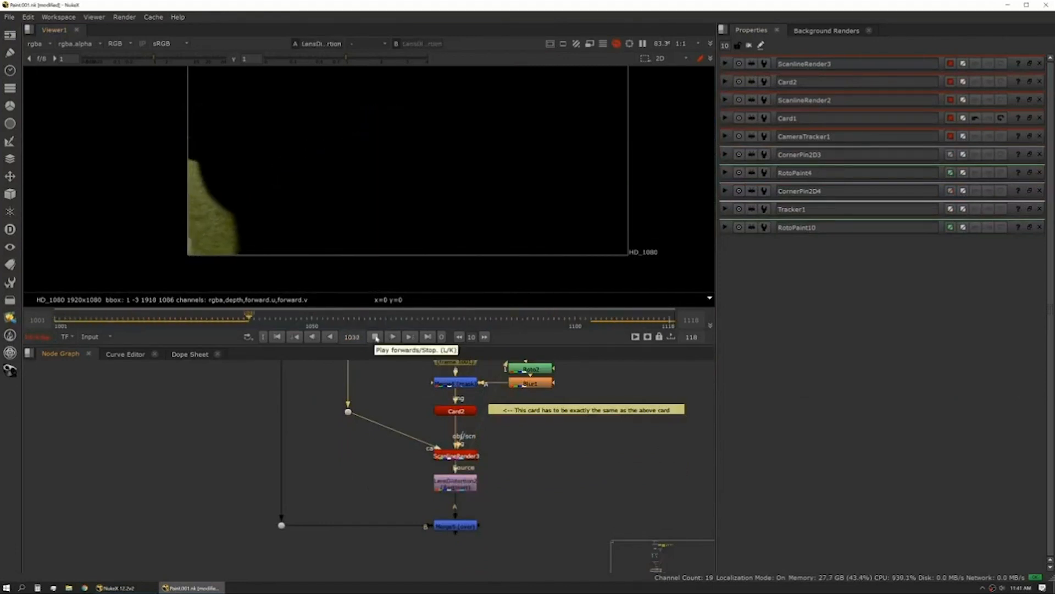
{"action": "left_click", "coordinate": [376, 338]}
Step: Display the final Merge5 composite in a full-window viewer, fit the image and play it until about frame 1083
{"action": "scroll", "coordinate": [434, 484], "scroll_direction": "down", "scroll_amount": 3}
{"action": "scroll", "coordinate": [432, 495], "scroll_direction": "up", "scroll_amount": 3}
{"action": "middle_click_drag", "start_coordinate": [433, 380], "coordinate": [434, 501]}
{"action": "scroll", "coordinate": [432, 449], "scroll_direction": "down", "scroll_amount": 3}
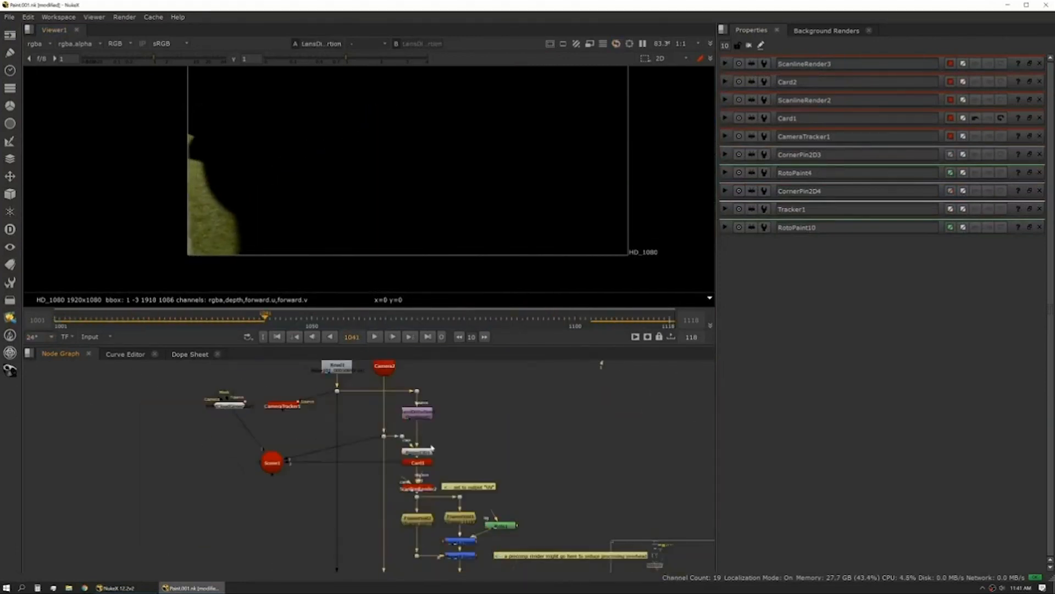
{"action": "middle_click_drag", "start_coordinate": [432, 448], "coordinate": [394, 272]}
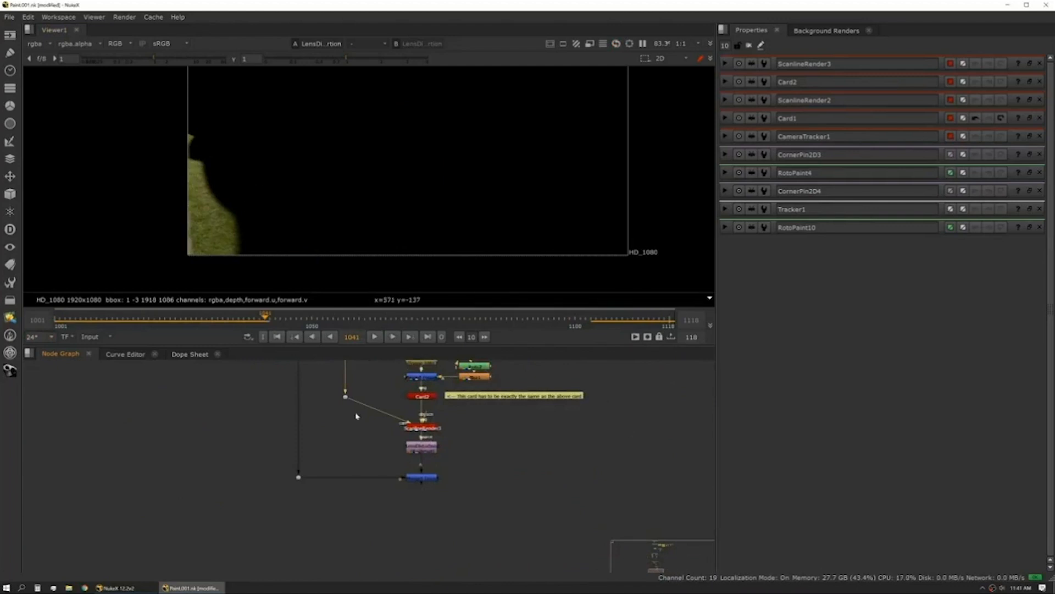
{"action": "key", "text": "1"}
{"action": "left_click", "coordinate": [375, 337]}
{"action": "key", "text": "space"}
{"action": "key", "text": "f"}
{"action": "key", "text": "f"}
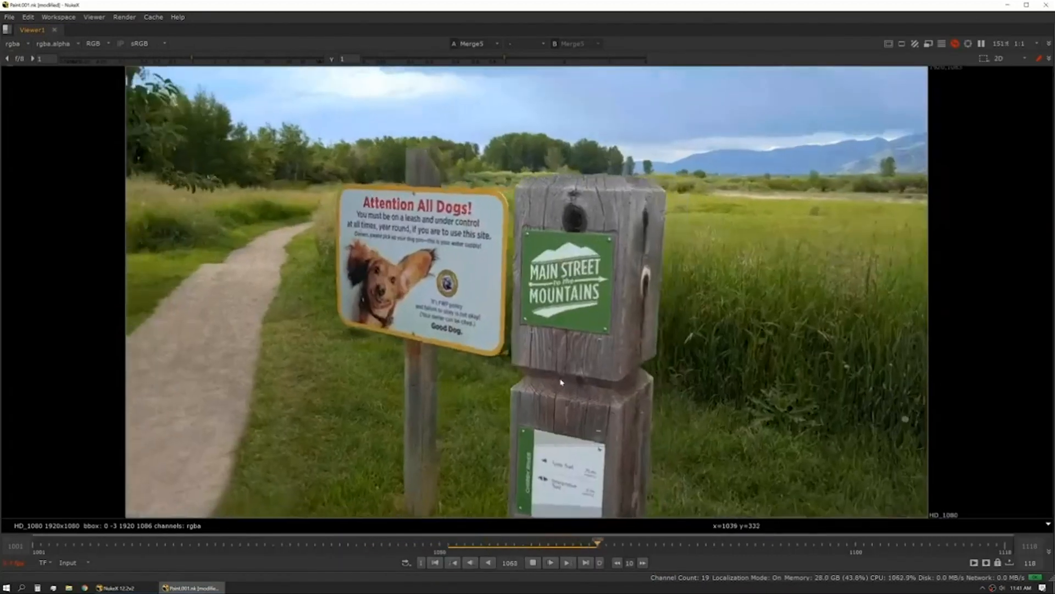
{"action": "left_click", "coordinate": [532, 564]}
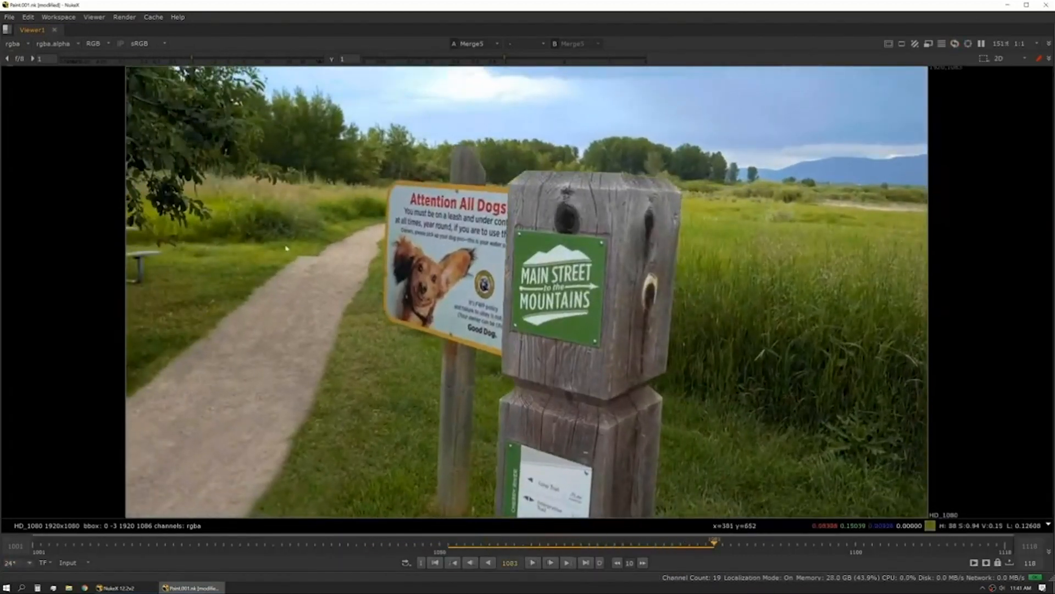
Step: Examine the cleaned path and grass in the Merge5 composite up close and play the shot again
{"action": "scroll", "coordinate": [300, 250], "scroll_direction": "up", "scroll_amount": 5}
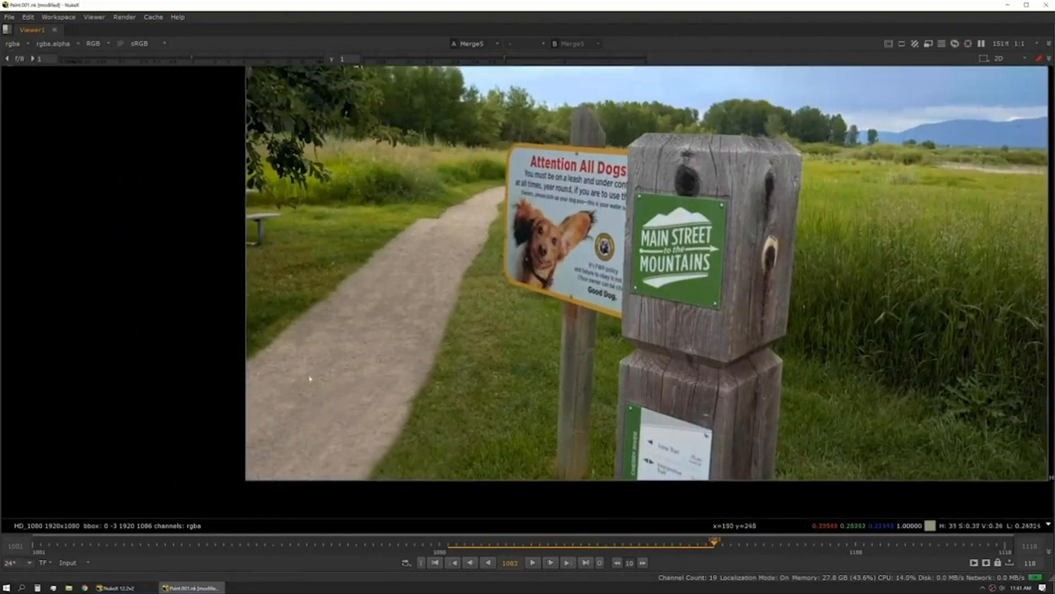
{"action": "scroll", "coordinate": [550, 333], "scroll_direction": "down", "scroll_amount": 4}
{"action": "scroll", "coordinate": [578, 369], "scroll_direction": "down", "scroll_amount": 1}
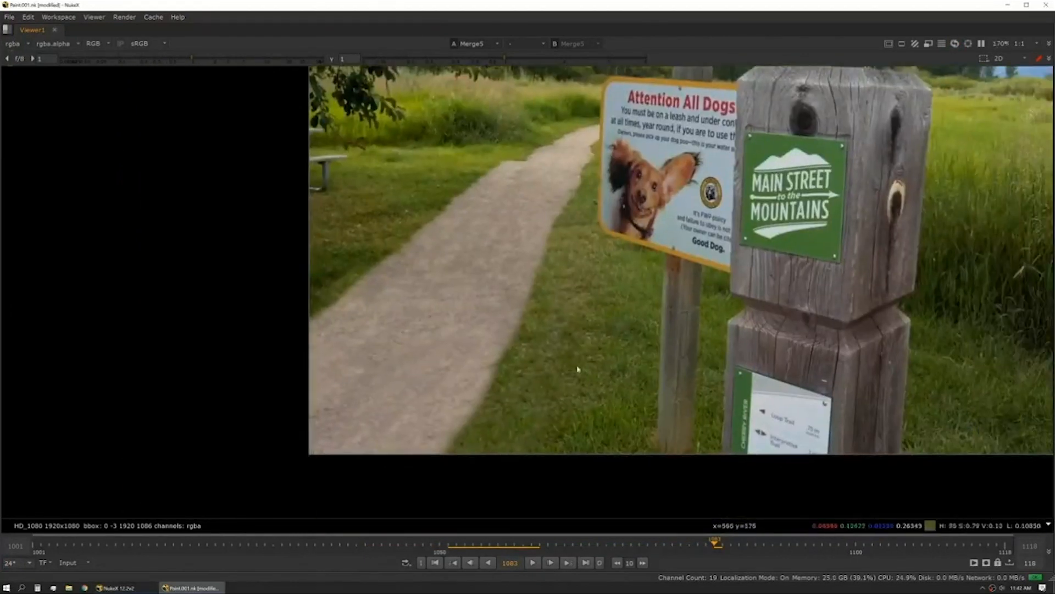
{"action": "left_click", "coordinate": [532, 562]}
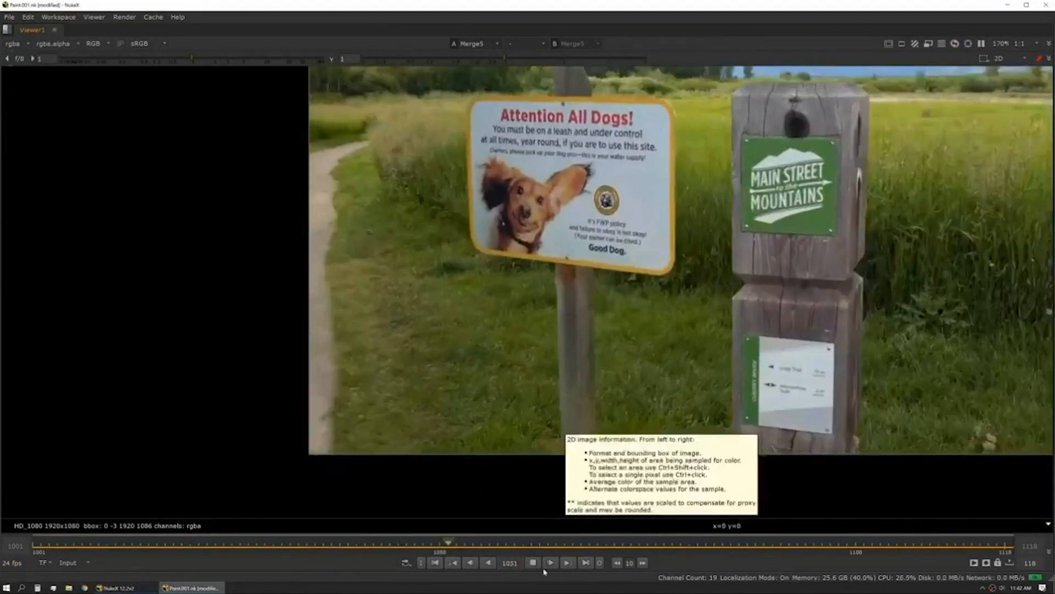
{"action": "left_click", "coordinate": [533, 563]}
Step: Restore the normal workspace layout and fit the Merge5 image in the viewer
{"action": "key", "text": "space"}
{"action": "key", "text": "f"}
{"action": "middle_click_drag", "start_coordinate": [477, 507], "coordinate": [491, 554]}
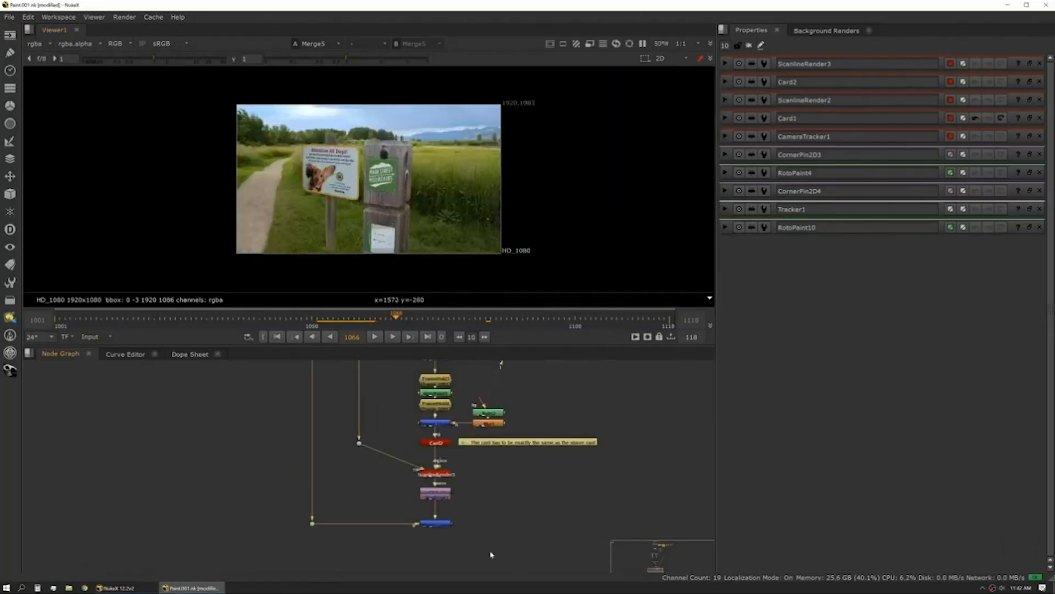
{"action": "middle_click_drag", "start_coordinate": [436, 433], "coordinate": [470, 493]}
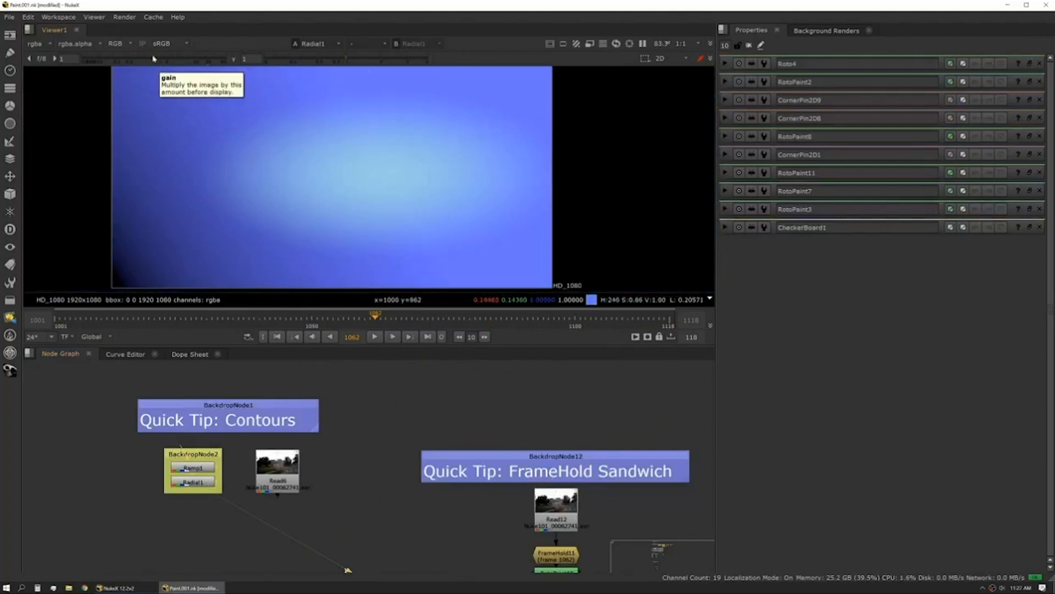
Step: Lower the viewer's gamma to about 0.075 and adjust its gain to examine Radial1's contours
{"action": "left_click_drag", "start_coordinate": [345, 59], "coordinate": [286, 59]}
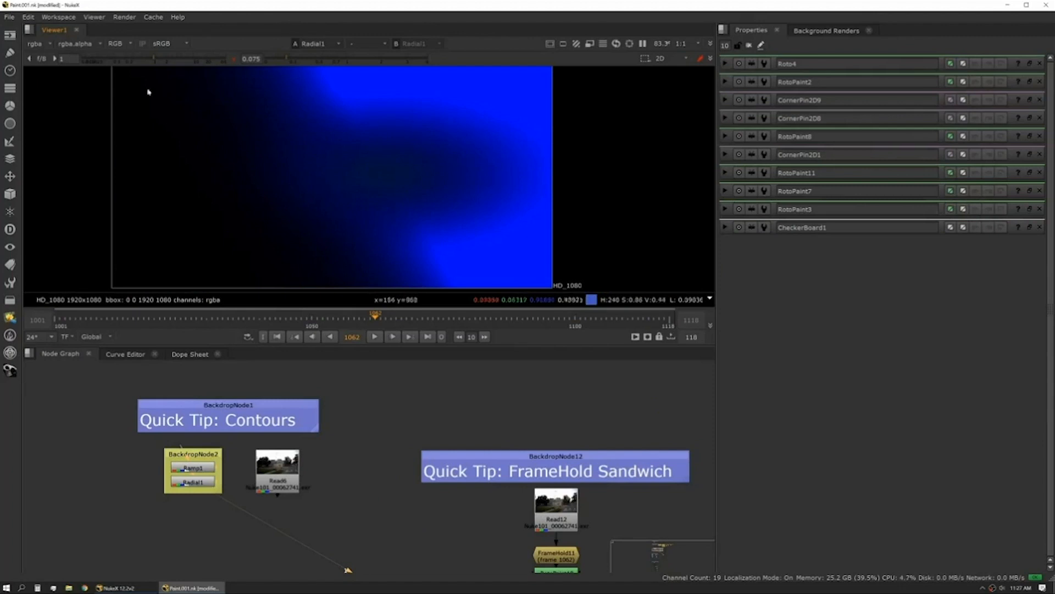
{"action": "left_click_drag", "start_coordinate": [96, 60], "coordinate": [197, 62]}
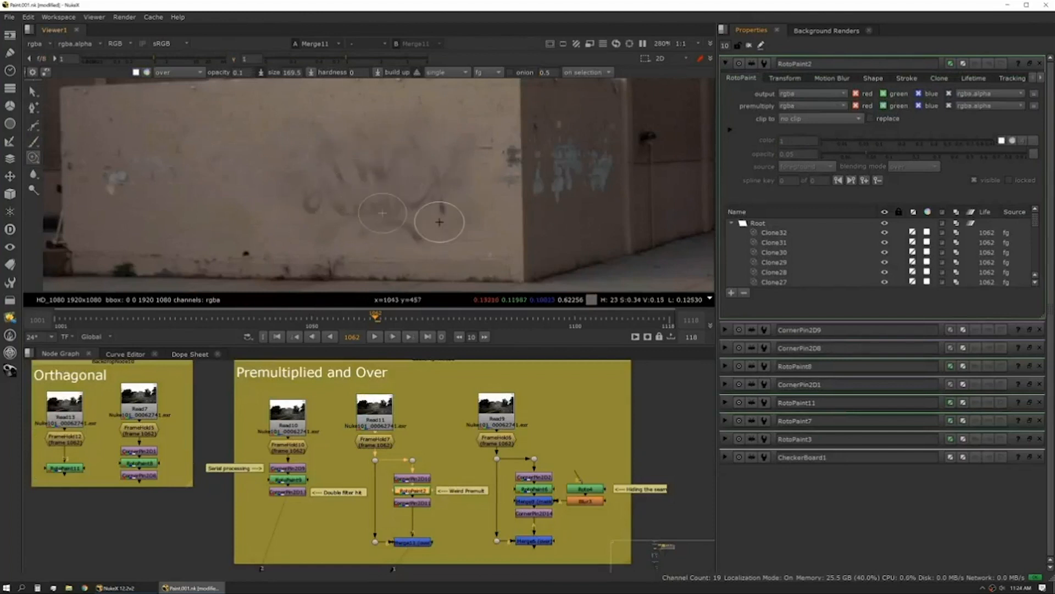
Step: Undo the last clone stroke in RotoPaint2
{"action": "key", "text": "ctrl+z"}
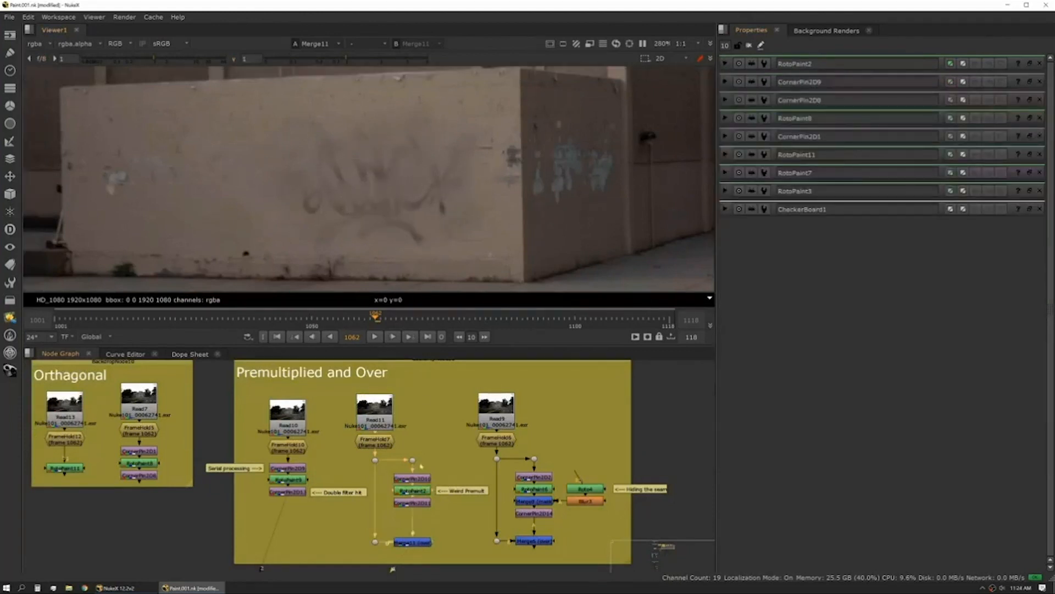
Step: Display the upper corner pin and the RotoPaint node of the "Hiding the seam" branch, and open Roto4's properties
{"action": "middle_click_drag", "start_coordinate": [511, 477], "coordinate": [405, 474]}
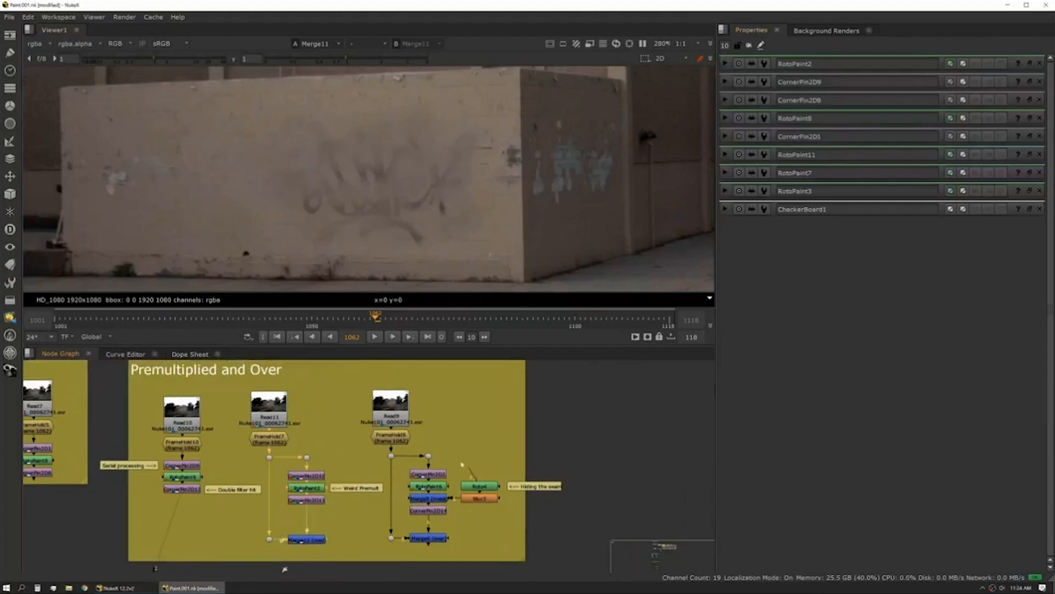
{"action": "left_click", "coordinate": [428, 475]}
{"action": "key", "text": "1"}
{"action": "scroll", "coordinate": [382, 198], "scroll_direction": "down", "scroll_amount": 6}
{"action": "middle_click_drag", "start_coordinate": [381, 198], "coordinate": [384, 169]}
{"action": "left_click", "coordinate": [428, 487]}
{"action": "key", "text": "1"}
{"action": "scroll", "coordinate": [371, 160], "scroll_direction": "down", "scroll_amount": 1}
{"action": "double_click", "coordinate": [479, 486]}
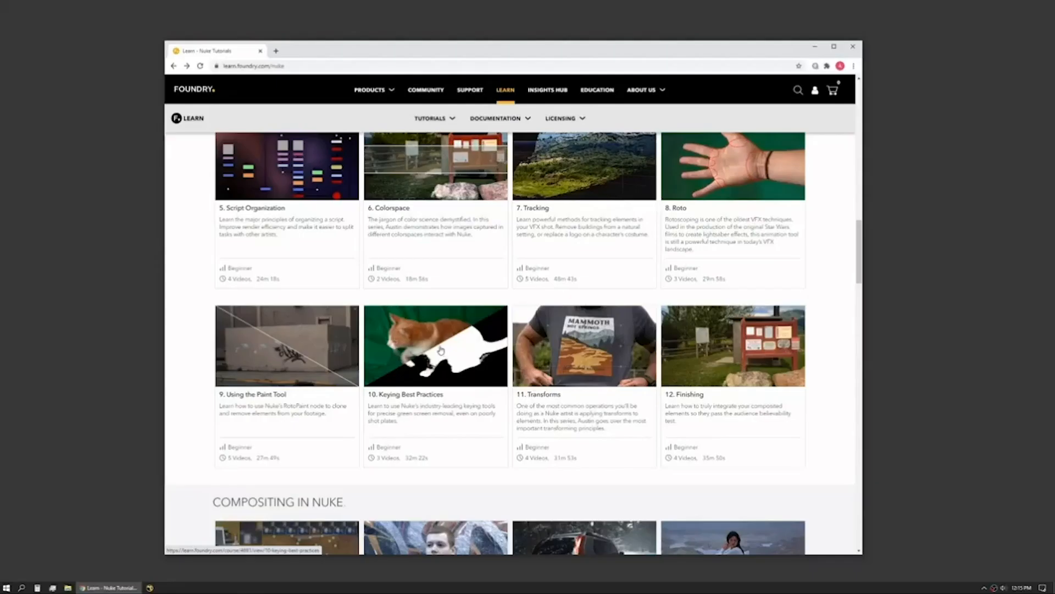
Step: On the Foundry Learn page, open the 10. Keying Best Practices course and look through its overview
{"action": "left_click", "coordinate": [440, 350]}
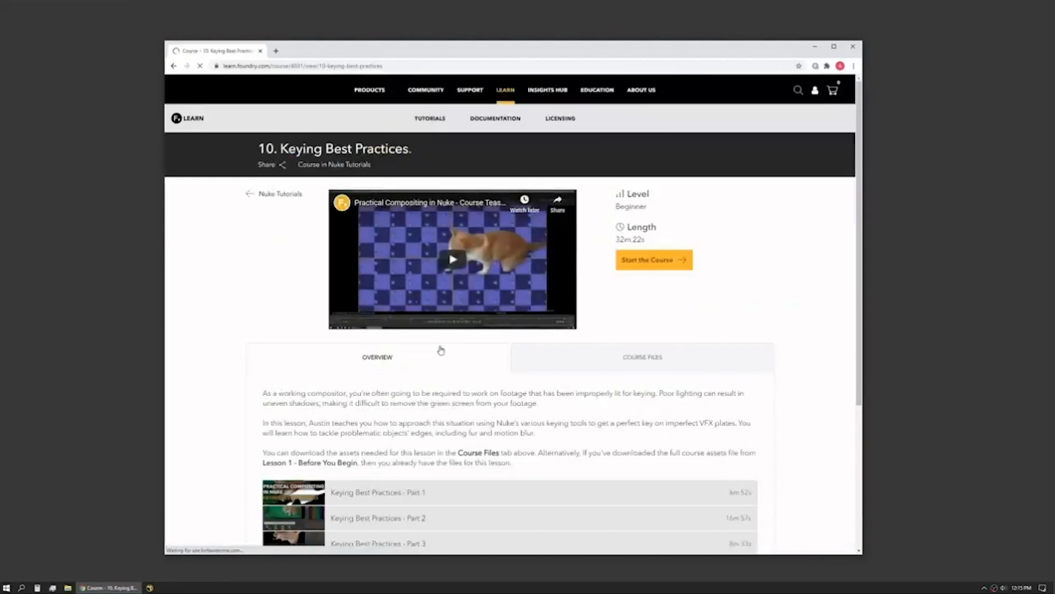
{"action": "scroll", "coordinate": [810, 325], "scroll_direction": "down", "scroll_amount": 3}
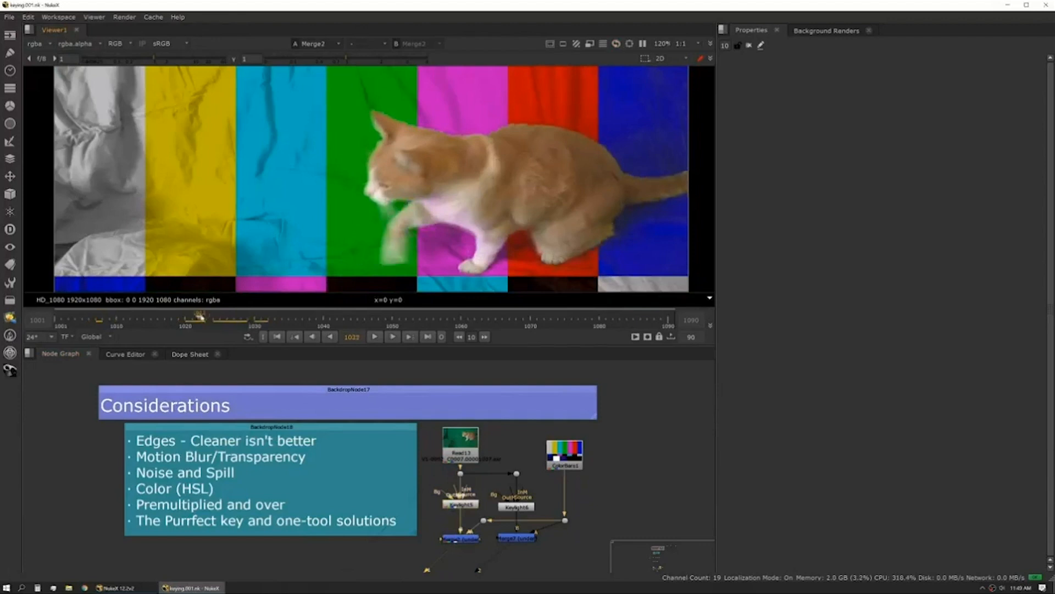
Step: Examine the cat's keyed edges over the color bars and display Keylight5's alpha channel
{"action": "scroll", "coordinate": [321, 235], "scroll_direction": "up", "scroll_amount": 4}
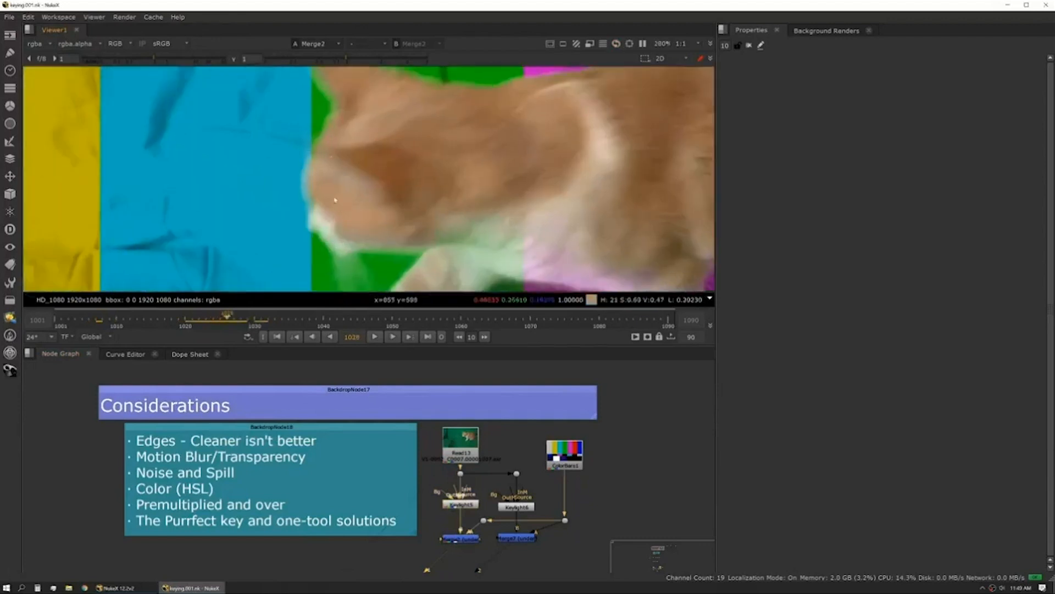
{"action": "scroll", "coordinate": [321, 235], "scroll_direction": "down", "scroll_amount": 4}
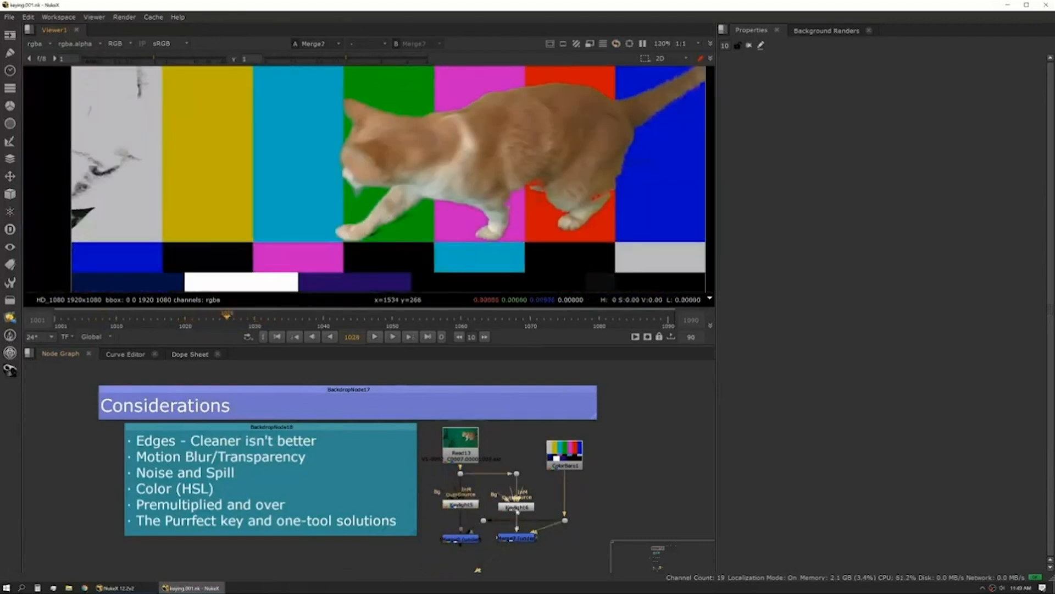
{"action": "key", "text": "2"}
{"action": "key", "text": "a"}
{"action": "left_click", "coordinate": [460, 504]}
{"action": "key", "text": "1"}
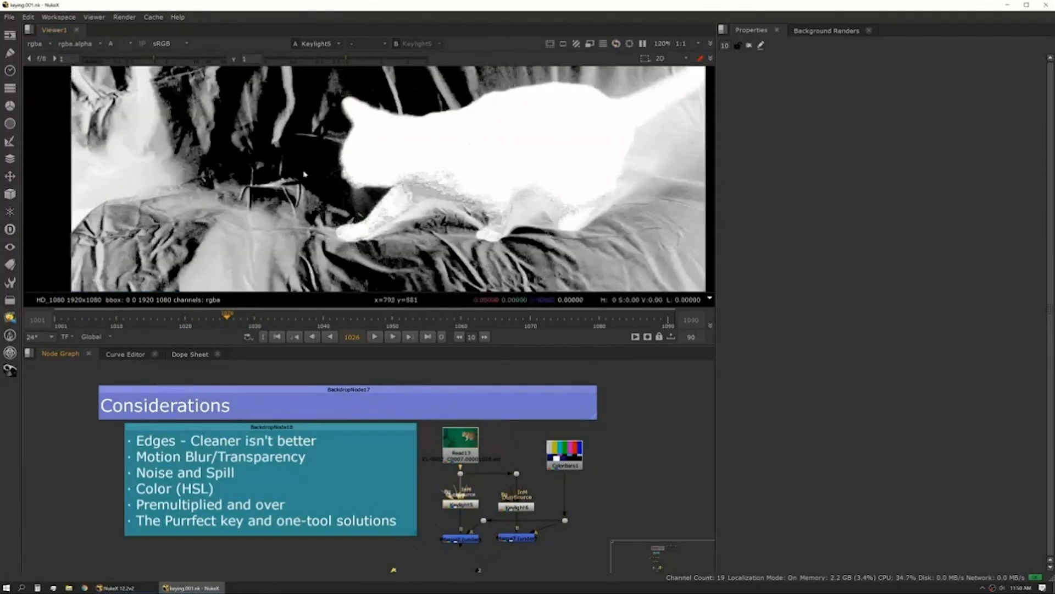
Step: Display Merge2's alpha with the whole cat in view and return the viewer to full color
{"action": "scroll", "coordinate": [300, 170], "scroll_direction": "down", "scroll_amount": 2}
{"action": "left_click", "coordinate": [468, 539]}
{"action": "key", "text": "1"}
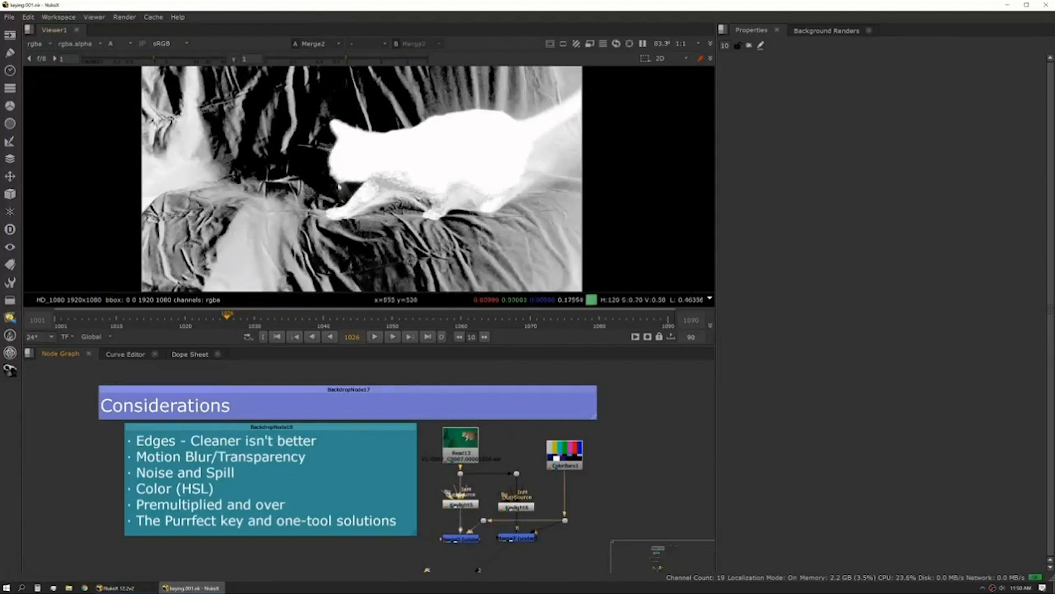
{"action": "key", "text": "a"}
Step: Open Keylight5's properties, adjust one of its sliders and scrub to an earlier frame
{"action": "scroll", "coordinate": [343, 174], "scroll_direction": "up", "scroll_amount": 6}
{"action": "double_click", "coordinate": [460, 504]}
{"action": "mouse_move", "coordinate": [919, 143]}
{"action": "left_mouse_down"}
{"action": "mouse_move", "coordinate": [958, 143]}
{"action": "mouse_move", "coordinate": [912, 151]}
{"action": "mouse_move", "coordinate": [933, 152]}
{"action": "left_mouse_up"}
{"action": "left_click_drag", "start_coordinate": [237, 320], "coordinate": [191, 321]}
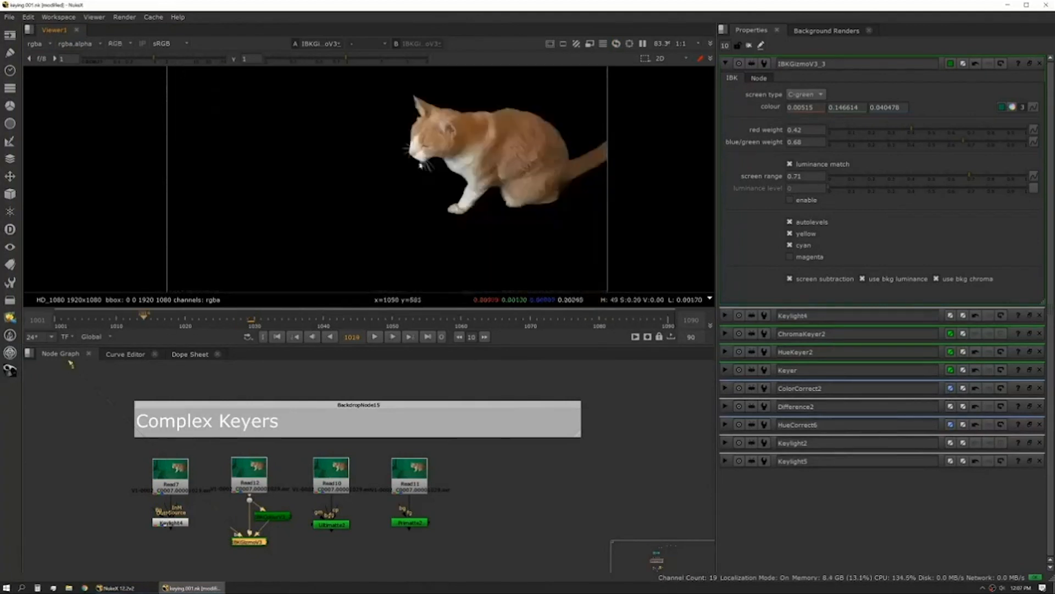
Step: Slightly increase the red weight of IBKGizmoV3_3 while viewing the cat's whiskers up close
{"action": "scroll", "coordinate": [502, 236], "scroll_direction": "up", "scroll_amount": 4}
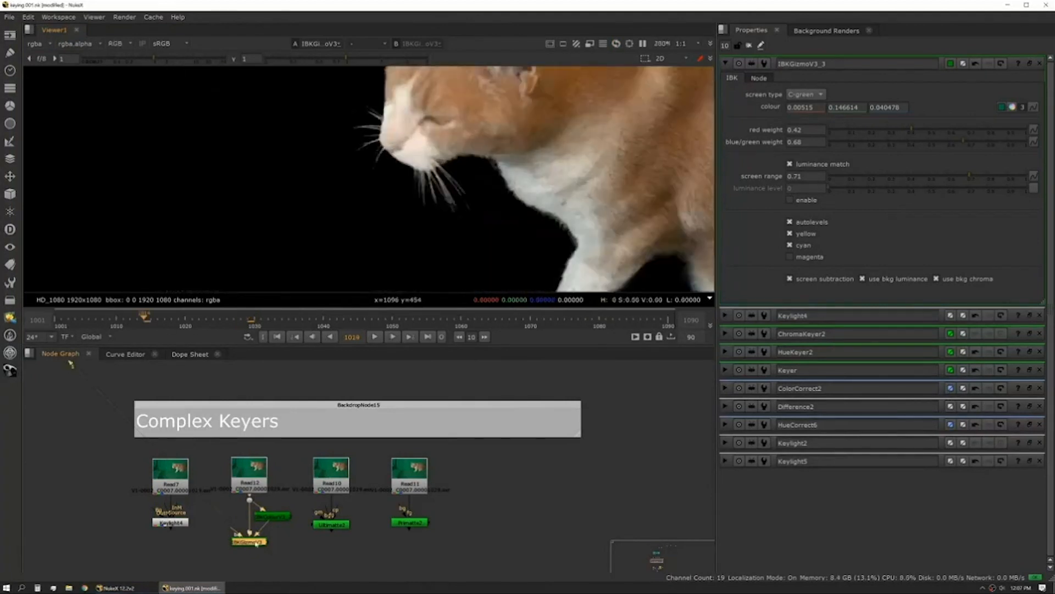
{"action": "mouse_move", "coordinate": [911, 130]}
{"action": "left_mouse_down"}
{"action": "mouse_move", "coordinate": [945, 130]}
{"action": "mouse_move", "coordinate": [922, 141]}
{"action": "left_mouse_up"}
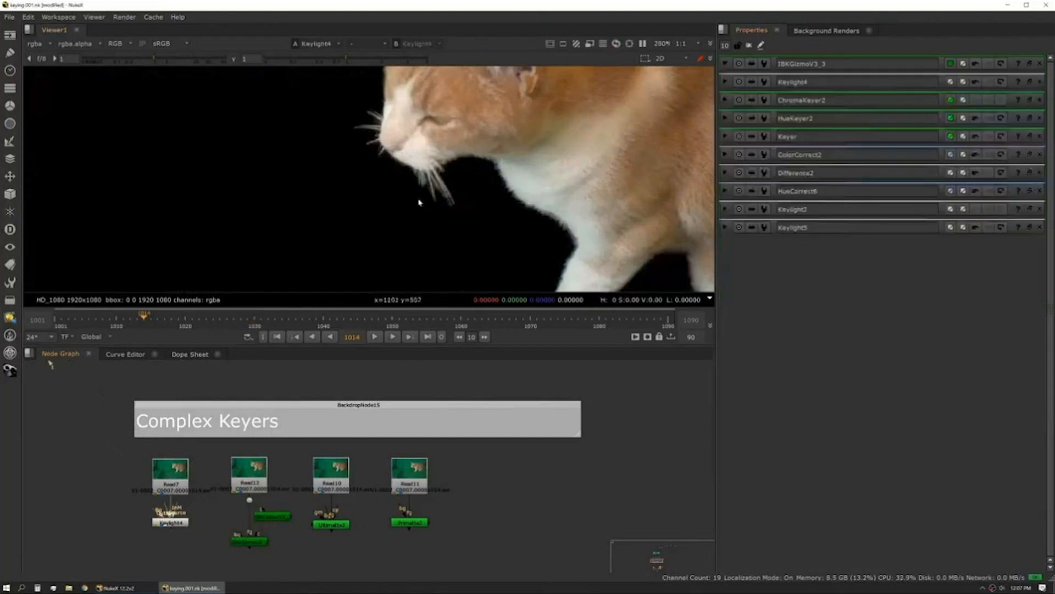
Step: Check Keylight4's alpha around the whiskers and display IBKGizmoV3_3 for comparison
{"action": "key", "text": "a"}
{"action": "key", "text": "a"}
{"action": "left_click", "coordinate": [259, 540]}
{"action": "key", "text": "1"}
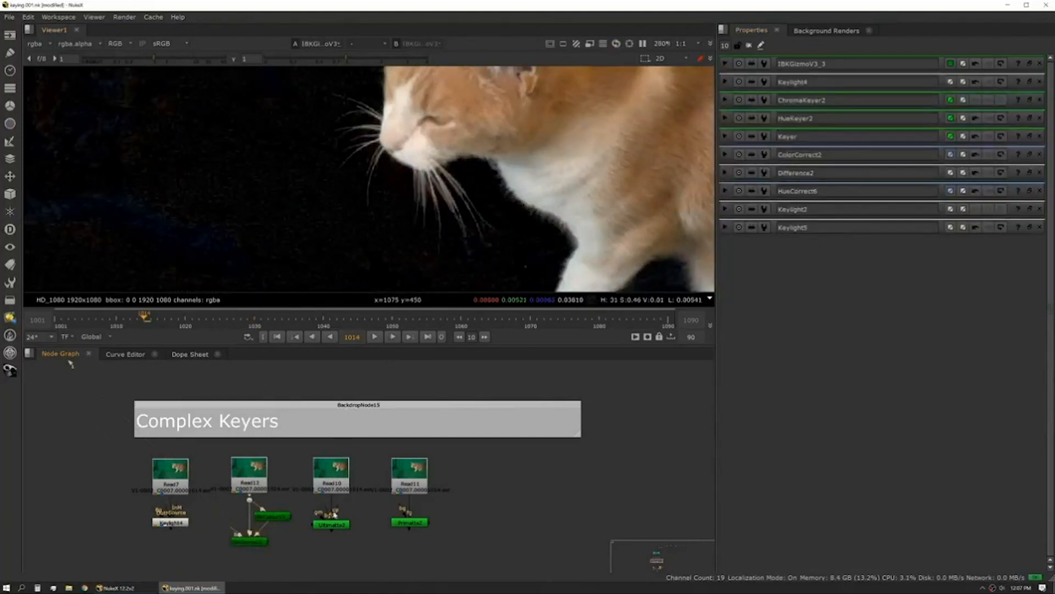
Step: Display the Ultimatte2 node, open its properties and review its density and shadow settings
{"action": "left_click", "coordinate": [332, 524]}
{"action": "key", "text": "1"}
{"action": "scroll", "coordinate": [423, 177], "scroll_direction": "down", "scroll_amount": 4}
{"action": "key", "text": "Return"}
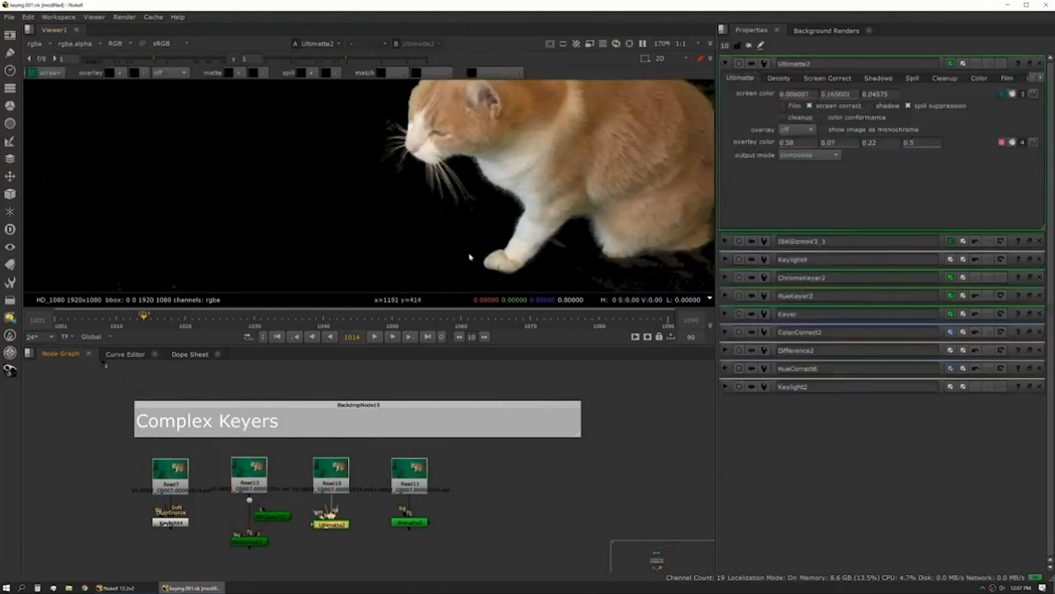
{"action": "left_click", "coordinate": [786, 80]}
{"action": "left_click", "coordinate": [881, 81]}
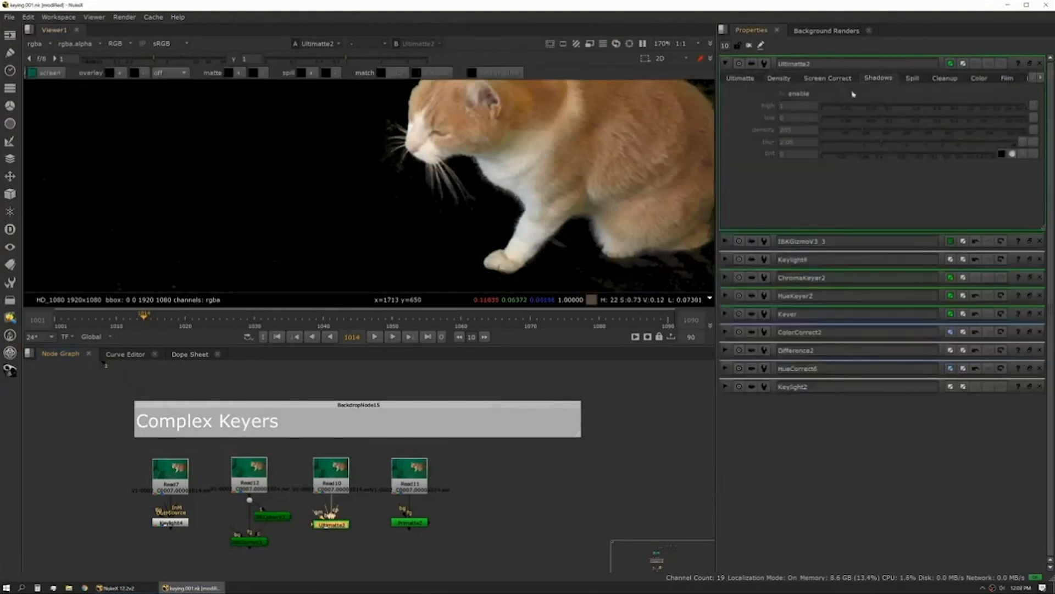
Step: Return to Ultimatte2's main settings, open Primatte2's properties and display its key of the cat
{"action": "left_click", "coordinate": [741, 78]}
{"action": "double_click", "coordinate": [411, 524]}
{"action": "key", "text": "1"}
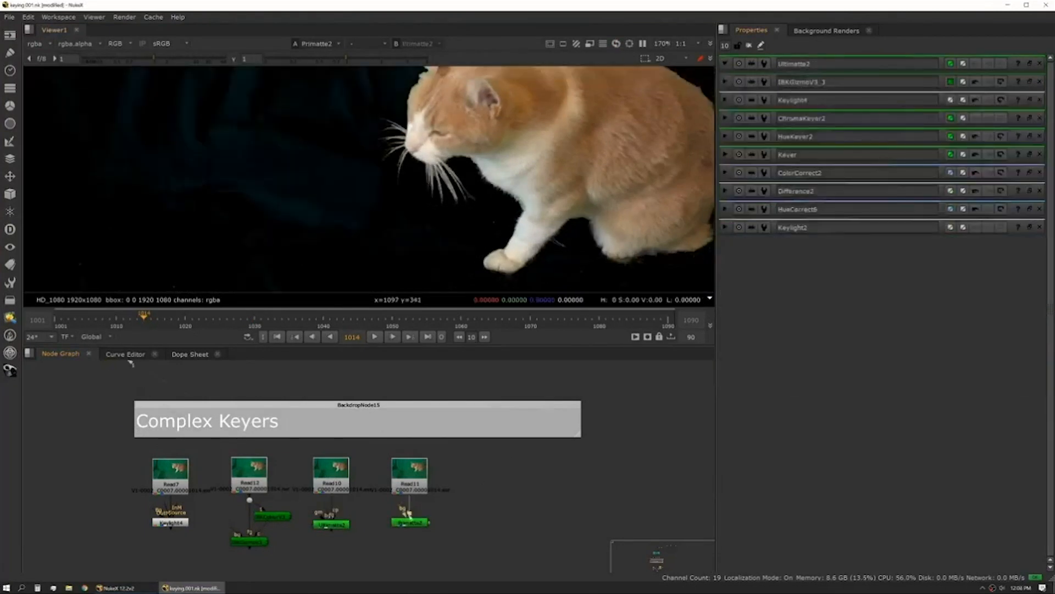
{"action": "left_click", "coordinate": [822, 219]}
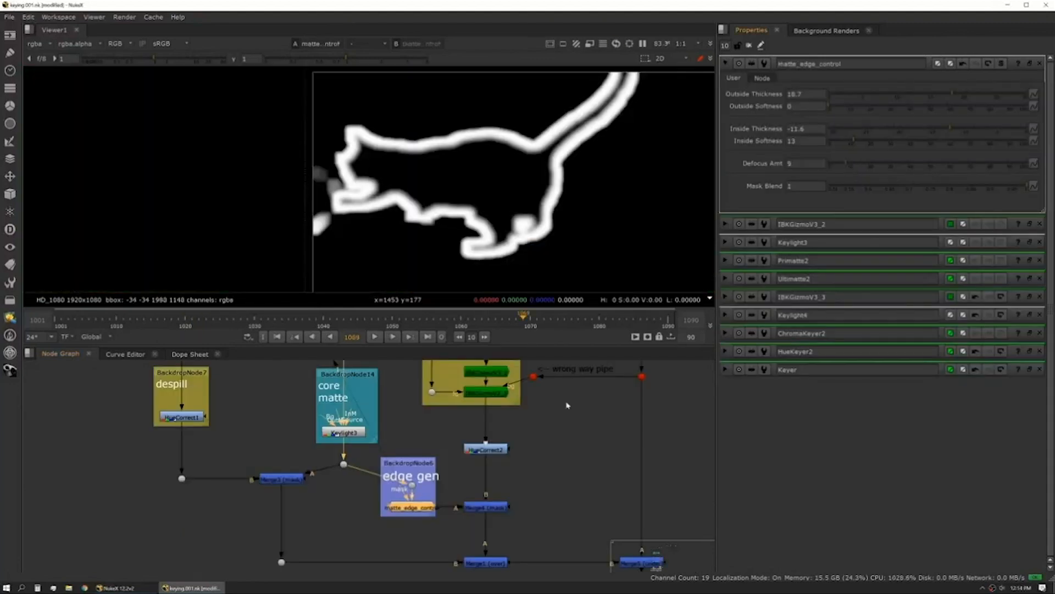
Step: Display IBKGizmoV3_2 from the edge matte group and check its alpha channel
{"action": "scroll", "coordinate": [351, 198], "scroll_direction": "up", "scroll_amount": 6}
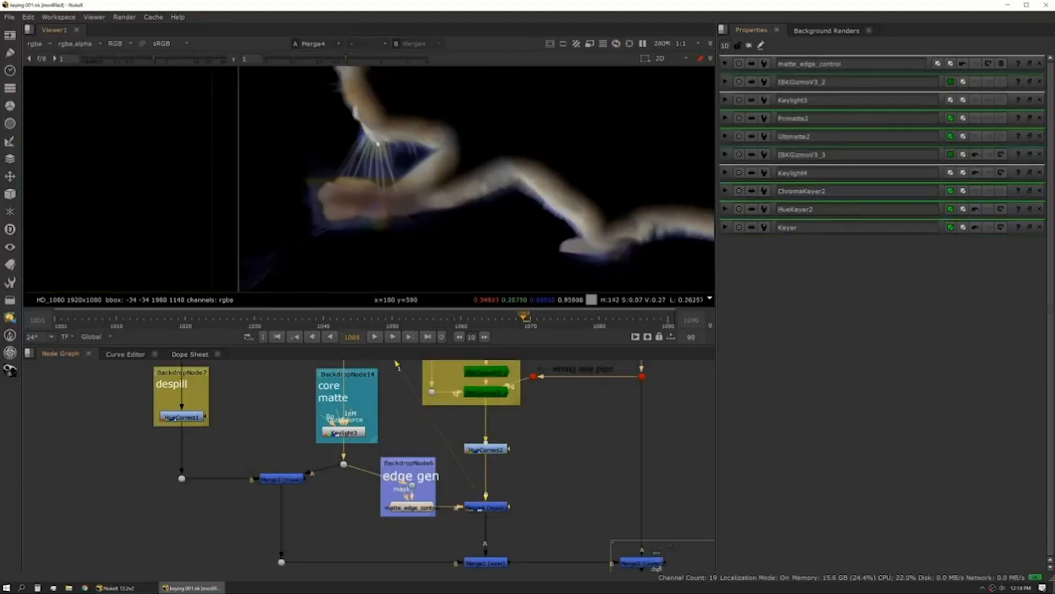
{"action": "double_click", "coordinate": [496, 393]}
{"action": "key", "text": "1"}
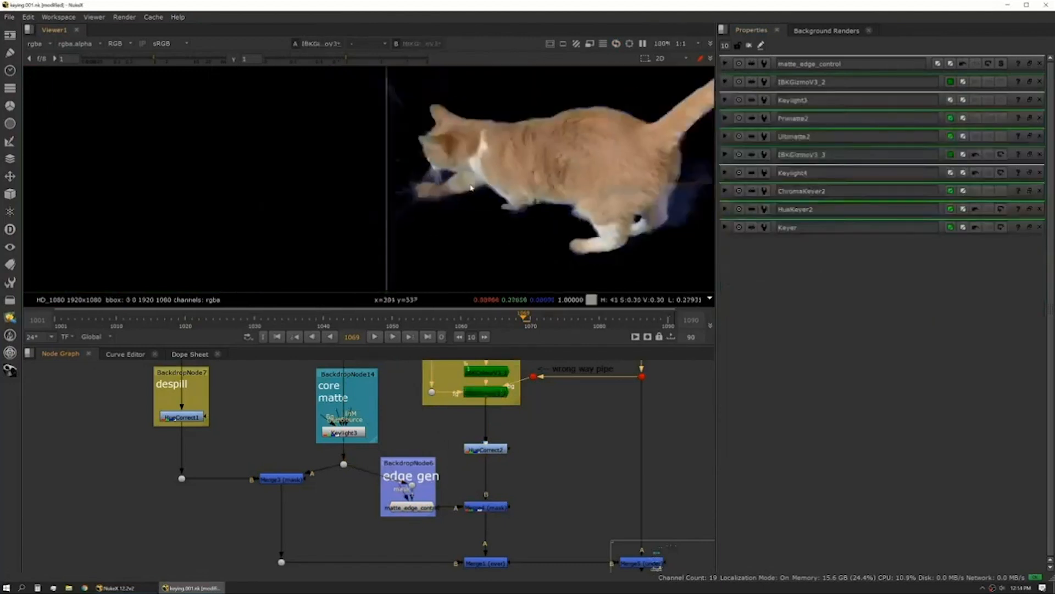
{"action": "key", "text": "a"}
{"action": "scroll", "coordinate": [471, 188], "scroll_direction": "down", "scroll_amount": 3}
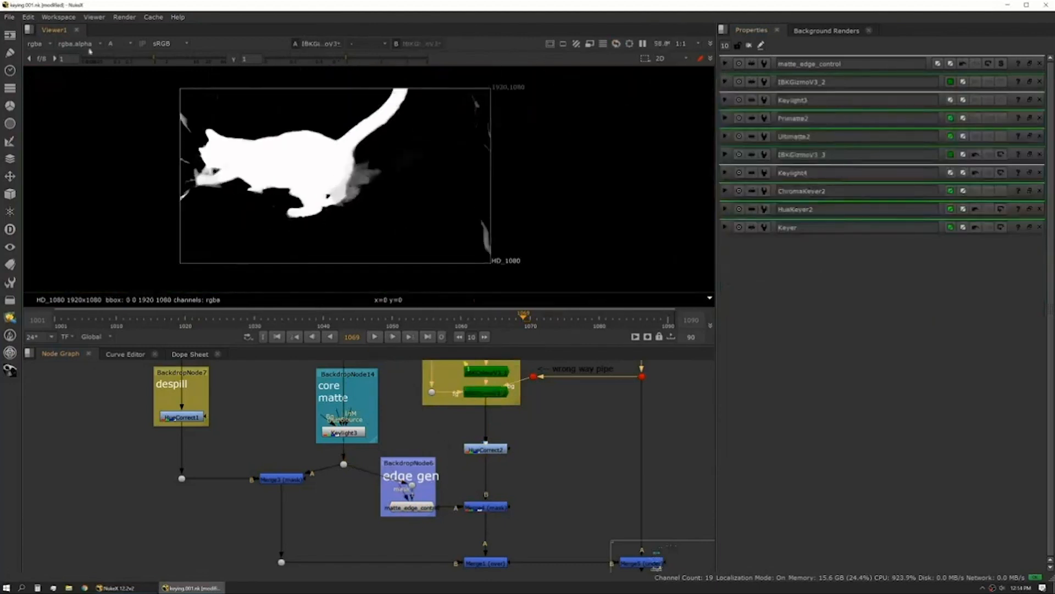
Step: Check the alpha of the Merge4 edge mask and display the combined Merge1 result in colour
{"action": "scroll", "coordinate": [308, 154], "scroll_direction": "up", "scroll_amount": 4}
{"action": "left_click", "coordinate": [486, 507]}
{"action": "key", "text": "1"}
{"action": "key", "text": "a"}
{"action": "left_click", "coordinate": [486, 562]}
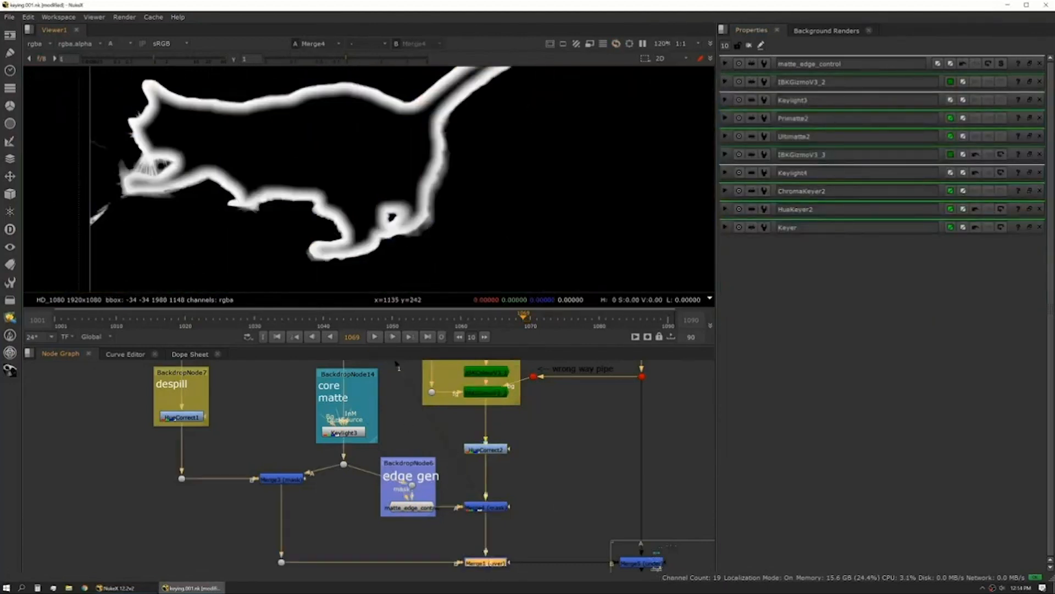
{"action": "key", "text": "1"}
{"action": "key", "text": "a"}
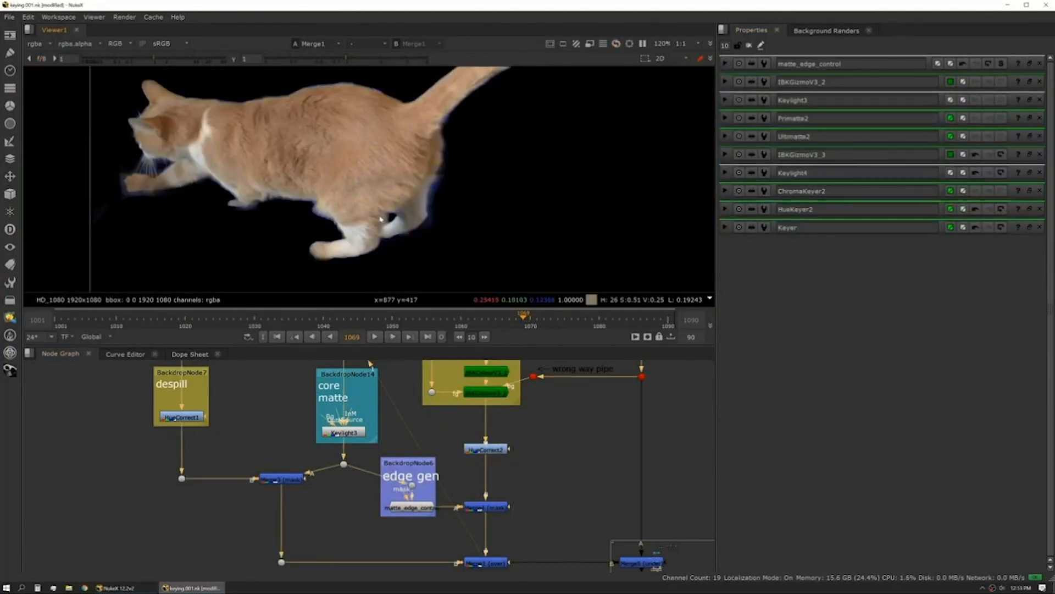
Step: Compare Merge4's isolated edges with the Merge1 composite, looking closely at the cat's front paw
{"action": "left_click", "coordinate": [499, 505]}
{"action": "key", "text": "1"}
{"action": "scroll", "coordinate": [415, 189], "scroll_direction": "down", "scroll_amount": 3}
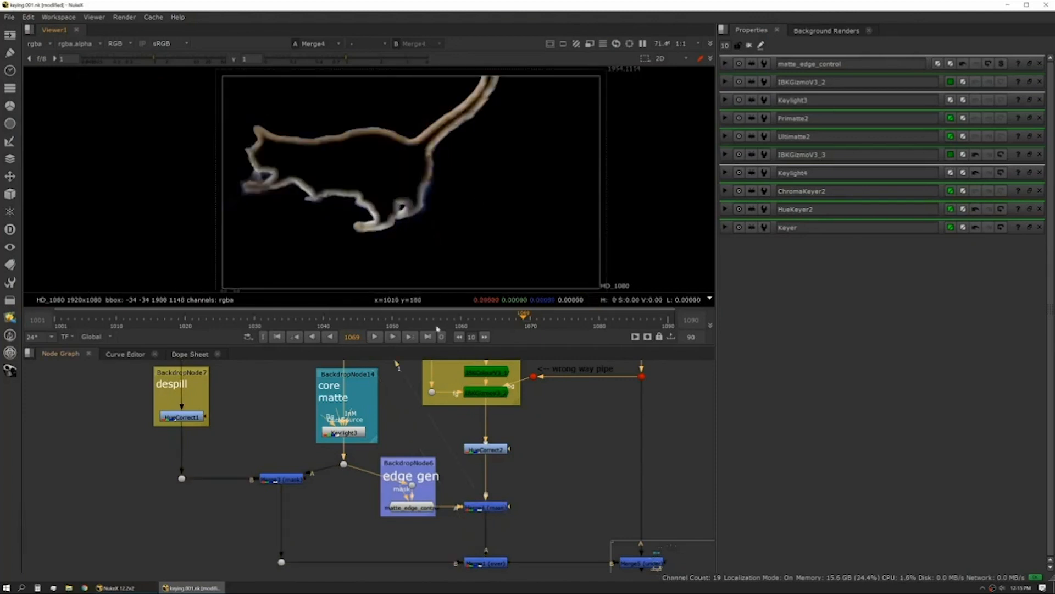
{"action": "left_click", "coordinate": [497, 562]}
{"action": "key", "text": "1"}
{"action": "scroll", "coordinate": [212, 192], "scroll_direction": "up", "scroll_amount": 6}
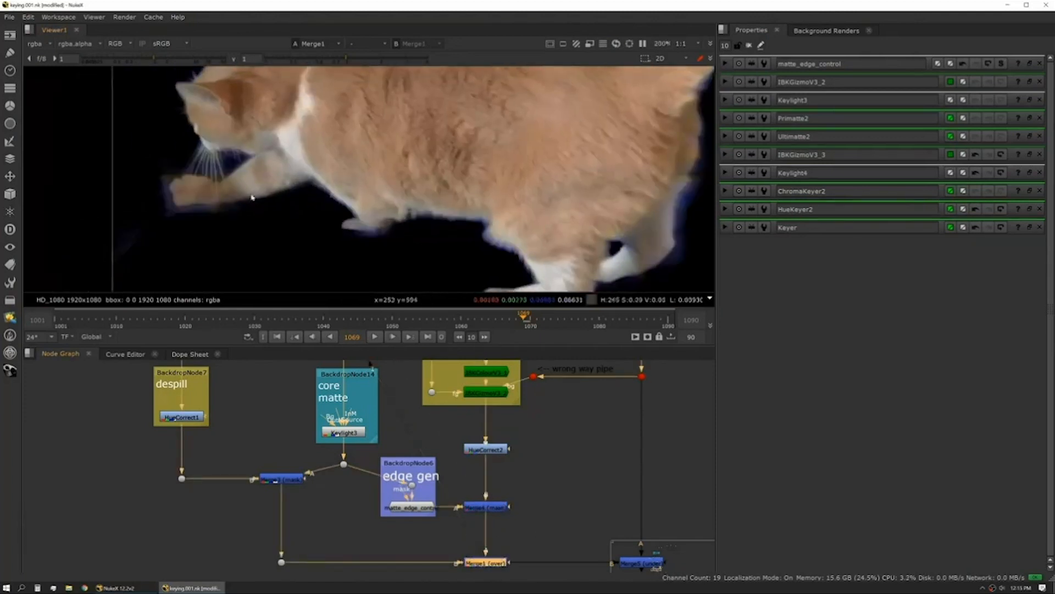
{"action": "scroll", "coordinate": [528, 187], "scroll_direction": "up", "scroll_amount": 3}
{"action": "scroll", "coordinate": [550, 187], "scroll_direction": "down", "scroll_amount": 3}
{"action": "middle_click_drag", "start_coordinate": [572, 272], "coordinate": [452, 167]}
{"action": "middle_click_drag", "start_coordinate": [33, 107], "coordinate": [224, 213]}
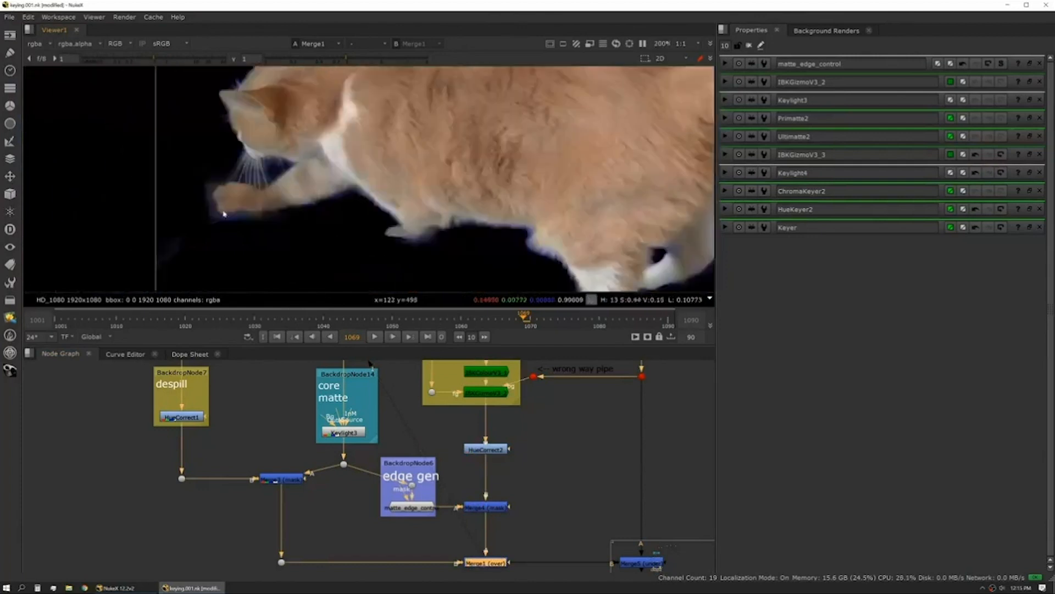
Step: Open IBKGizmoV3_2's properties and display the checkerboard background from ColorCorrect1
{"action": "scroll", "coordinate": [228, 184], "scroll_direction": "up", "scroll_amount": 5}
{"action": "middle_click_drag", "start_coordinate": [590, 494], "coordinate": [525, 552]}
{"action": "double_click", "coordinate": [440, 451]}
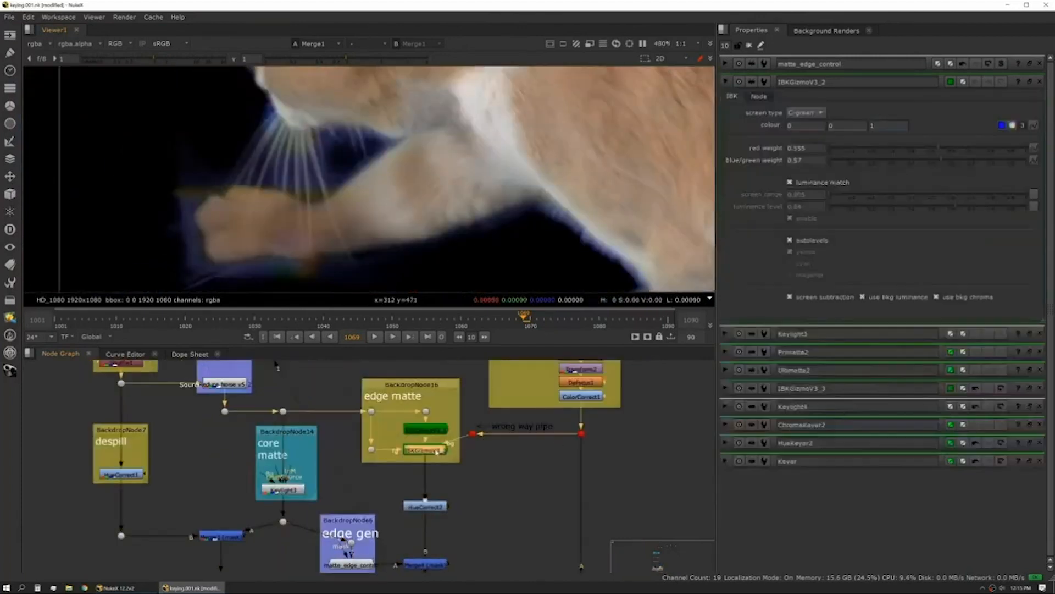
{"action": "key", "text": "1"}
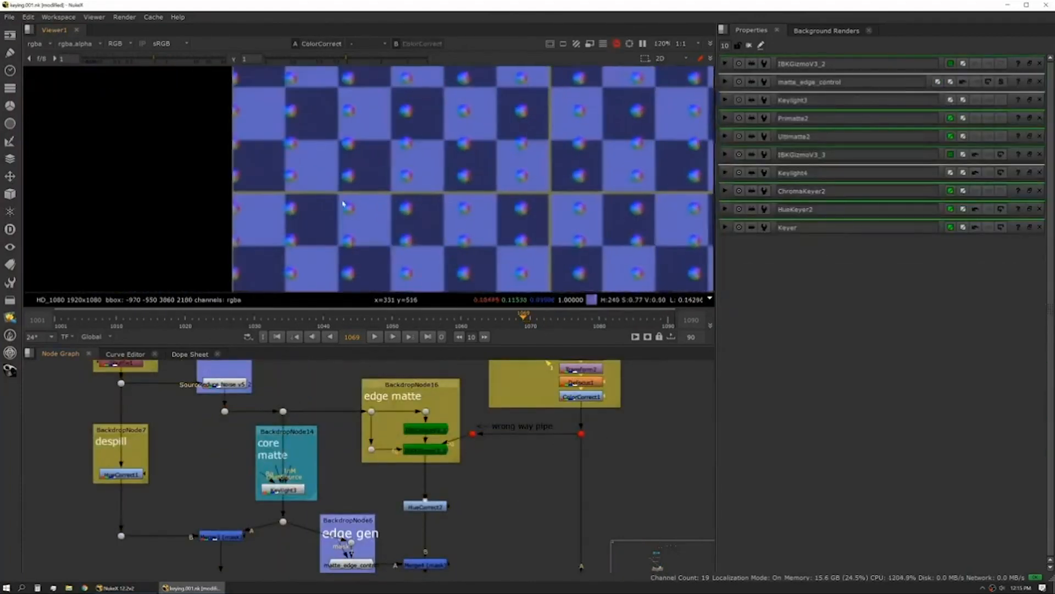
{"action": "double_click", "coordinate": [435, 451]}
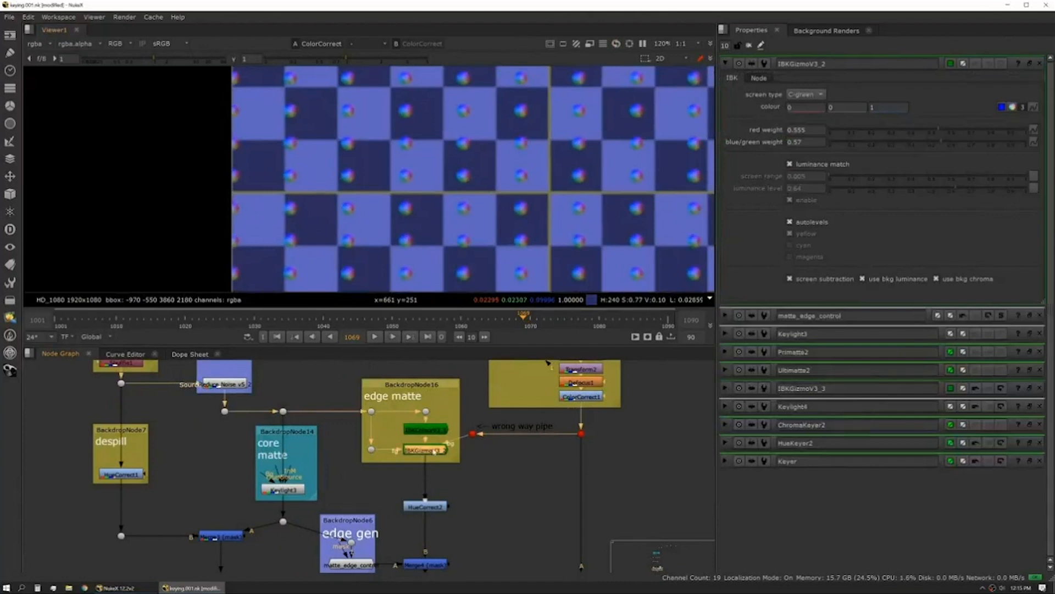
{"action": "middle_click_drag", "start_coordinate": [548, 362], "coordinate": [523, 261]}
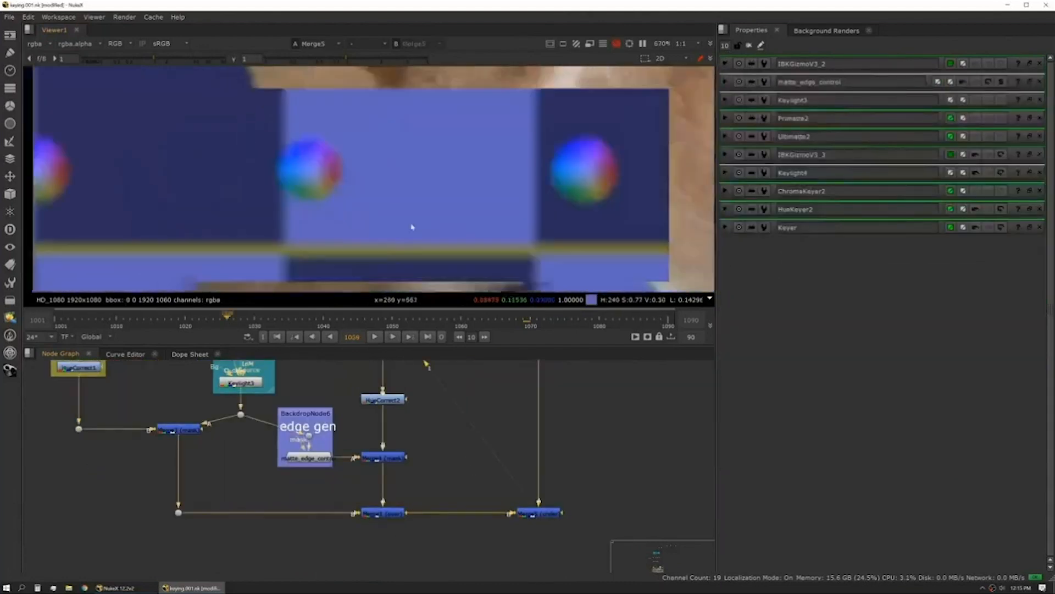
Step: Scrub the Merge5 composite back to frame 1022 and inspect the blurred paw up close
{"action": "scroll", "coordinate": [412, 228], "scroll_direction": "down", "scroll_amount": 5}
{"action": "left_click_drag", "start_coordinate": [232, 320], "coordinate": [199, 321]}
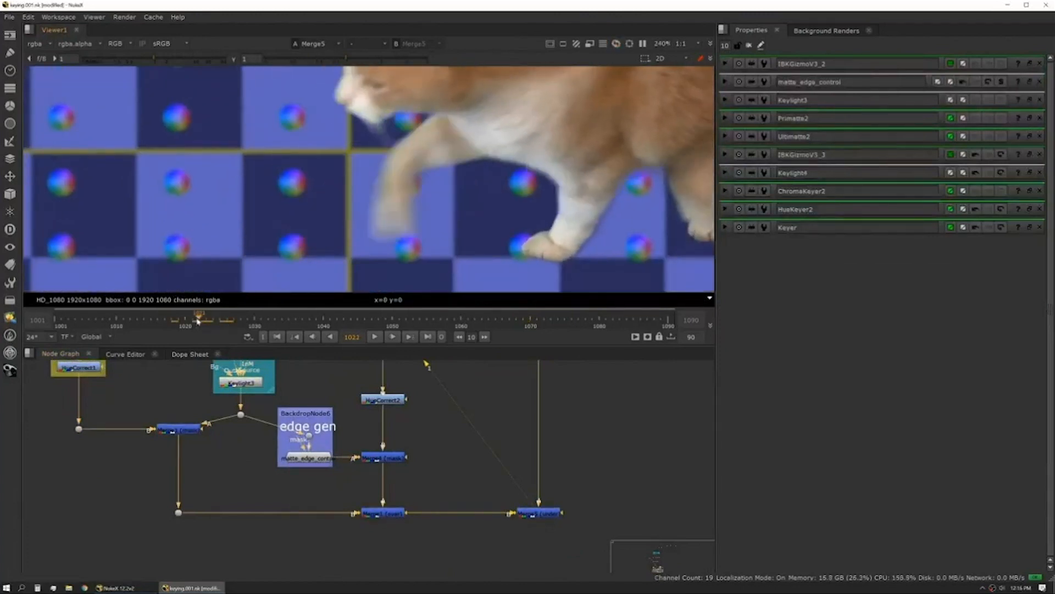
{"action": "scroll", "coordinate": [400, 236], "scroll_direction": "up", "scroll_amount": 5}
Step: Compare the original plate with the composite around the cat's head and leg, and reopen IBKGizmoV3_2's properties
{"action": "middle_click_drag", "start_coordinate": [91, 375], "coordinate": [221, 573]}
{"action": "left_click", "coordinate": [209, 453]}
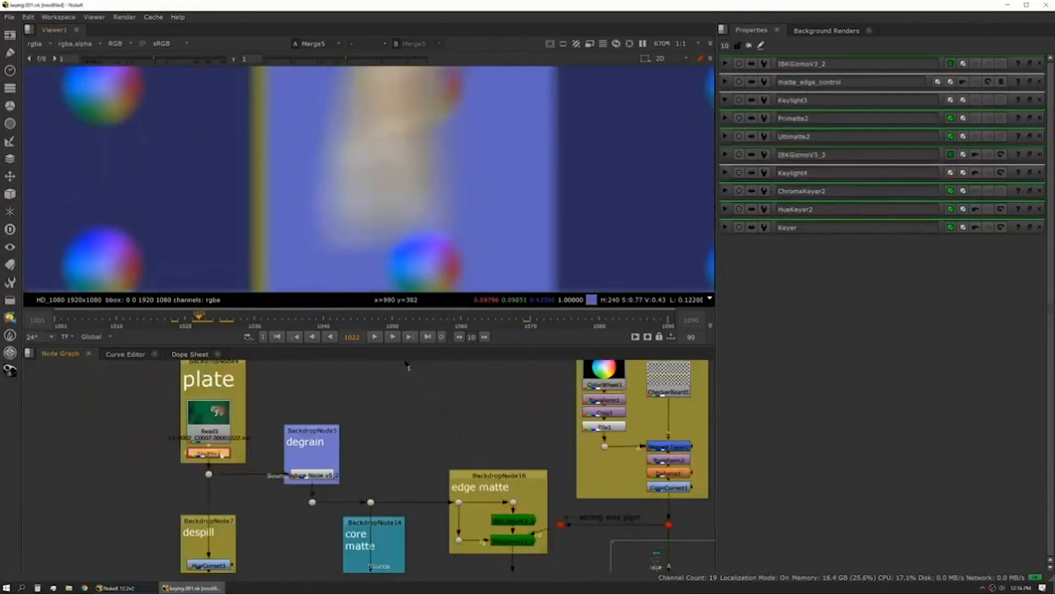
{"action": "key", "text": "1"}
{"action": "scroll", "coordinate": [335, 196], "scroll_direction": "down", "scroll_amount": 3}
{"action": "middle_click_drag", "start_coordinate": [379, 118], "coordinate": [347, 191]}
{"action": "scroll", "coordinate": [347, 191], "scroll_direction": "up", "scroll_amount": 3}
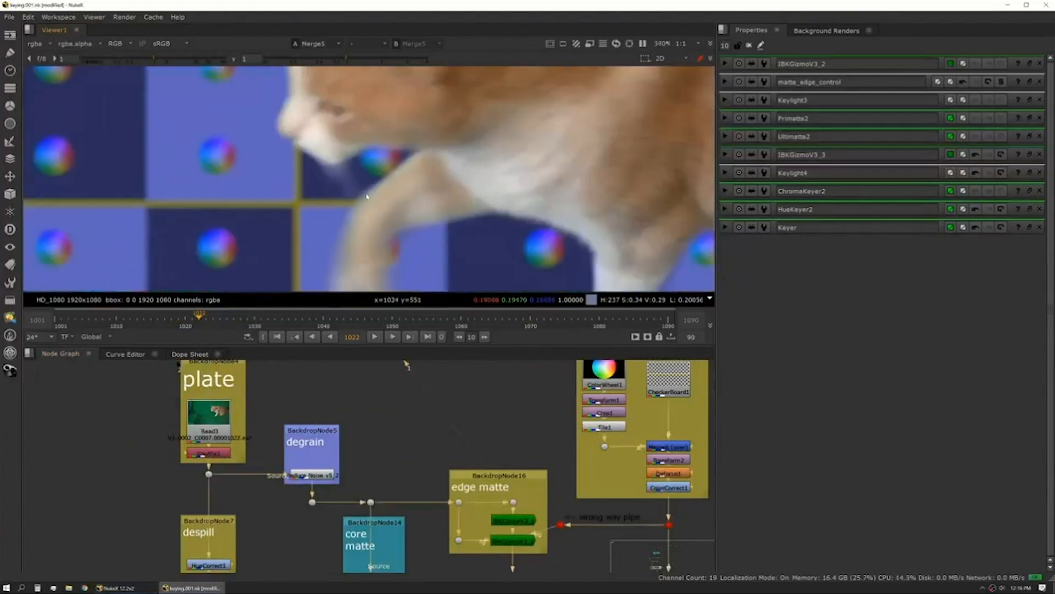
{"action": "middle_click_drag", "start_coordinate": [385, 495], "coordinate": [302, 451]}
{"action": "double_click", "coordinate": [431, 497]}
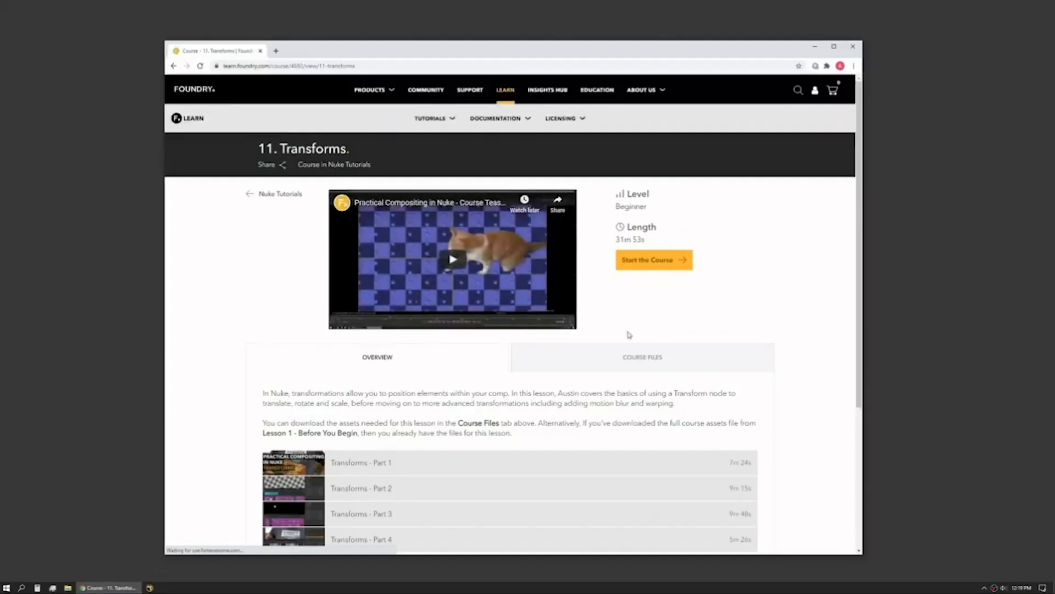
Step: Look over the 11. Transforms lesson page and open the Reconcile3D node's properties in the Translators group
{"action": "scroll", "coordinate": [742, 330], "scroll_direction": "down", "scroll_amount": 3}
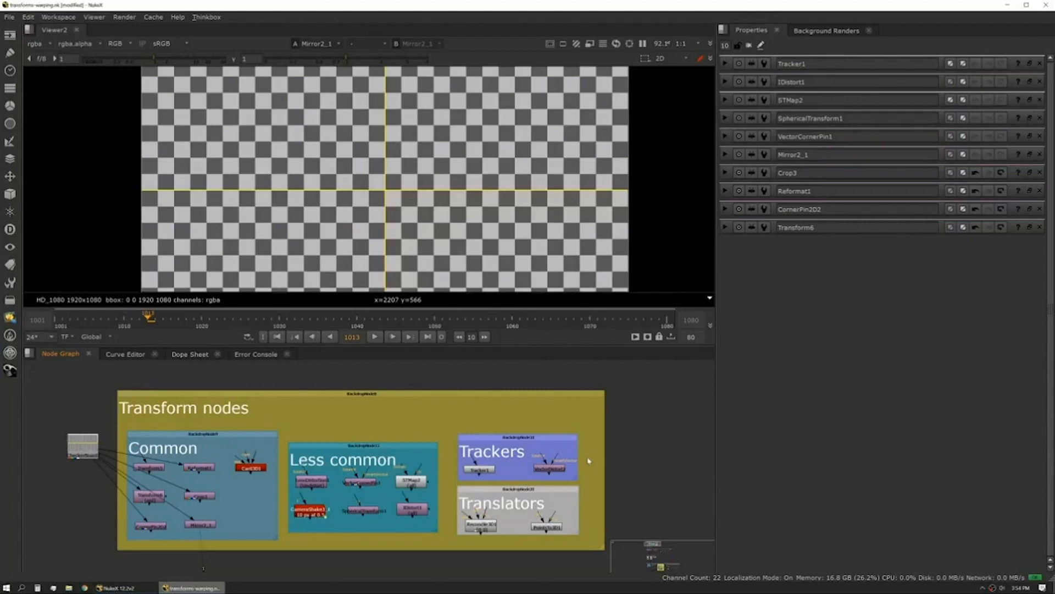
{"action": "double_click", "coordinate": [481, 527]}
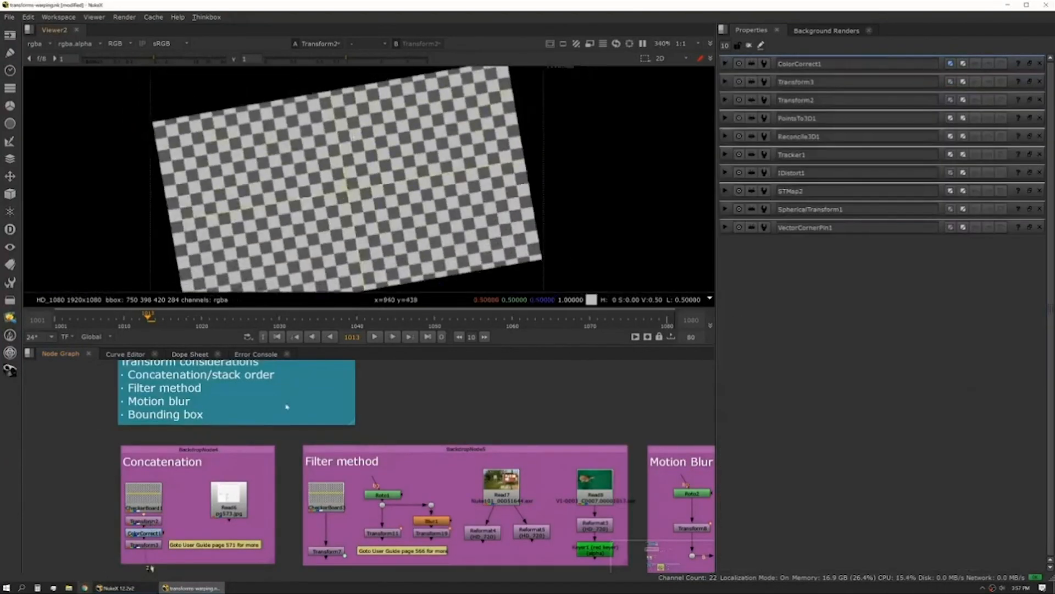
Step: Delete ColorCorrect1 from between the two Transforms in the Concatenation group and leave the full-screen chart view
{"action": "key", "text": "1"}
{"action": "key", "text": "Delete"}
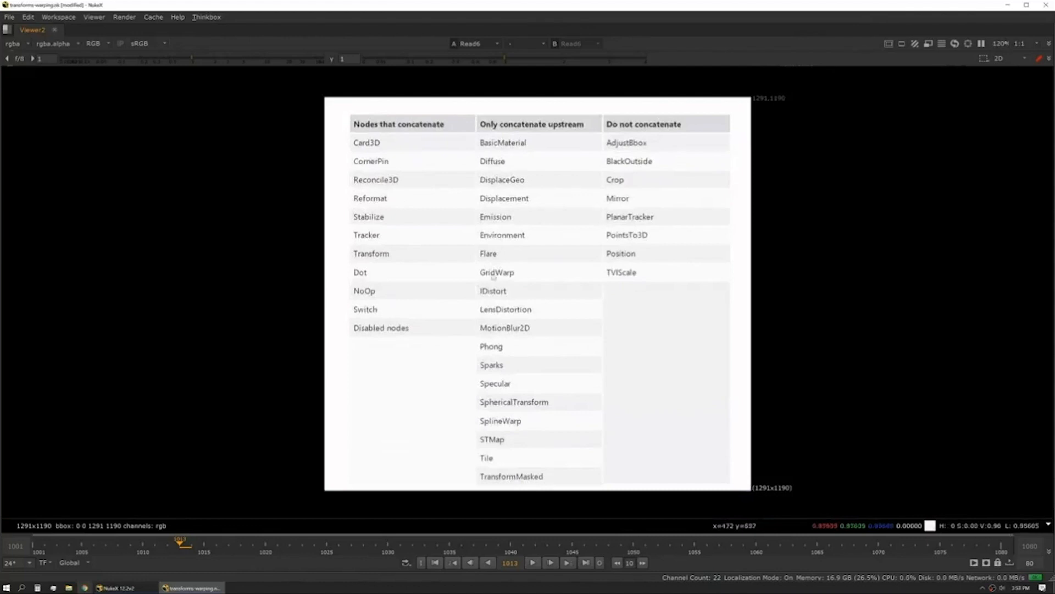
{"action": "key", "text": "space"}
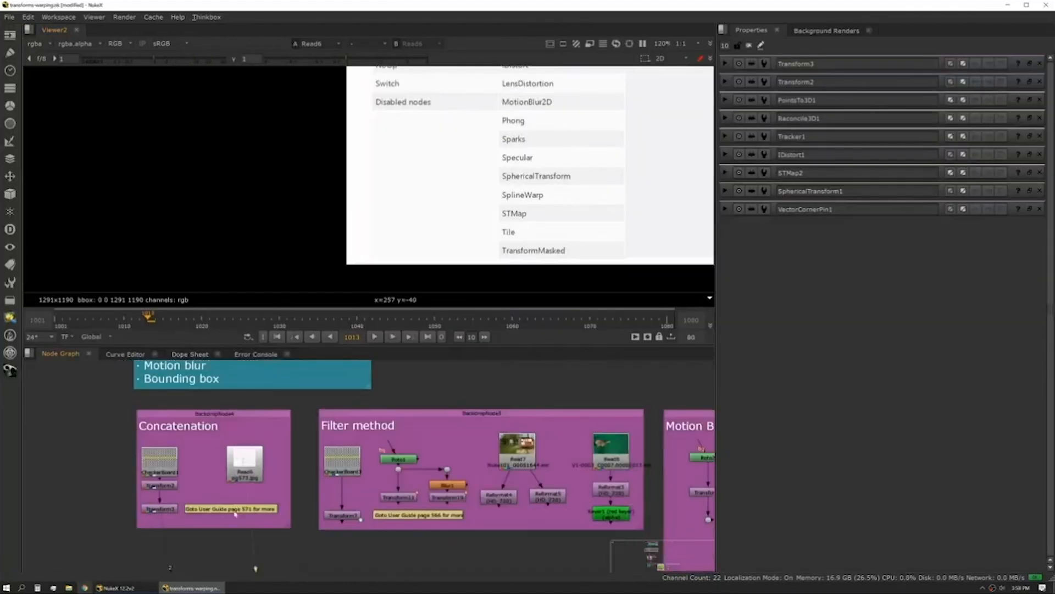
Step: Display Transform7 from the Filter method group, open its properties and review the available filter options
{"action": "middle_click_drag", "start_coordinate": [428, 505], "coordinate": [321, 526]}
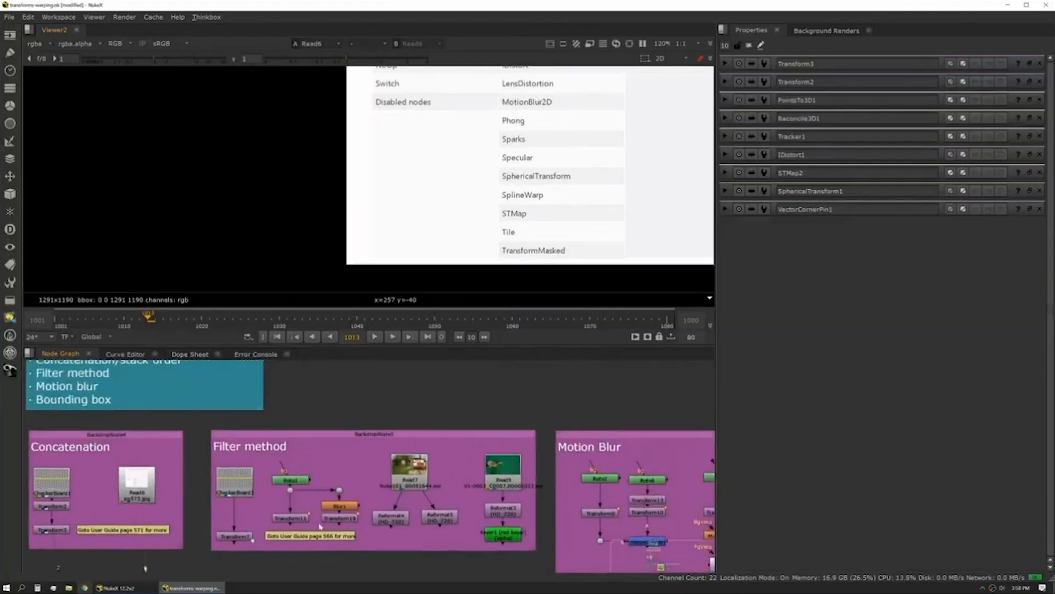
{"action": "double_click", "coordinate": [242, 539]}
{"action": "key", "text": "1"}
{"action": "left_click", "coordinate": [797, 192]}
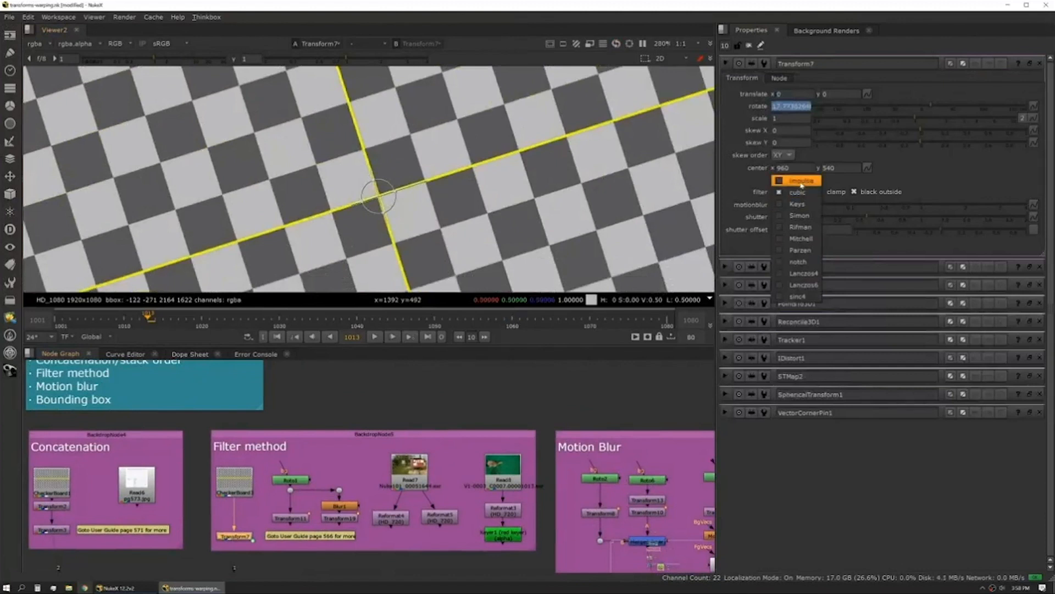
{"action": "left_click", "coordinate": [899, 165]}
{"action": "left_click", "coordinate": [780, 194]}
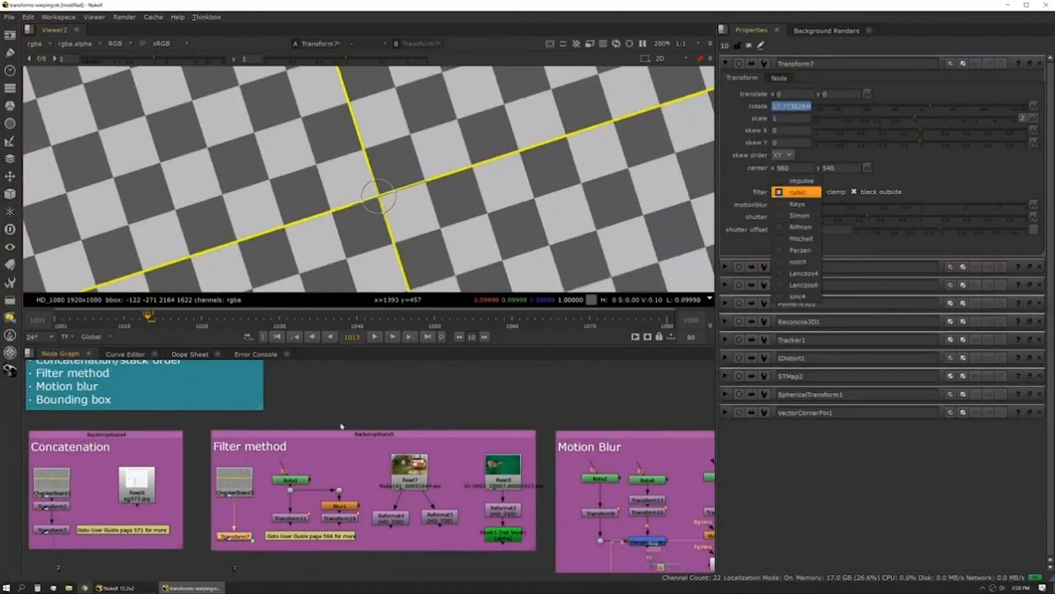
{"action": "left_click", "coordinate": [342, 427]}
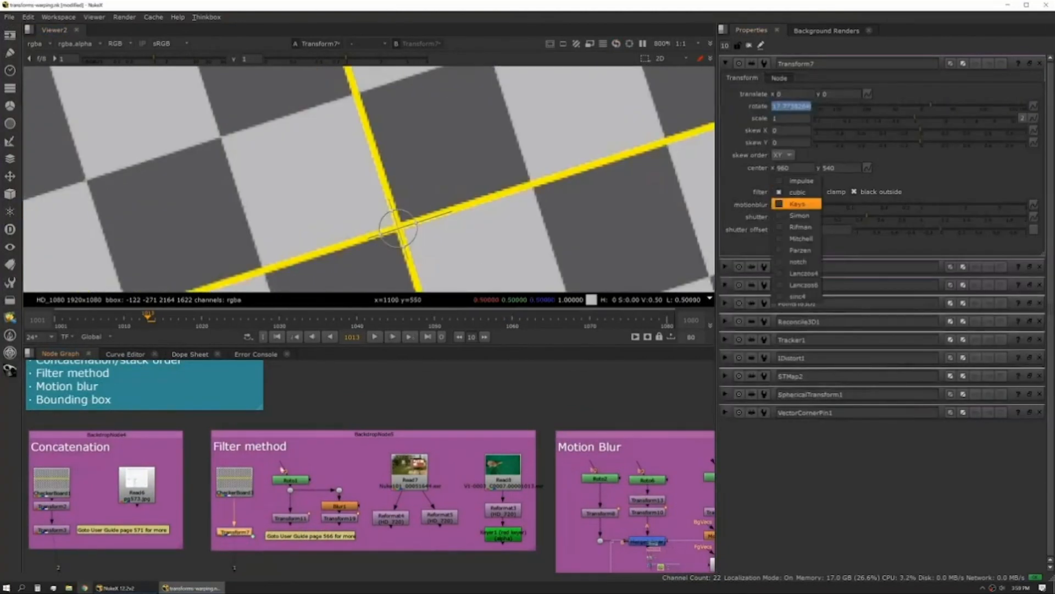
Step: Try other filters on Transform7 through sinc4 and set the filter back to cubic
{"action": "left_click", "coordinate": [791, 198]}
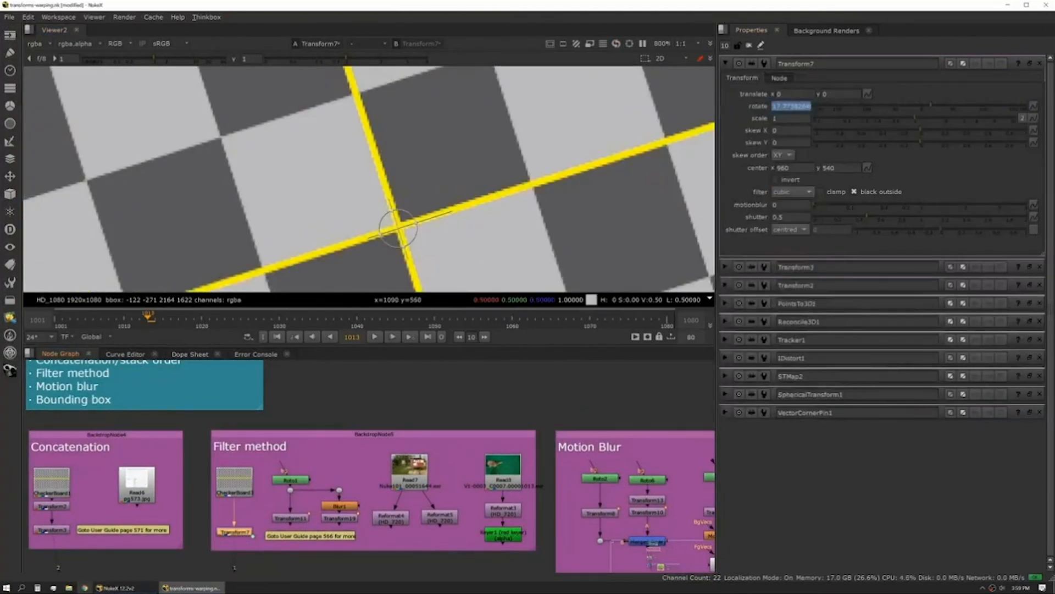
{"action": "scroll", "coordinate": [355, 201], "scroll_direction": "up", "scroll_amount": 1}
{"action": "scroll", "coordinate": [799, 197], "scroll_direction": "down", "scroll_amount": 10}
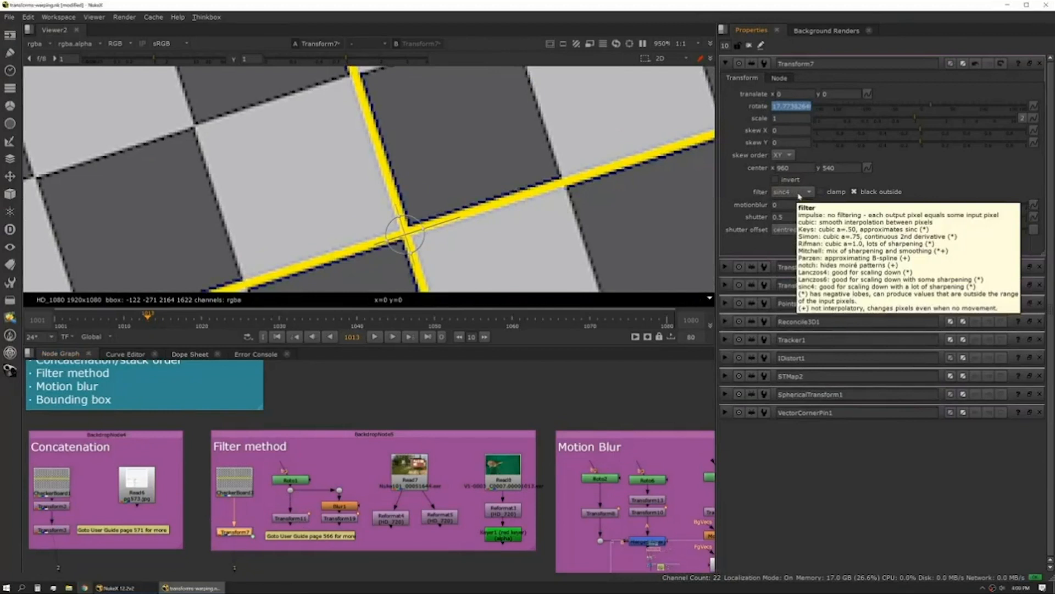
{"action": "left_click", "coordinate": [800, 193]}
{"action": "left_click", "coordinate": [794, 94]}
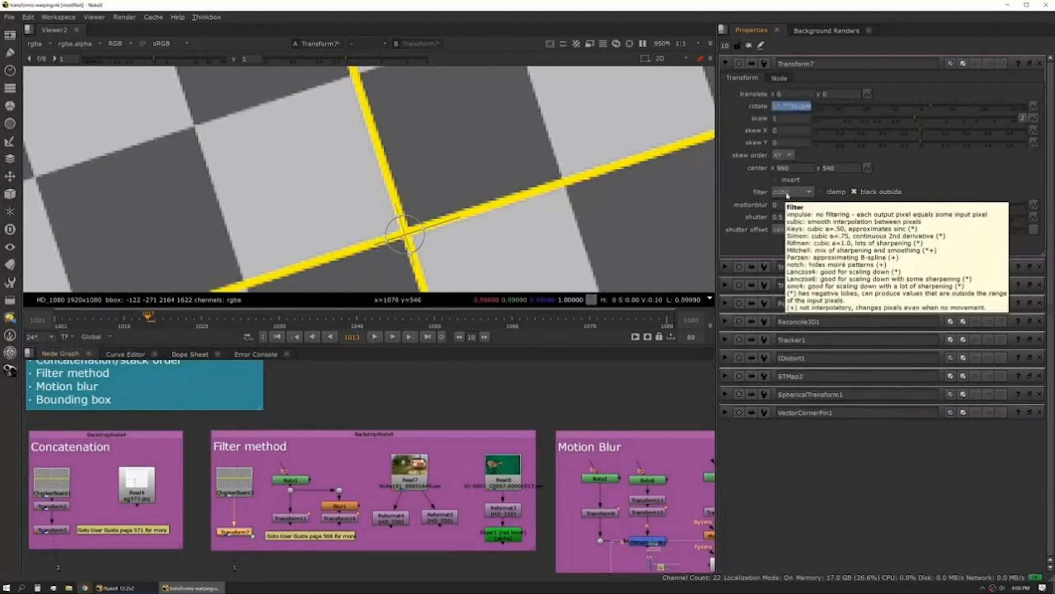
Step: Open and display Transform11 and play back the moving roto shape with the cubic filter
{"action": "double_click", "coordinate": [292, 518]}
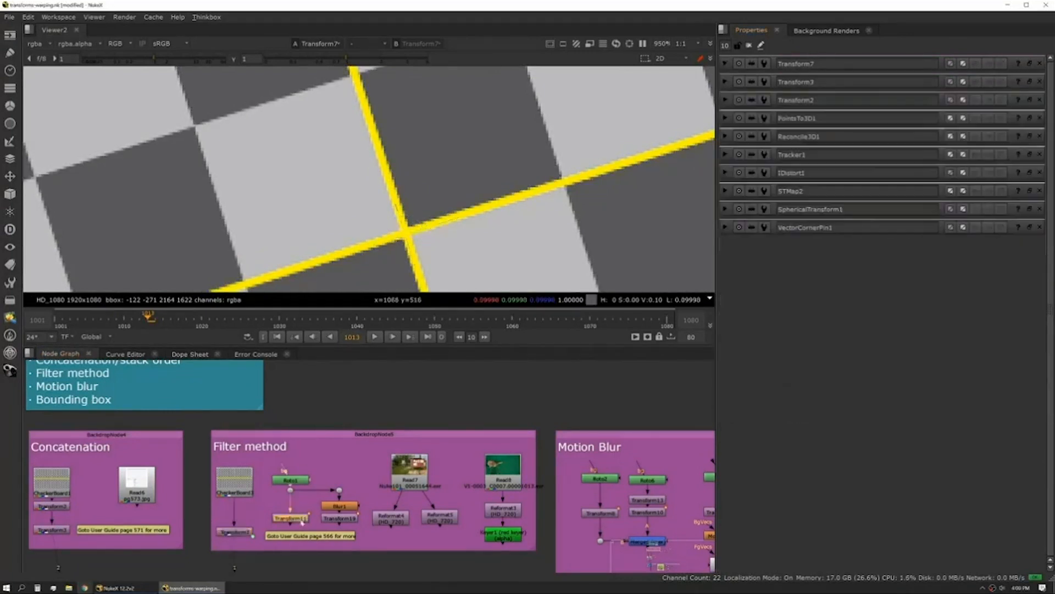
{"action": "key", "text": "1"}
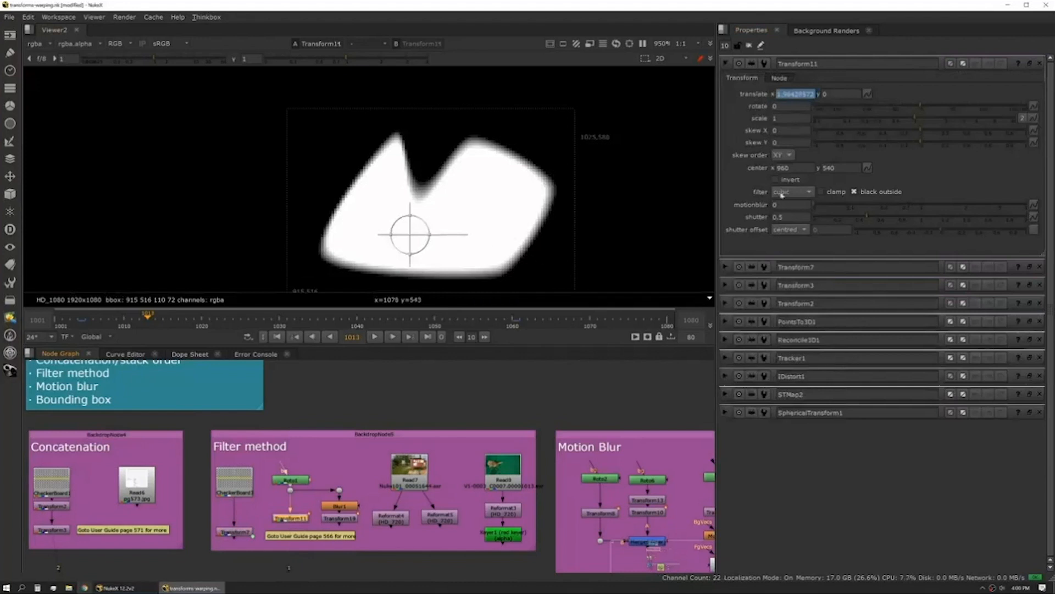
{"action": "left_click", "coordinate": [376, 337]}
{"action": "left_click", "coordinate": [376, 337]}
Step: Try the impulse filter on Transform11 during playback and undo the filter change
{"action": "left_click", "coordinate": [790, 193]}
{"action": "left_click", "coordinate": [791, 180]}
{"action": "left_click", "coordinate": [376, 337]}
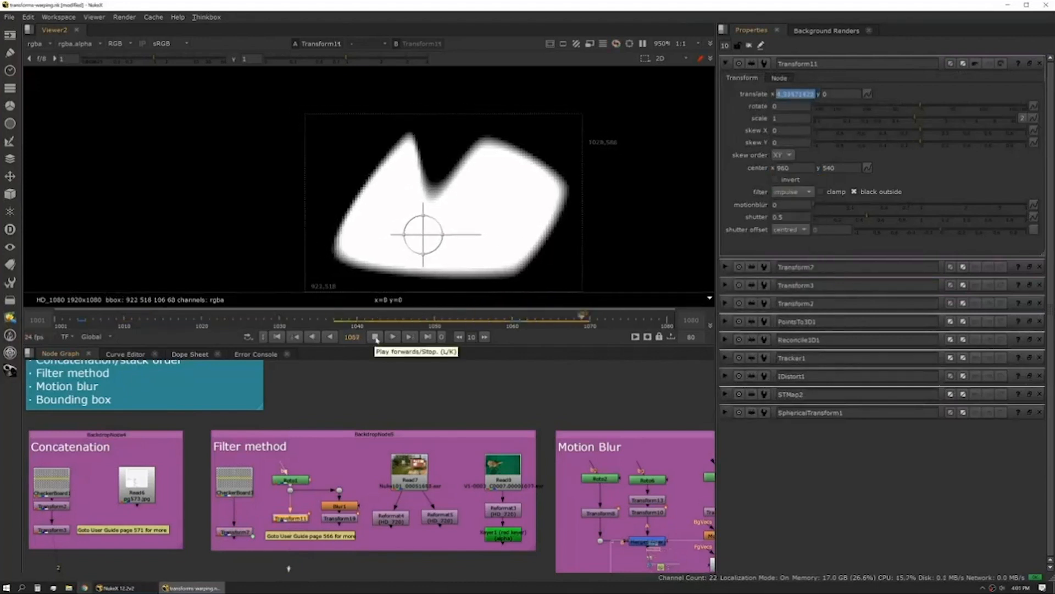
{"action": "key", "text": "ctrl+z"}
{"action": "left_click", "coordinate": [375, 337]}
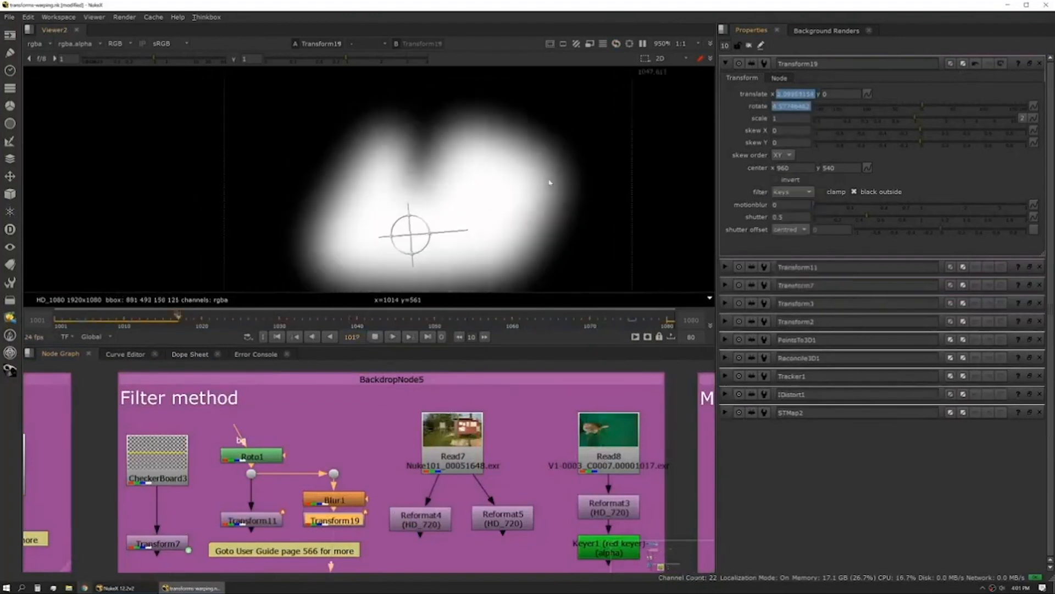
Step: Stop the Transform19 playback and open the 12. Finishing lesson page in the web browser
{"action": "left_click", "coordinate": [376, 337]}
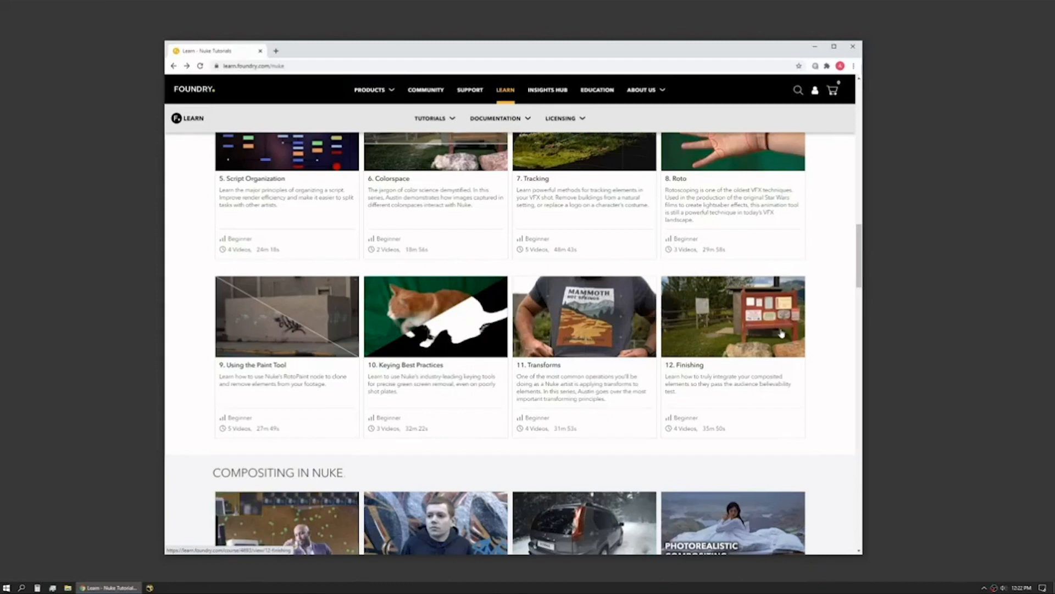
{"action": "left_click", "coordinate": [781, 333]}
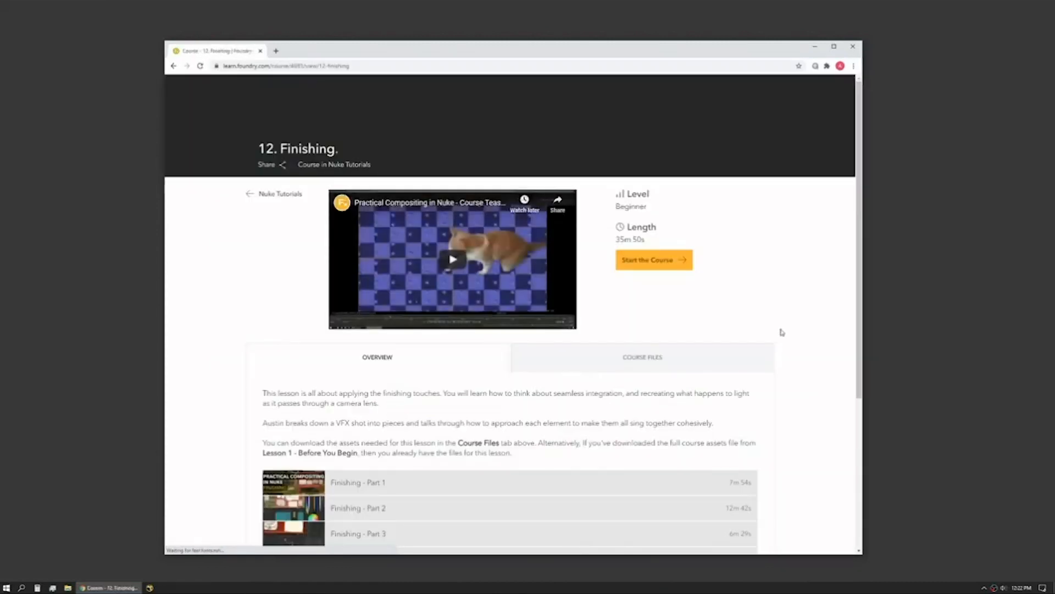
Step: Examine the finishing lesson page and node graph, from the flyers and rules sign groups to the Physical and Capture medium notes
{"action": "scroll", "coordinate": [780, 341], "scroll_direction": "down", "scroll_amount": 3}
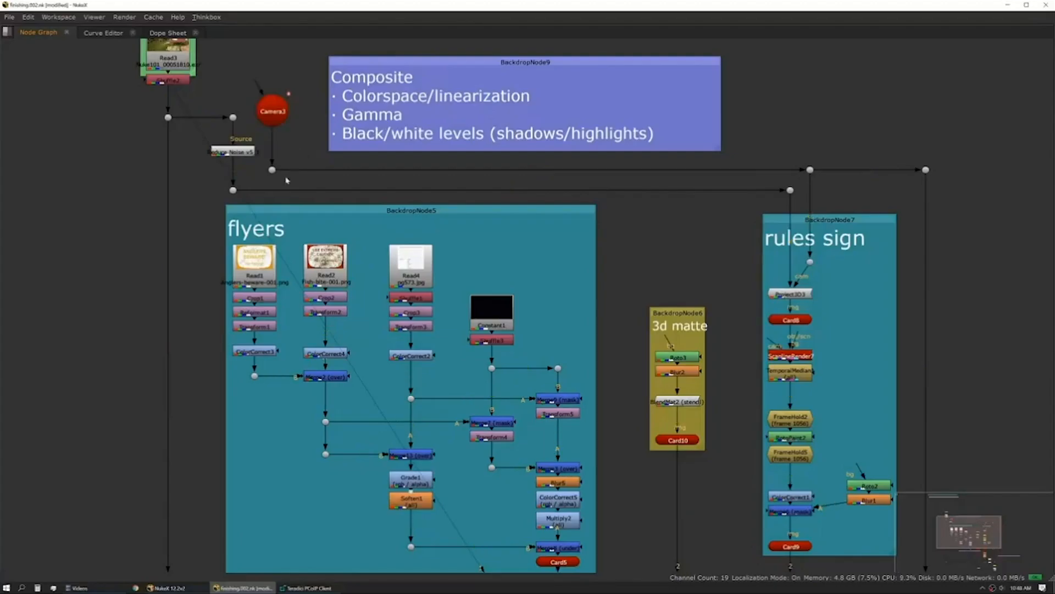
{"action": "middle_click_drag", "start_coordinate": [592, 449], "coordinate": [554, 400]}
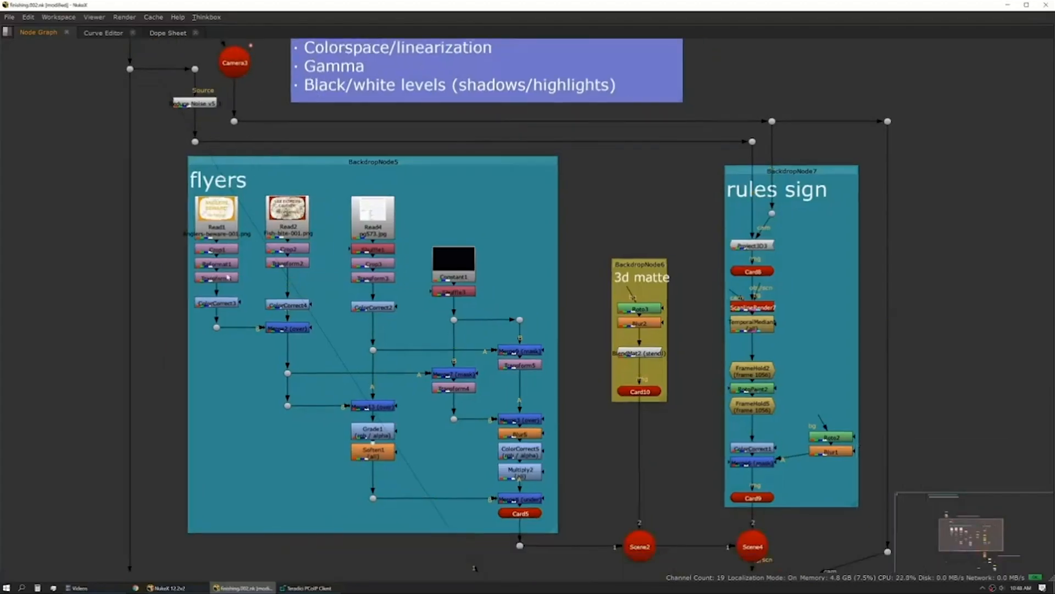
{"action": "middle_click_drag", "start_coordinate": [628, 435], "coordinate": [554, 400]}
{"action": "middle_click_drag", "start_coordinate": [569, 470], "coordinate": [568, 440]}
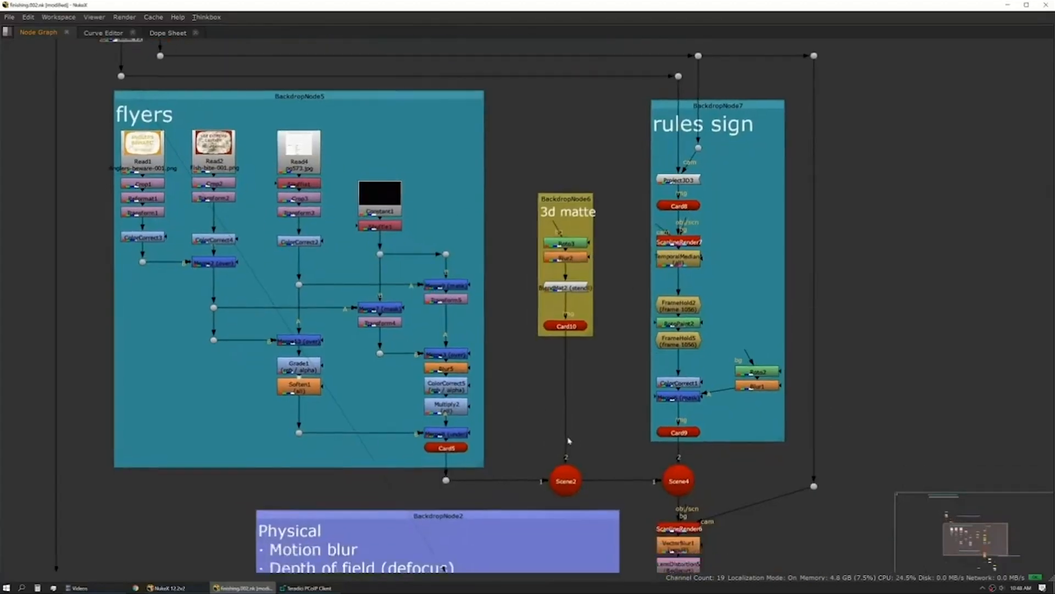
{"action": "key", "text": "super"}
{"action": "key", "text": "super"}
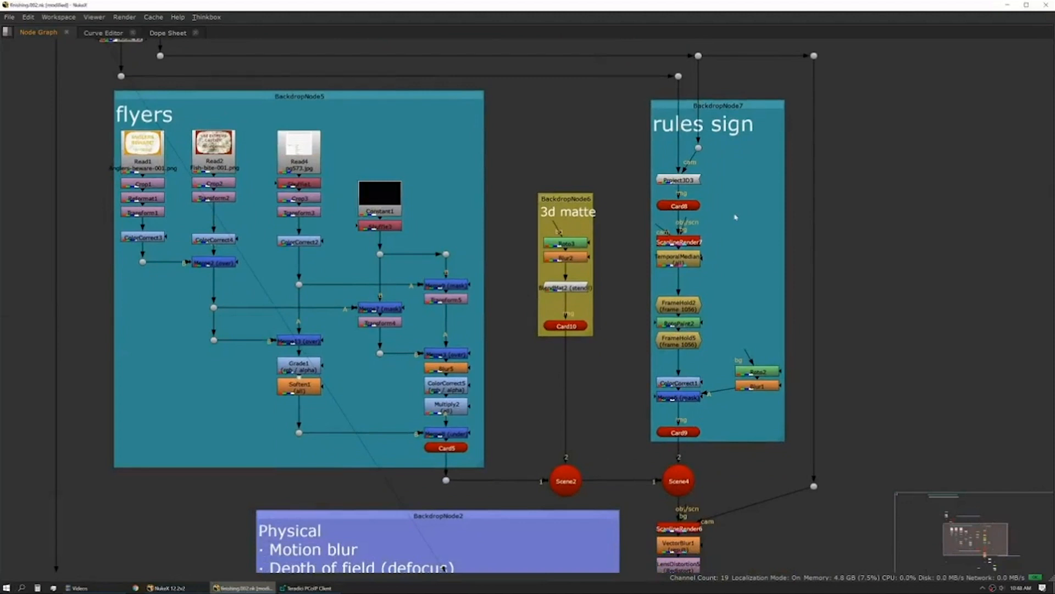
{"action": "middle_click_drag", "start_coordinate": [724, 555], "coordinate": [710, 378]}
{"action": "scroll", "coordinate": [710, 378], "scroll_direction": "down", "scroll_amount": 4}
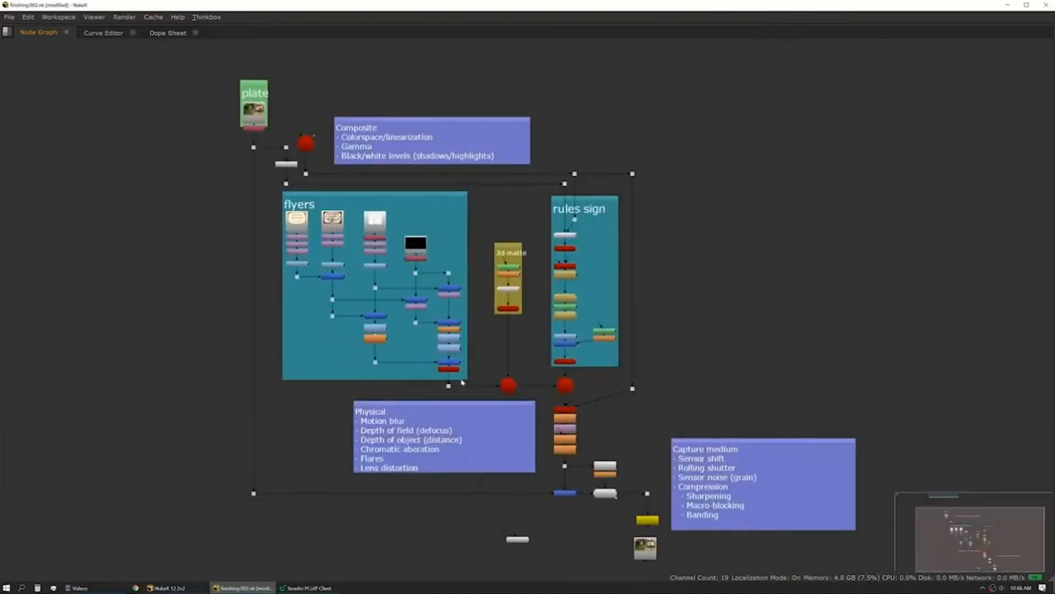
{"action": "scroll", "coordinate": [432, 426], "scroll_direction": "up", "scroll_amount": 2}
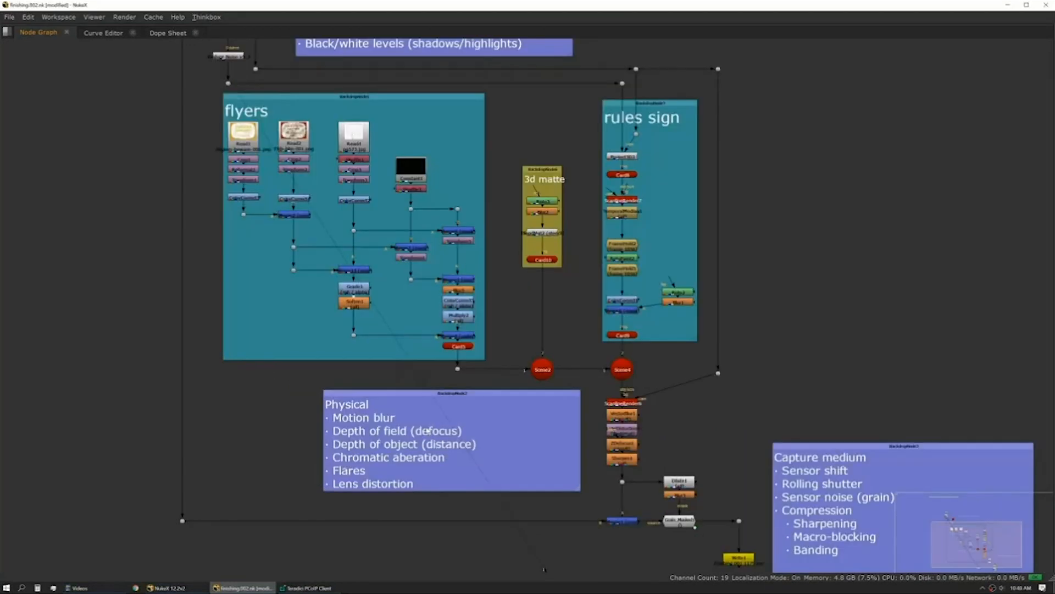
{"action": "middle_click_drag", "start_coordinate": [395, 428], "coordinate": [373, 405]}
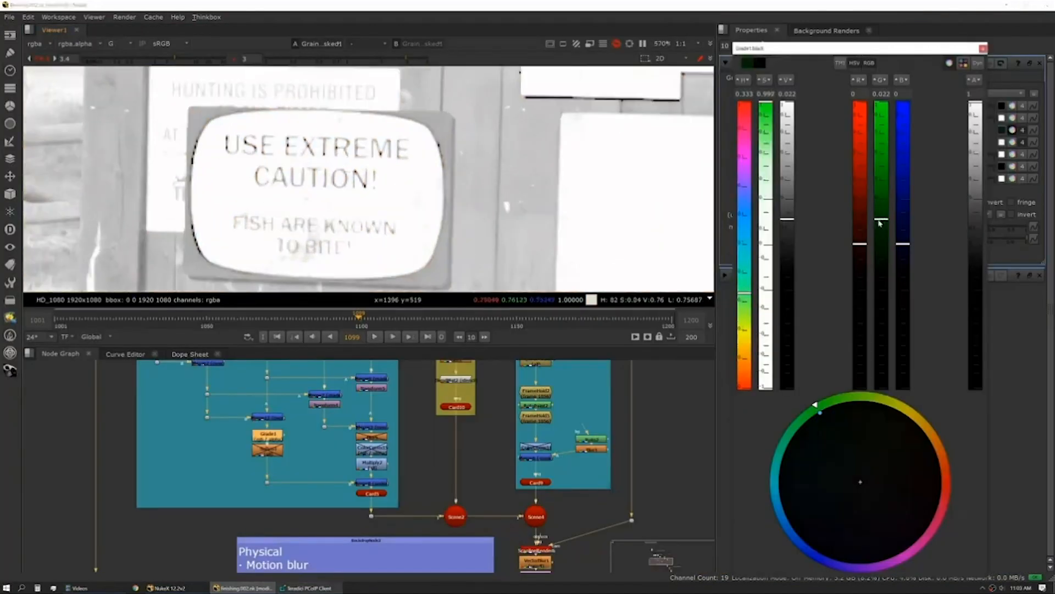
Step: Set the blue lift of Grade1 to about 0.028 and switch the viewer from the blue channel to full RGB
{"action": "scroll", "coordinate": [412, 165], "scroll_direction": "down", "scroll_amount": 2}
{"action": "left_click", "coordinate": [909, 219]}
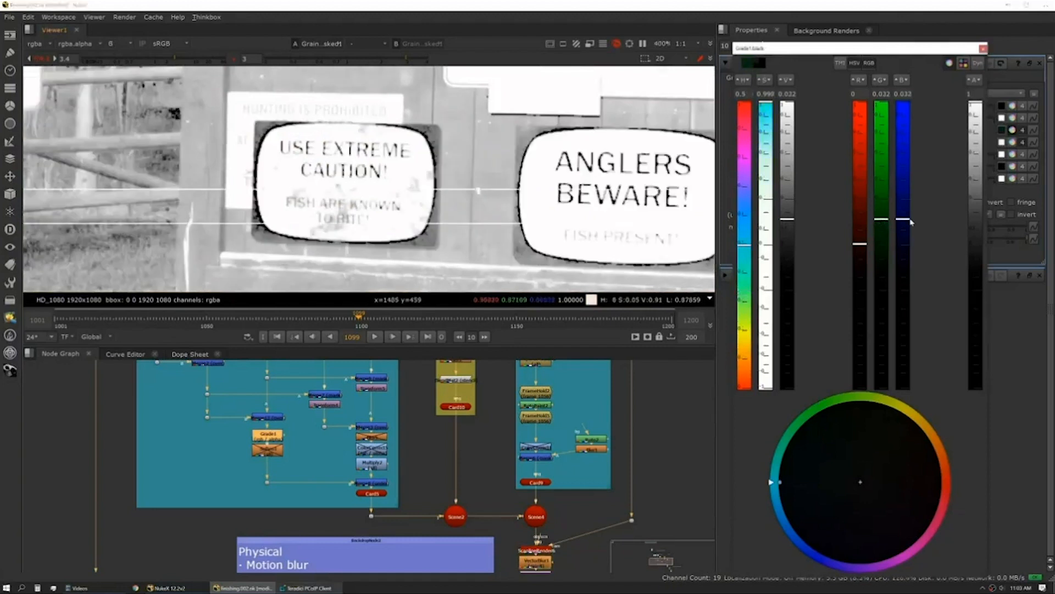
{"action": "left_click", "coordinate": [903, 223]}
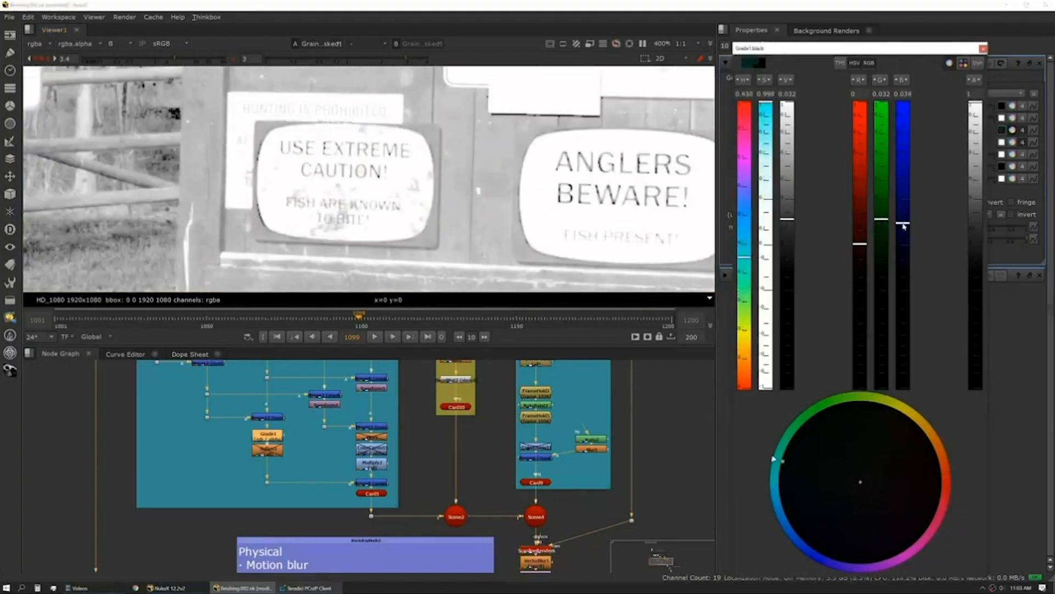
{"action": "left_click_drag", "start_coordinate": [903, 223], "coordinate": [903, 221]}
{"action": "scroll", "coordinate": [340, 174], "scroll_direction": "down", "scroll_amount": 4}
{"action": "scroll", "coordinate": [252, 139], "scroll_direction": "up", "scroll_amount": 9}
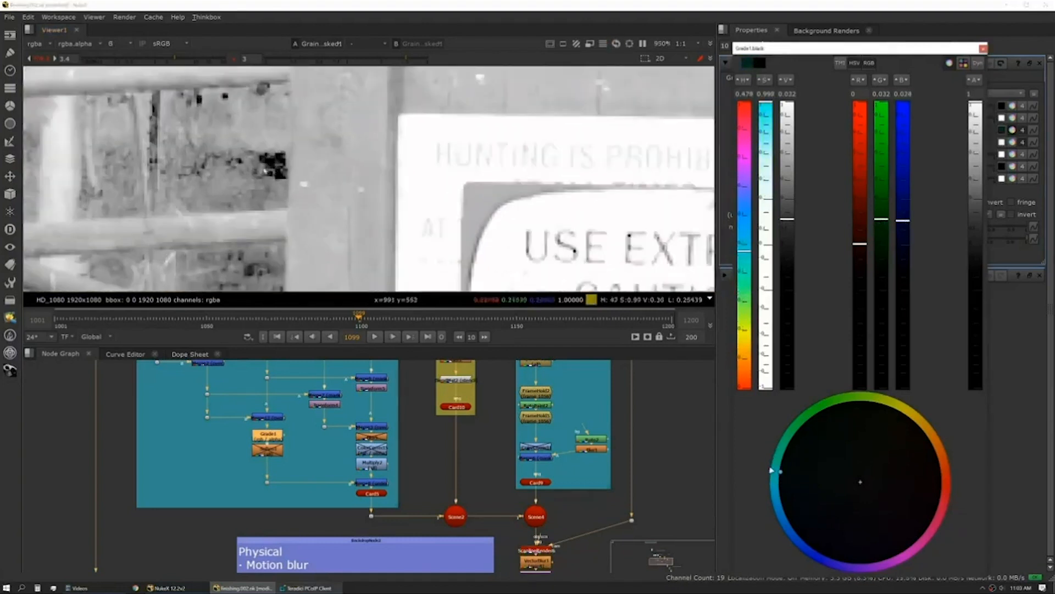
{"action": "scroll", "coordinate": [264, 170], "scroll_direction": "down", "scroll_amount": 3}
{"action": "key", "text": "b"}
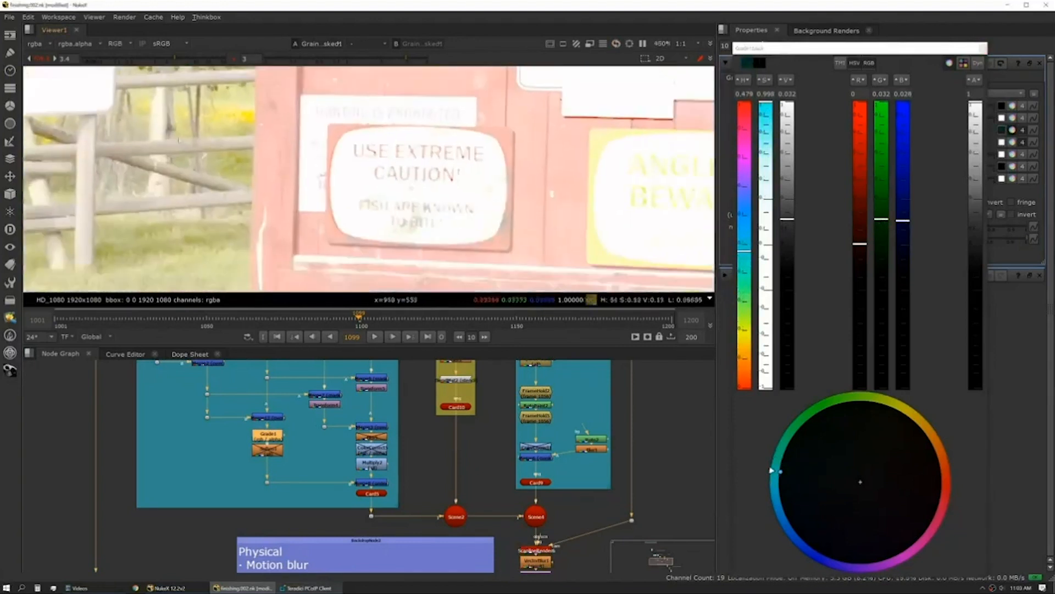
Step: Set the viewer gamma to 0.04 and the gain to about 1.05 to compare the brightness levels of the flyers and signs
{"action": "scroll", "coordinate": [179, 140], "scroll_direction": "down", "scroll_amount": 3}
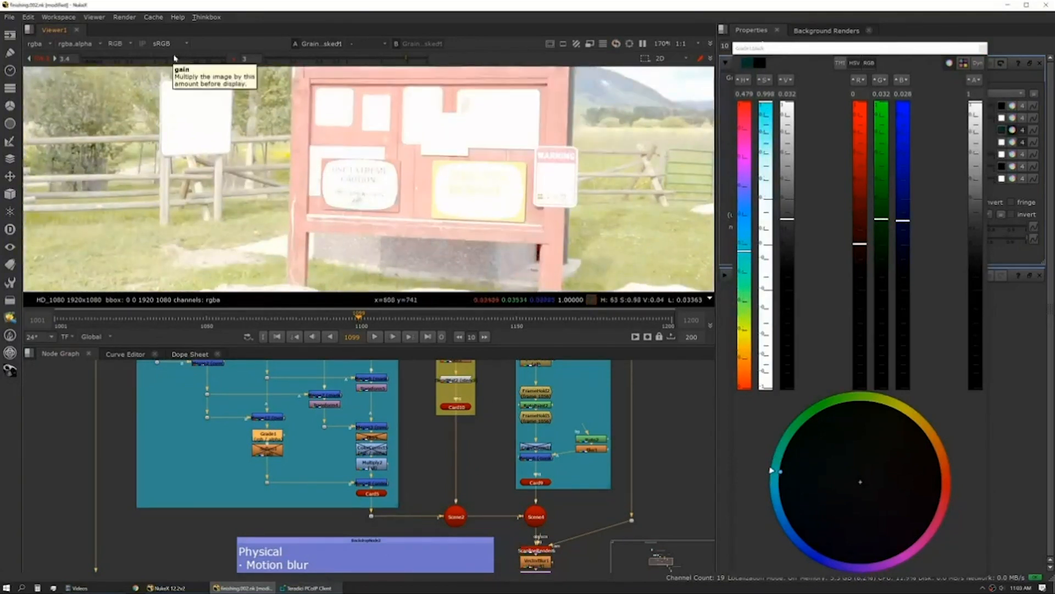
{"action": "left_click_drag", "start_coordinate": [174, 58], "coordinate": [132, 59]}
{"action": "left_click_drag", "start_coordinate": [405, 59], "coordinate": [281, 60]}
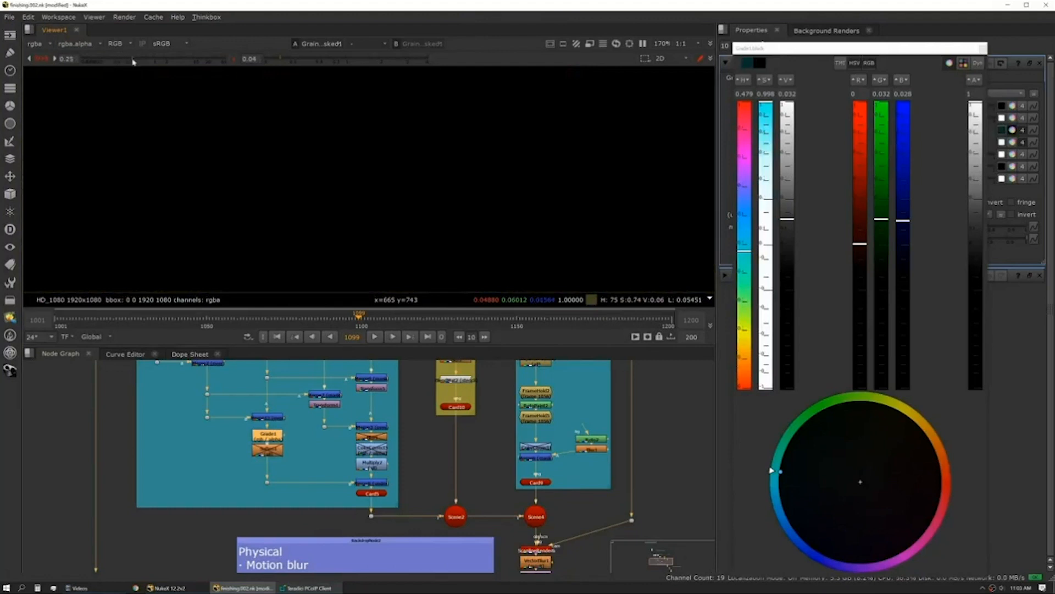
{"action": "left_click_drag", "start_coordinate": [132, 60], "coordinate": [158, 61]}
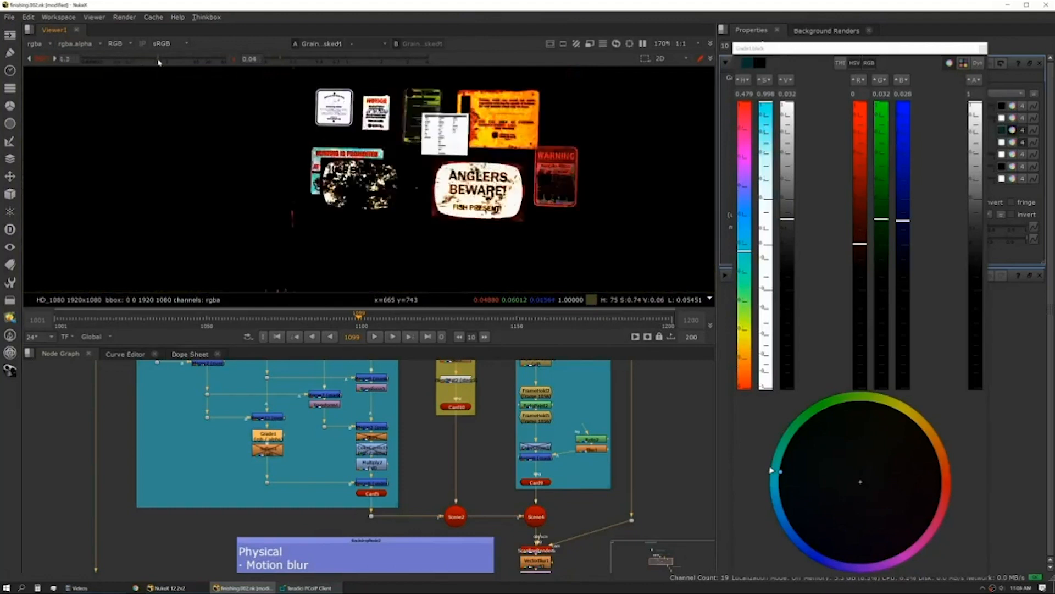
{"action": "scroll", "coordinate": [344, 135], "scroll_direction": "up", "scroll_amount": 2}
{"action": "middle_click_drag", "start_coordinate": [343, 135], "coordinate": [331, 199]}
{"action": "left_click_drag", "start_coordinate": [156, 60], "coordinate": [152, 60]}
{"action": "scroll", "coordinate": [431, 212], "scroll_direction": "down", "scroll_amount": 2}
{"action": "middle_click_drag", "start_coordinate": [364, 403], "coordinate": [442, 442]}
Step: Close the lift colour sliders of Grade1, open its gain colour sliders and nudge the overall gain value
{"action": "left_click", "coordinate": [983, 49]}
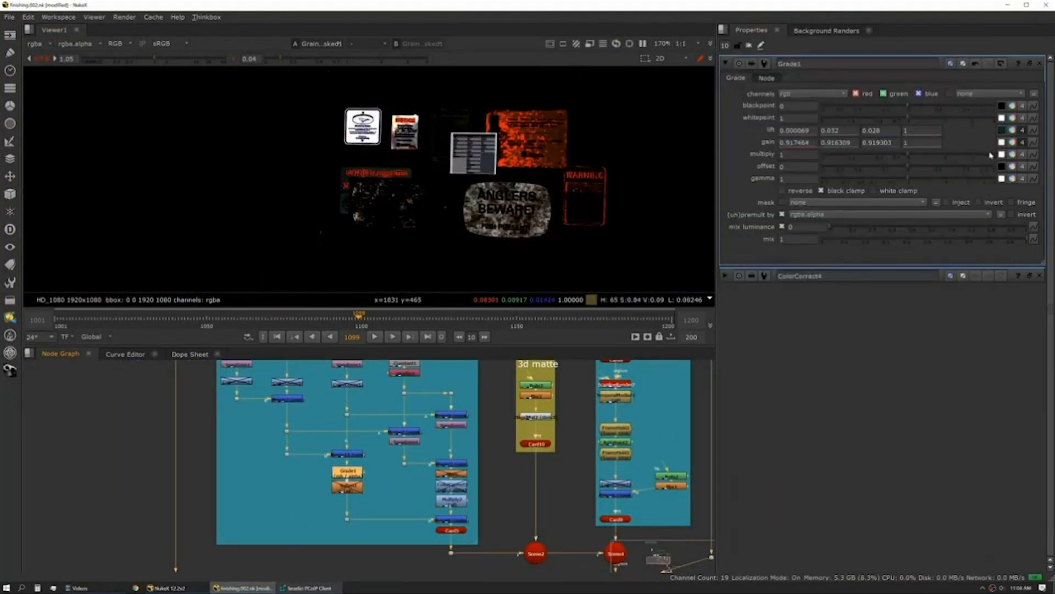
{"action": "left_click", "coordinate": [1012, 143]}
{"action": "left_click_drag", "start_coordinate": [788, 252], "coordinate": [788, 253]}
{"action": "scroll", "coordinate": [473, 164], "scroll_direction": "up", "scroll_amount": 2}
{"action": "middle_click_drag", "start_coordinate": [527, 236], "coordinate": [510, 220]}
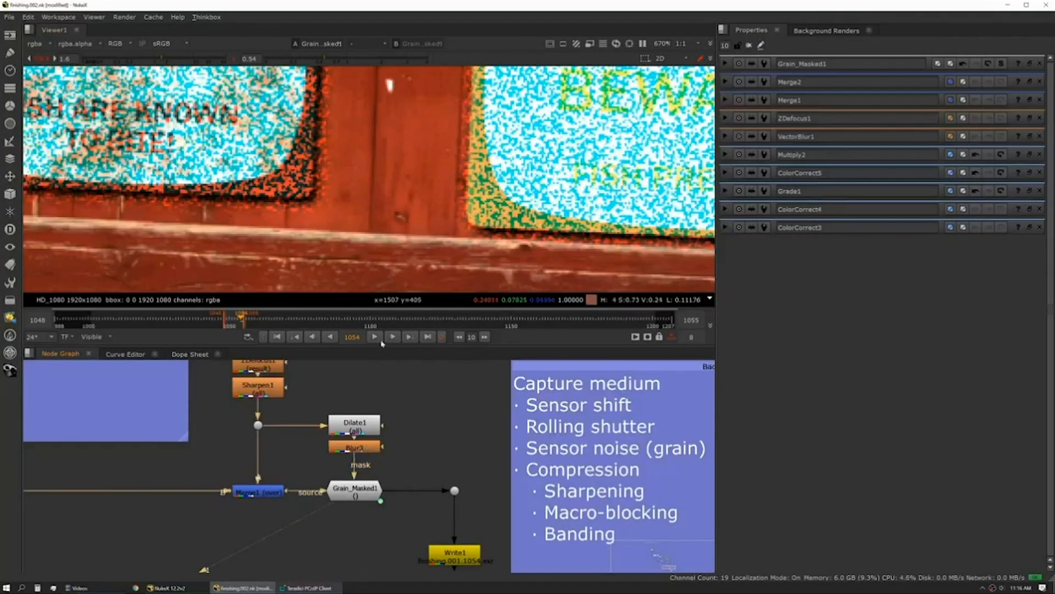
Step: Undo the red intensity change on Grain_Masked1 and play back the grain over the flyers
{"action": "left_click", "coordinate": [376, 337]}
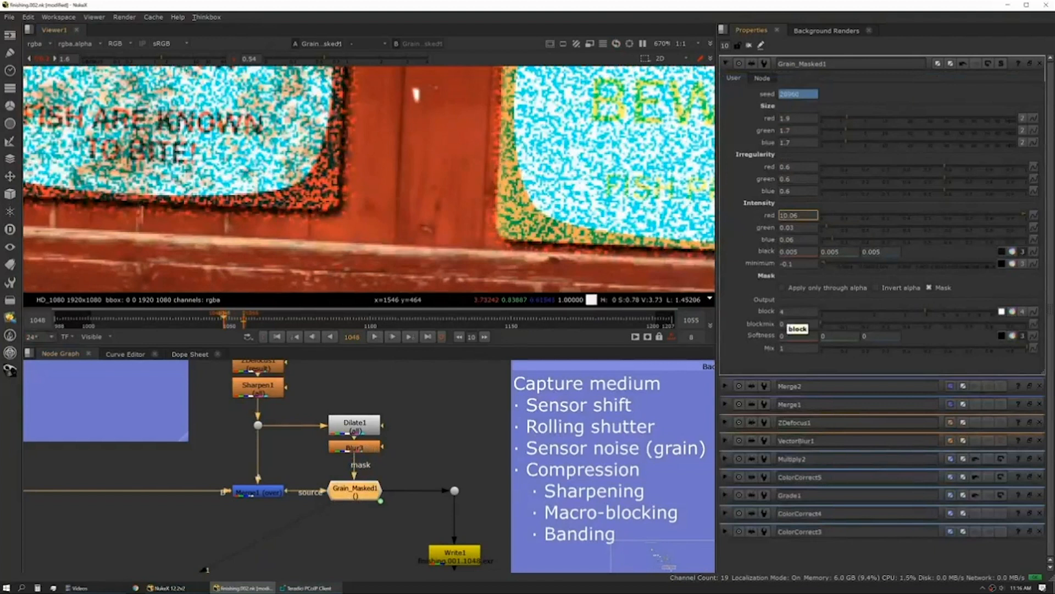
{"action": "key", "text": "ctrl+z"}
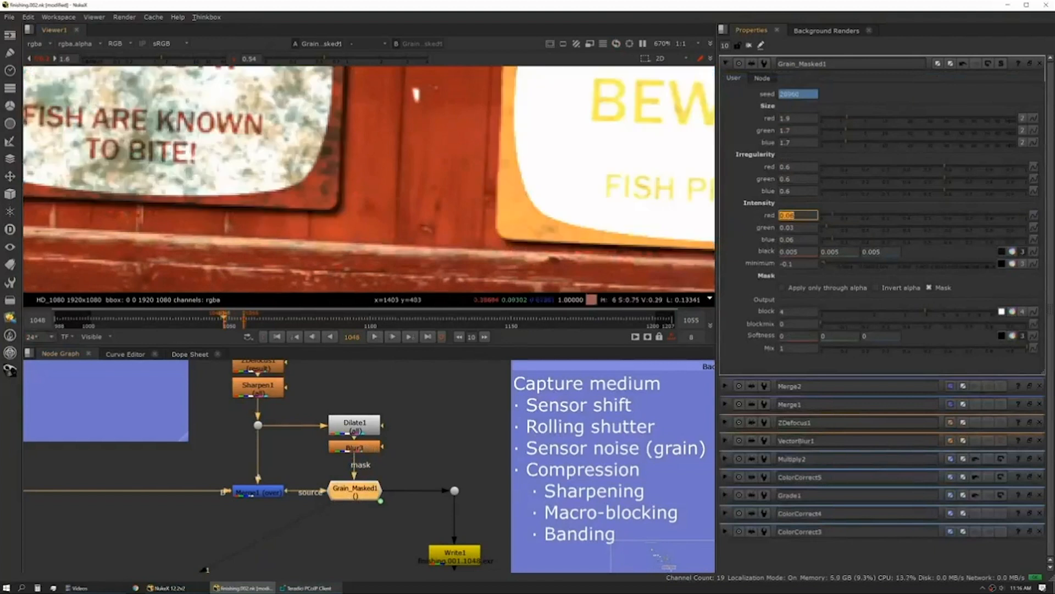
{"action": "key", "text": "l"}
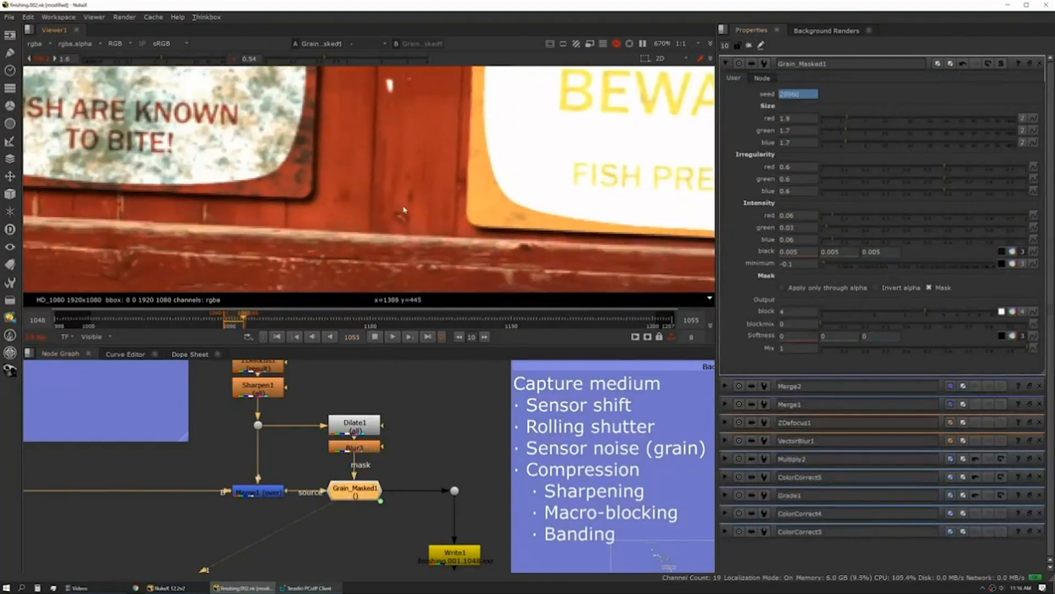
{"action": "scroll", "coordinate": [365, 184], "scroll_direction": "down", "scroll_amount": 1}
{"action": "scroll", "coordinate": [357, 198], "scroll_direction": "up", "scroll_amount": 1}
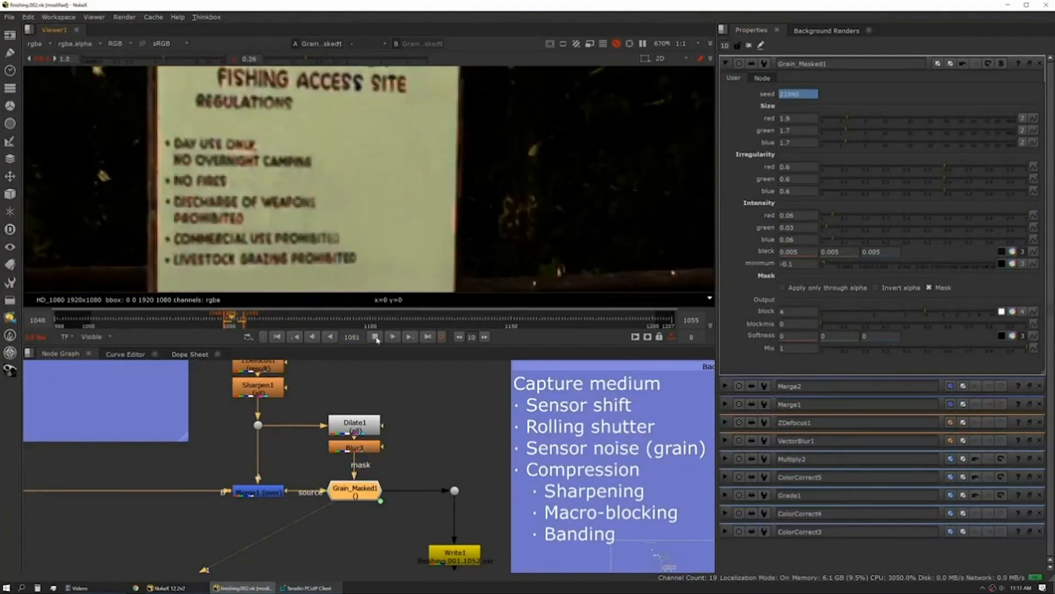
Step: Compare the rules sign during playback with Grain_Masked1 disabled and enabled, and stop the playback
{"action": "left_click", "coordinate": [376, 337]}
{"action": "key", "text": "d"}
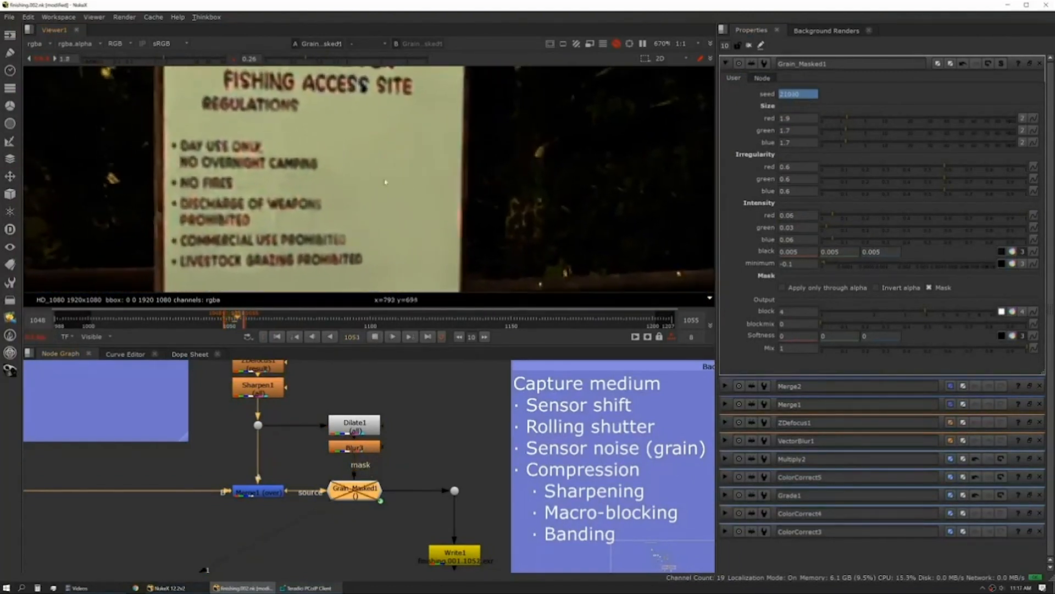
{"action": "key", "text": "d"}
{"action": "left_click", "coordinate": [375, 337]}
{"action": "left_click", "coordinate": [375, 337]}
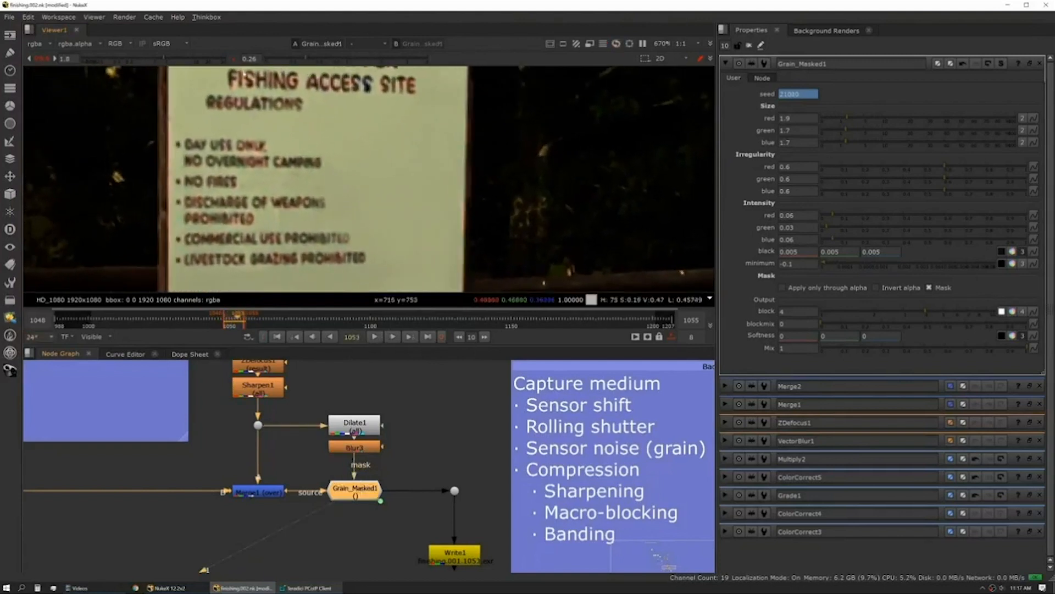
Step: Reset the viewer gamma and gain to 1 and view the normally exposed composite
{"action": "left_click", "coordinate": [233, 59]}
{"action": "left_click", "coordinate": [42, 59]}
{"action": "scroll", "coordinate": [166, 195], "scroll_direction": "down", "scroll_amount": 4}
{"action": "scroll", "coordinate": [285, 192], "scroll_direction": "down", "scroll_amount": 2}
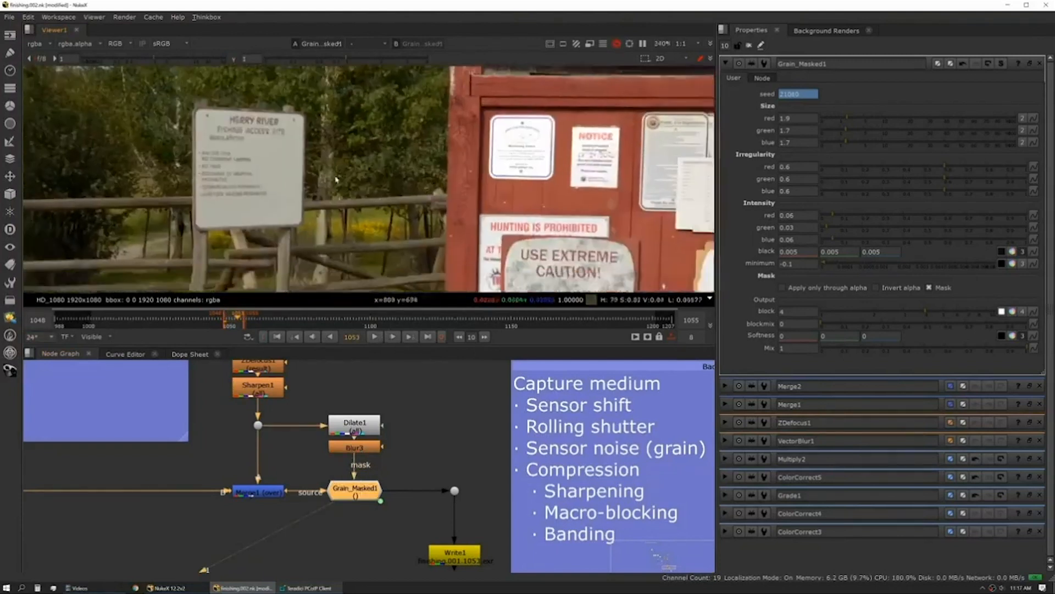
{"action": "scroll", "coordinate": [420, 422], "scroll_direction": "down", "scroll_amount": 2}
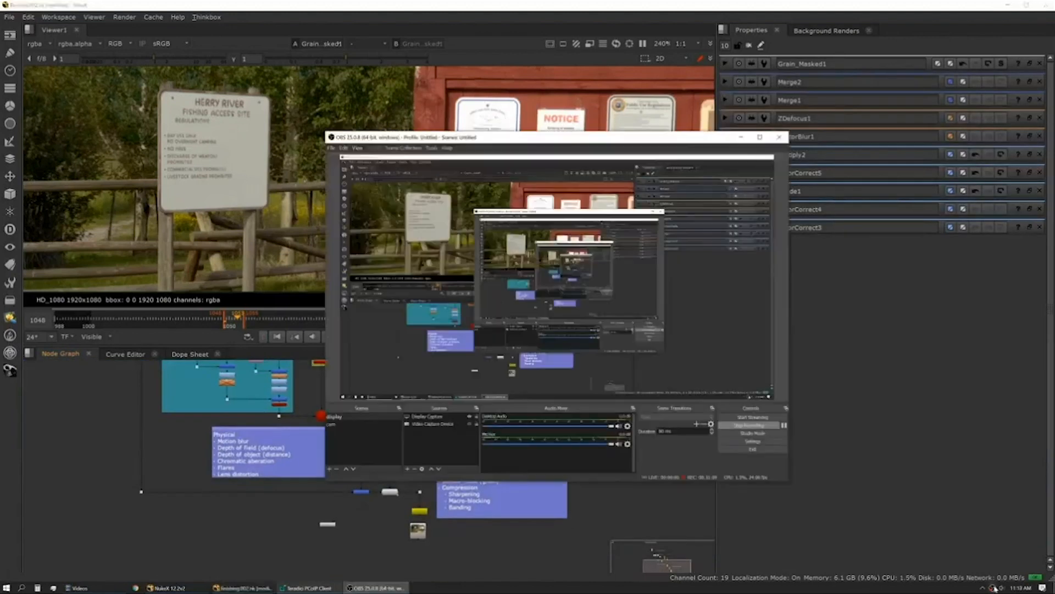
Step: Minimize the OBS window and add a Grain node beside the Reduce Noise node below the plate
{"action": "left_click", "coordinate": [743, 137]}
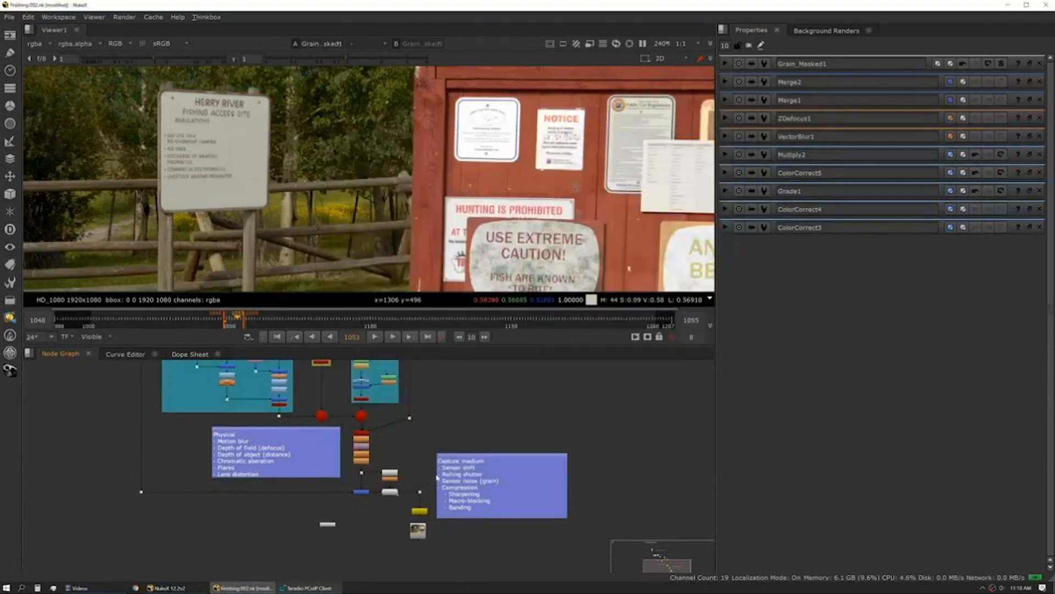
{"action": "middle_click_drag", "start_coordinate": [410, 453], "coordinate": [446, 494]}
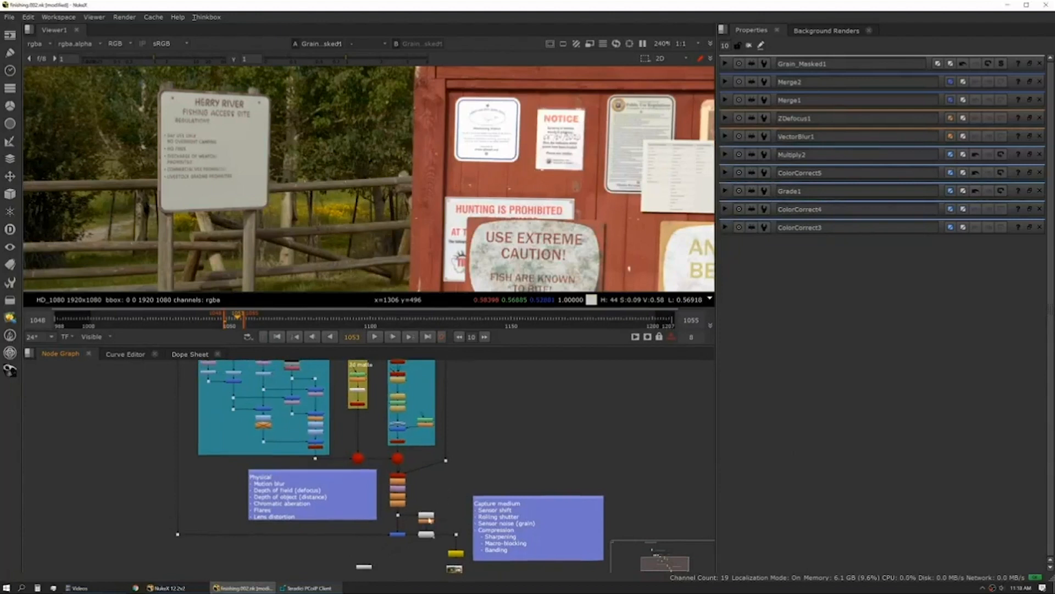
{"action": "scroll", "coordinate": [446, 495], "scroll_direction": "up", "scroll_amount": 2}
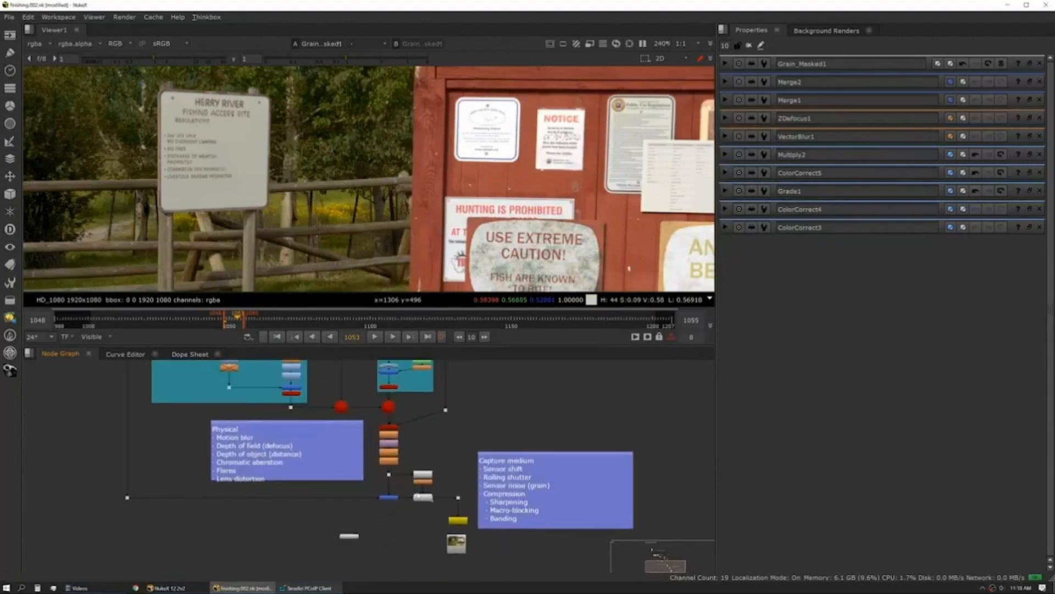
{"action": "left_click", "coordinate": [419, 497]}
{"action": "middle_click_drag", "start_coordinate": [421, 497], "coordinate": [491, 574]}
{"action": "middle_click_drag", "start_coordinate": [182, 379], "coordinate": [223, 467]}
{"action": "scroll", "coordinate": [224, 467], "scroll_direction": "up", "scroll_amount": 5}
{"action": "left_click", "coordinate": [223, 467]}
{"action": "key", "text": "Tab"}
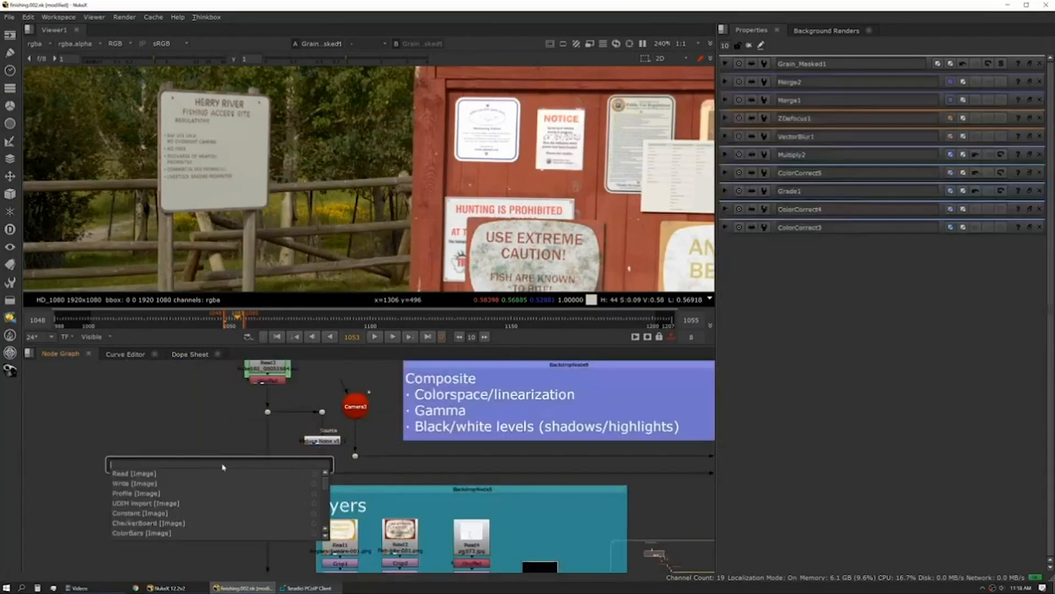
{"action": "type", "text": "gra"}
{"action": "key", "text": "Down"}
{"action": "key", "text": "Down"}
{"action": "key", "text": "Down"}
{"action": "key", "text": "Return"}
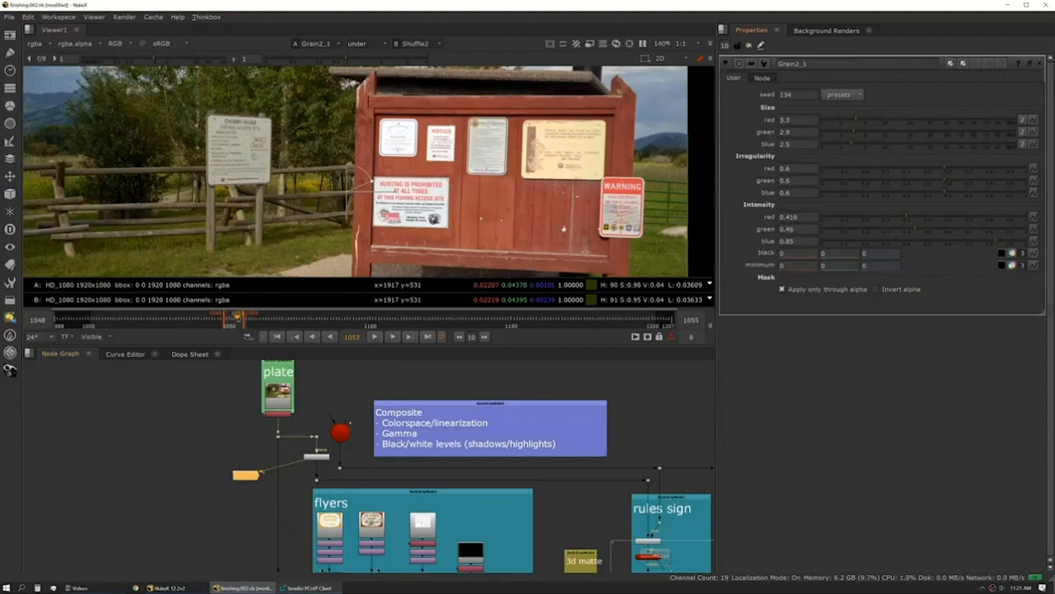
Step: Merge the minimum channels of Grain2_1 into a single value and set it to -1
{"action": "left_click", "coordinate": [1022, 266]}
{"action": "double_click", "coordinate": [792, 266]}
{"action": "type", "text": "0.1"}
{"action": "key", "text": "Return"}
{"action": "type", "text": ".01"}
{"action": "key", "text": "Return"}
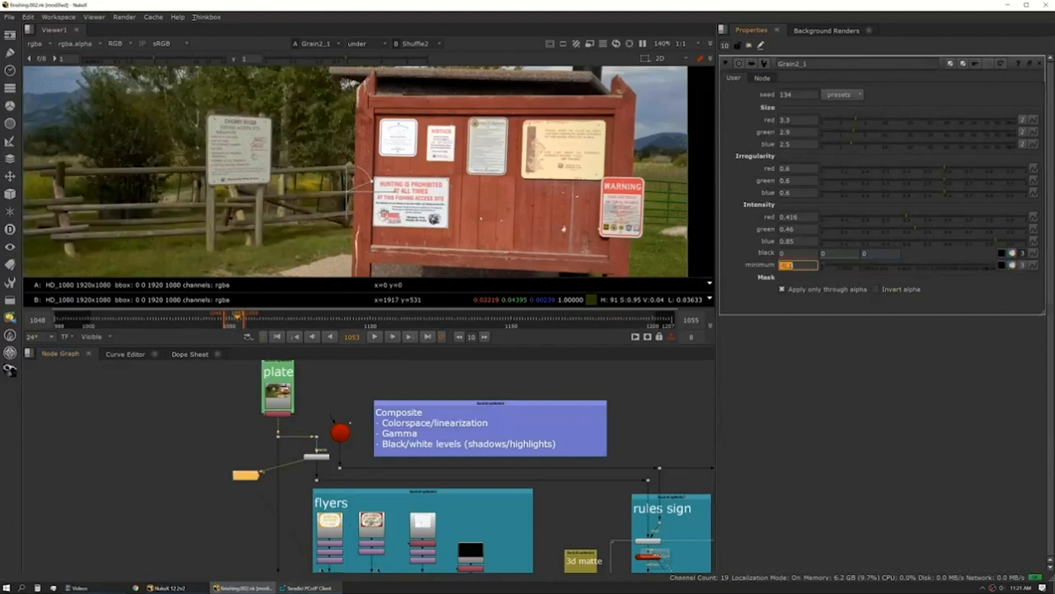
{"action": "type", "text": "."}
{"action": "key", "text": "Return"}
Step: Set the viewer gain to 25 and the gamma to 0.53 to expose the grain in the dark area under the notice board
{"action": "scroll", "coordinate": [440, 204], "scroll_direction": "up", "scroll_amount": 3}
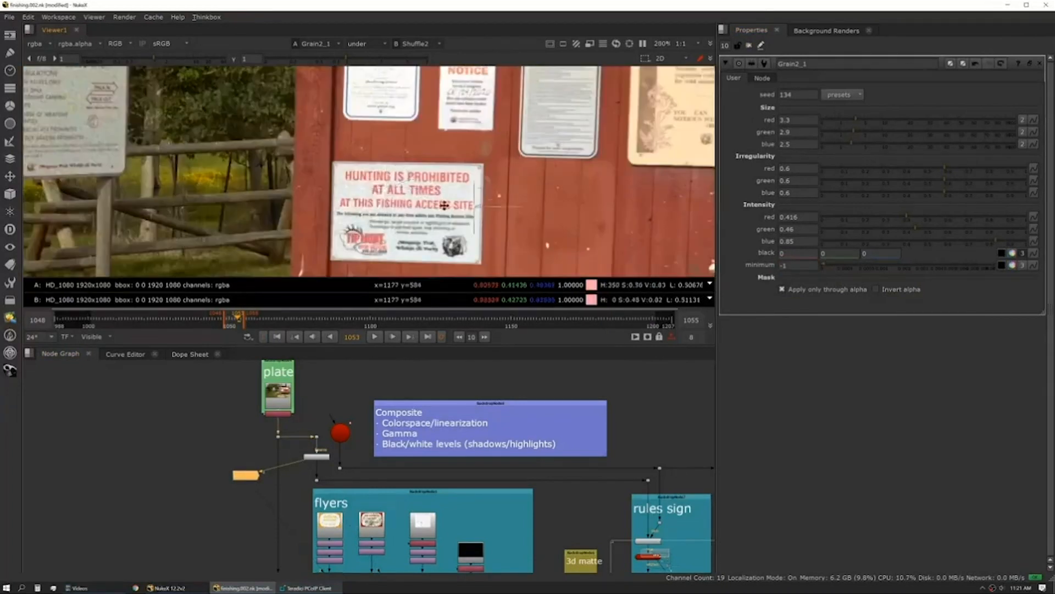
{"action": "scroll", "coordinate": [444, 205], "scroll_direction": "down", "scroll_amount": 3}
{"action": "left_click", "coordinate": [173, 59]}
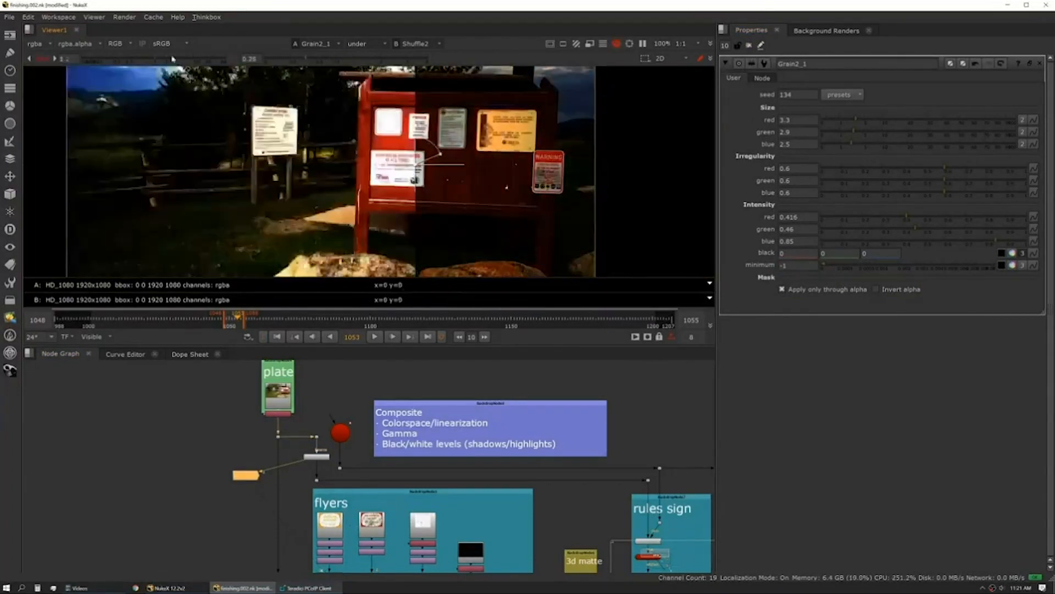
{"action": "left_click_drag", "start_coordinate": [173, 59], "coordinate": [210, 59]}
{"action": "scroll", "coordinate": [518, 223], "scroll_direction": "up", "scroll_amount": 3}
{"action": "left_click_drag", "start_coordinate": [307, 59], "coordinate": [324, 60]}
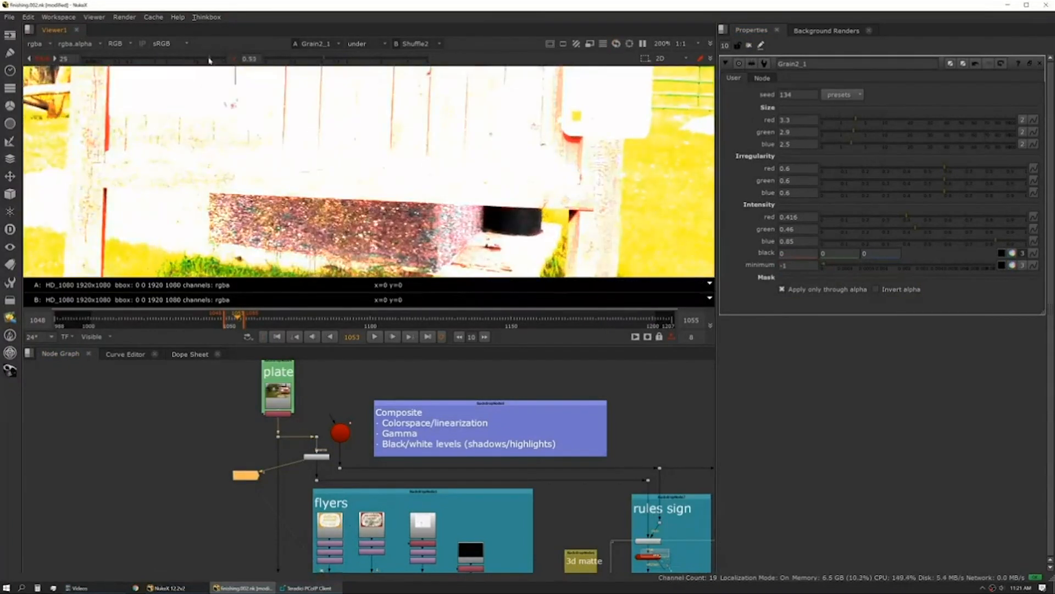
Step: Set the viewer gain to 40 and the gamma to 0.82 to inspect the grain in the black opening beneath the notice board
{"action": "left_click_drag", "start_coordinate": [209, 59], "coordinate": [223, 60]}
{"action": "middle_click_drag", "start_coordinate": [388, 146], "coordinate": [267, 157]}
{"action": "scroll", "coordinate": [267, 158], "scroll_direction": "down", "scroll_amount": 1}
{"action": "left_click_drag", "start_coordinate": [224, 60], "coordinate": [218, 59]}
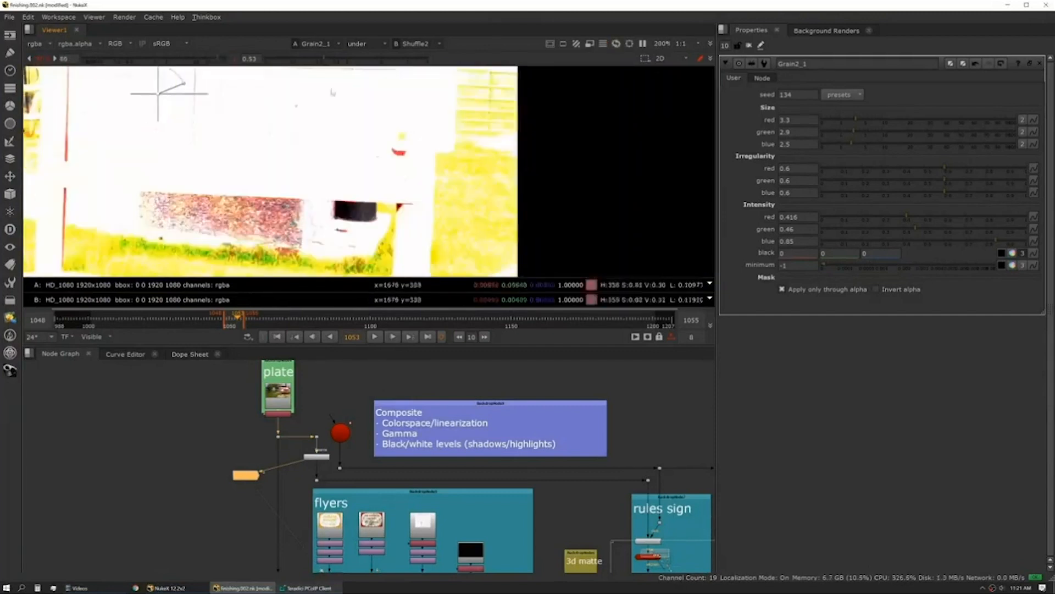
{"action": "scroll", "coordinate": [332, 92], "scroll_direction": "up", "scroll_amount": 2}
{"action": "mouse_move", "coordinate": [324, 59]}
{"action": "left_mouse_down"}
{"action": "mouse_move", "coordinate": [351, 59]}
{"action": "mouse_move", "coordinate": [340, 62]}
{"action": "left_mouse_up"}
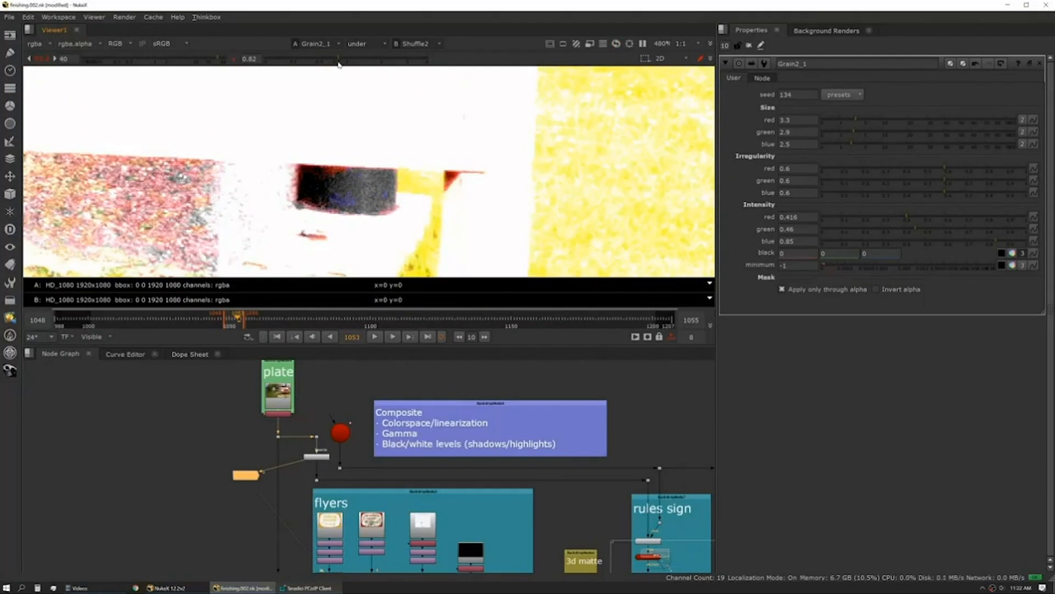
Step: Isolate the red channel around the black opening and set Grain2_1's red black value to 0.05
{"action": "scroll", "coordinate": [194, 207], "scroll_direction": "down", "scroll_amount": 5}
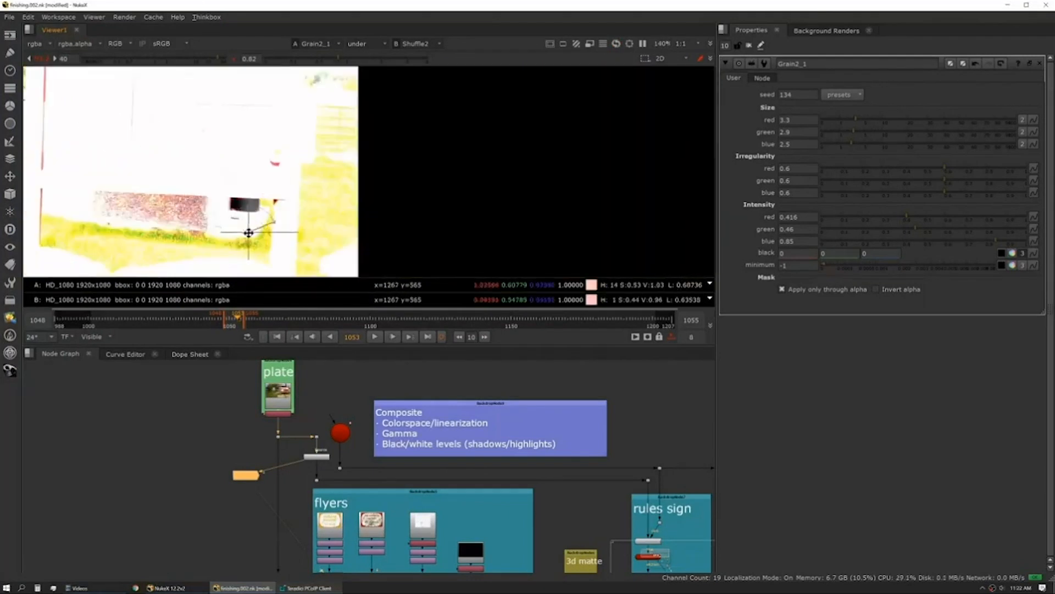
{"action": "scroll", "coordinate": [246, 232], "scroll_direction": "up", "scroll_amount": 5}
{"action": "type", "text": "r"}
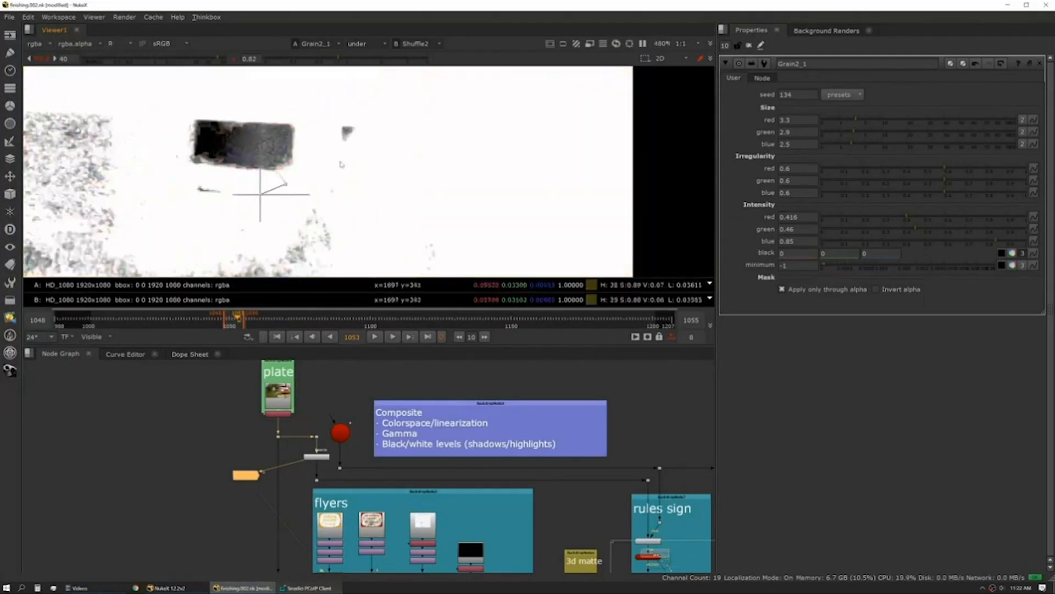
{"action": "type", "text": "05"}
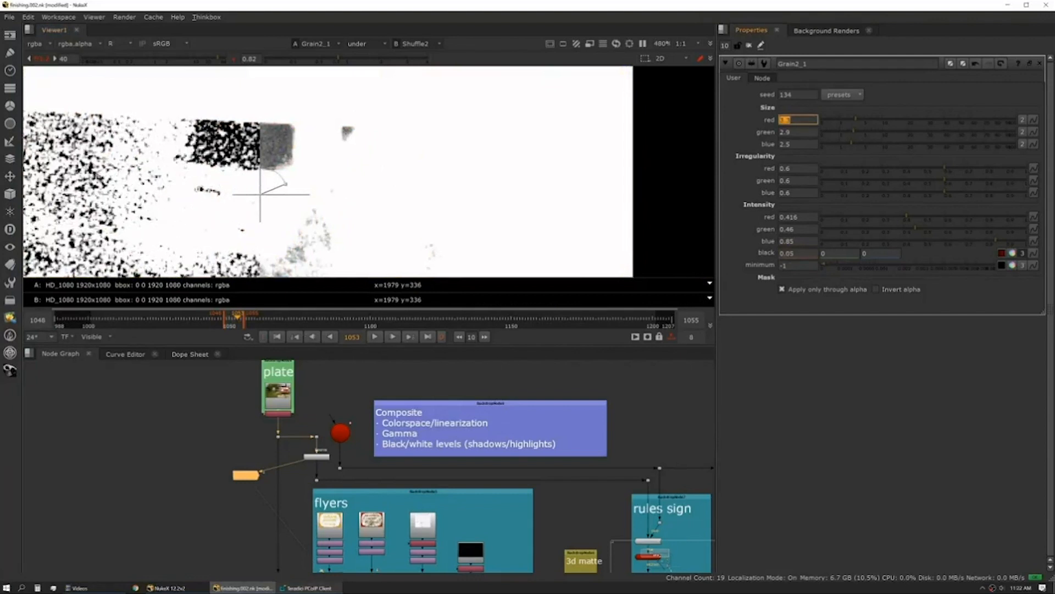
Step: Reduce the red grain size of Grain2_1 to 1.7, trying 2.5 and 1.8 on the way
{"action": "type", "text": "2.5"}
{"action": "key", "text": "Return"}
{"action": "type", "text": "1.8"}
{"action": "key", "text": "Return"}
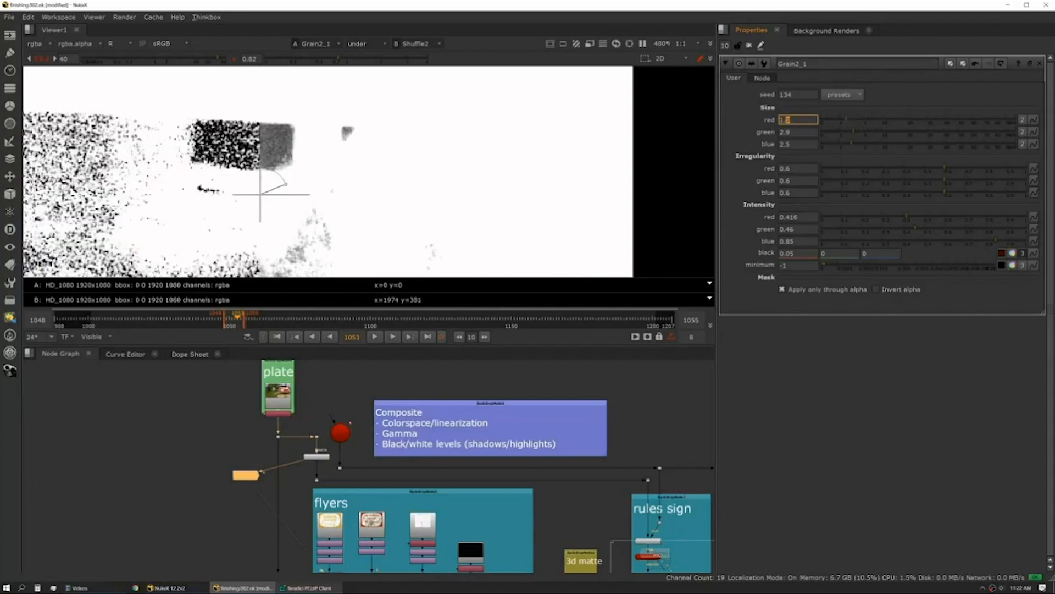
Step: Lower Grain2_1's red black value to 0.005 and refine it to 0.003 against the grain in the opening
{"action": "left_click", "coordinate": [797, 253]}
{"action": "type", "text": "0.005"}
{"action": "key", "text": "Return"}
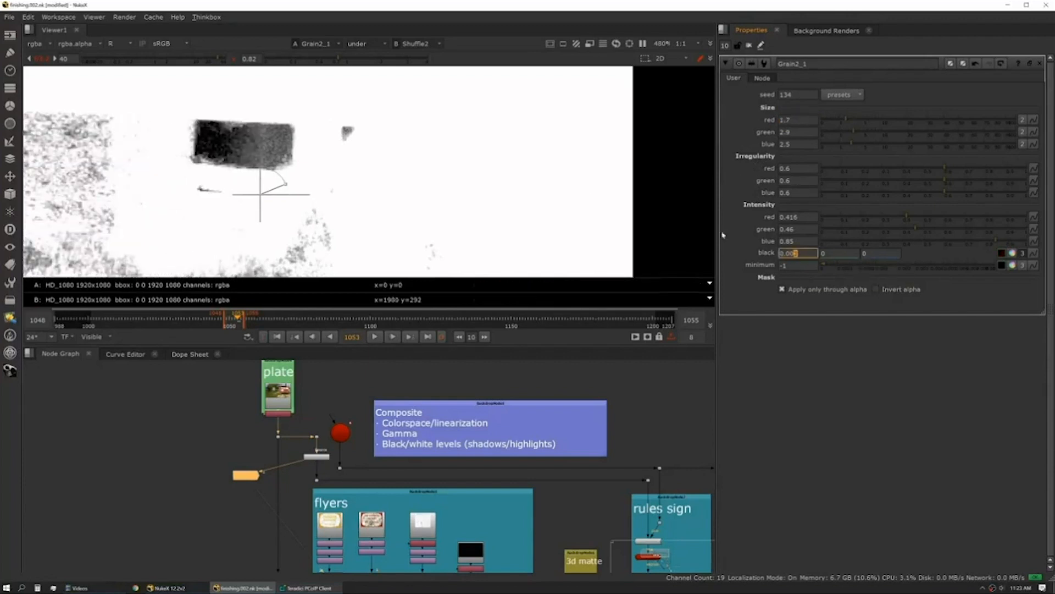
{"action": "scroll", "coordinate": [250, 142], "scroll_direction": "up", "scroll_amount": 2}
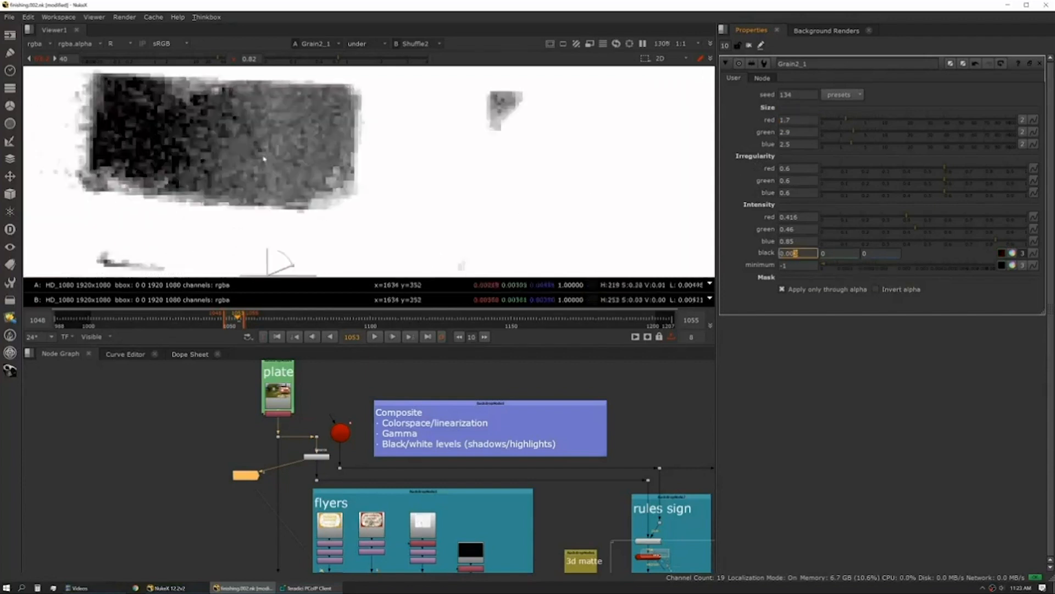
{"action": "scroll", "coordinate": [250, 141], "scroll_direction": "down", "scroll_amount": 1}
{"action": "left_click_drag", "start_coordinate": [266, 231], "coordinate": [254, 204]}
Step: Compare the red grain across the wipe at viewer gamma 0.88 and with the gain and gamma adjustments toggled off
{"action": "left_click_drag", "start_coordinate": [340, 61], "coordinate": [328, 62]}
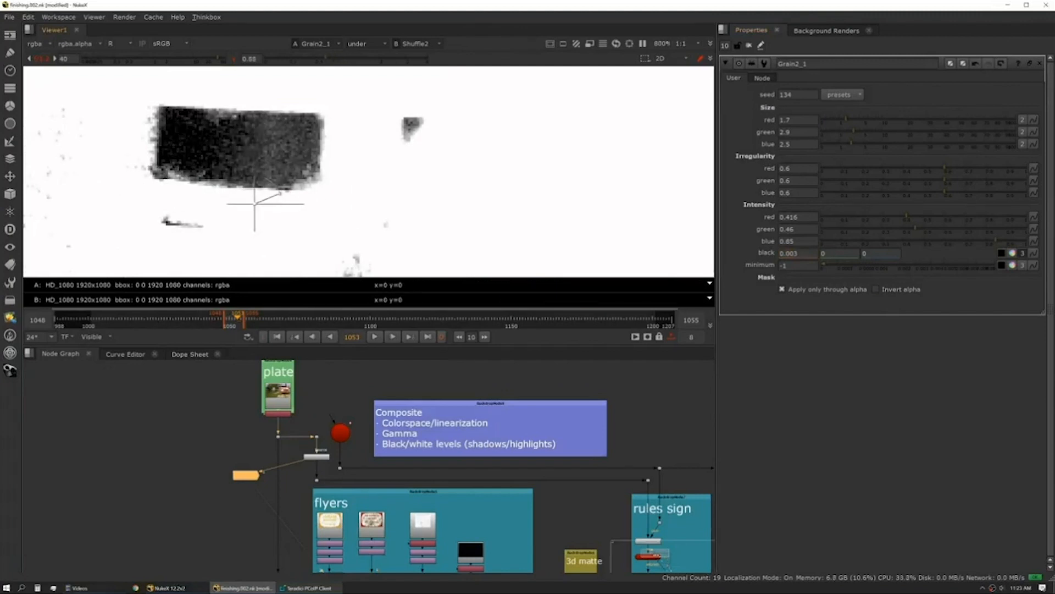
{"action": "left_click", "coordinate": [234, 59]}
{"action": "left_click", "coordinate": [41, 59]}
{"action": "left_click_drag", "start_coordinate": [254, 204], "coordinate": [310, 205]}
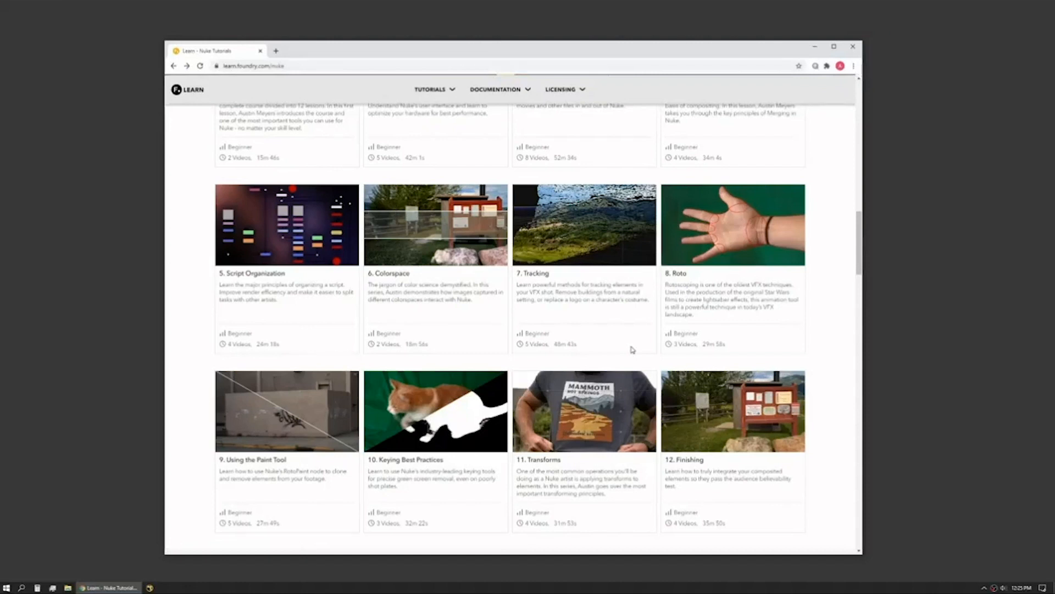
Step: Review the 12 course lessons on the Foundry Learn Nuke tutorials page in the browser
{"action": "scroll", "coordinate": [615, 347], "scroll_direction": "up", "scroll_amount": 3}
{"action": "scroll", "coordinate": [615, 360], "scroll_direction": "up", "scroll_amount": 2}
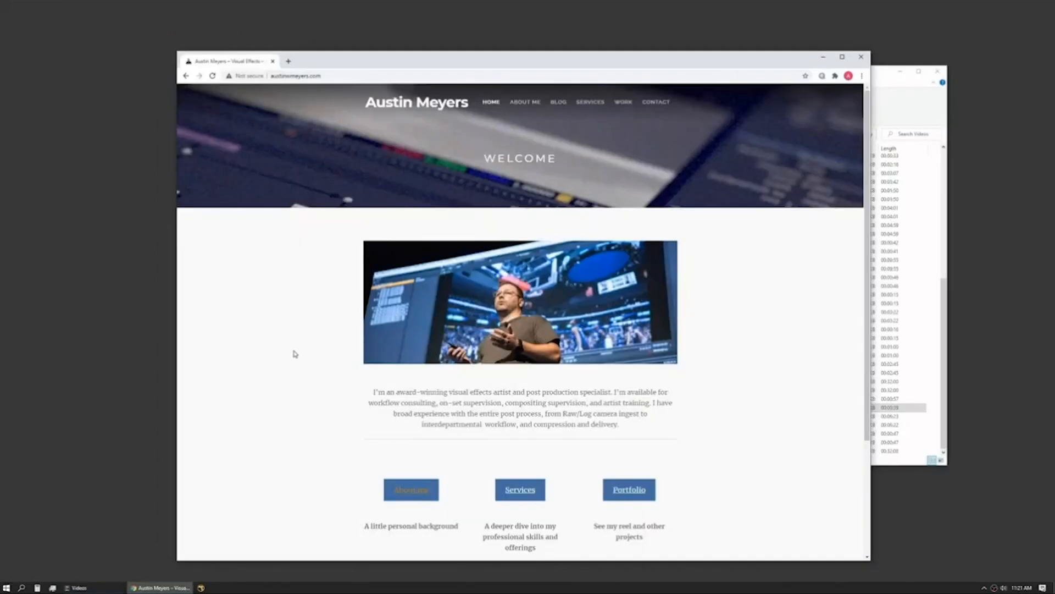
Step: Look through the home page of the instructor's website and read the About Me page
{"action": "scroll", "coordinate": [782, 348], "scroll_direction": "down", "scroll_amount": 2}
{"action": "scroll", "coordinate": [780, 348], "scroll_direction": "down", "scroll_amount": 2}
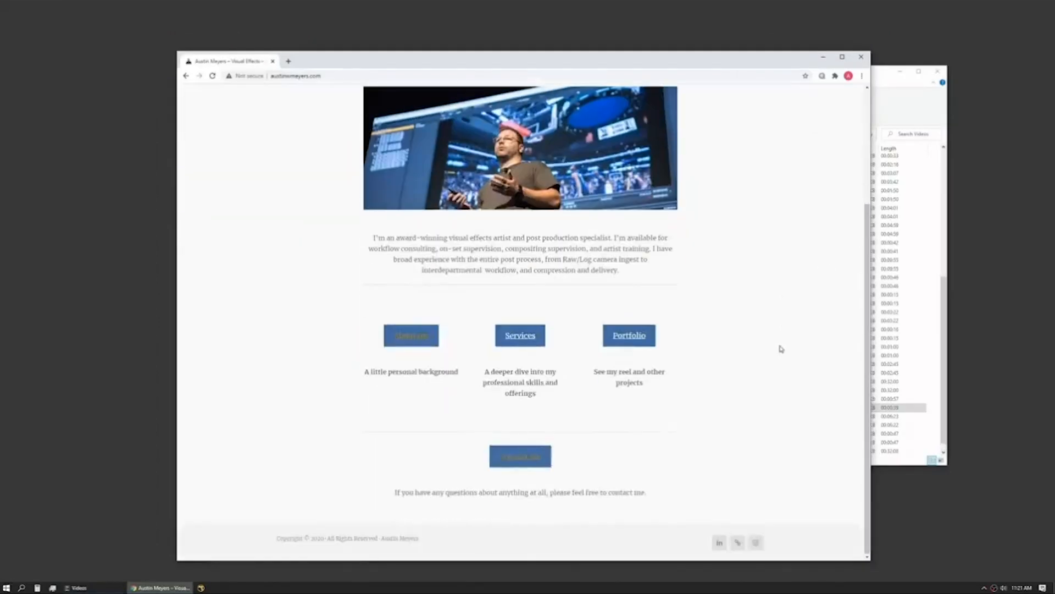
{"action": "scroll", "coordinate": [780, 349], "scroll_direction": "up", "scroll_amount": 4}
{"action": "left_click", "coordinate": [528, 104]}
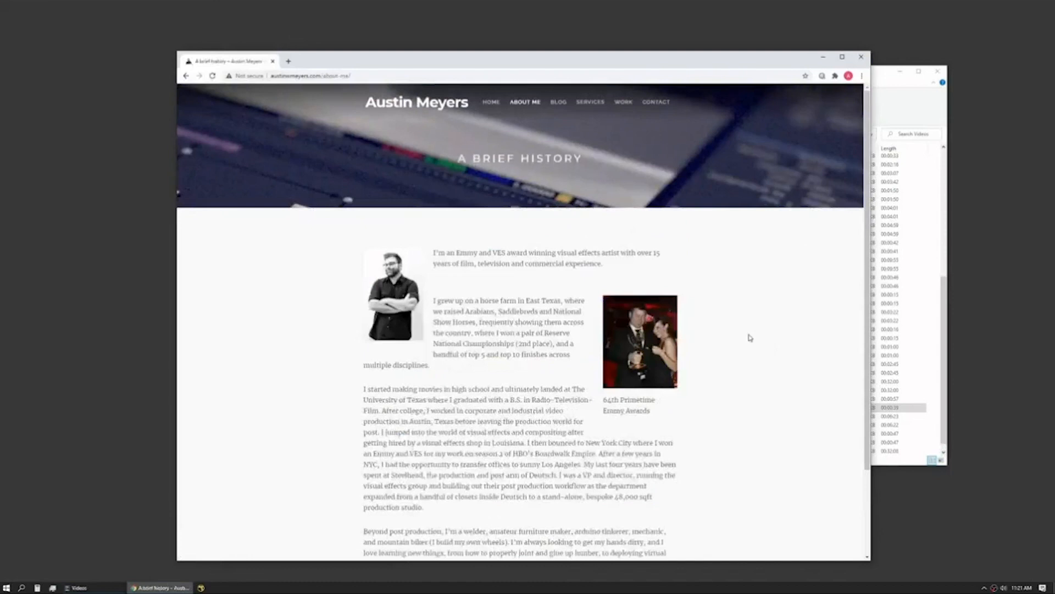
{"action": "scroll", "coordinate": [750, 337], "scroll_direction": "down", "scroll_amount": 3}
{"action": "scroll", "coordinate": [749, 338], "scroll_direction": "up", "scroll_amount": 3}
Step: Browse the Blog page and read through the Services page of the instructor's website
{"action": "left_click", "coordinate": [552, 108]}
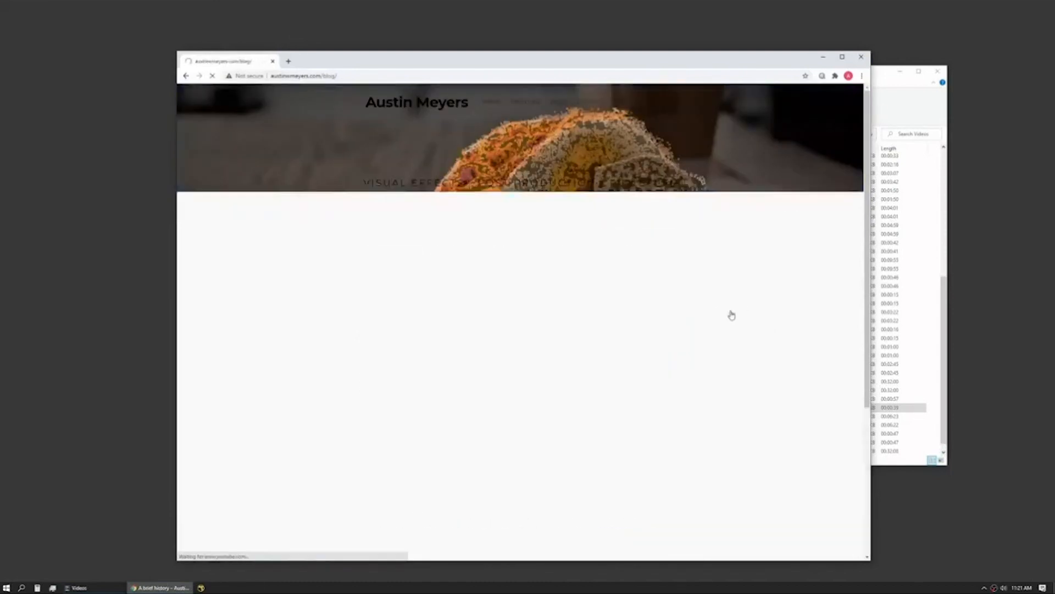
{"action": "scroll", "coordinate": [730, 314], "scroll_direction": "down", "scroll_amount": 3}
{"action": "scroll", "coordinate": [734, 318], "scroll_direction": "up", "scroll_amount": 4}
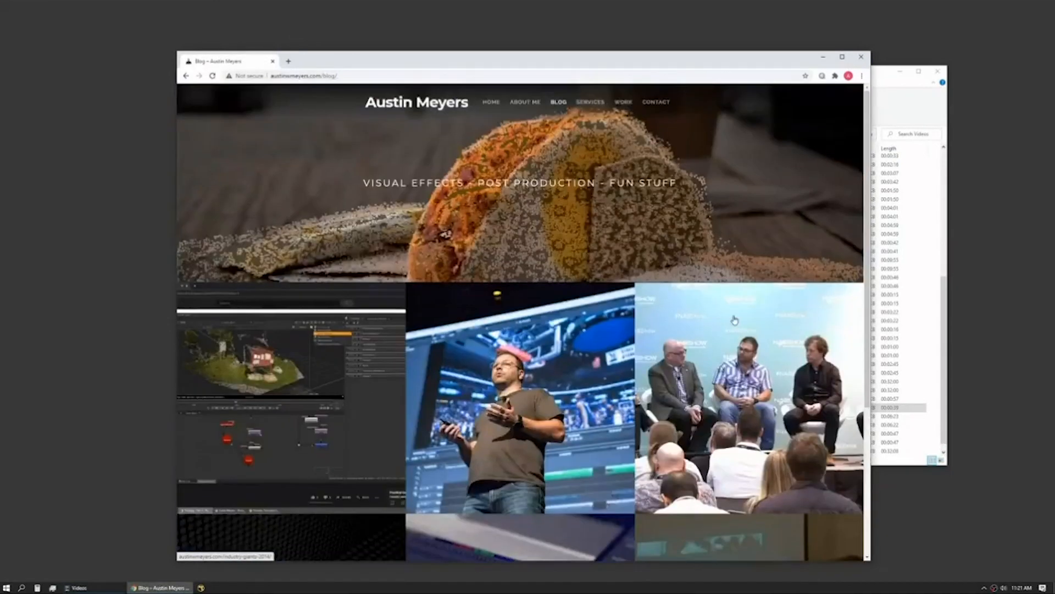
{"action": "left_click", "coordinate": [590, 102]}
{"action": "scroll", "coordinate": [676, 303], "scroll_direction": "down", "scroll_amount": 10}
{"action": "scroll", "coordinate": [675, 303], "scroll_direction": "down", "scroll_amount": 3}
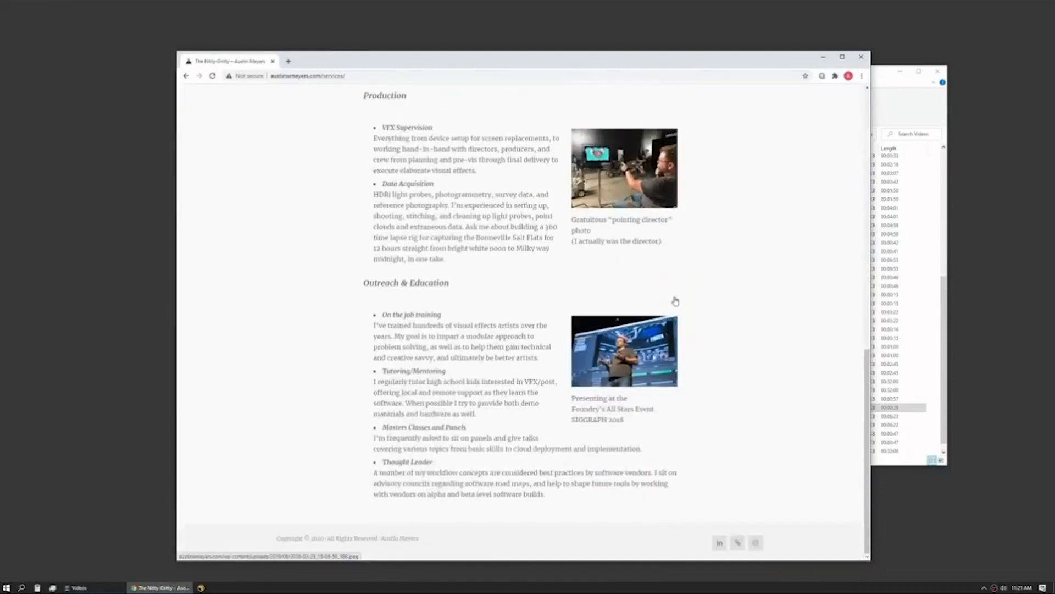
{"action": "scroll", "coordinate": [674, 299], "scroll_direction": "up", "scroll_amount": 12}
Step: Browse the client logos and film posters on the Work page and open the Contact page
{"action": "left_click", "coordinate": [622, 108]}
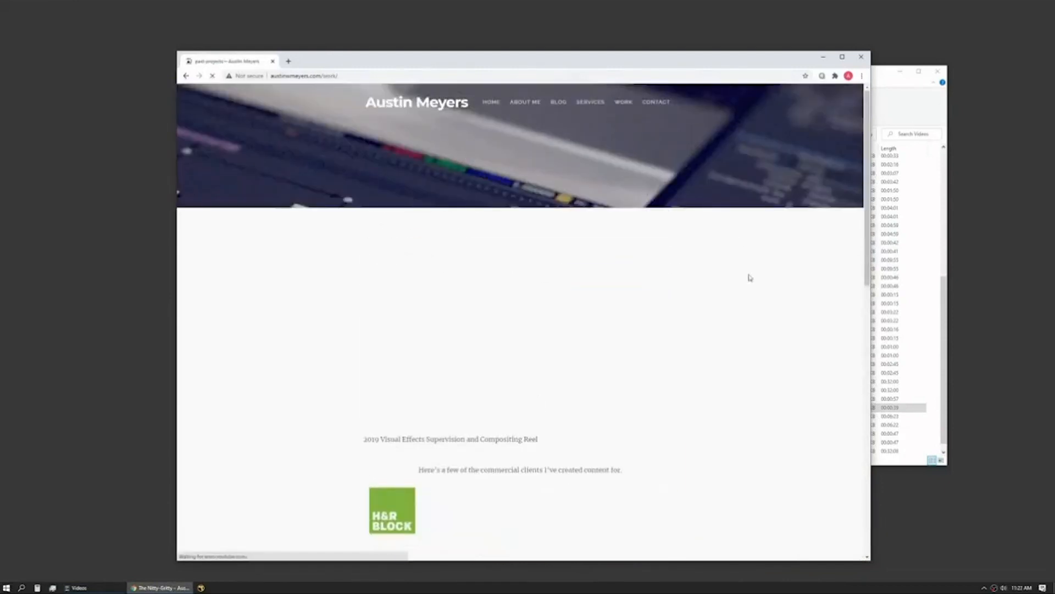
{"action": "scroll", "coordinate": [748, 308], "scroll_direction": "down", "scroll_amount": 10}
{"action": "scroll", "coordinate": [744, 308], "scroll_direction": "down", "scroll_amount": 9}
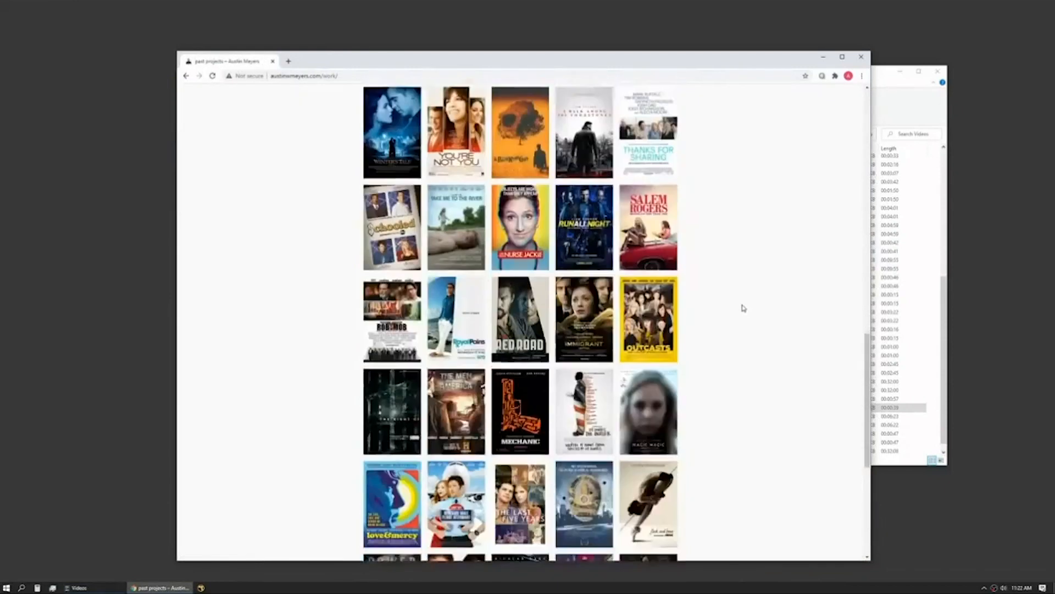
{"action": "scroll", "coordinate": [740, 308], "scroll_direction": "up", "scroll_amount": 6}
{"action": "scroll", "coordinate": [736, 307], "scroll_direction": "up", "scroll_amount": 15}
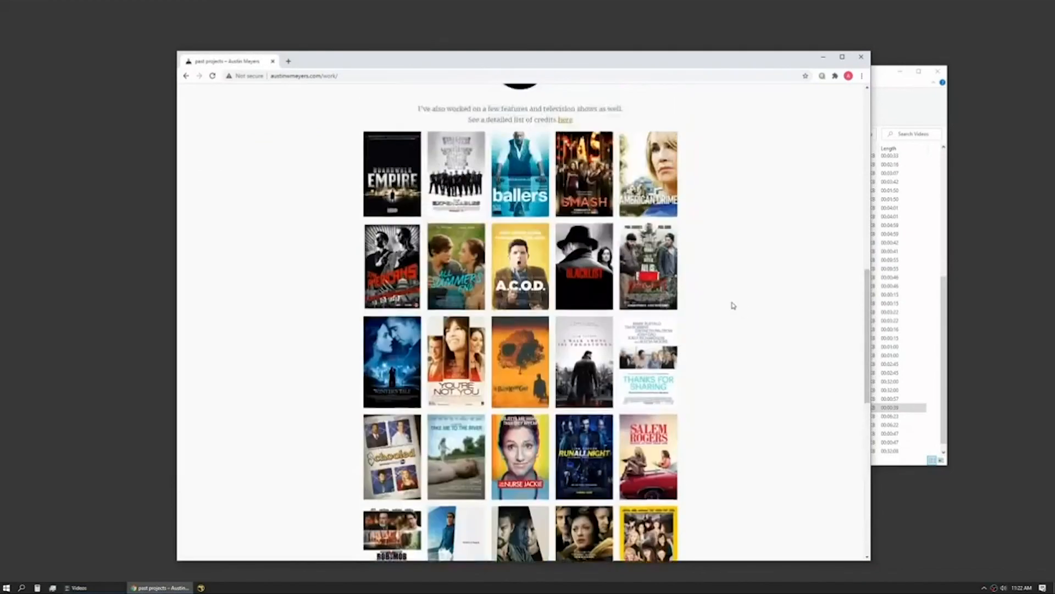
{"action": "left_click", "coordinate": [659, 102]}
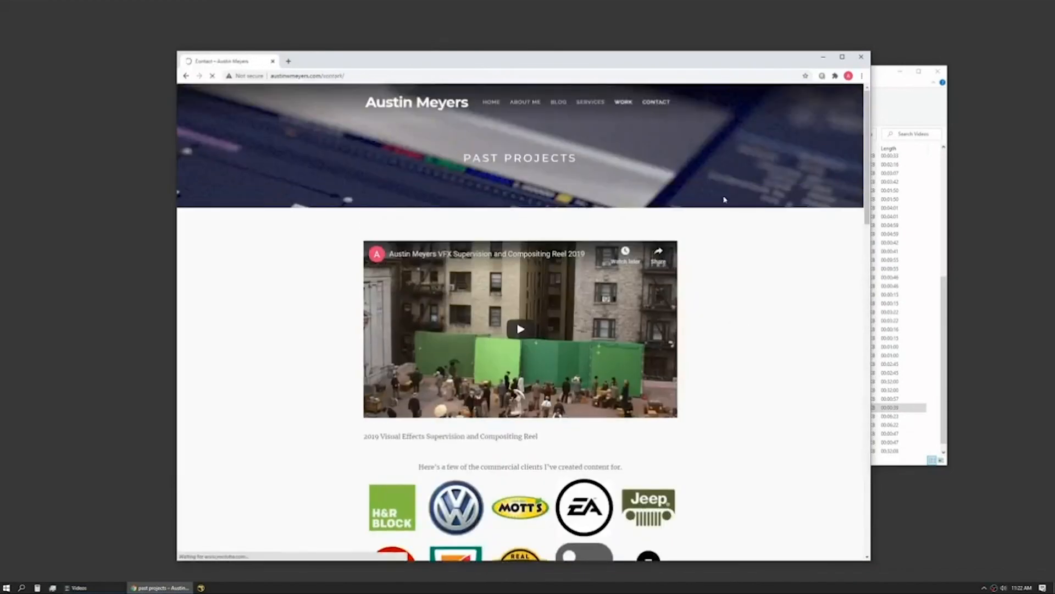